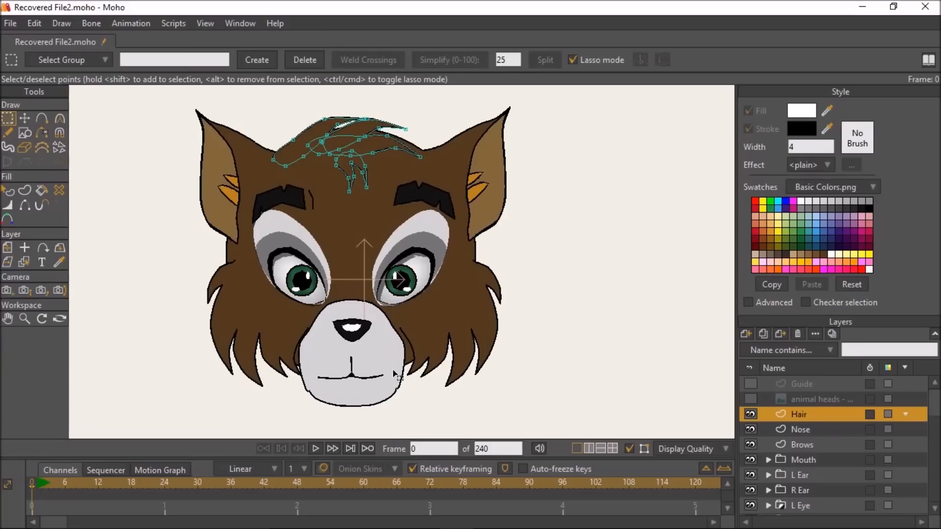
Step: Duplicate the Nose layer and hide the original Nose layer
scroll(463, 342, up, 5)
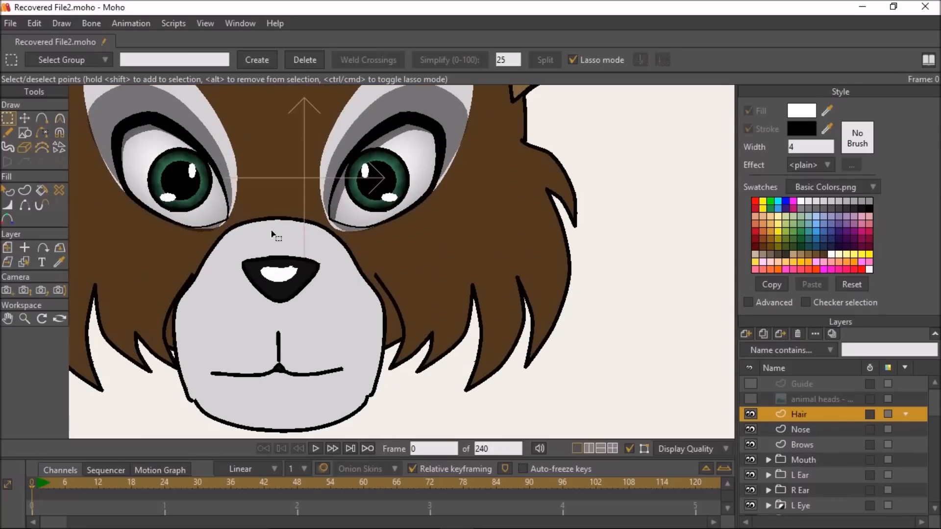
click(839, 434)
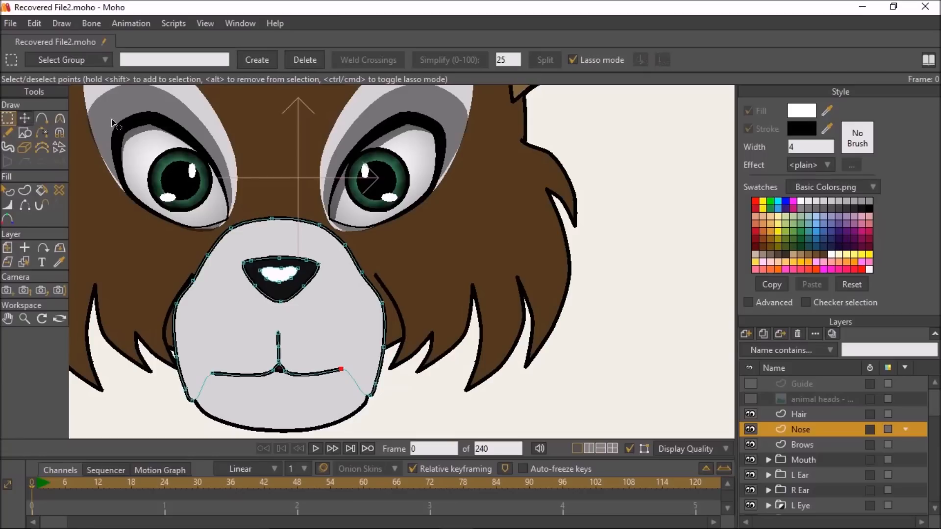
click(764, 333)
click(751, 444)
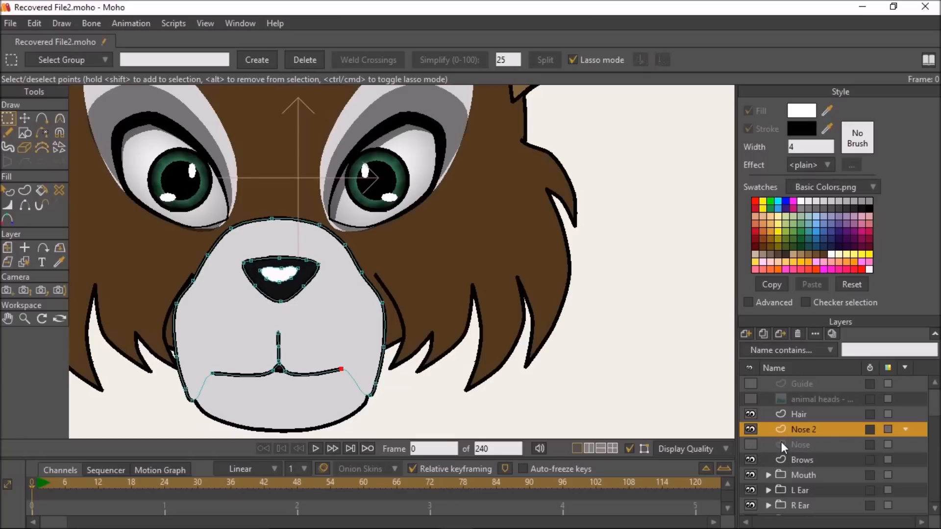
Step: Delete the short vertical line between the nose and the mouth on the Nose 2 layer
click(40, 118)
scroll(212, 250, up, 2)
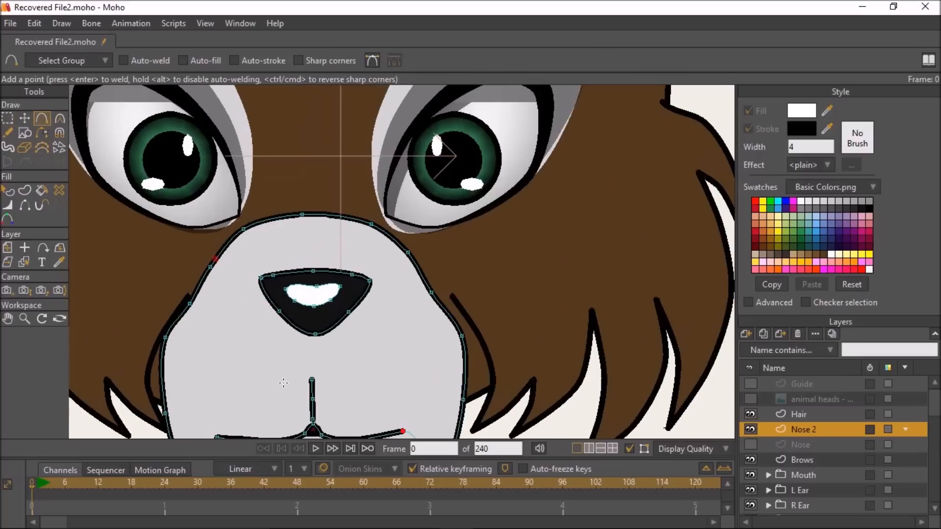
drag(311, 381, 327, 260)
click(7, 118)
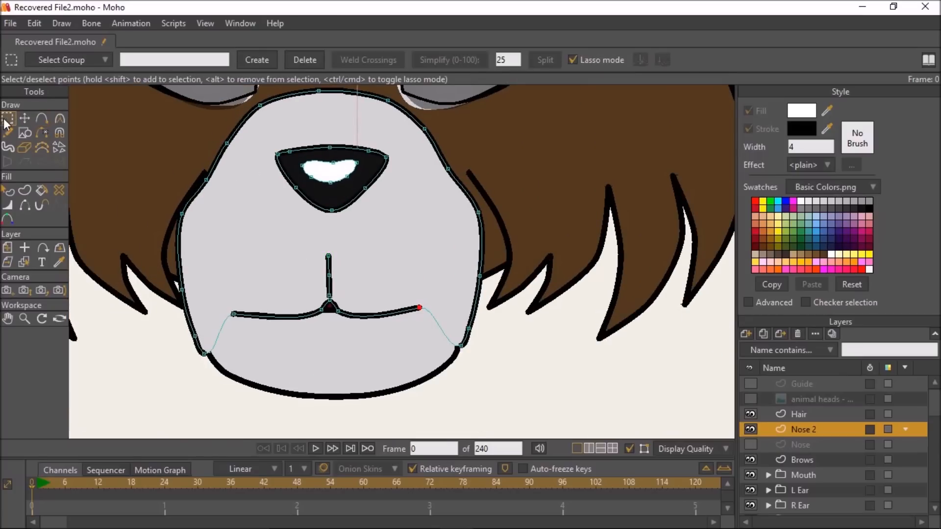
double_click(330, 266)
key(Delete)
Step: Draw a vertical line from the left corner of the mouth notch to the muzzle's top outline, welding both ends
click(42, 117)
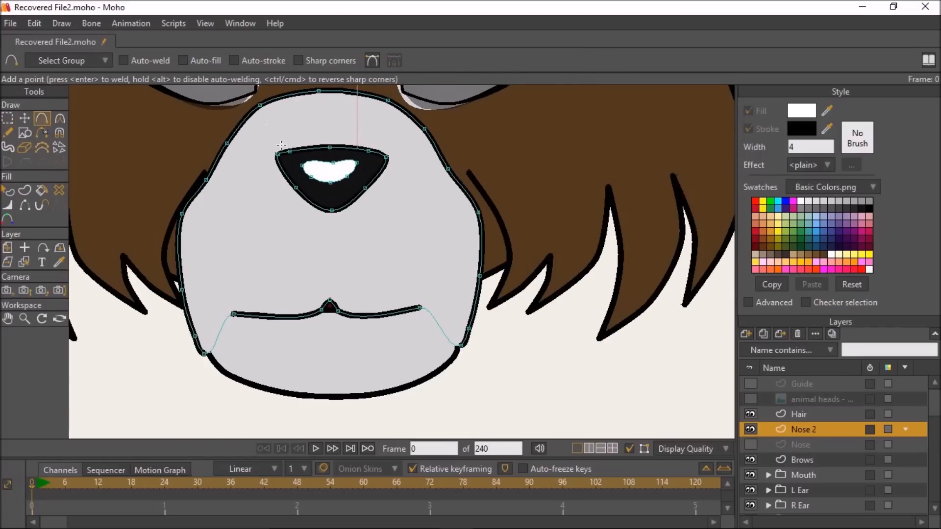
drag(343, 341, 351, 386)
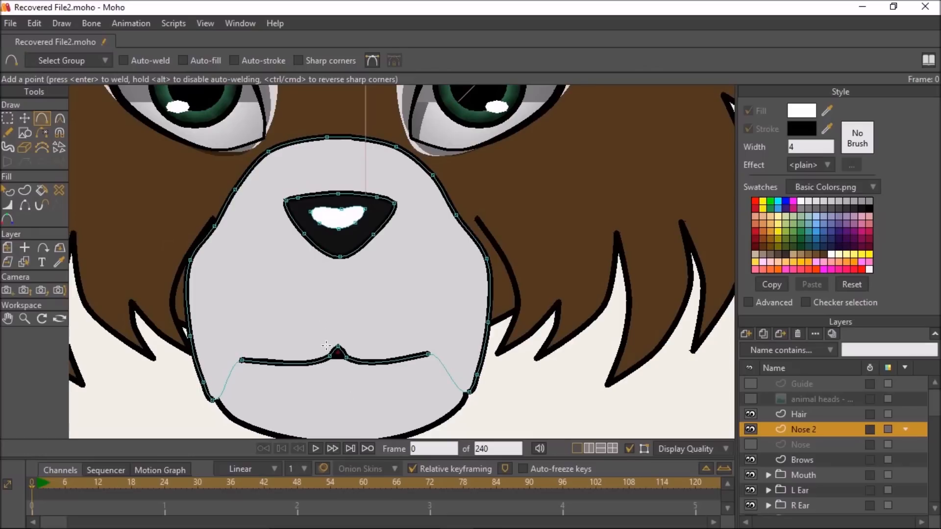
drag(324, 345, 327, 137)
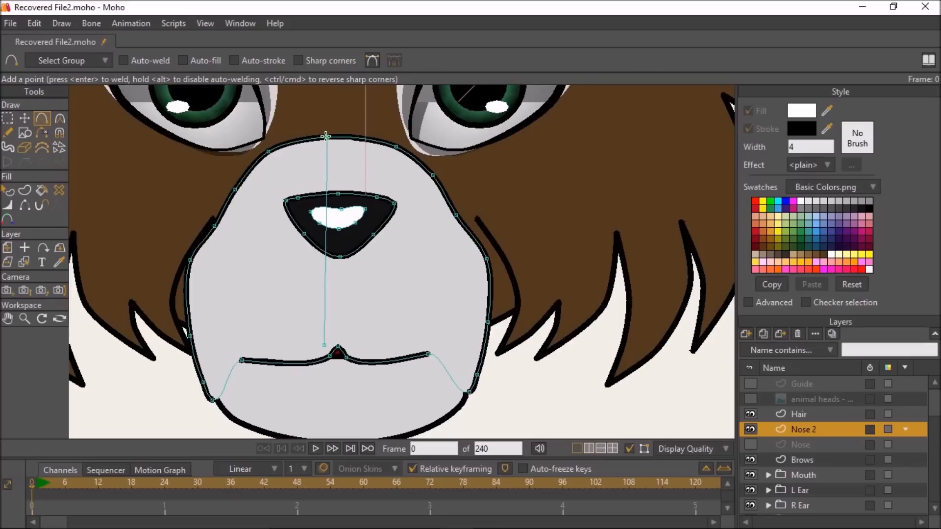
click(24, 118)
drag(323, 344, 332, 359)
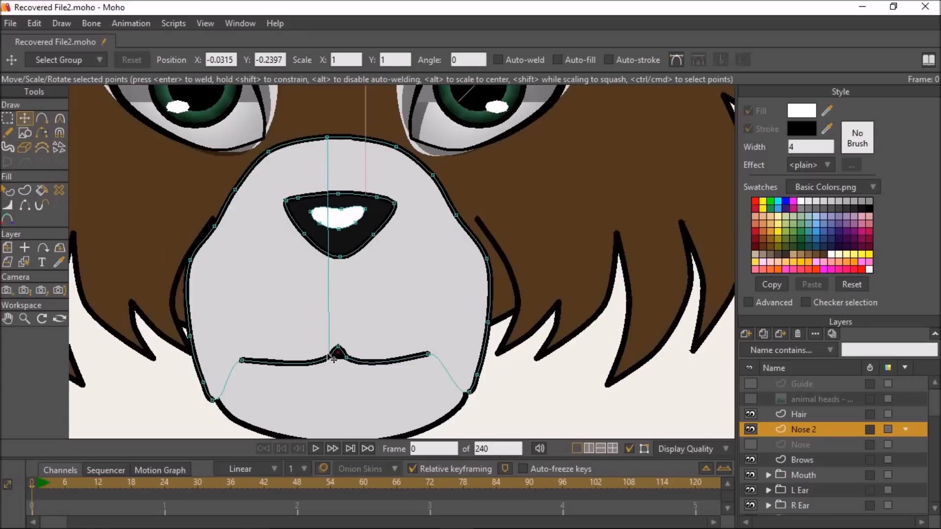
key(Return)
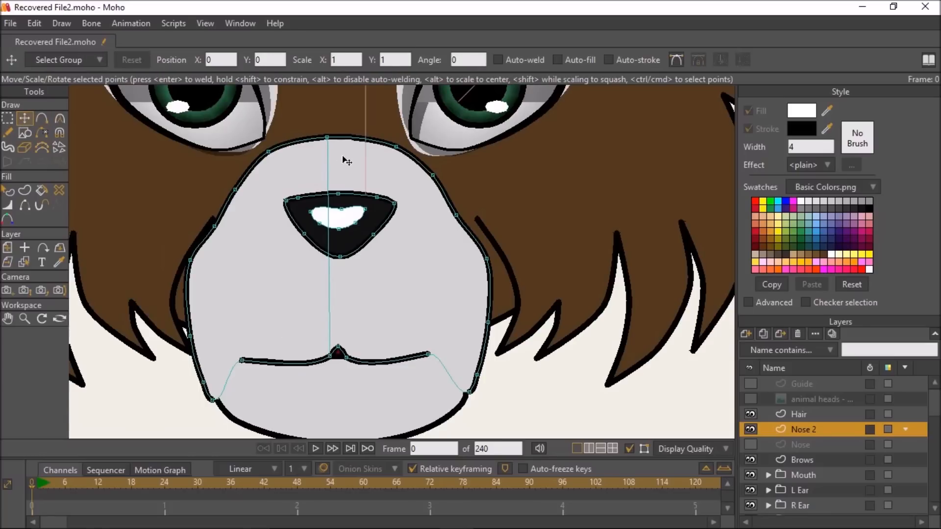
drag(329, 138, 328, 141)
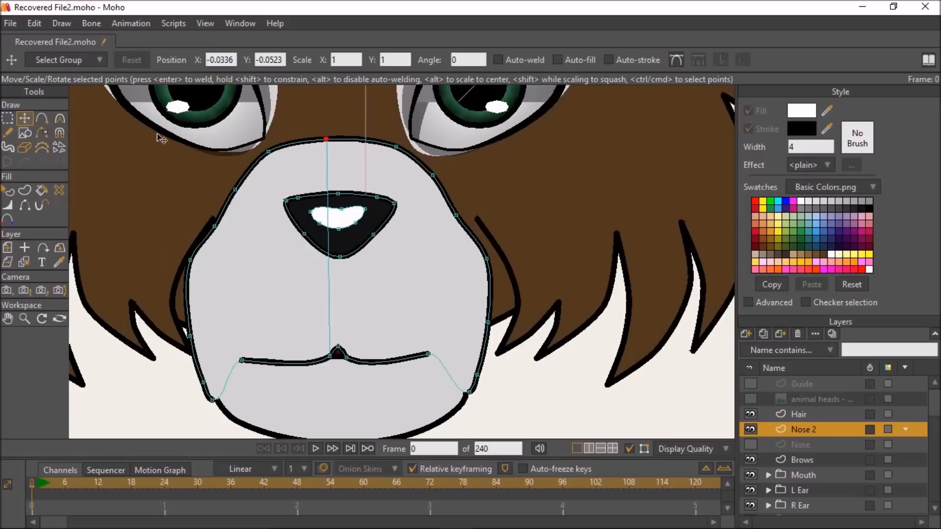
Step: Draw a second vertical line just right of the first, welded between the muzzle's top outline and the mouth notch's right corner
click(42, 119)
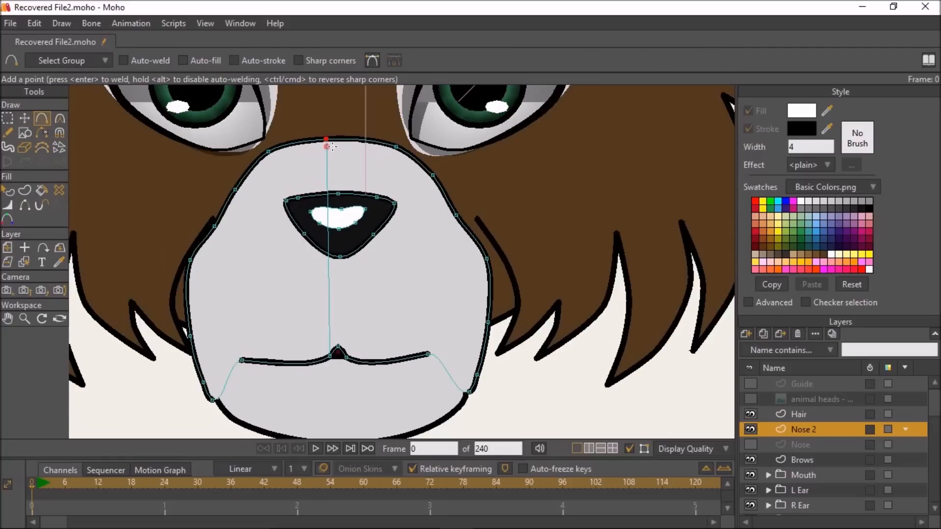
drag(337, 146, 346, 358)
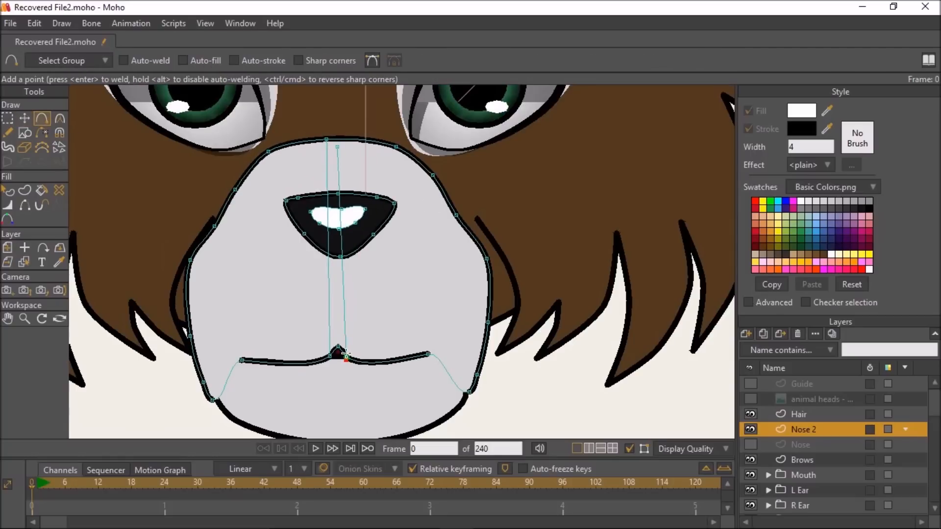
click(24, 118)
click(337, 145)
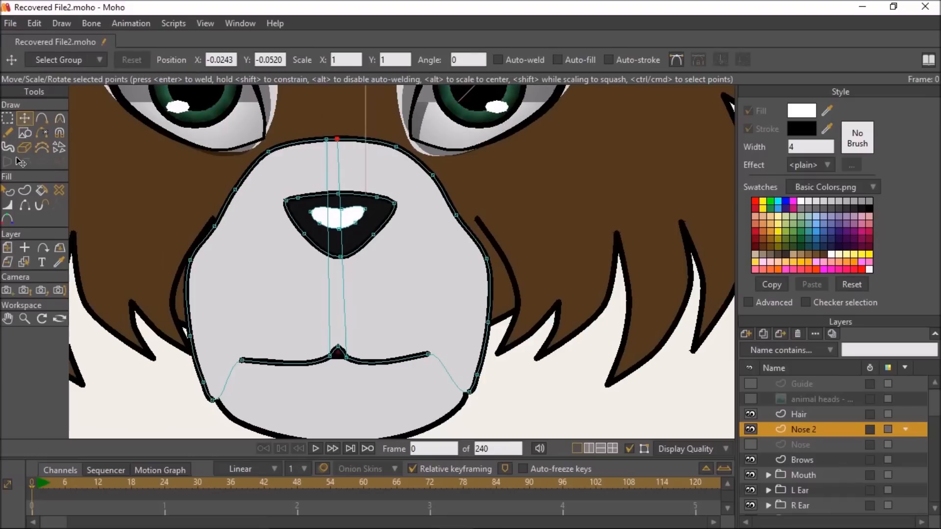
Step: Delete the outline segments between the two vertical lines at the muzzle's top and at the mouth notch
click(43, 130)
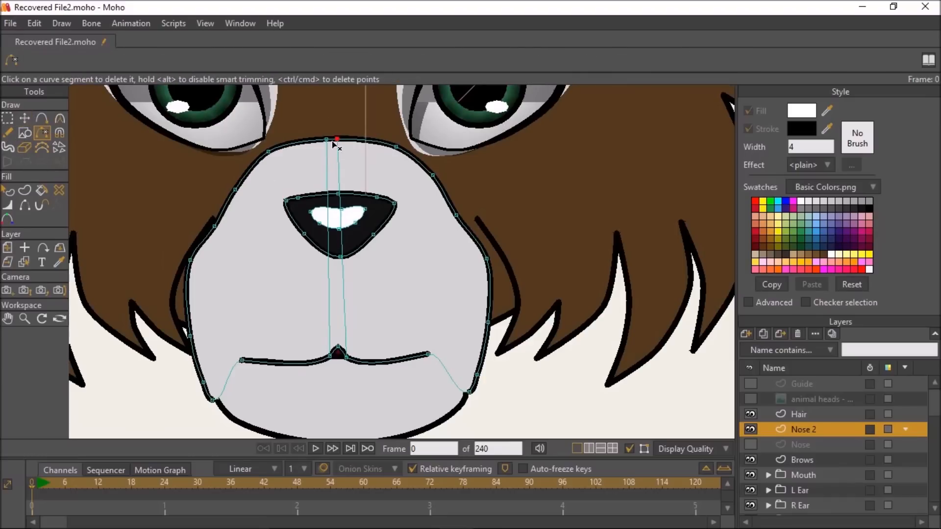
click(334, 144)
click(338, 351)
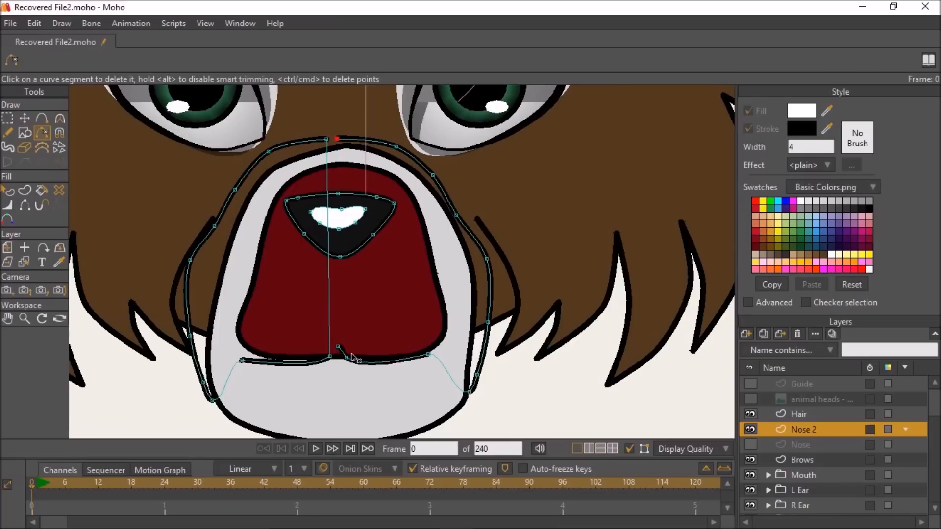
key(ctrl+z)
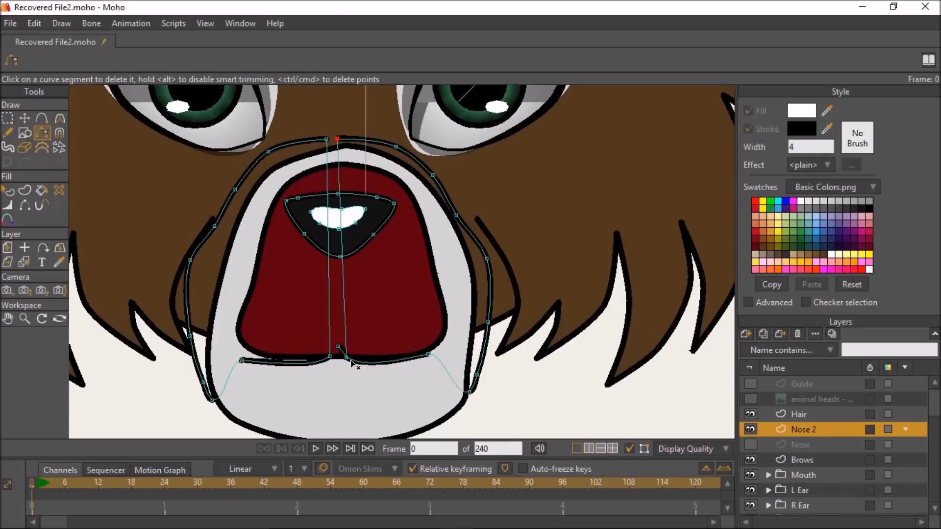
scroll(351, 363, up, 2)
click(338, 346)
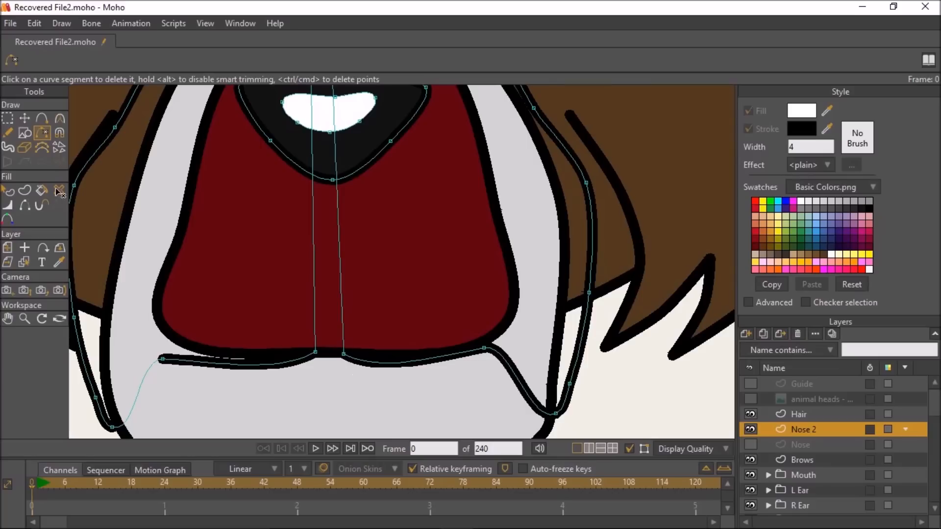
Step: Create a shape with both fill and stroke from the closed outline of the left muzzle half
click(25, 191)
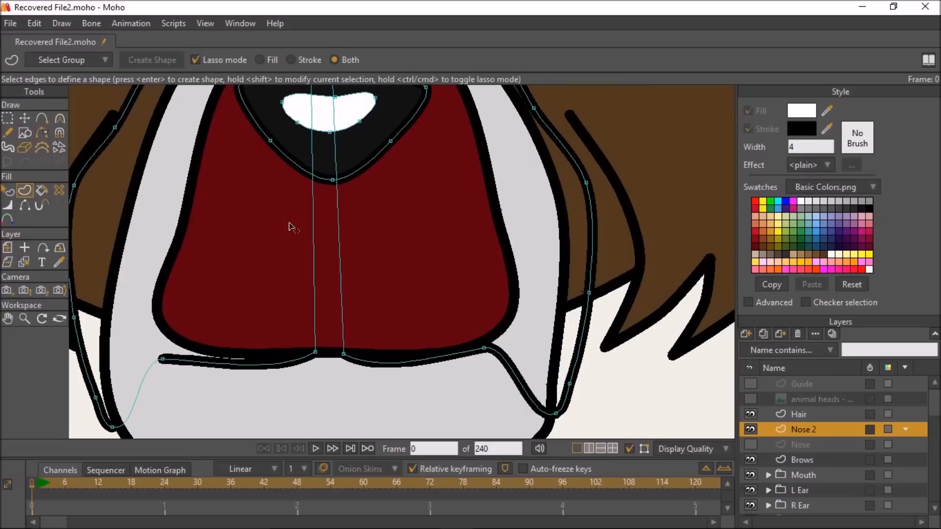
click(314, 234)
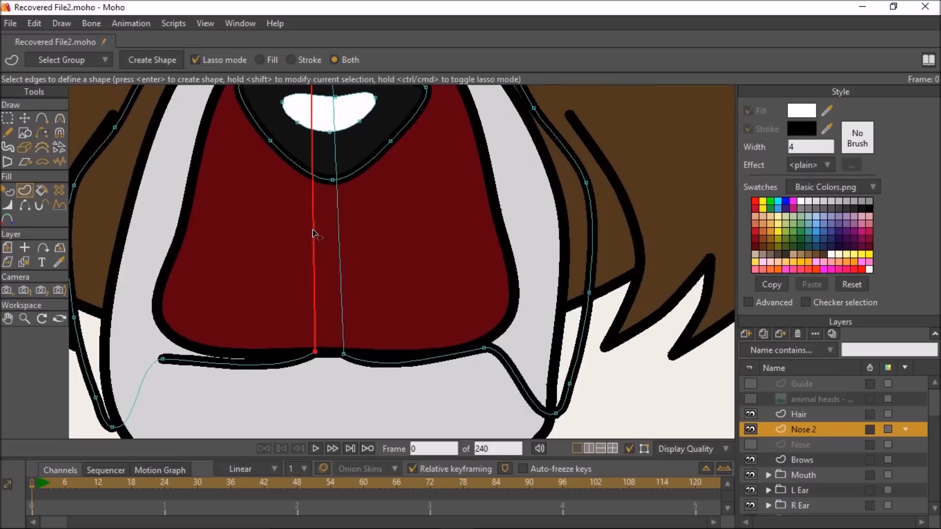
click(273, 367)
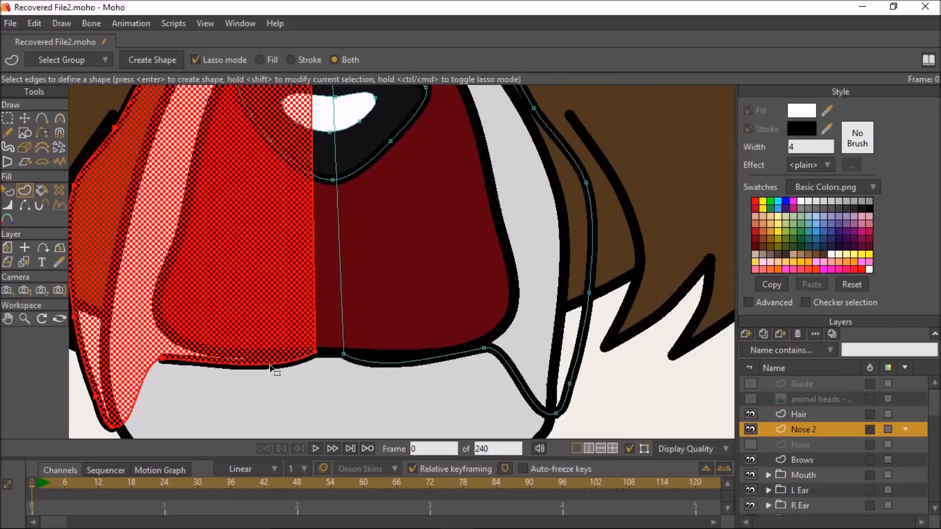
scroll(273, 358, down, 3)
click(156, 60)
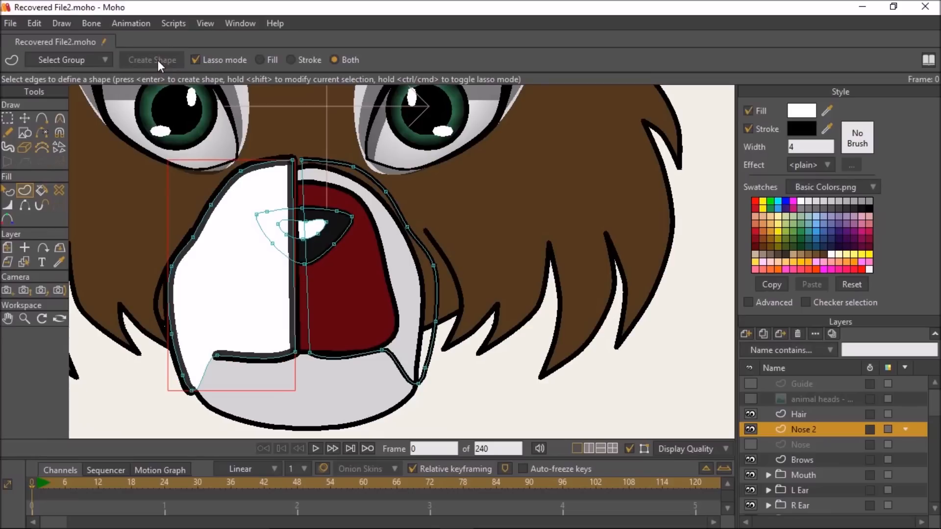
Step: Copy the chin's light grey fill and 2-wide black stroke style onto the left muzzle half
click(59, 262)
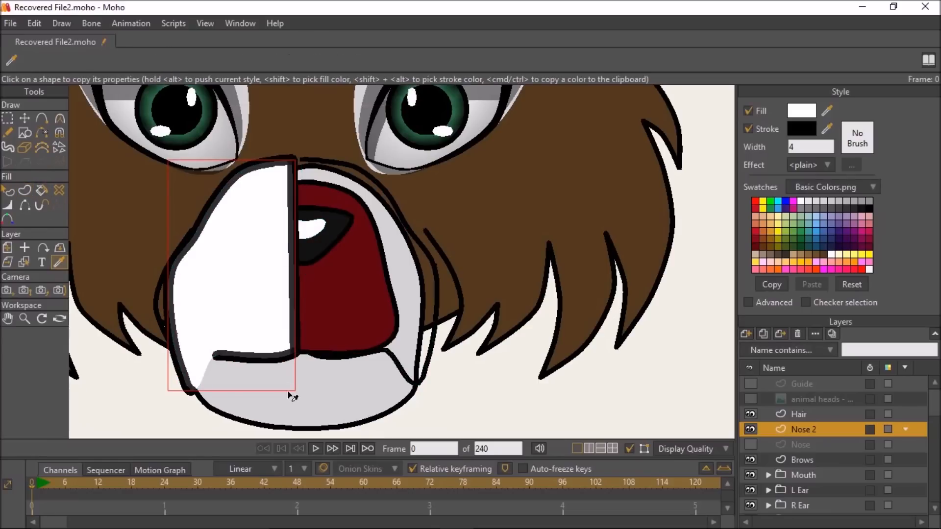
click(291, 395)
click(8, 191)
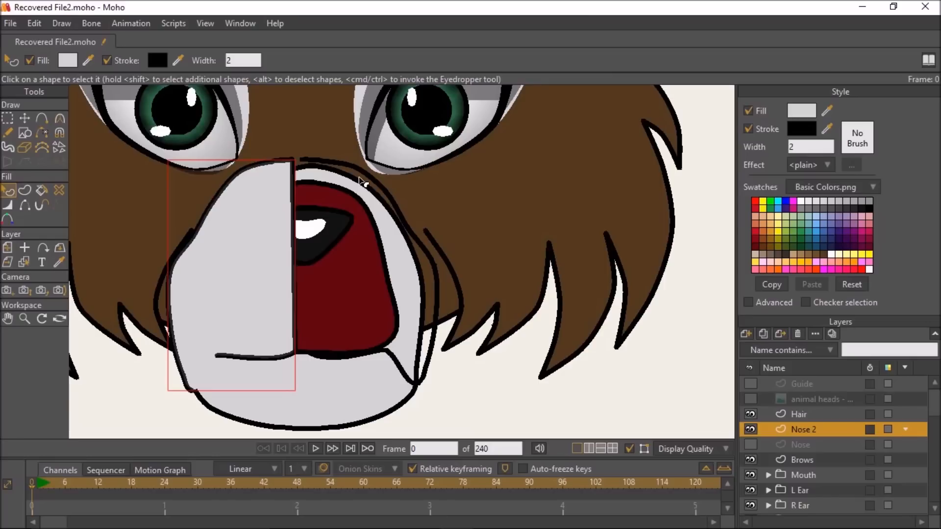
shift+click(337, 166)
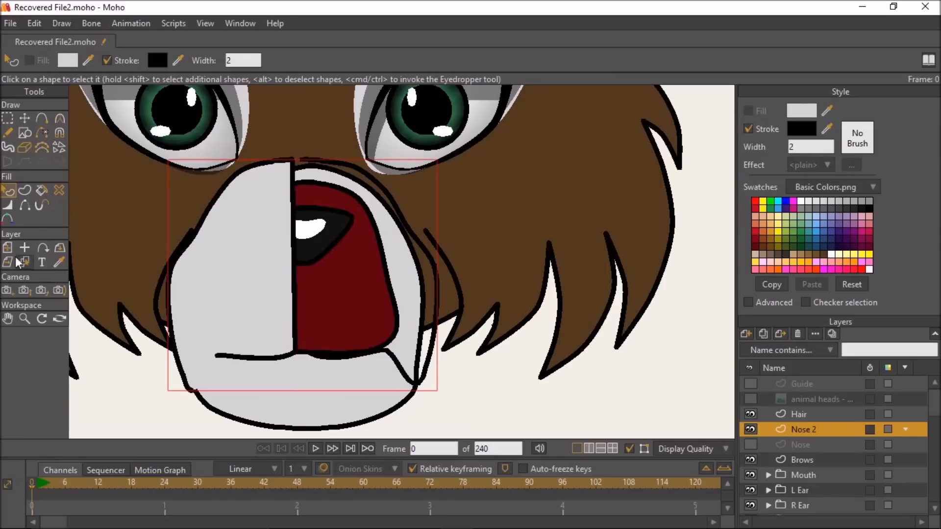
click(8, 118)
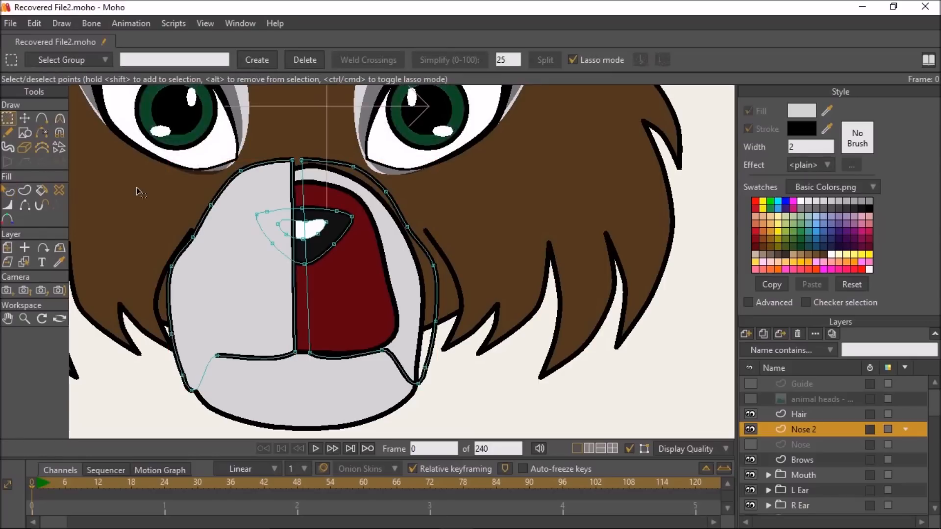
Step: Create a light grey shape with fill and stroke from the outline of the right muzzle half
click(25, 190)
click(328, 359)
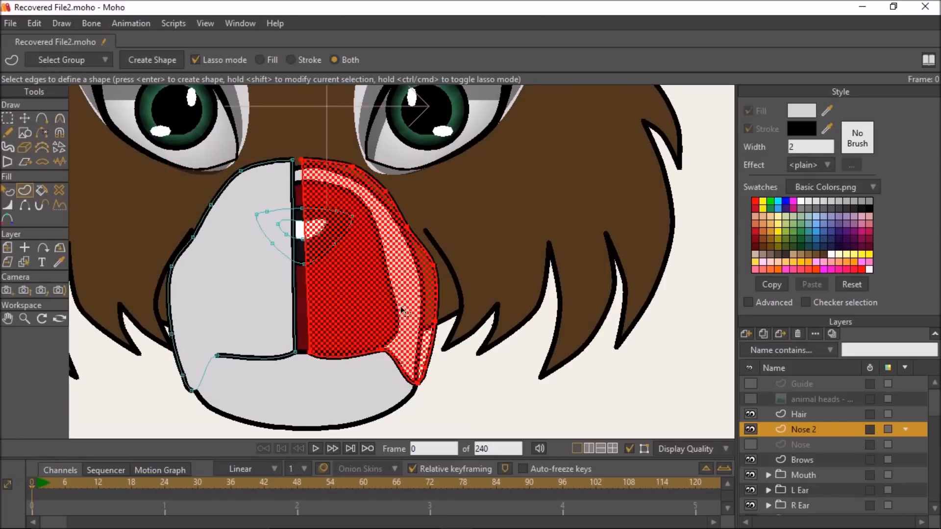
click(147, 60)
Step: Add points to both vertical inner edges just above the mouth, below the nose and near the muzzle's top
scroll(326, 276, up, 3)
scroll(326, 275, up, 2)
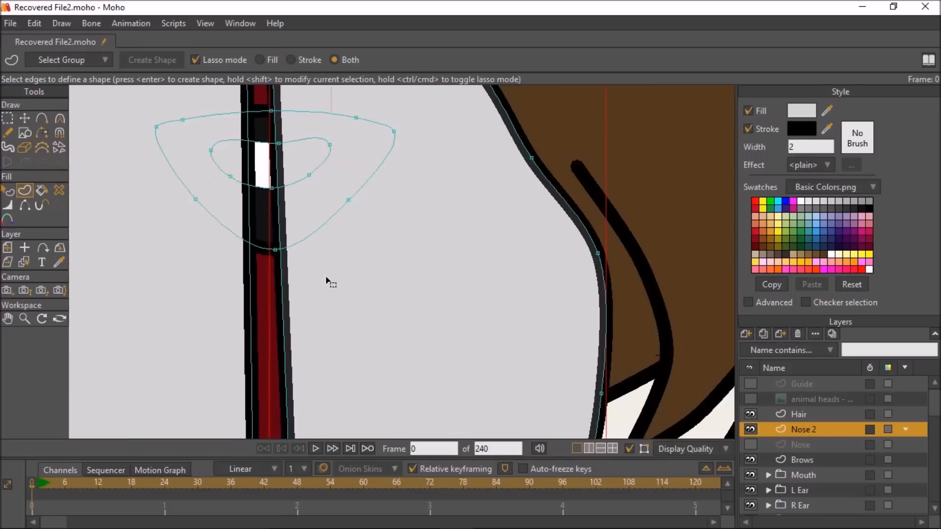
click(42, 119)
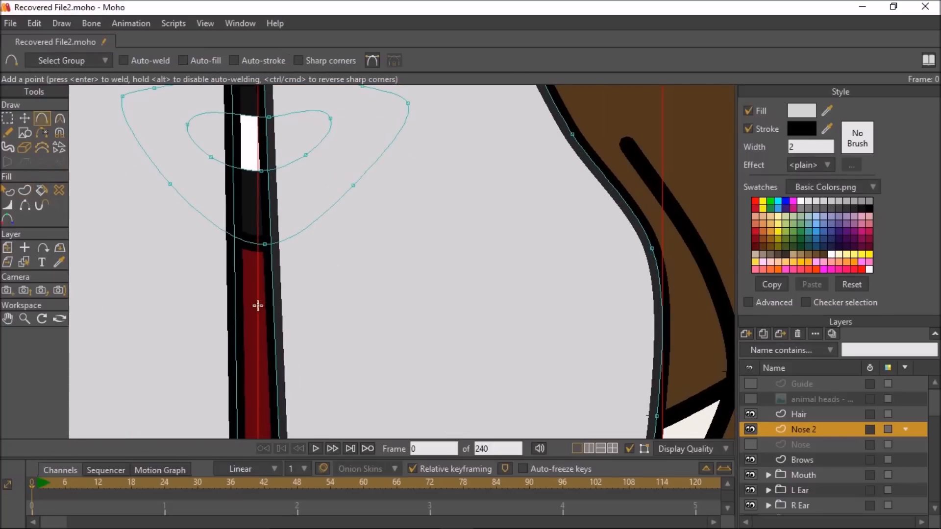
scroll(274, 294, down, 3)
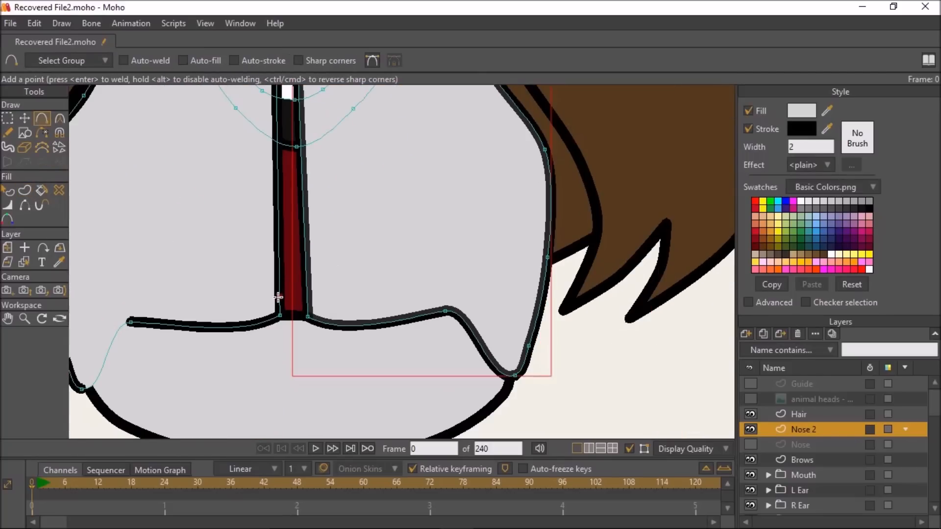
click(280, 301)
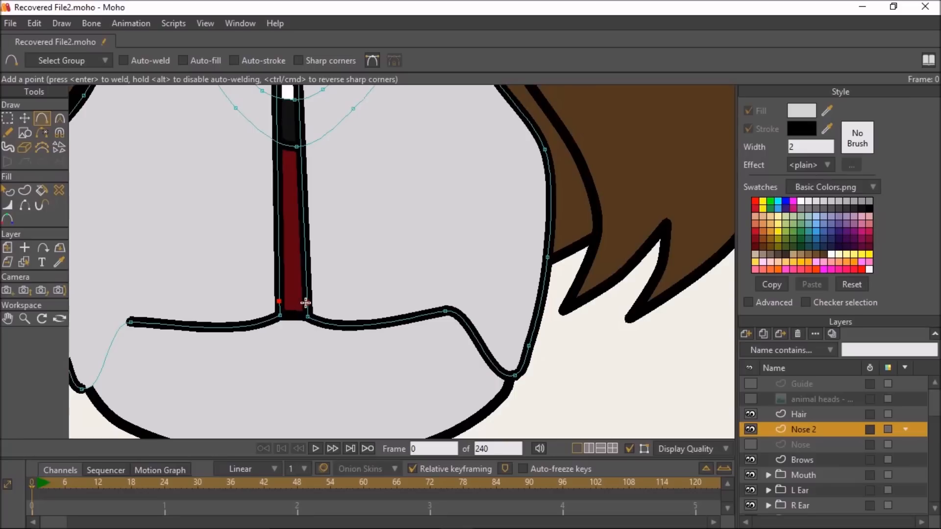
click(306, 303)
drag(280, 178, 279, 243)
click(277, 266)
click(303, 267)
drag(279, 101, 271, 204)
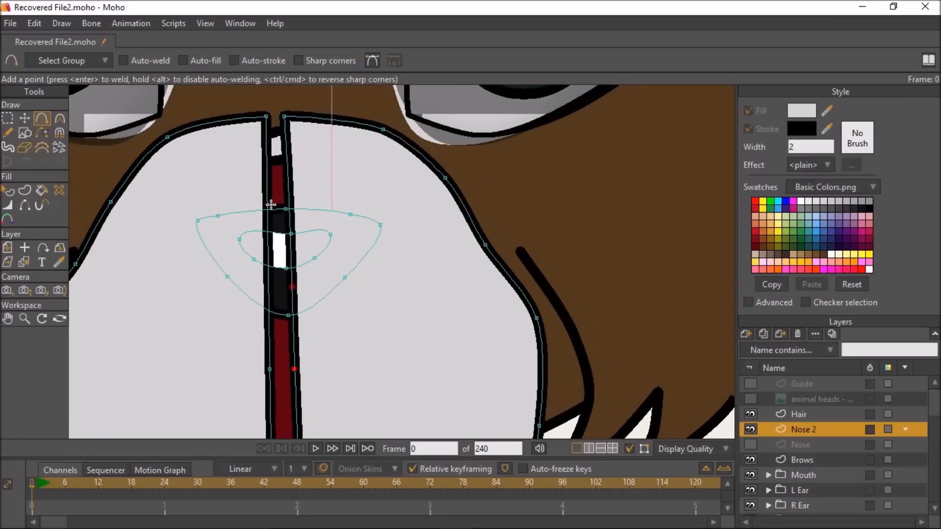
click(265, 155)
click(287, 153)
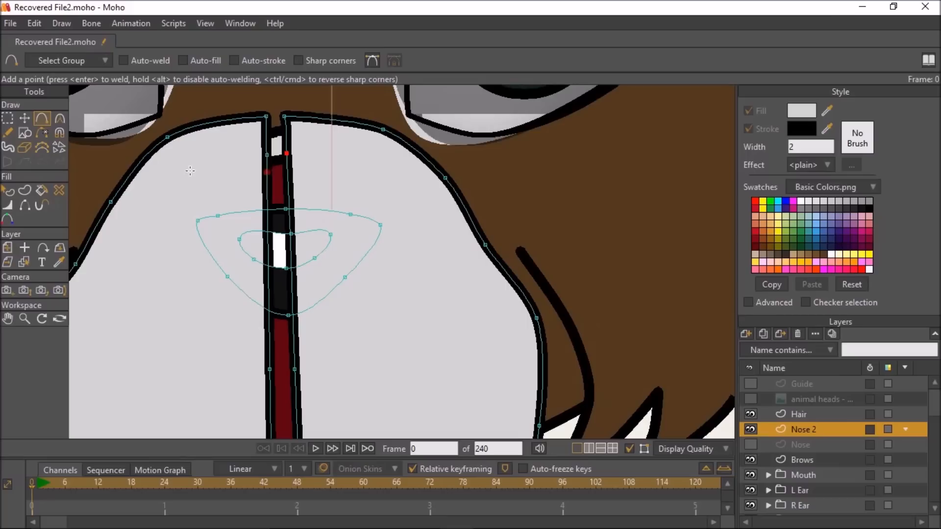
Step: Hide the stroke on both muzzle halves' vertical inner edges, keeping only the short section just above the mouth
click(24, 205)
click(273, 177)
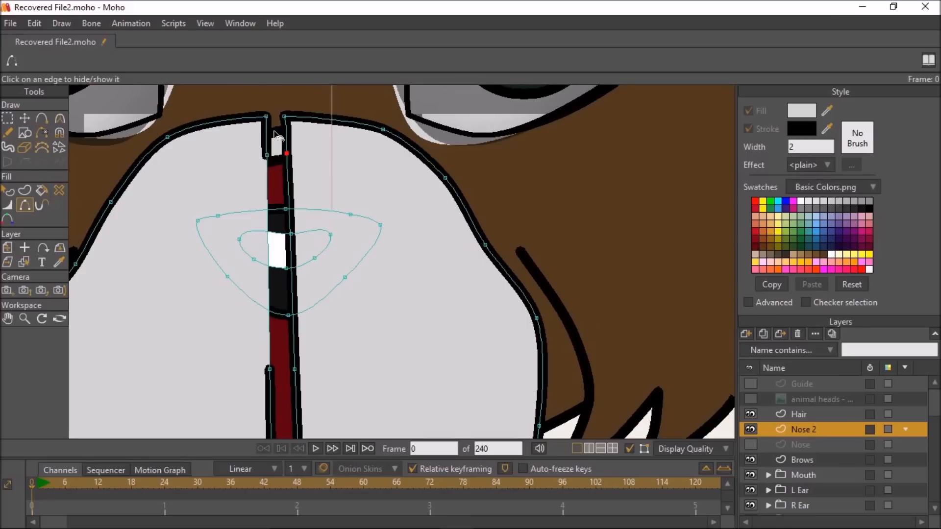
scroll(305, 205, down, 4)
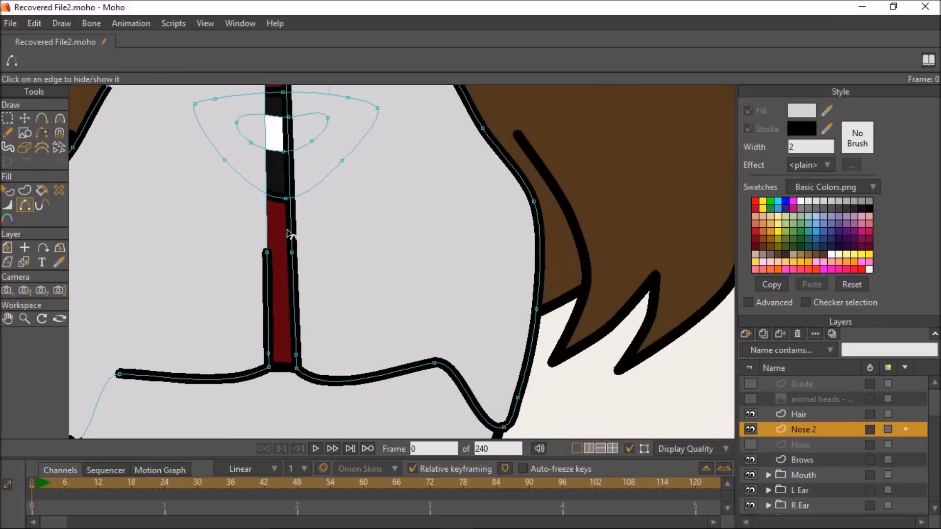
click(291, 228)
scroll(296, 235, down, 3)
scroll(306, 265, up, 1)
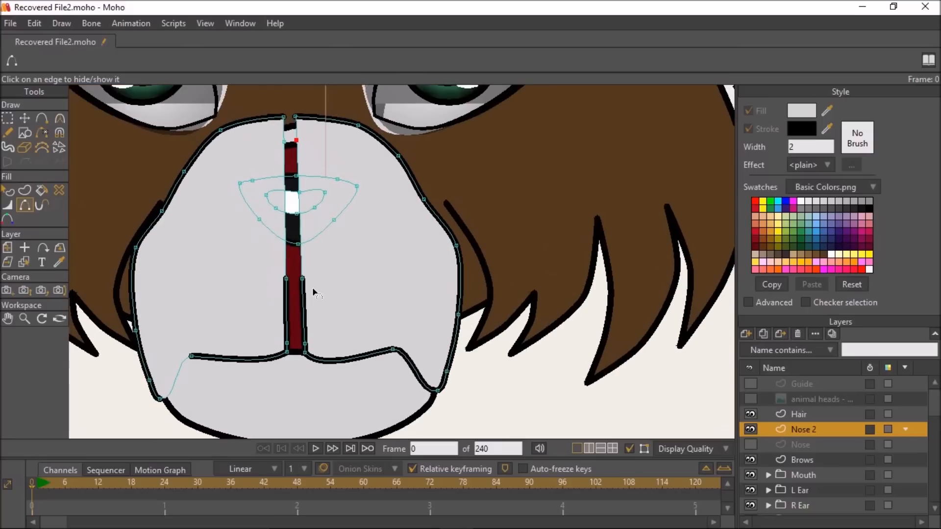
Step: Move the upper inner-edge points of the muzzle halves together to close the gap above the nose
scroll(332, 223, up, 1)
click(28, 117)
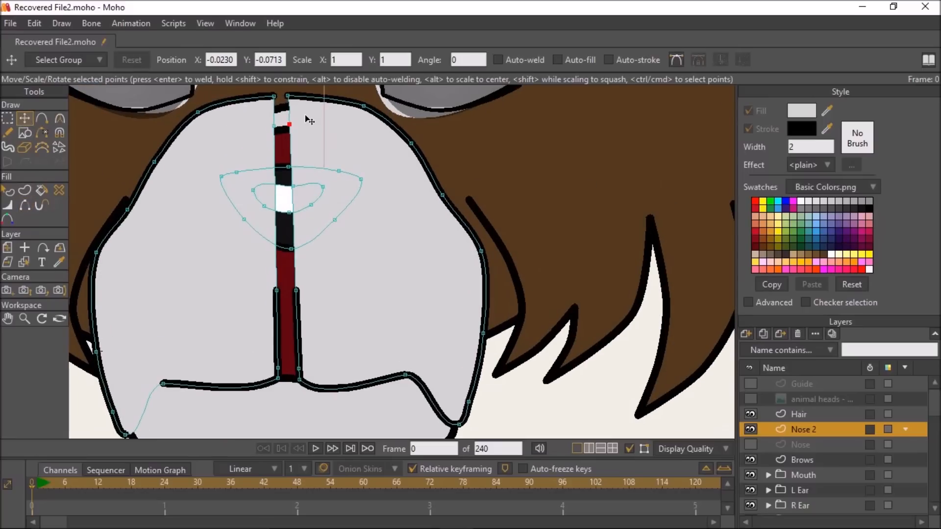
scroll(307, 119, up, 3)
scroll(306, 117, up, 2)
drag(252, 131, 270, 132)
drag(253, 183, 274, 187)
drag(278, 182, 268, 186)
drag(324, 157, 343, 65)
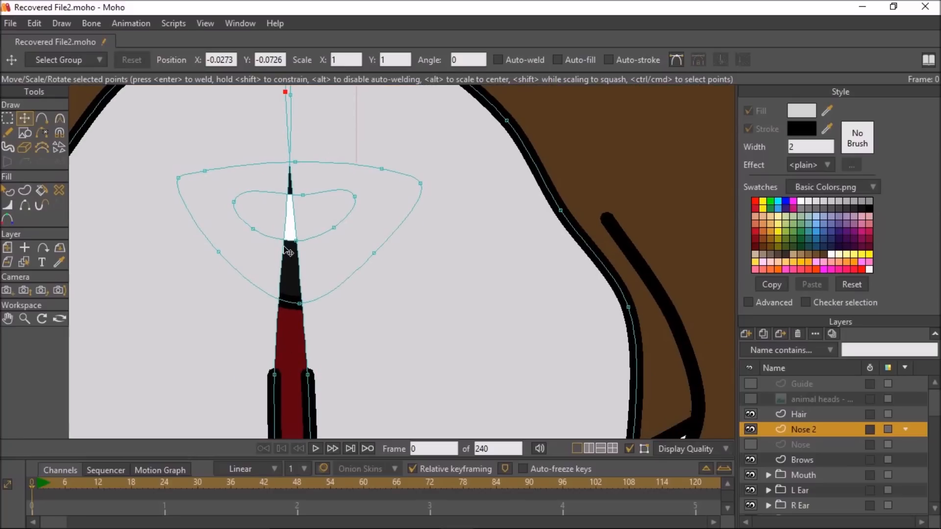
Step: Draw the lower inner-edge points together above the mouth and make the original Nose layer visible
mouse_move(280, 377)
mouse_down()
mouse_move(307, 377)
mouse_move(298, 376)
mouse_up()
drag(346, 308, 356, 117)
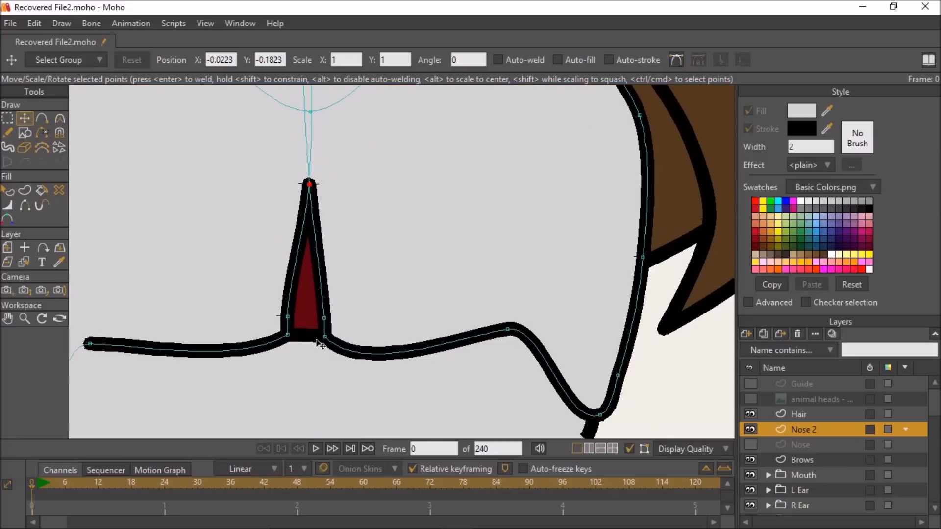
drag(288, 337, 294, 342)
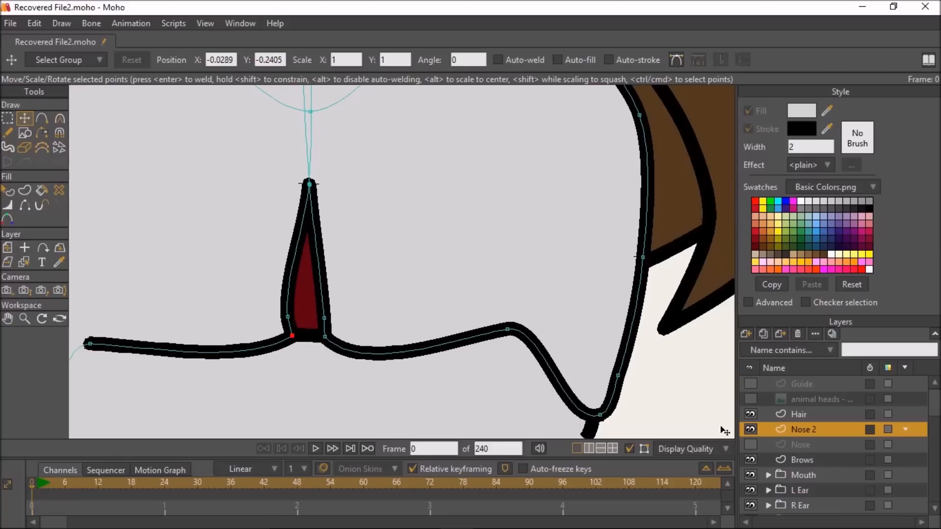
click(751, 444)
scroll(296, 321, up, 2)
drag(278, 309, 312, 318)
Step: Adjust the curvature handles where the vertical inner edges meet the mouth line so both sides curve smoothly into it
click(61, 118)
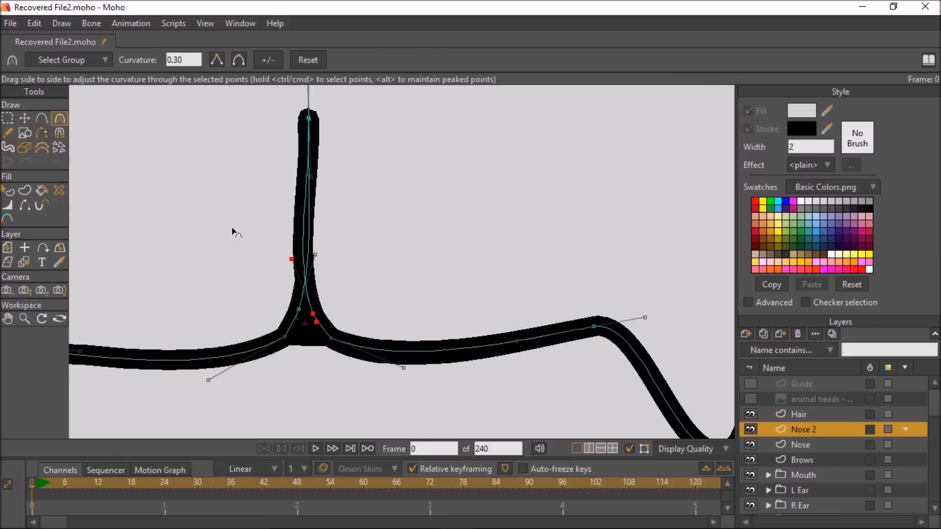
scroll(232, 227, up, 2)
drag(322, 275, 340, 288)
drag(245, 420, 266, 346)
mouse_move(221, 374)
mouse_down()
mouse_move(265, 348)
mouse_move(304, 341)
mouse_move(308, 351)
mouse_up()
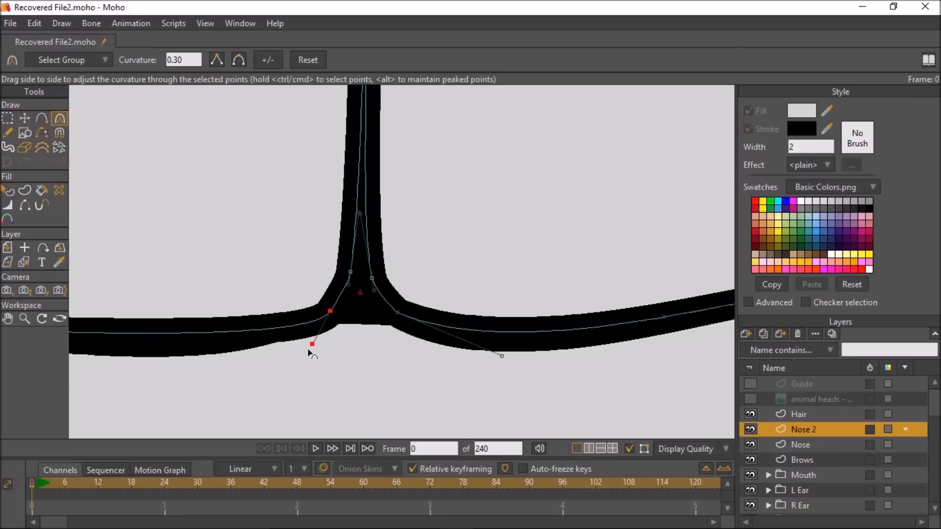
drag(502, 356, 456, 363)
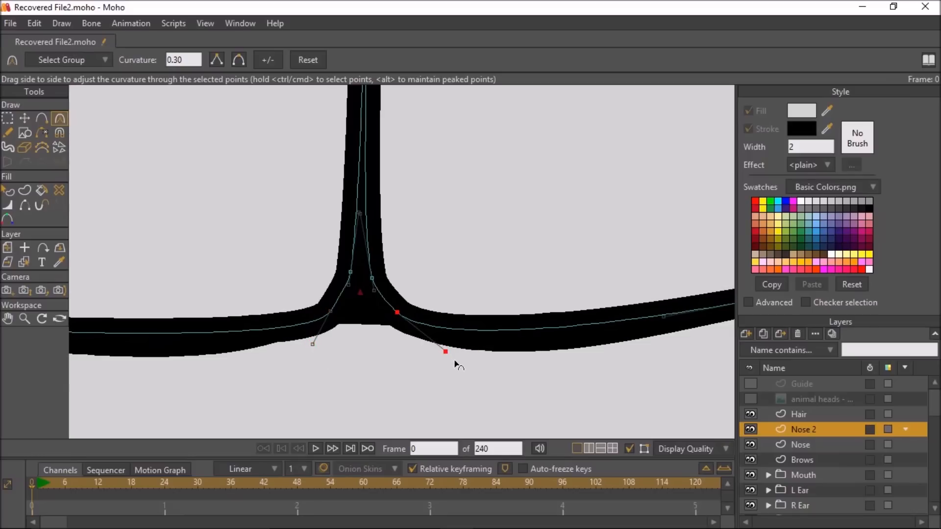
scroll(497, 365, down, 3)
scroll(497, 365, up, 2)
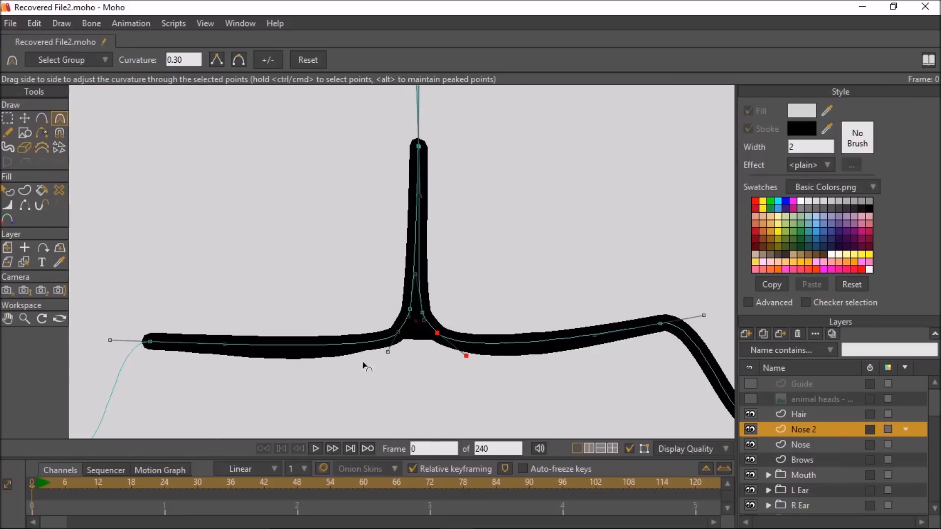
Step: Move the right inner-edge point just above the mouth junction closer to the left one
click(24, 118)
scroll(378, 313, up, 2)
drag(447, 315, 441, 312)
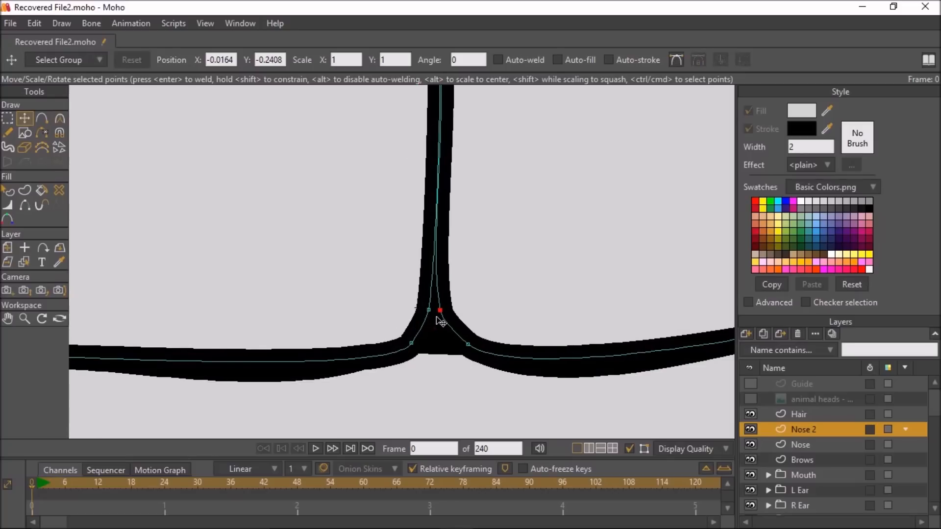
Step: Taper the visible inner-edge strokes to a line width of 10 percent at their upper ends
click(7, 206)
scroll(297, 227, up, 3)
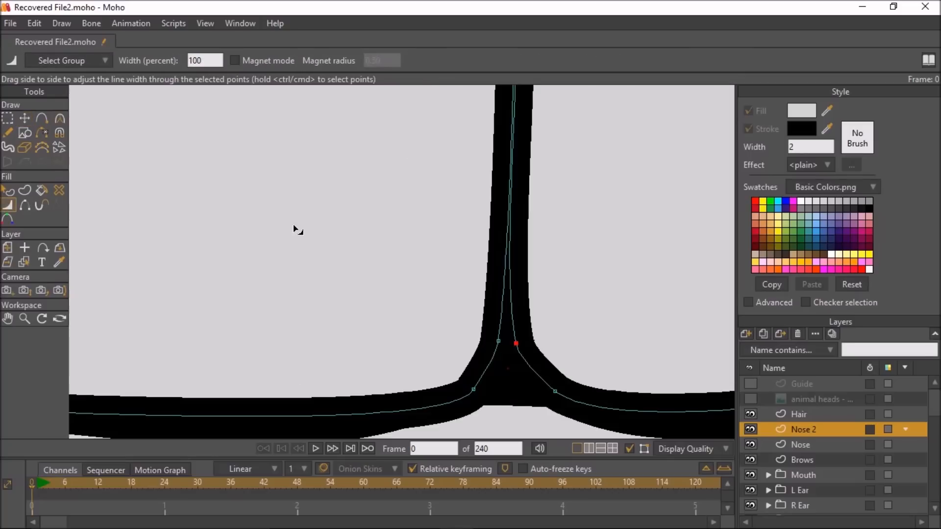
scroll(441, 225, down, 2)
scroll(453, 229, up, 1)
mouse_move(496, 152)
mouse_down()
mouse_move(459, 168)
mouse_move(517, 157)
mouse_move(494, 162)
mouse_up()
click(25, 118)
click(8, 205)
scroll(502, 166, down, 3)
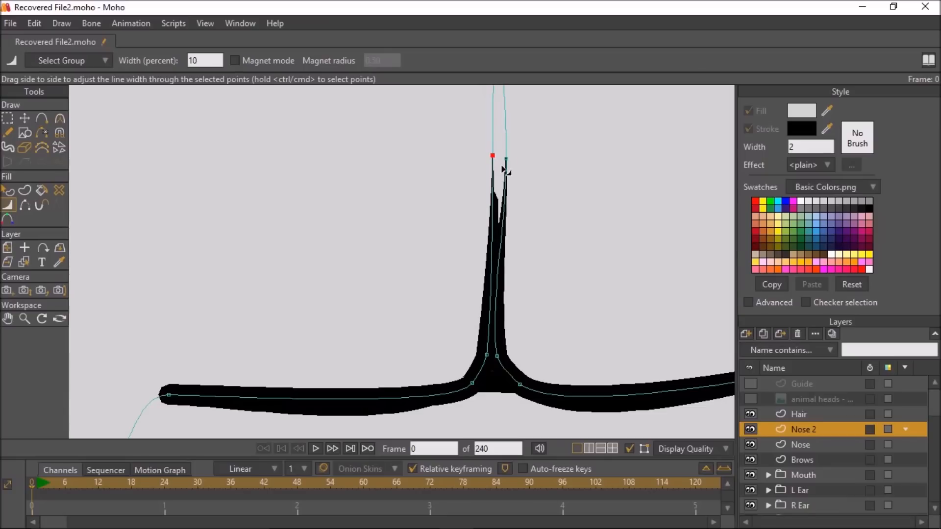
Step: Bring the tapered stroke tips back together and add a point to each inner edge behind the lower nose
click(25, 118)
mouse_move(522, 129)
mouse_down()
mouse_move(431, 266)
mouse_move(425, 260)
mouse_up()
click(42, 118)
drag(381, 141, 336, 307)
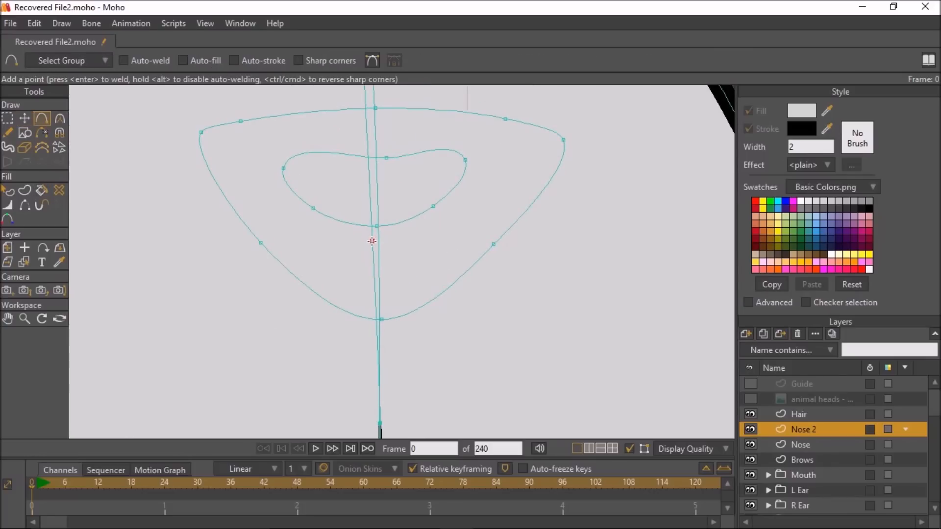
scroll(379, 242, down, 3)
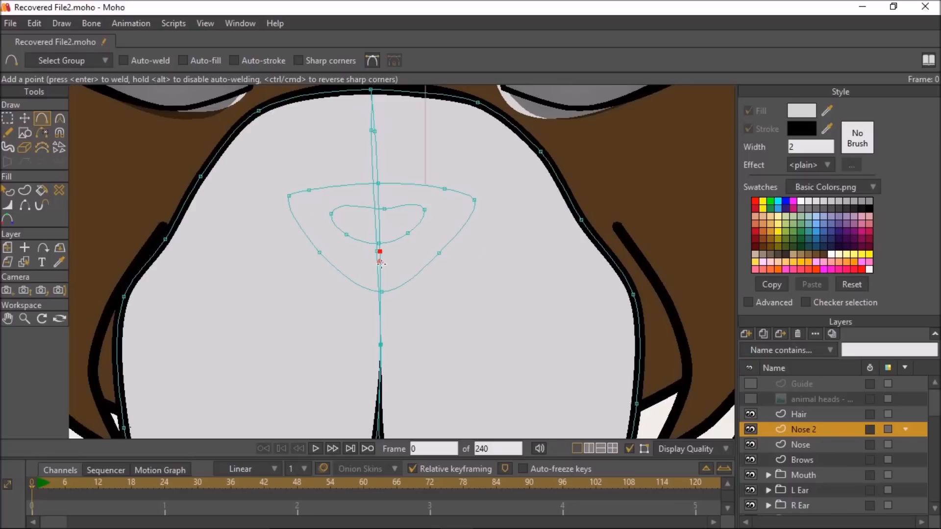
Step: Nudge the points at the mouth junction to even out the centre line's base
click(25, 118)
scroll(237, 223, up, 2)
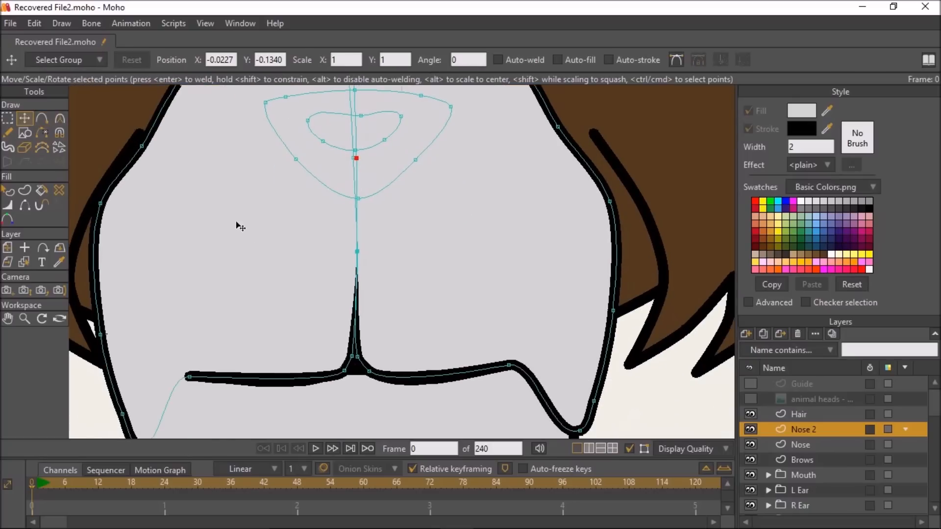
scroll(277, 273, up, 2)
scroll(353, 315, up, 1)
mouse_move(346, 334)
mouse_down()
mouse_move(360, 337)
mouse_move(334, 353)
mouse_move(365, 352)
mouse_up()
drag(370, 381, 369, 387)
scroll(378, 259, down, 6)
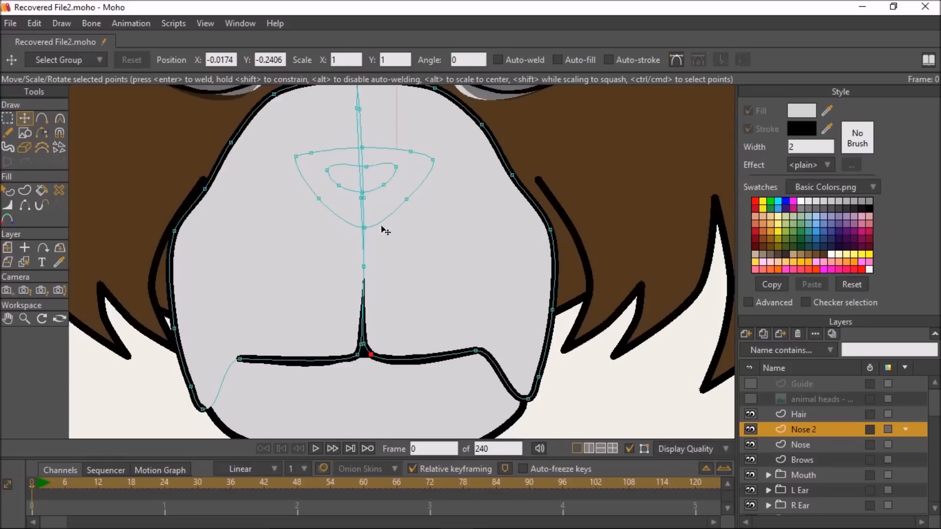
Step: Select the nose outline and its inner highlight and place both shapes in front of the muzzle halves
click(8, 118)
scroll(442, 221, up, 2)
double_click(431, 242)
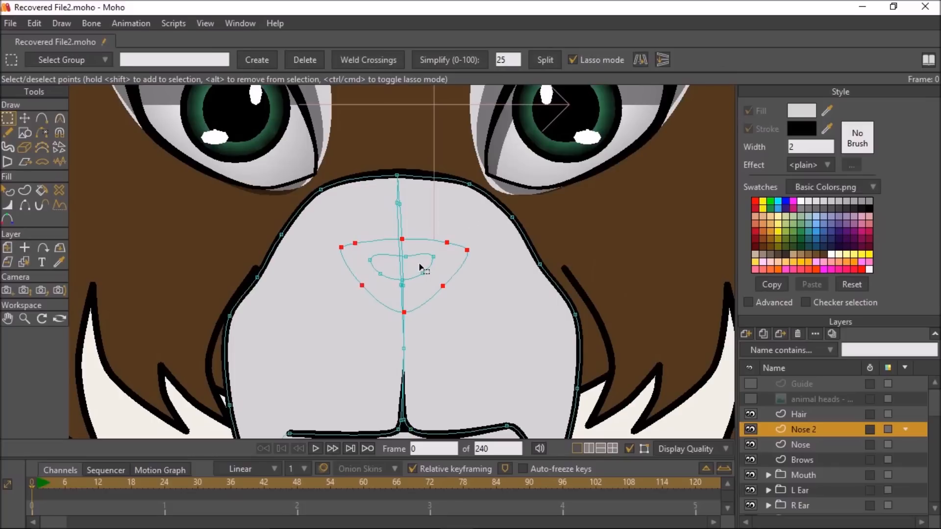
double_click(420, 241)
shift+double_click(413, 255)
click(415, 265)
key(Delete)
key(ctrl+z)
key(t)
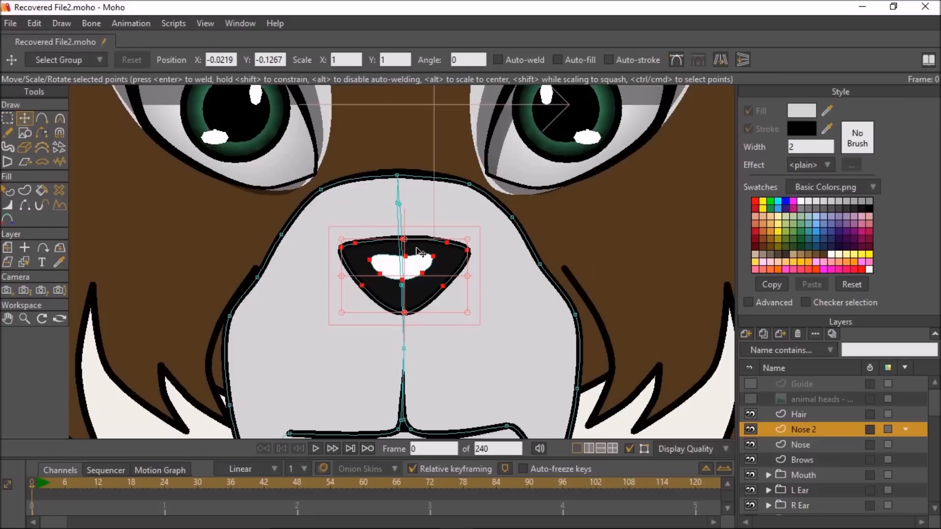
Step: Move the mouth line's left end point slightly outward and down, and add a point to each half of the line
scroll(427, 284, down, 4)
drag(425, 294, 398, 261)
drag(202, 228, 208, 196)
scroll(286, 235, up, 2)
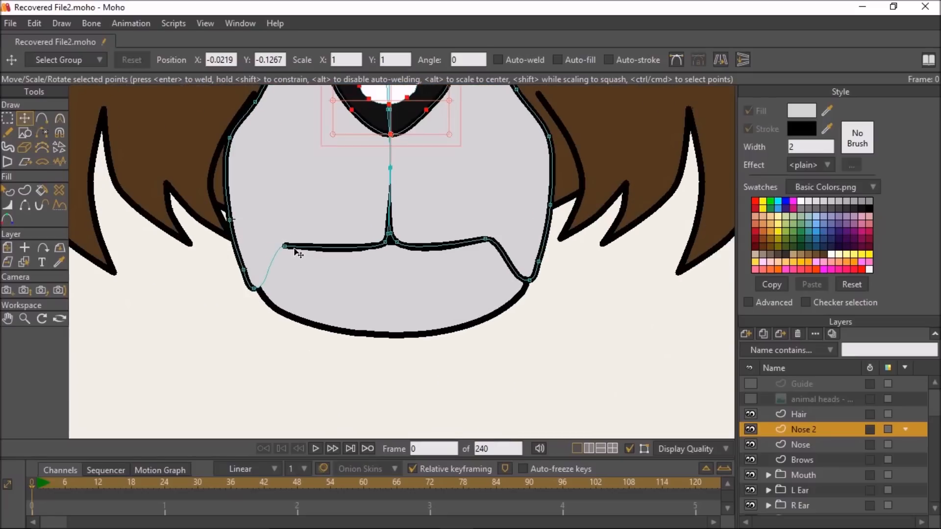
drag(287, 248, 280, 252)
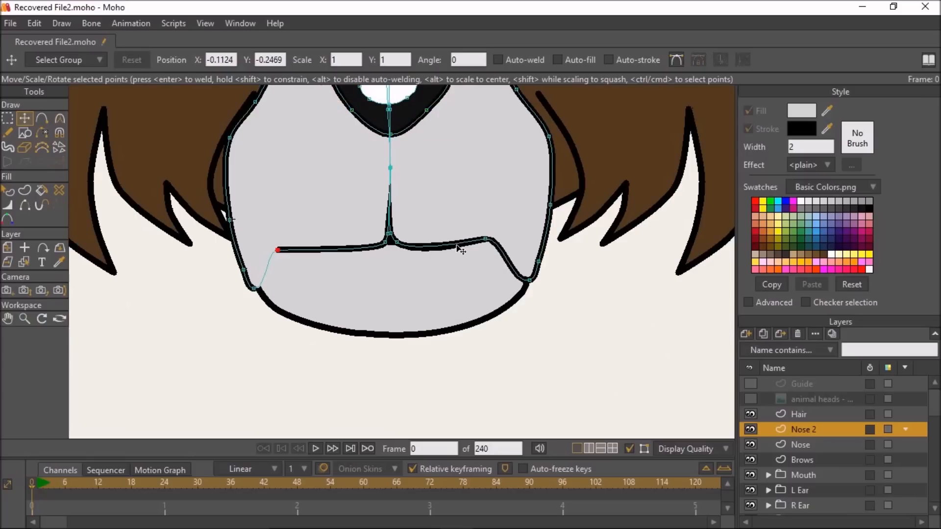
click(42, 122)
click(328, 252)
click(452, 244)
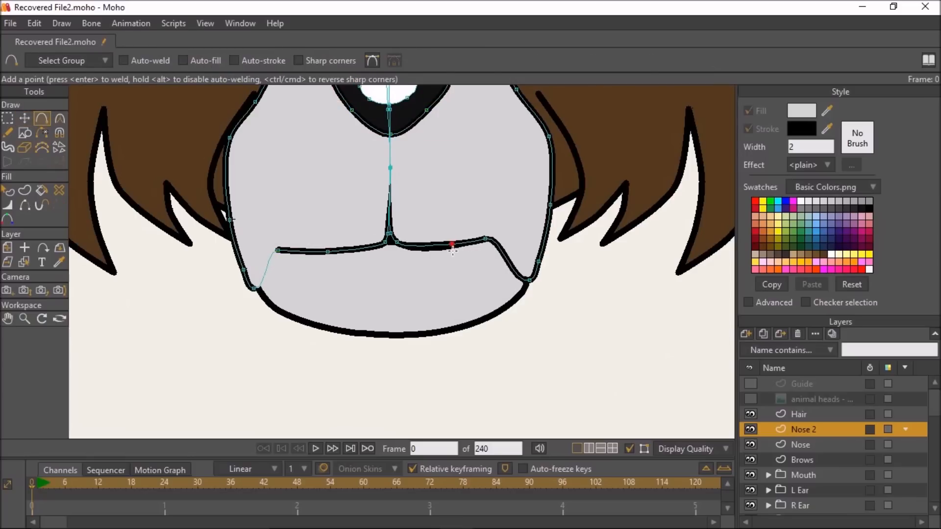
Step: Expand the R Ear group and select its Detail layer
scroll(489, 240, down, 5)
drag(490, 239, 492, 289)
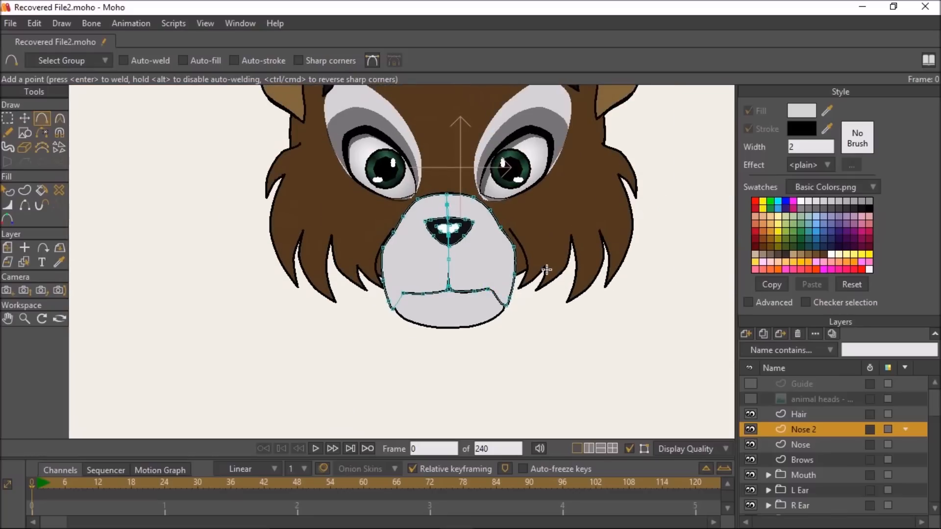
scroll(547, 271, up, 2)
scroll(548, 273, down, 4)
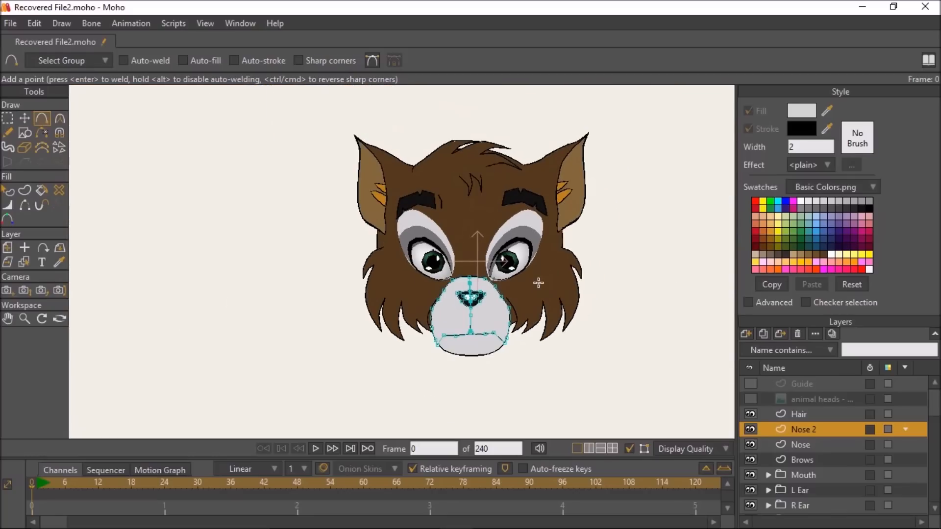
scroll(486, 243, up, 3)
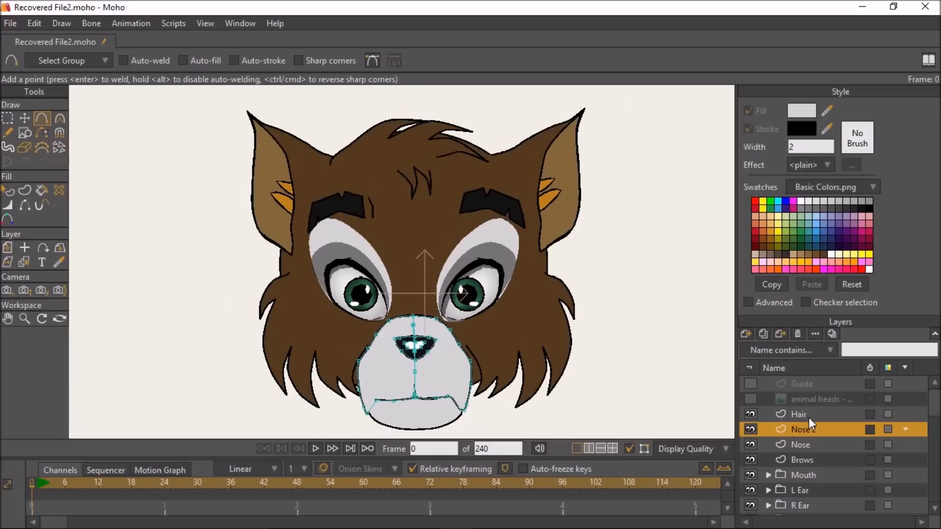
scroll(811, 428, down, 2)
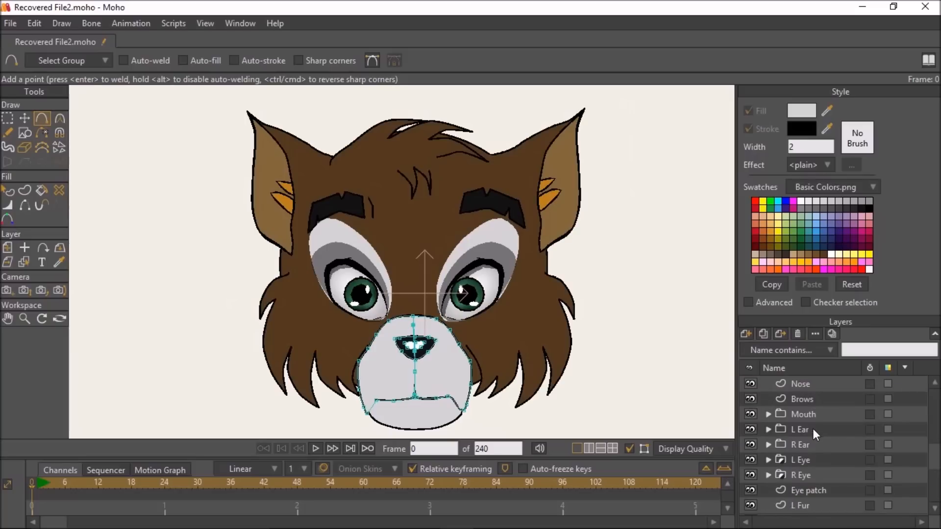
scroll(813, 428, down, 1)
scroll(801, 470, down, 1)
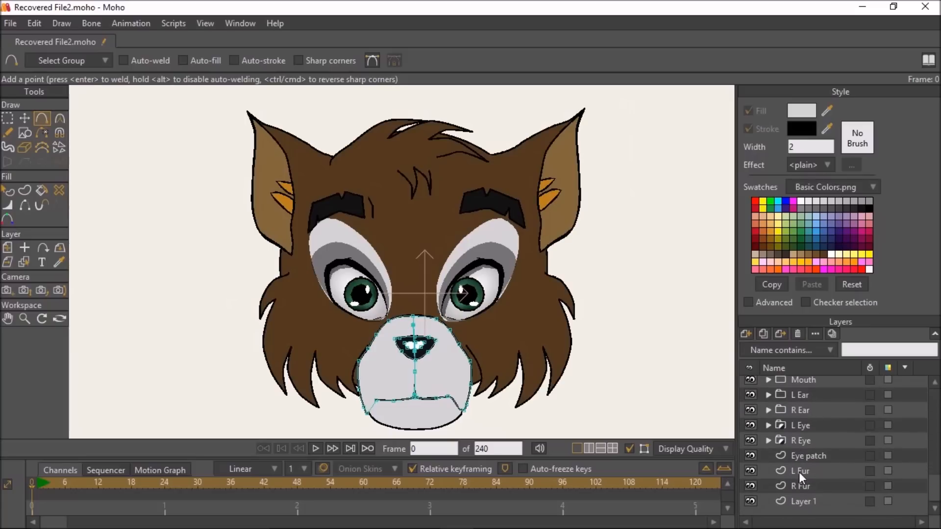
click(769, 411)
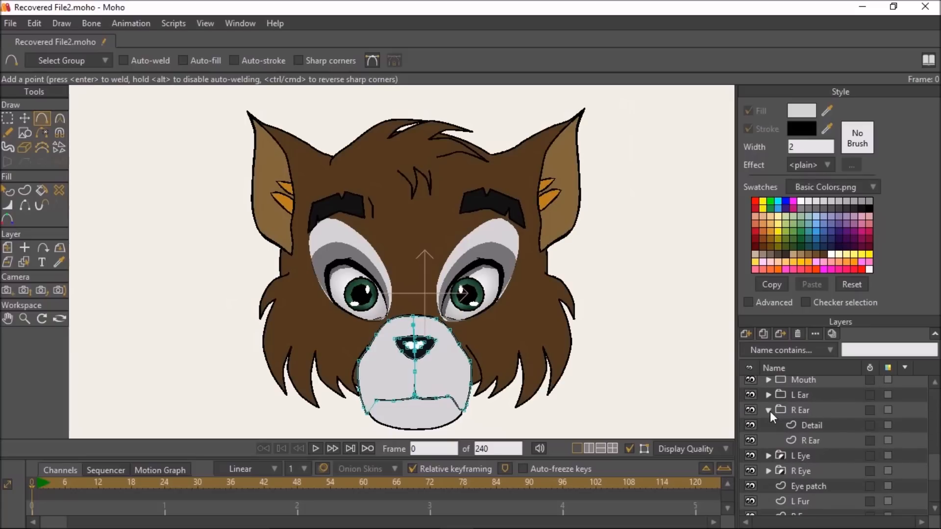
click(819, 424)
Step: Apply the Shaded effect to the tan inner-ear shape with light angle 135, offset 24 and blur 11.8519
click(9, 192)
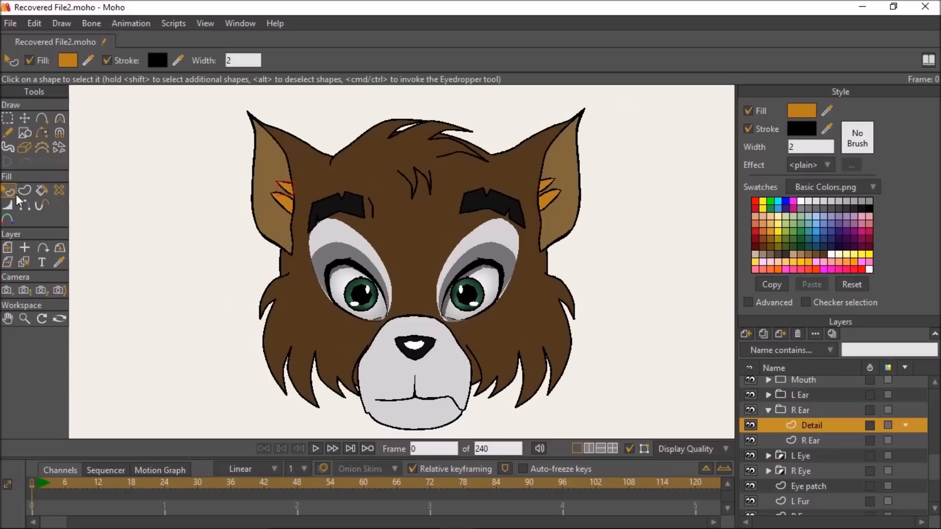
click(272, 164)
click(825, 164)
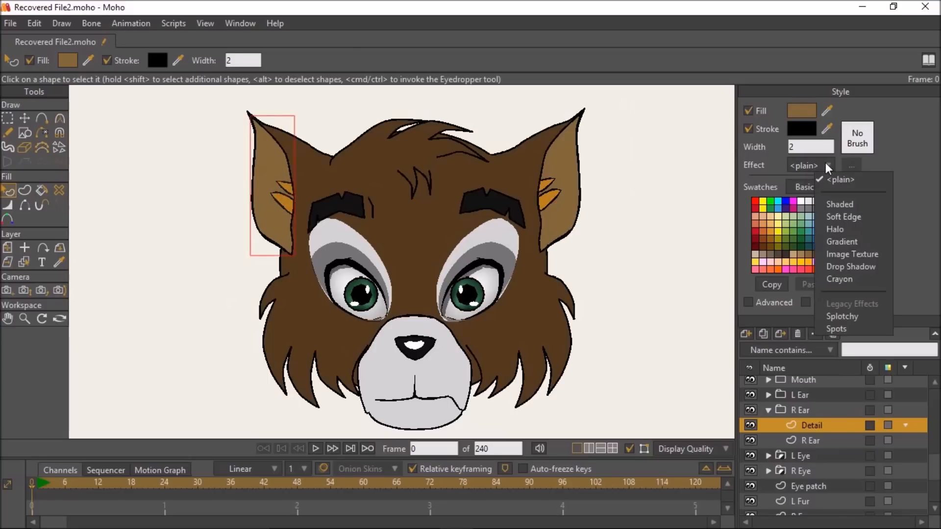
click(836, 201)
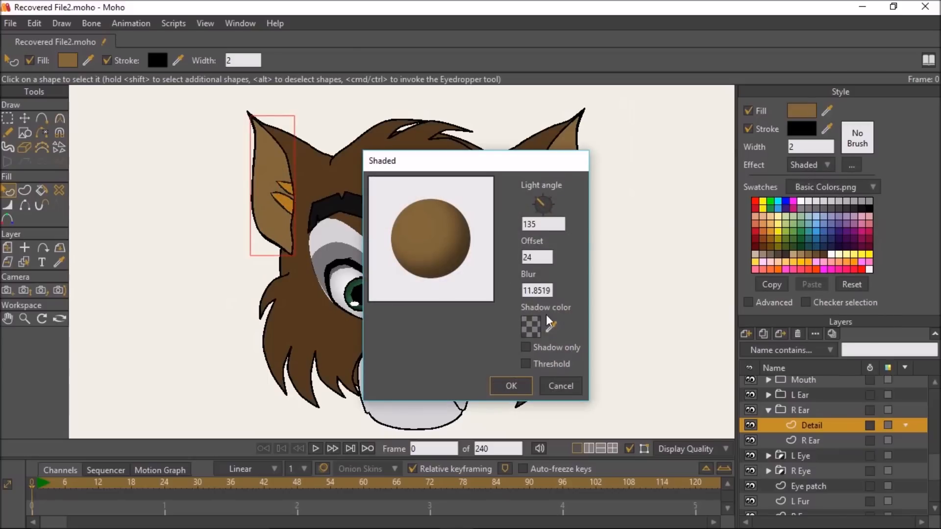
click(505, 384)
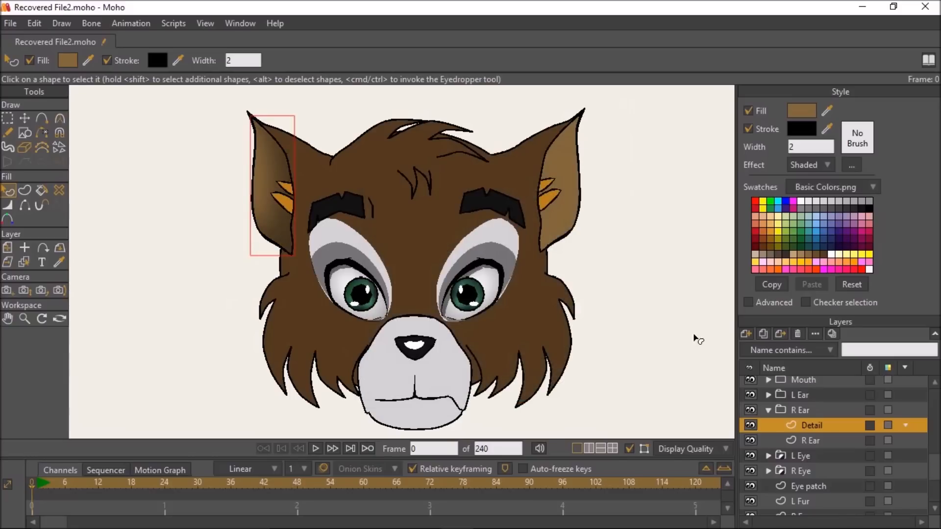
Step: Set the Shaded effect offset of the R Ear's tan inner shape to 7
click(809, 107)
click(814, 405)
click(852, 164)
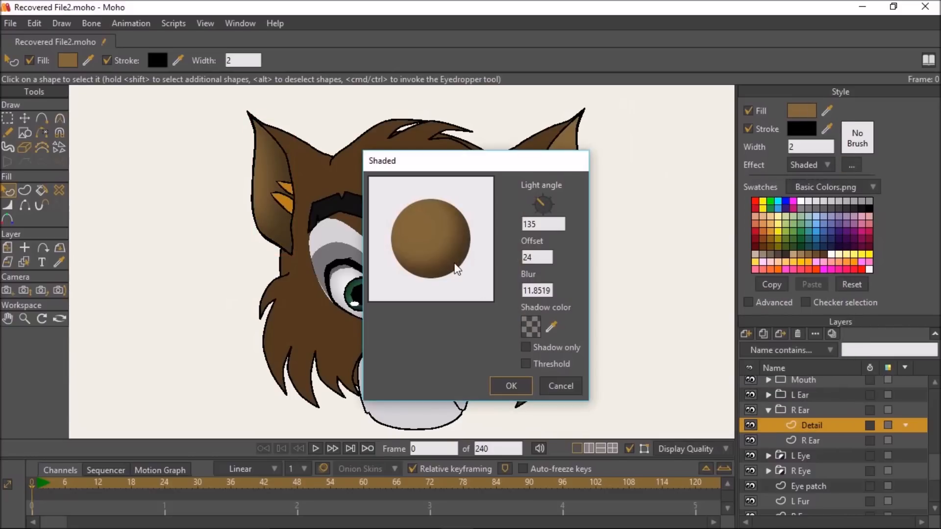
key(BackSpace)
key(BackSpace)
text(19)
scroll(542, 261, down, 5)
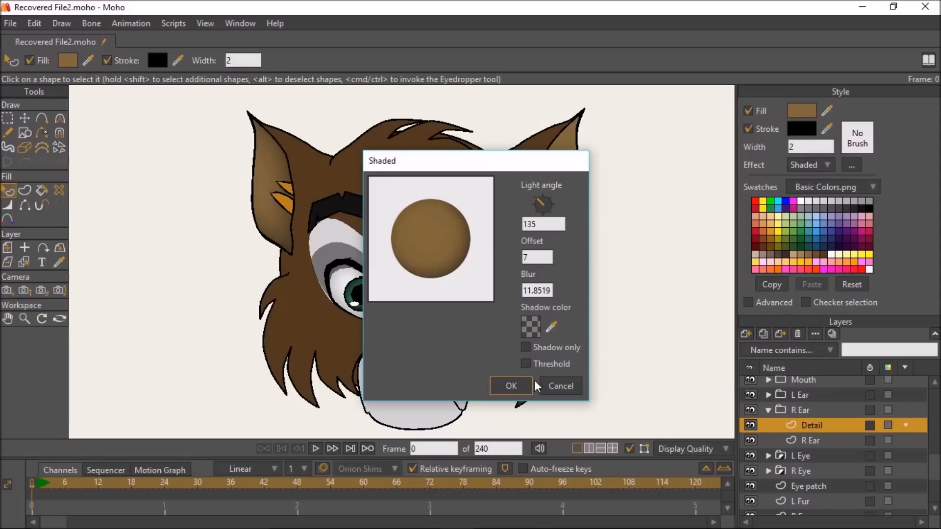
click(511, 385)
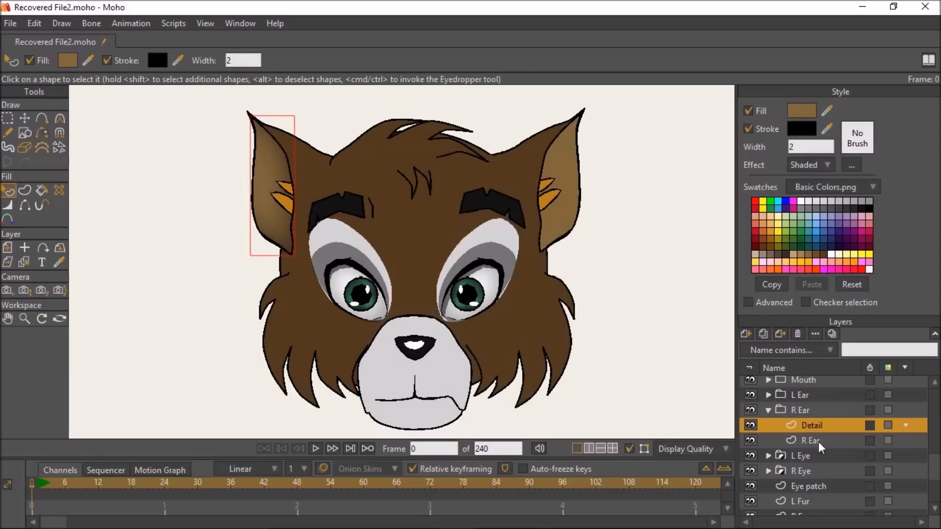
Step: Expand the L Ear group and copy the R Ear's shaded inner-ear style onto the tan shape in L Ear's Detail layer
click(769, 395)
click(810, 425)
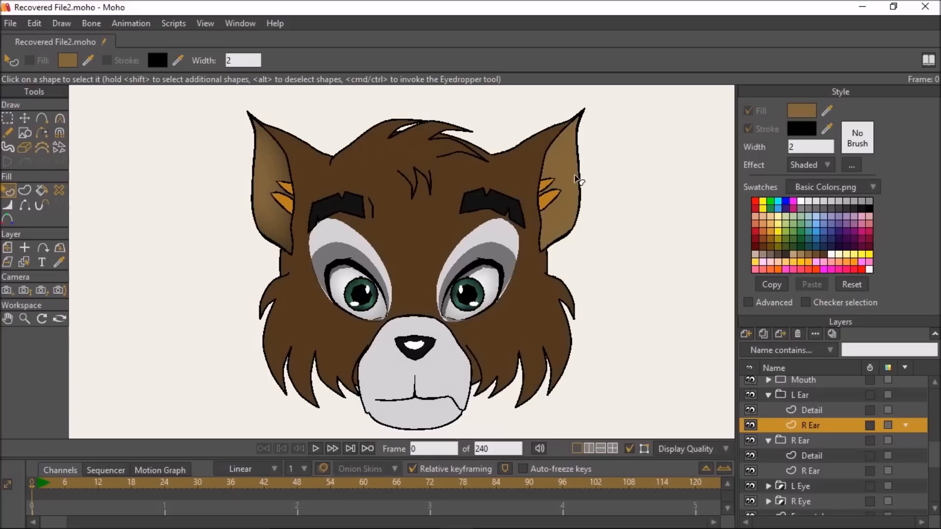
click(569, 170)
key(i)
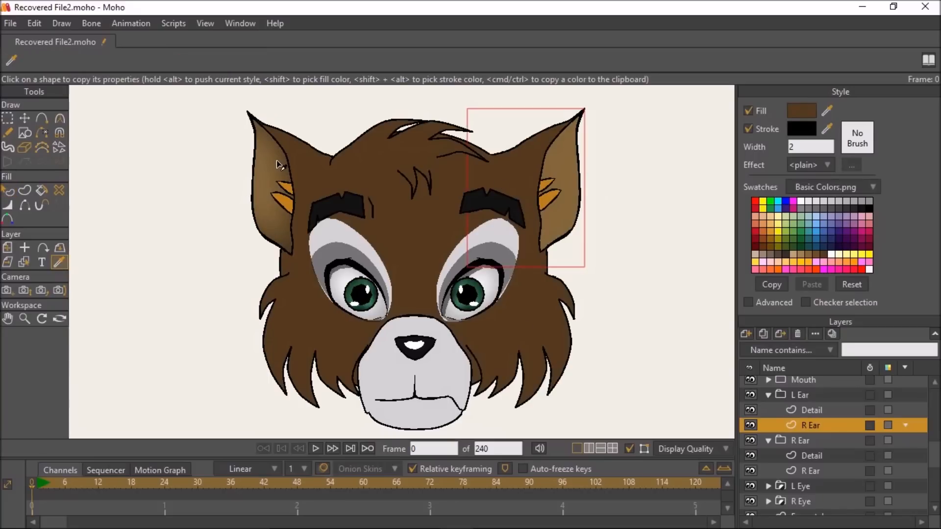
click(485, 156)
key(ctrl+z)
click(816, 412)
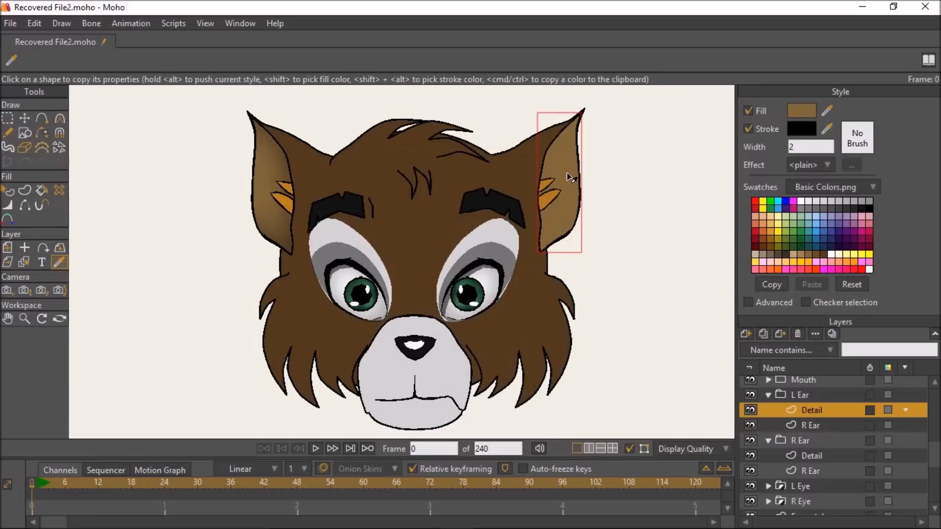
click(275, 172)
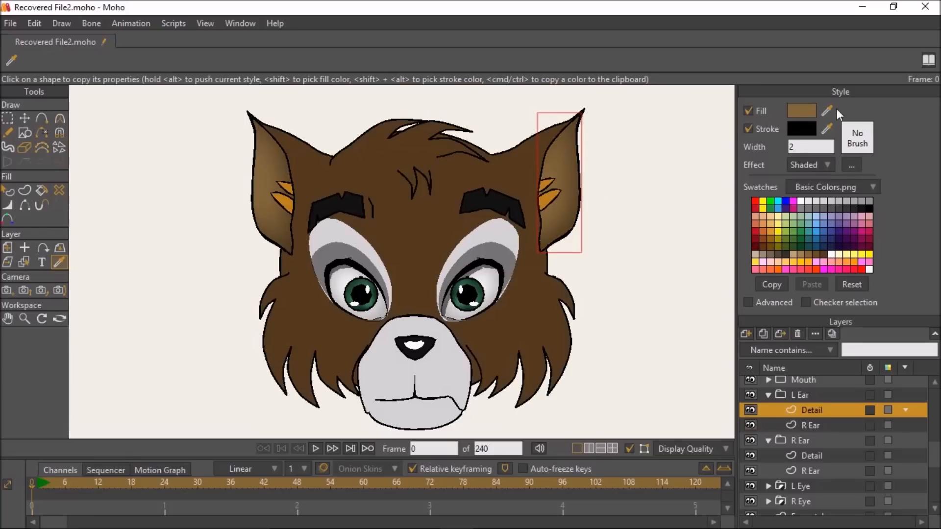
Step: Set the light angle of the L Ear inner shape's Shaded effect to 46.97
click(801, 109)
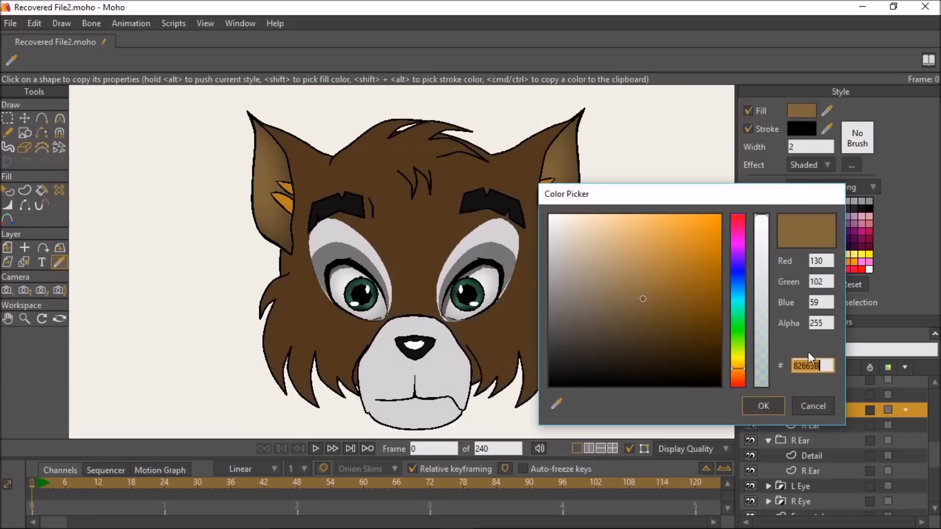
click(809, 405)
click(852, 166)
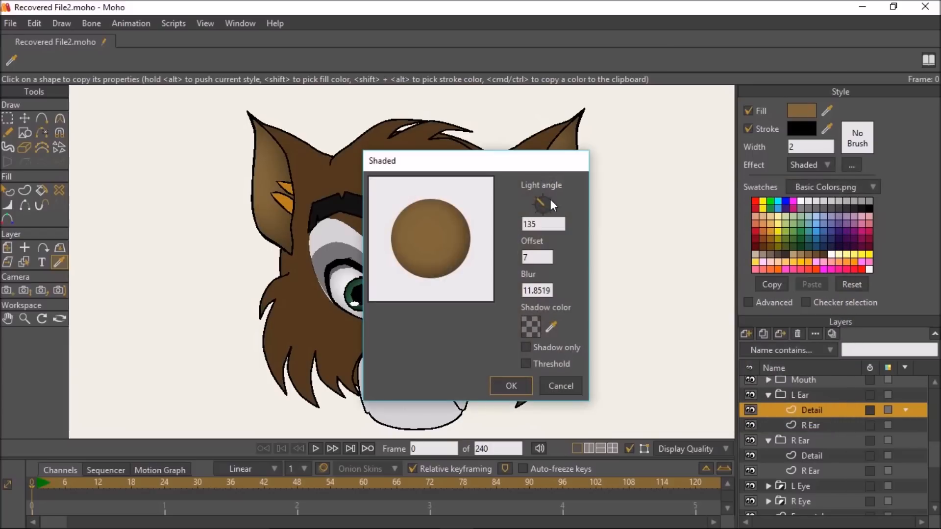
mouse_move(542, 196)
mouse_down()
mouse_move(553, 194)
mouse_move(541, 183)
mouse_up()
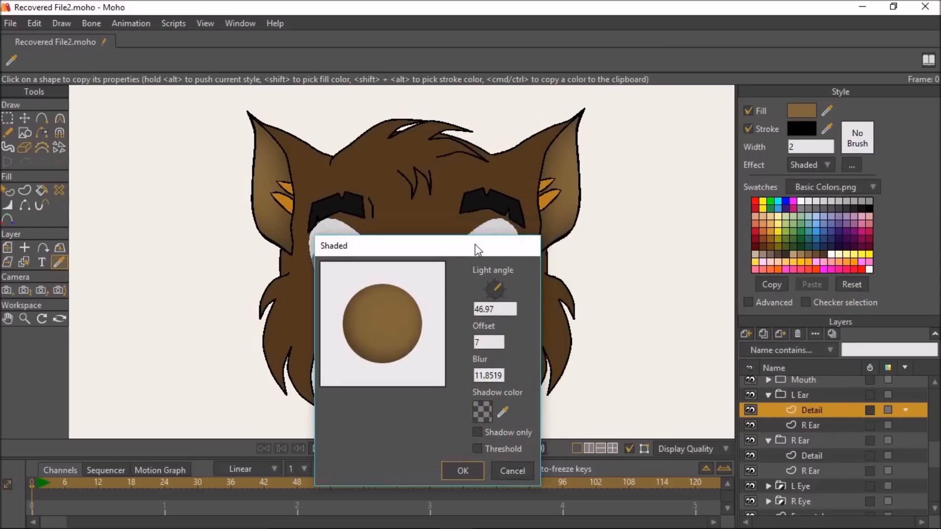
click(466, 408)
Step: On the Nose 2 layer, hide the edge joining the mouth line's right end to the muzzle's lower corner, and hide the Nose layer
scroll(561, 267, down, 2)
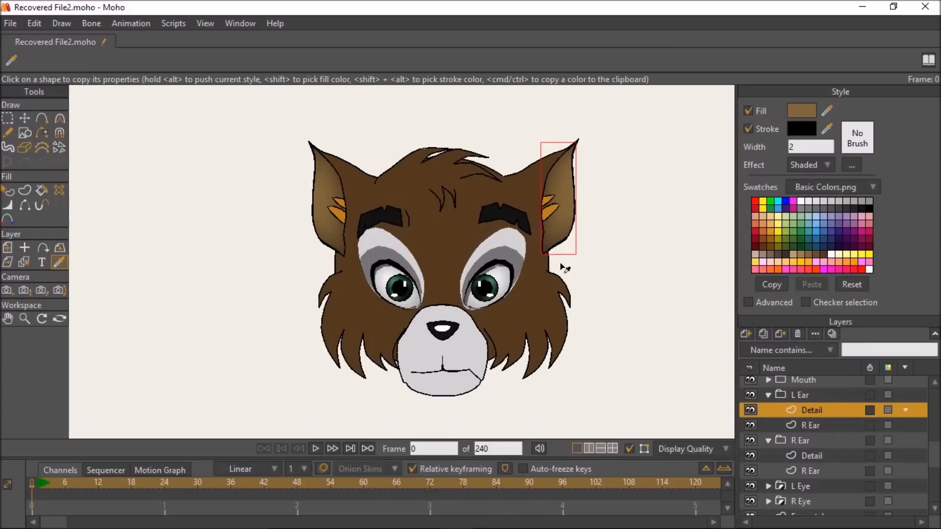
drag(549, 255, 498, 217)
scroll(549, 229, up, 2)
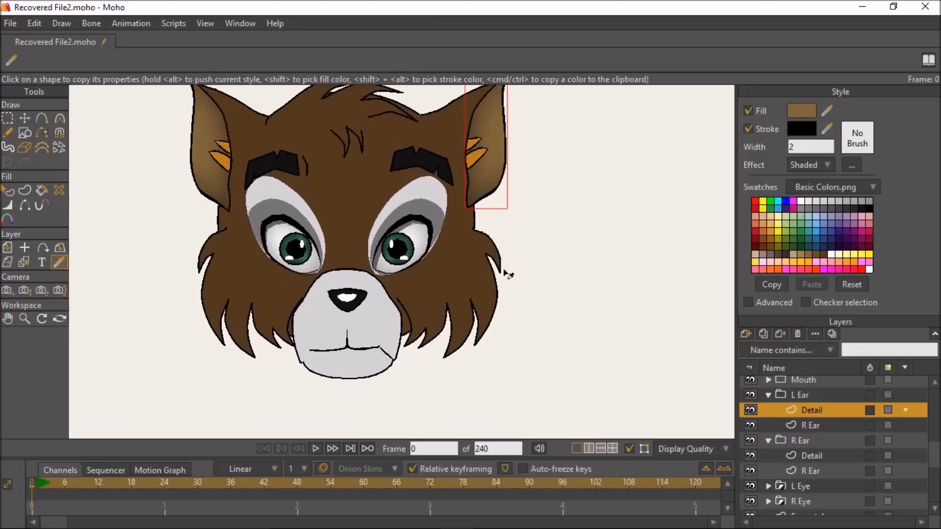
scroll(520, 255, up, 2)
scroll(793, 434, down, 2)
scroll(796, 435, down, 1)
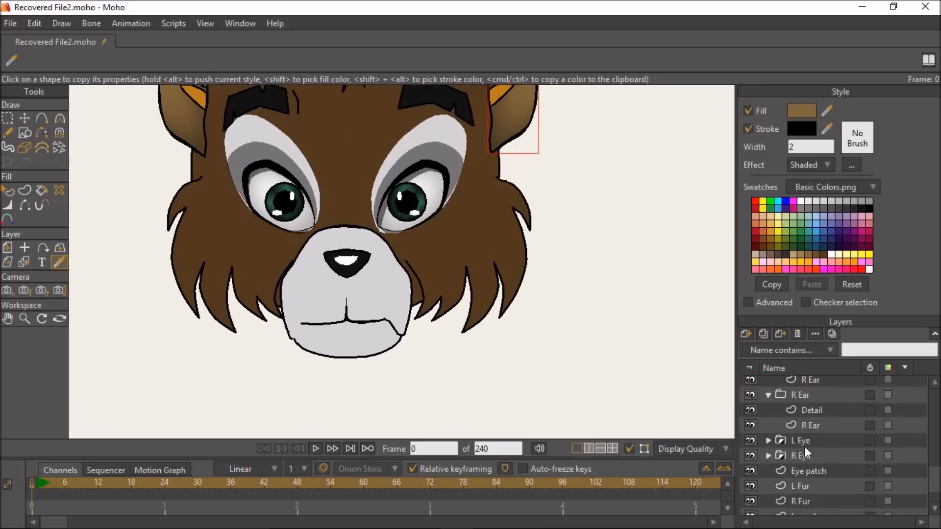
scroll(806, 434, down, 1)
scroll(806, 461, up, 9)
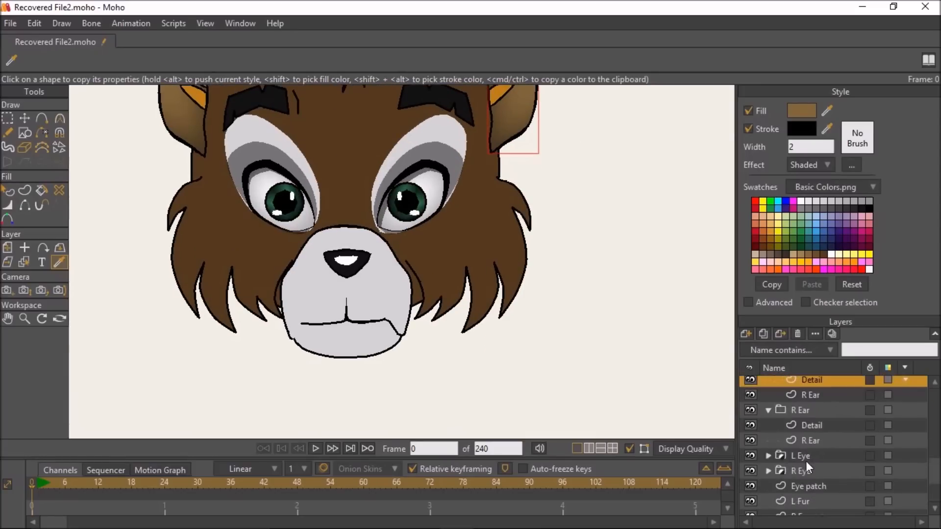
click(802, 411)
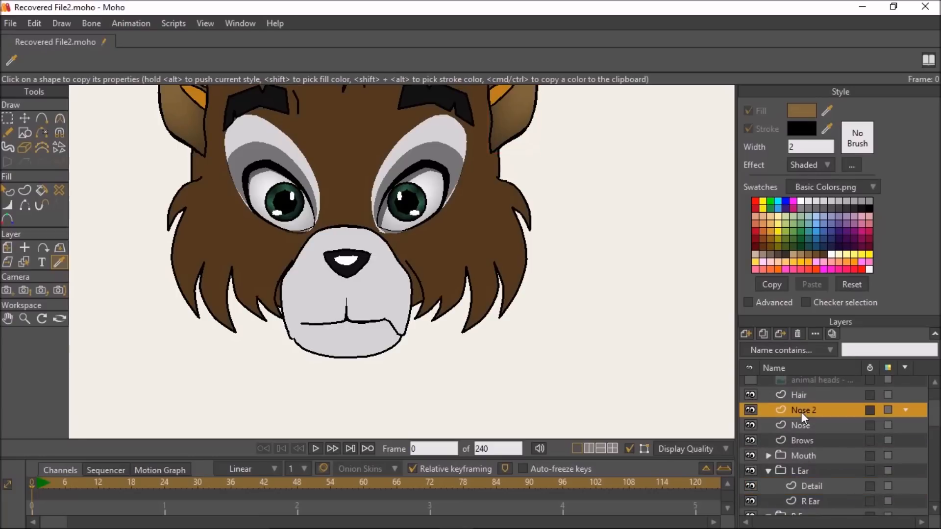
click(25, 205)
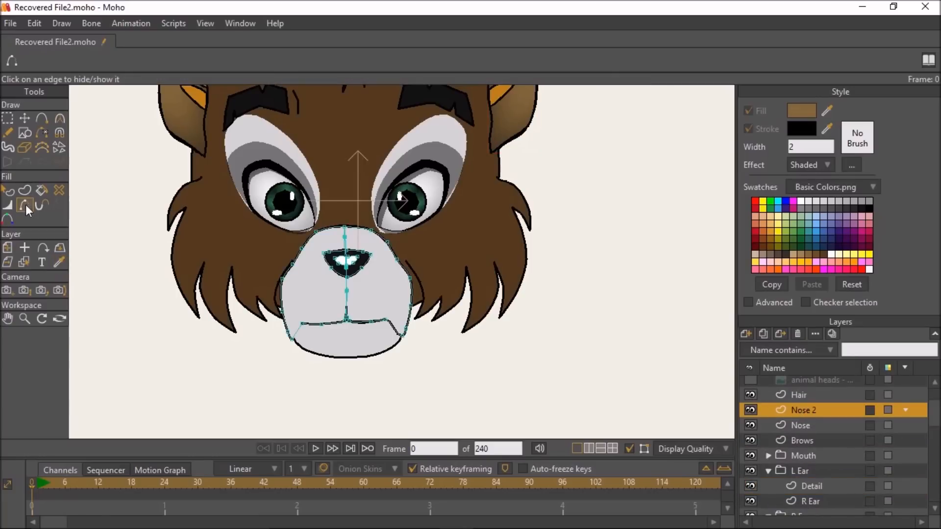
scroll(305, 310, up, 2)
click(464, 346)
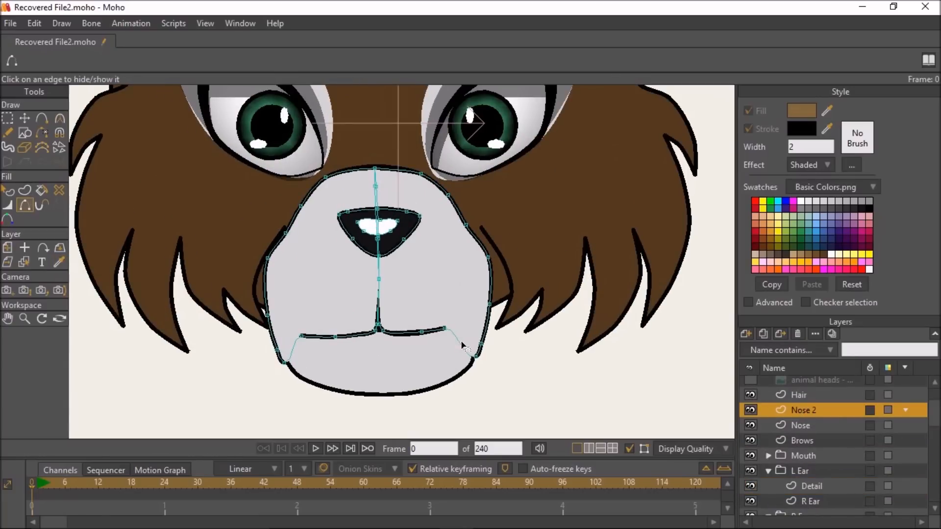
click(750, 425)
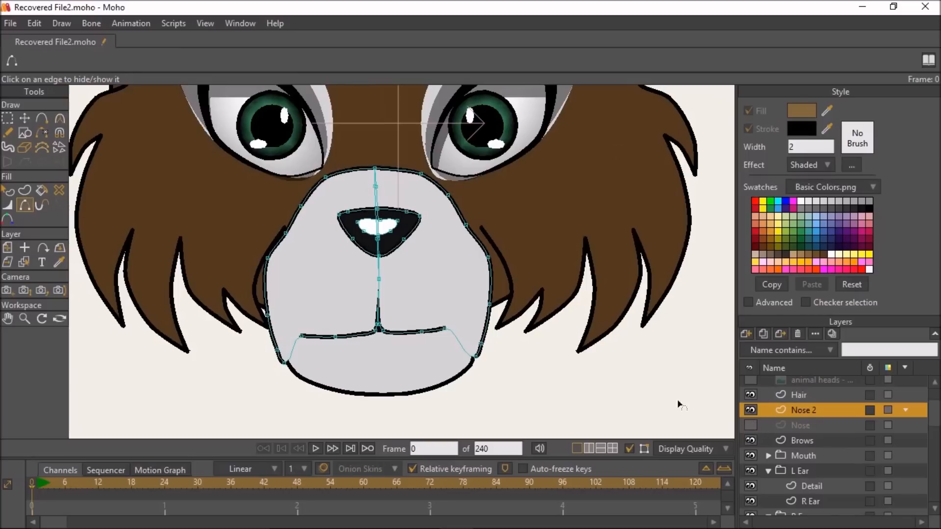
Step: Move the mouth line's right end point slightly outward and shift the middle point of its left half slightly toward the centre
click(25, 118)
scroll(384, 300, up, 2)
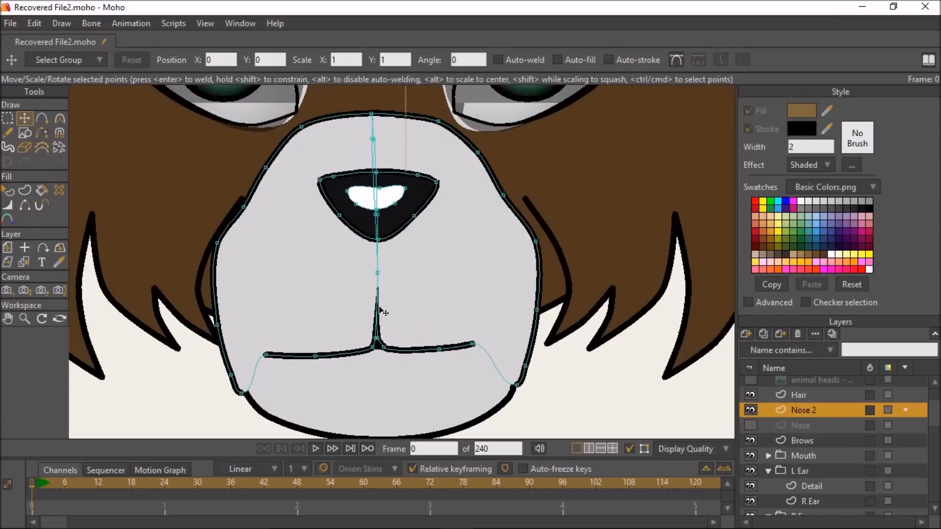
click(471, 344)
drag(475, 342, 487, 342)
drag(310, 359, 319, 359)
scroll(319, 359, down, 3)
drag(388, 323, 378, 294)
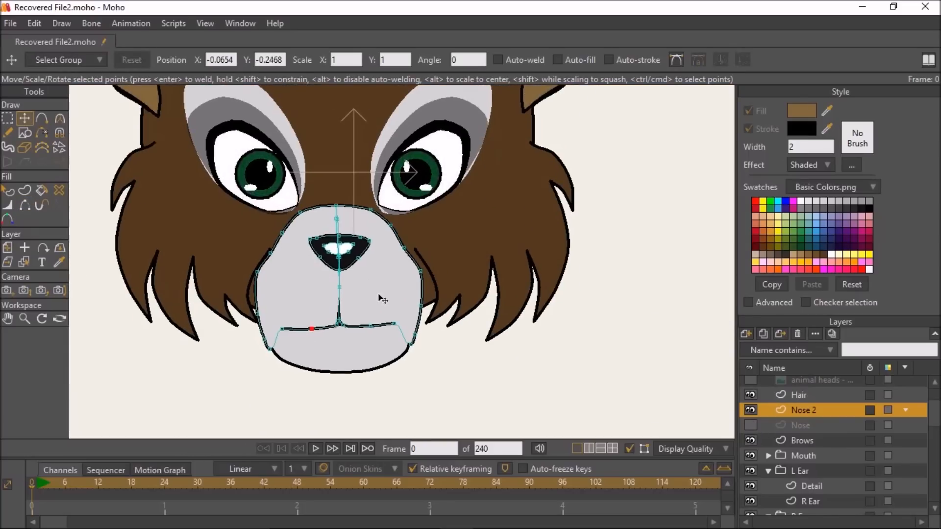
scroll(456, 324, down, 2)
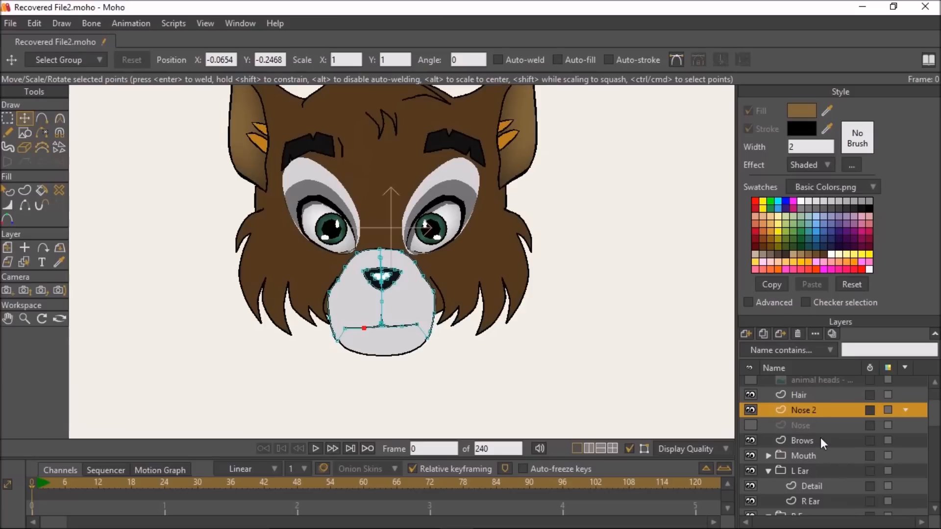
Step: Collapse the R Ear and L Ear groups, expand the Mouth group and select its inner layer
click(817, 428)
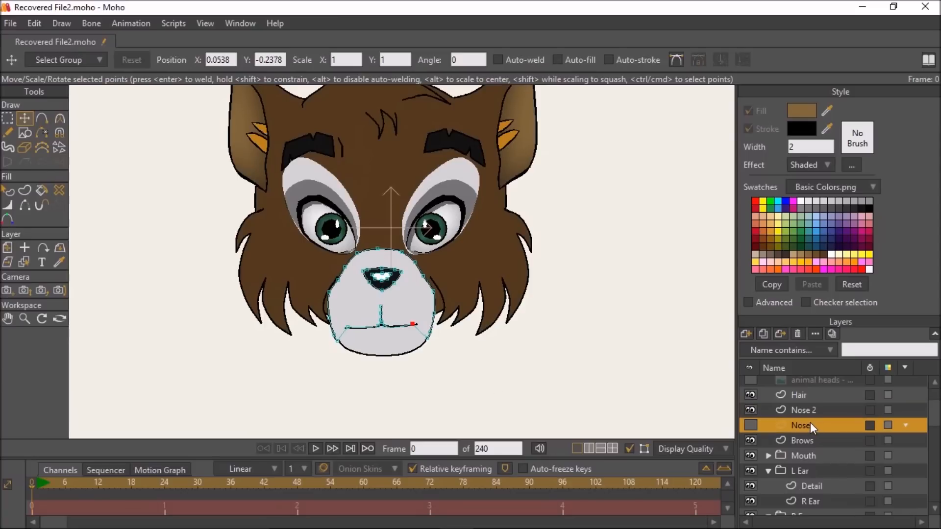
click(810, 395)
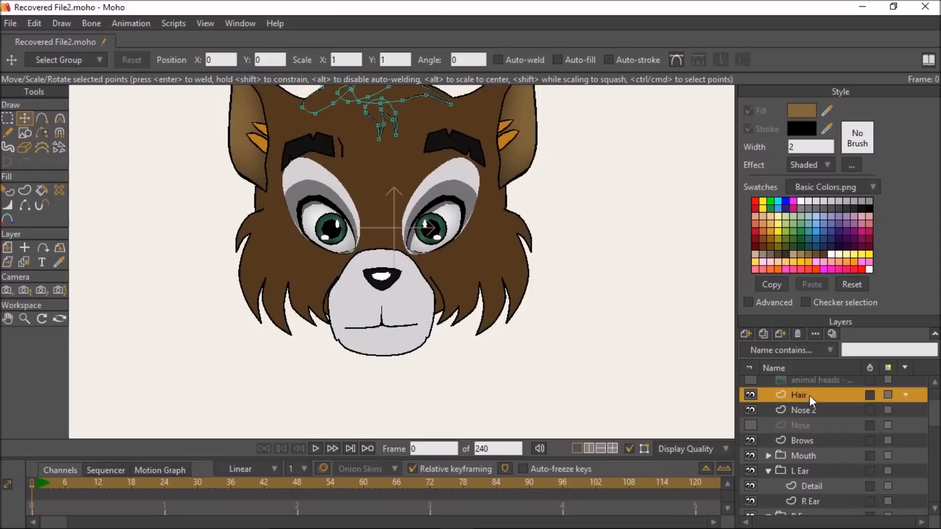
scroll(814, 412, down, 3)
scroll(814, 416, up, 1)
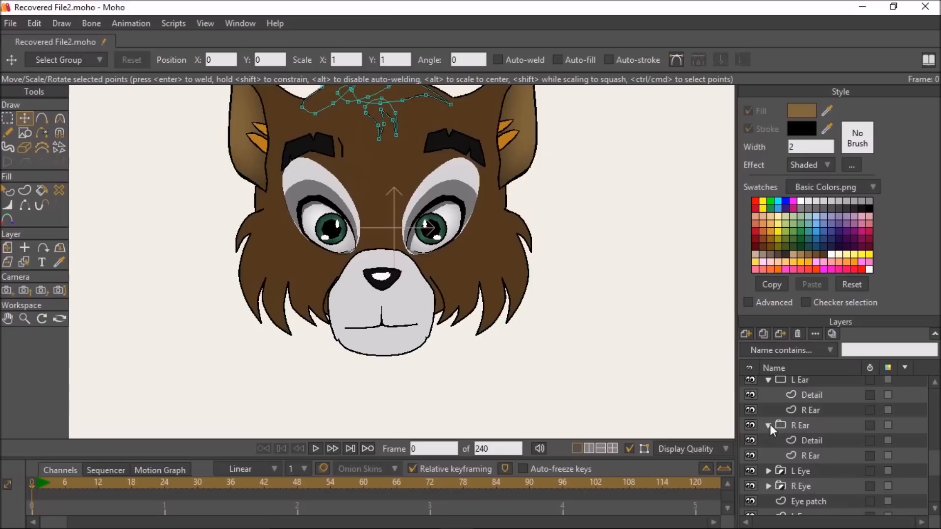
click(769, 425)
click(769, 381)
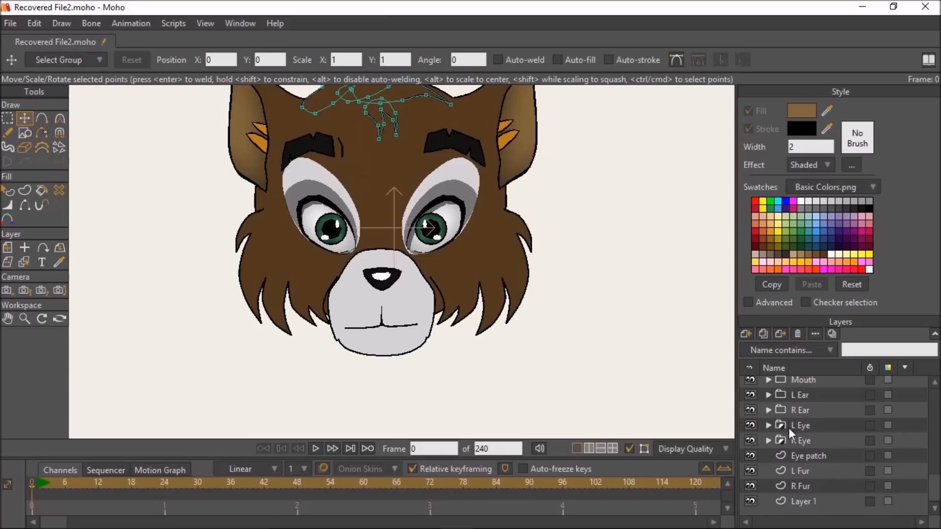
click(767, 440)
click(769, 395)
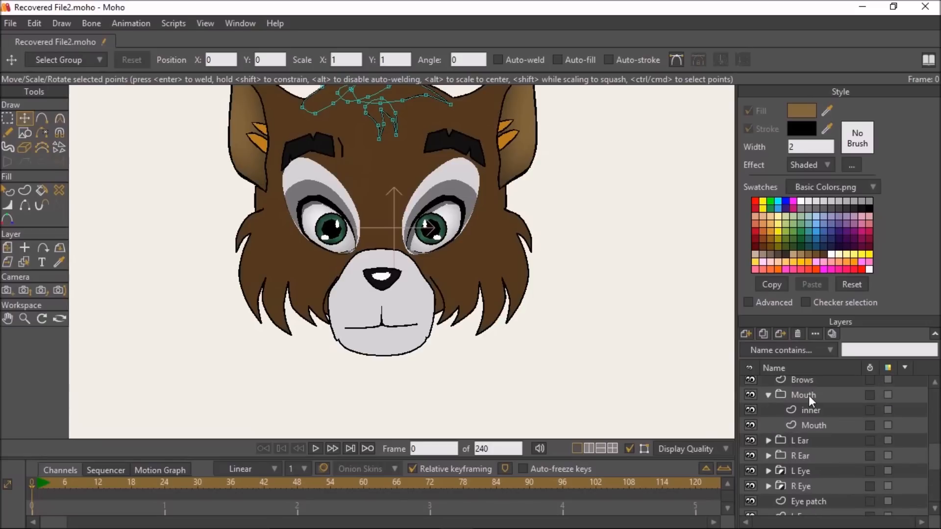
click(810, 410)
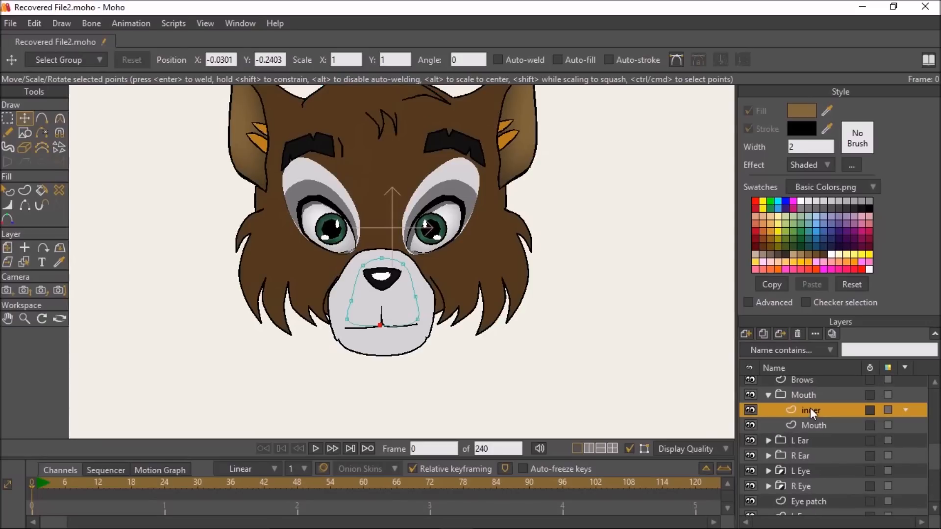
Step: Import the Moho objects A Top Teeth, A Bottom Teeth and Tongue into the Mouth group
click(35, 23)
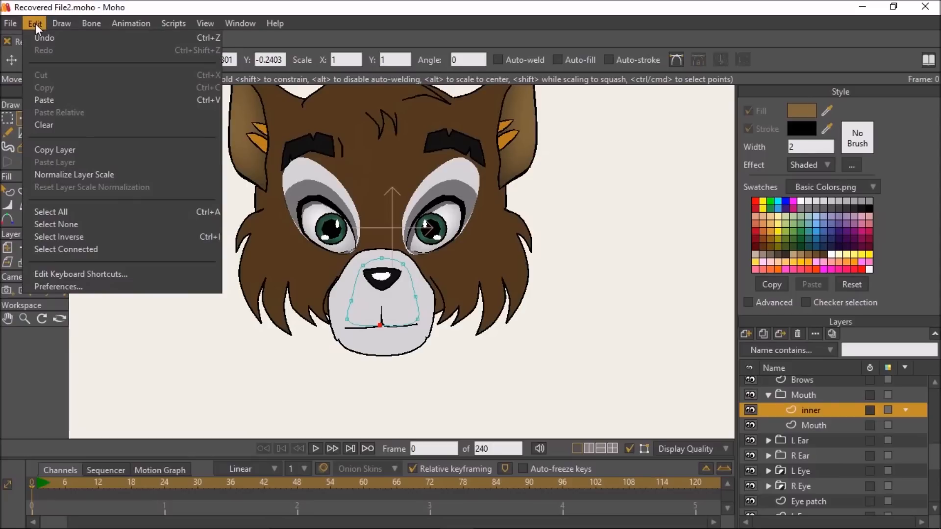
mouse_move(15, 24)
mouse_move(88, 311)
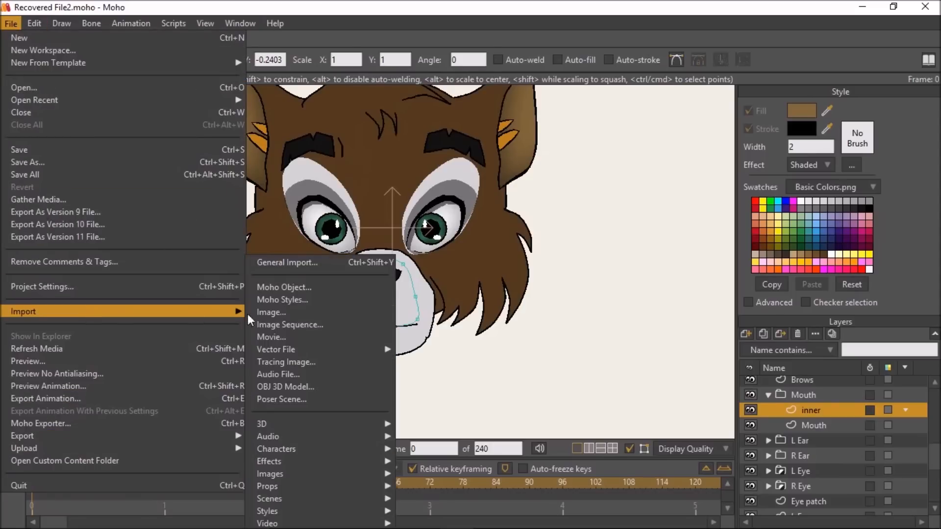
click(298, 287)
click(157, 131)
click(338, 324)
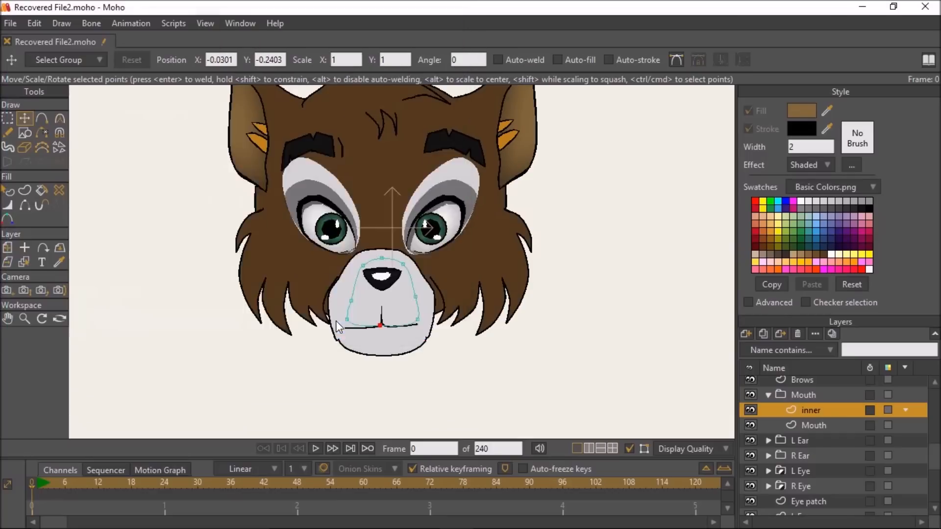
click(241, 218)
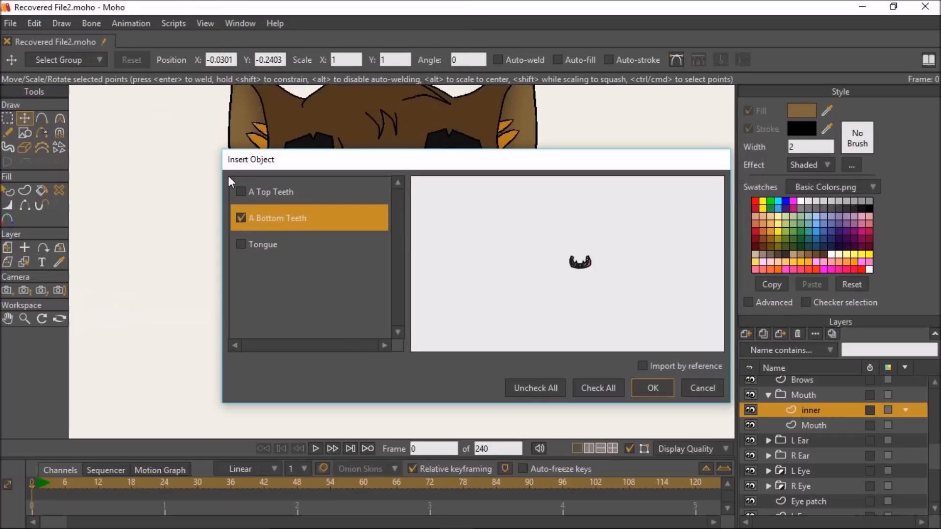
click(240, 192)
click(243, 244)
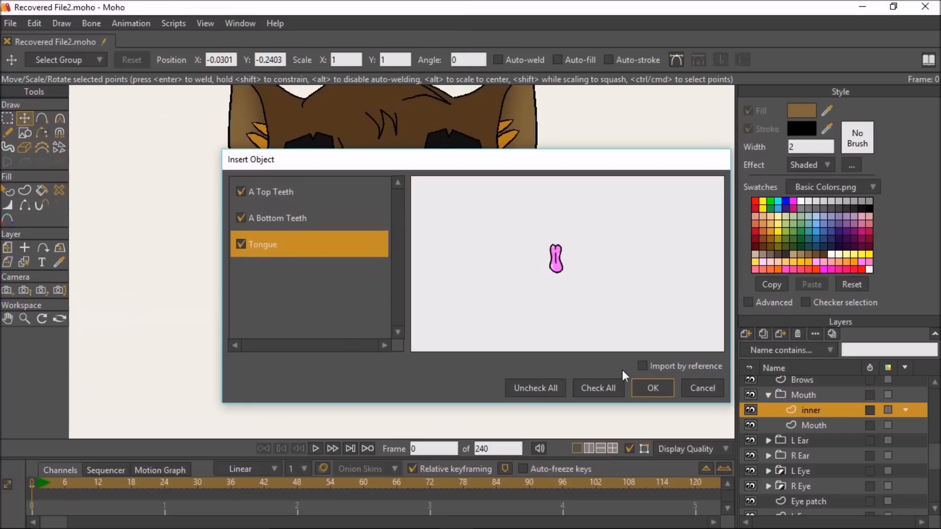
click(642, 387)
scroll(466, 280, down, 3)
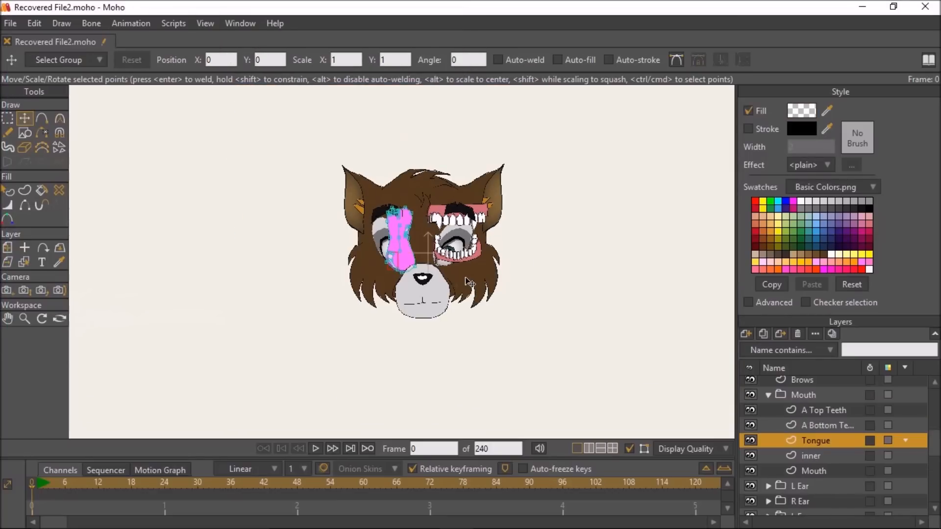
scroll(470, 281, up, 2)
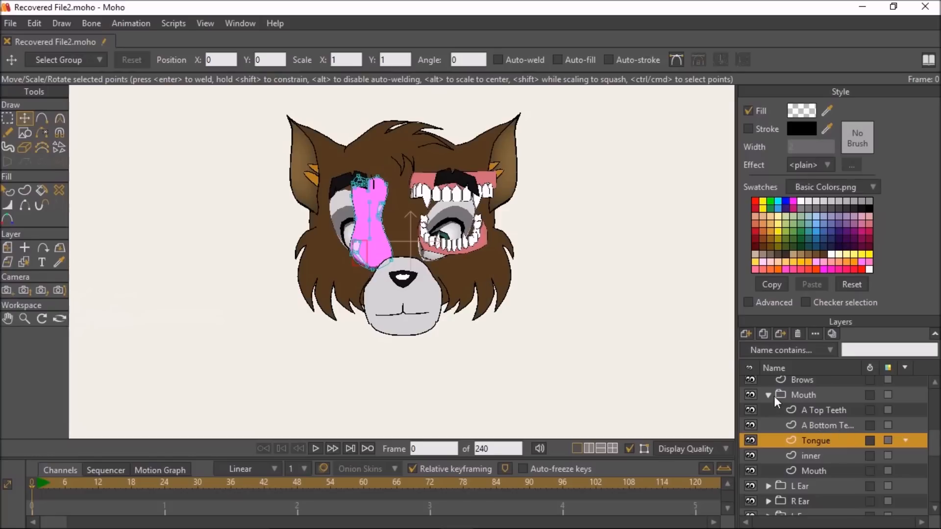
scroll(593, 348, up, 1)
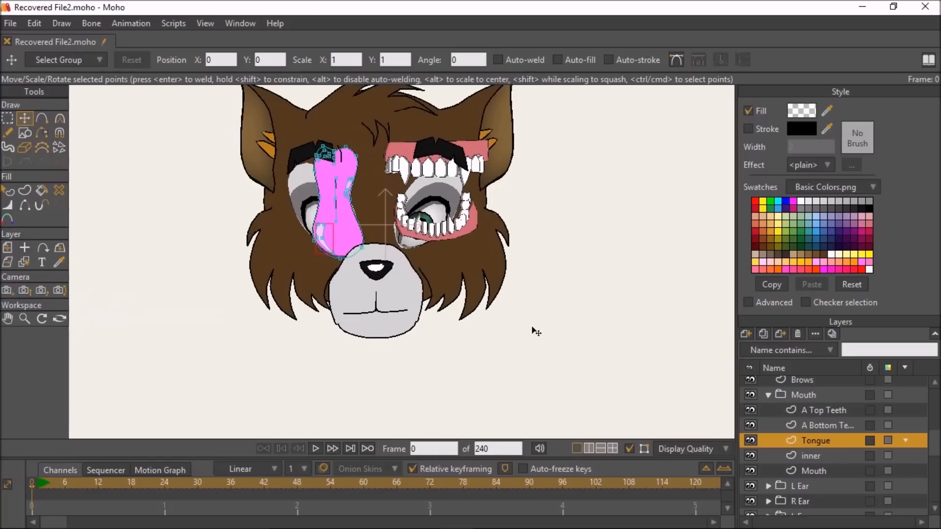
Step: Select the A Top Teeth, A Bottom Teeth and Tongue layers together and move them down so the teeth lie over the muzzle
shift+click(827, 410)
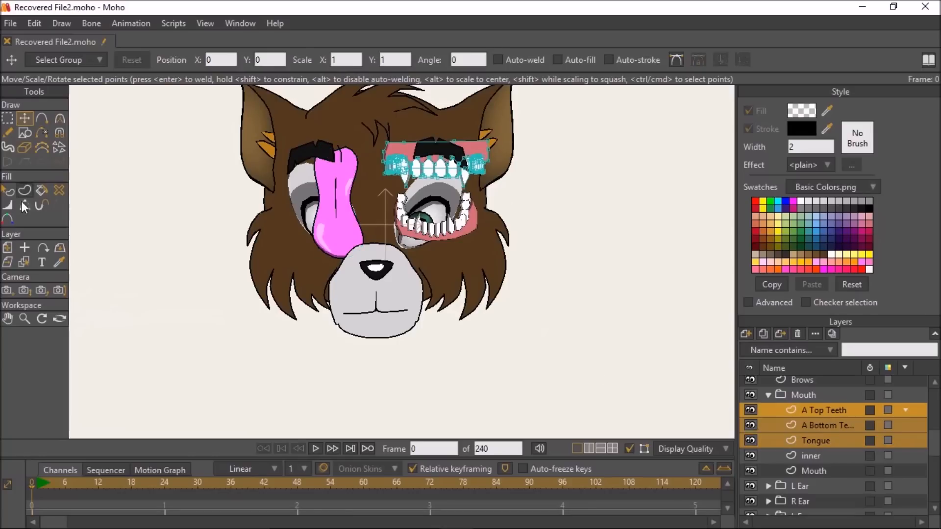
click(7, 248)
drag(421, 220, 363, 350)
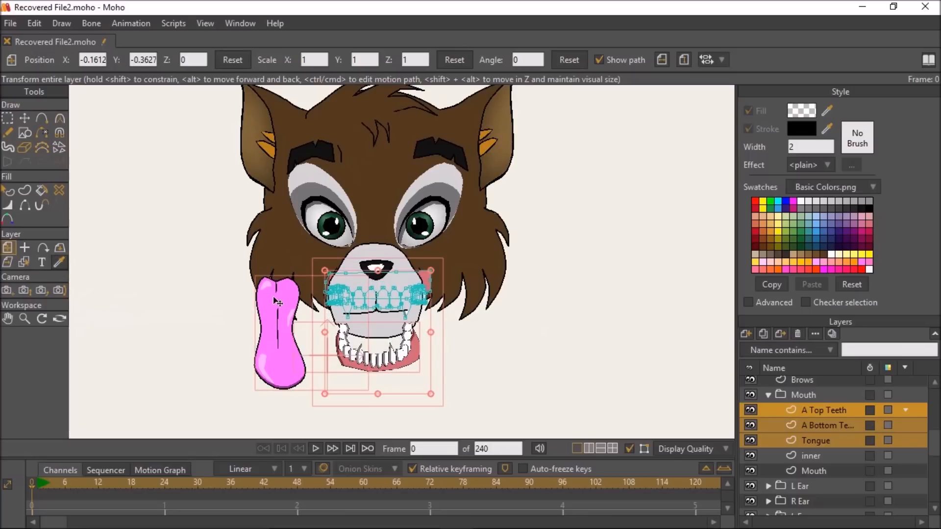
drag(327, 274, 329, 280)
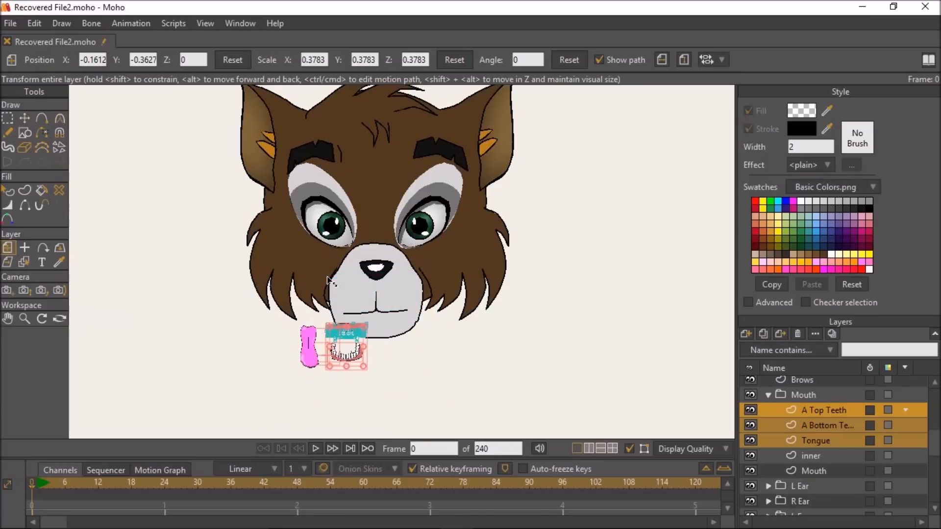
scroll(372, 319, down, 2)
key(ctrl+z)
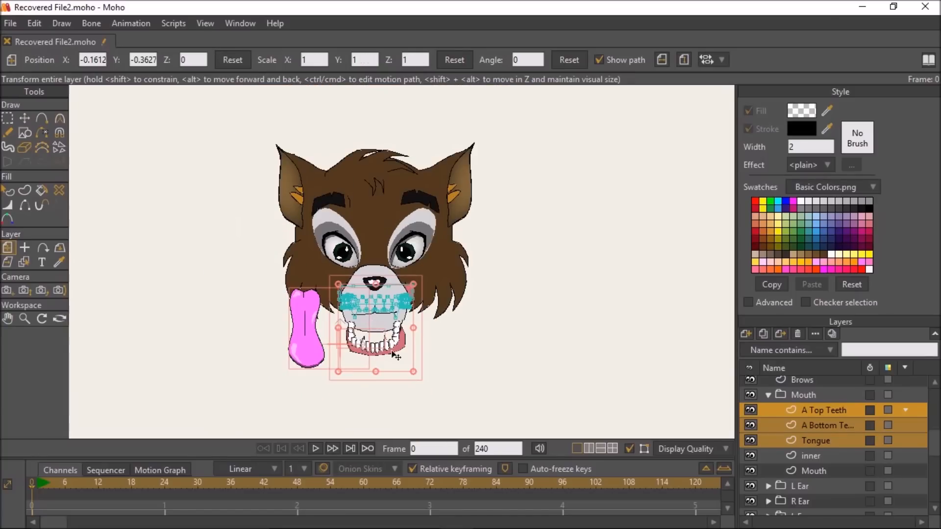
Step: Scale the selected teeth and tongue layers uniformly to about 0.876 and shift them slightly up over the muzzle
mouse_move(411, 339)
mouse_down()
mouse_move(412, 300)
mouse_move(409, 332)
mouse_up()
mouse_move(366, 290)
mouse_down()
mouse_move(373, 274)
mouse_move(367, 282)
mouse_up()
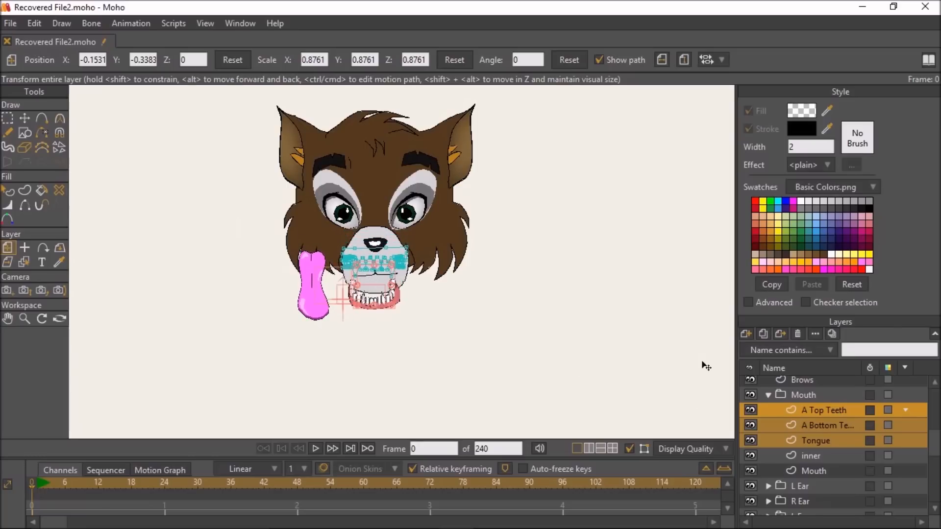
scroll(469, 312, up, 2)
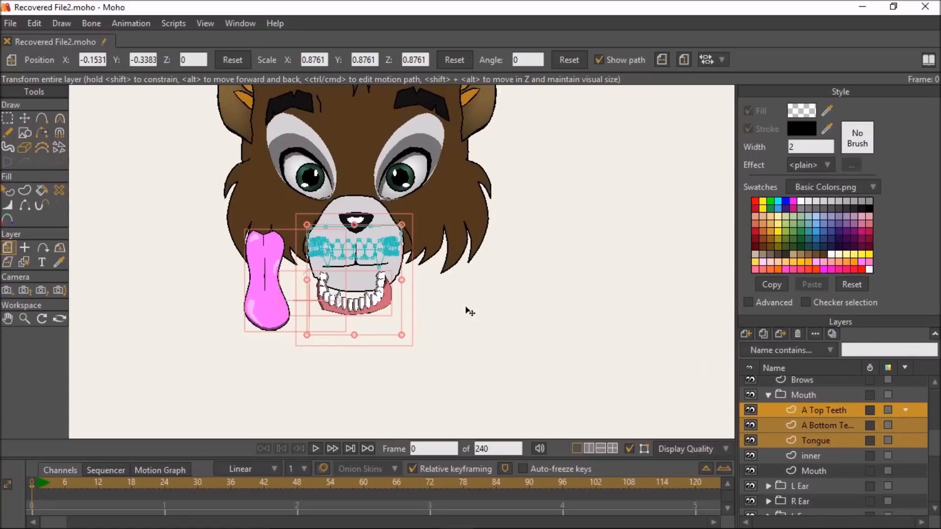
Step: Hide the Nose 2 and A Top Teeth layers
scroll(817, 414, up, 4)
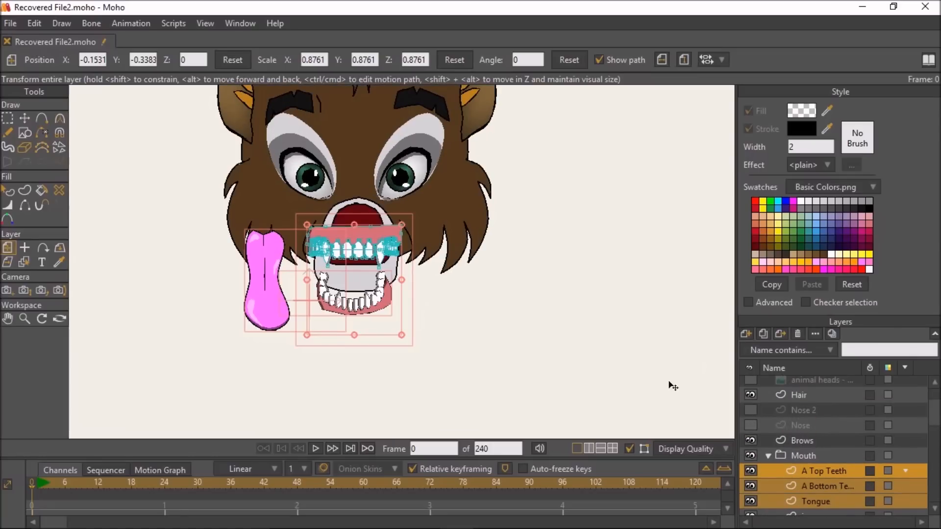
click(750, 410)
scroll(473, 276, up, 3)
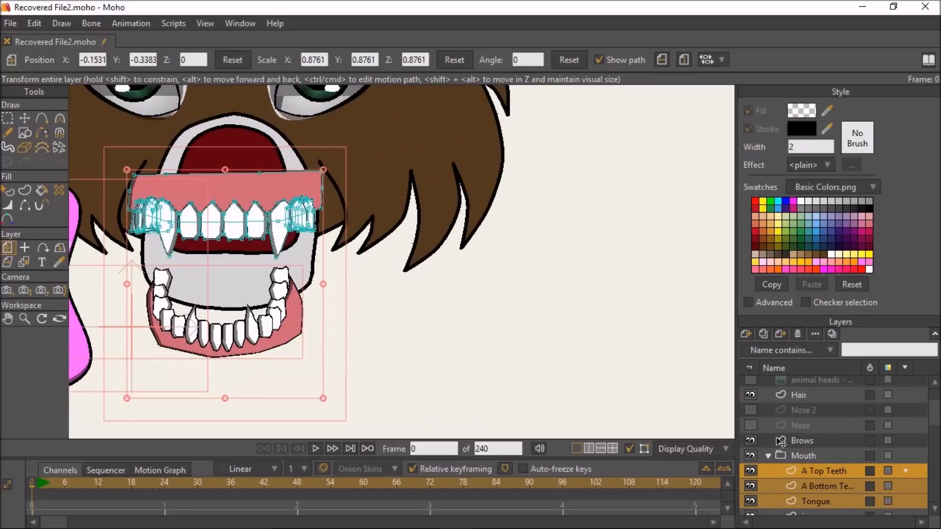
click(750, 470)
Step: Move the A Bottom Teeth layer up so its teeth sit along the lower edge of the dark mouth opening
click(808, 488)
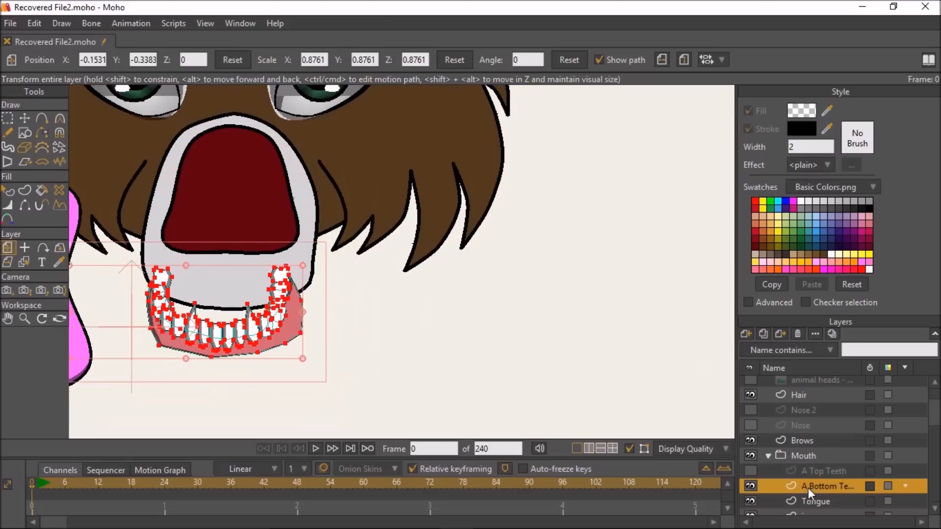
drag(227, 327, 231, 251)
scroll(231, 251, down, 5)
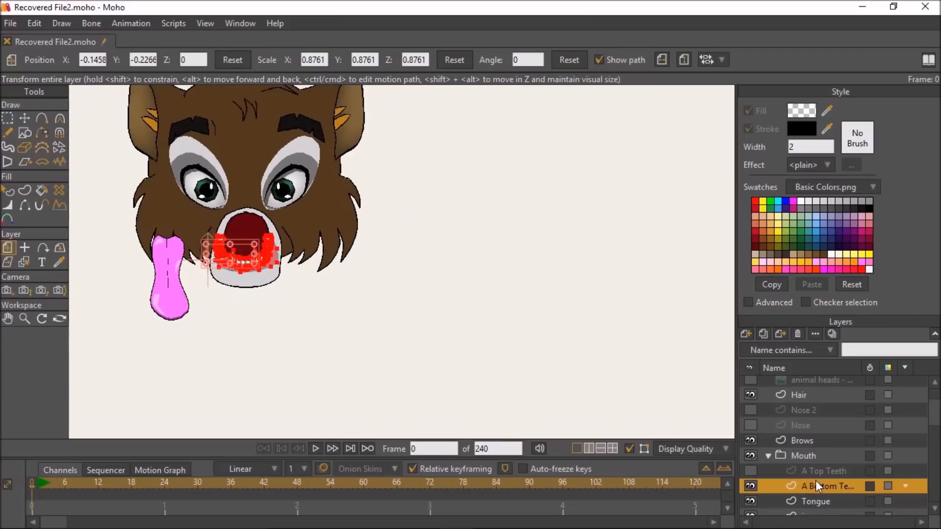
Step: Move the Tongue layer into the mouth opening behind the bottom teeth and squash it vertically to a Y scale of about 0.368
click(817, 502)
drag(215, 278, 272, 207)
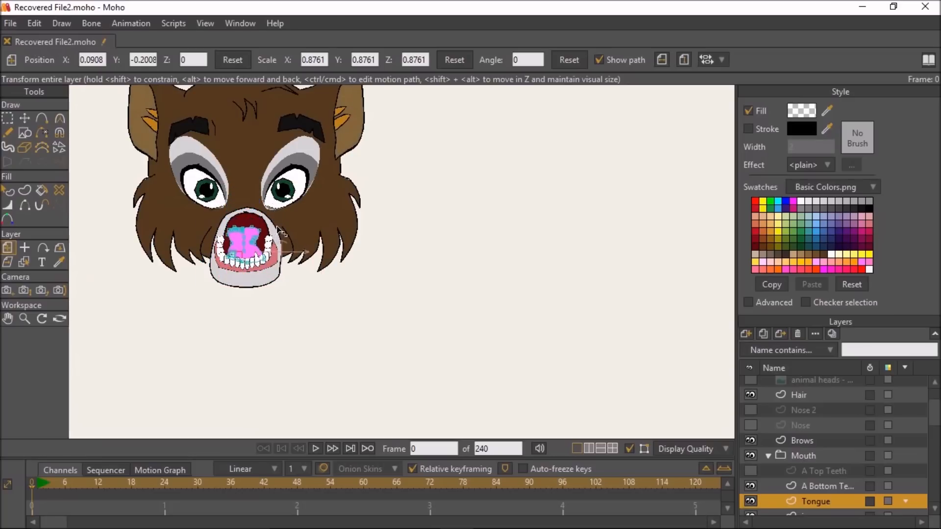
scroll(278, 229, up, 3)
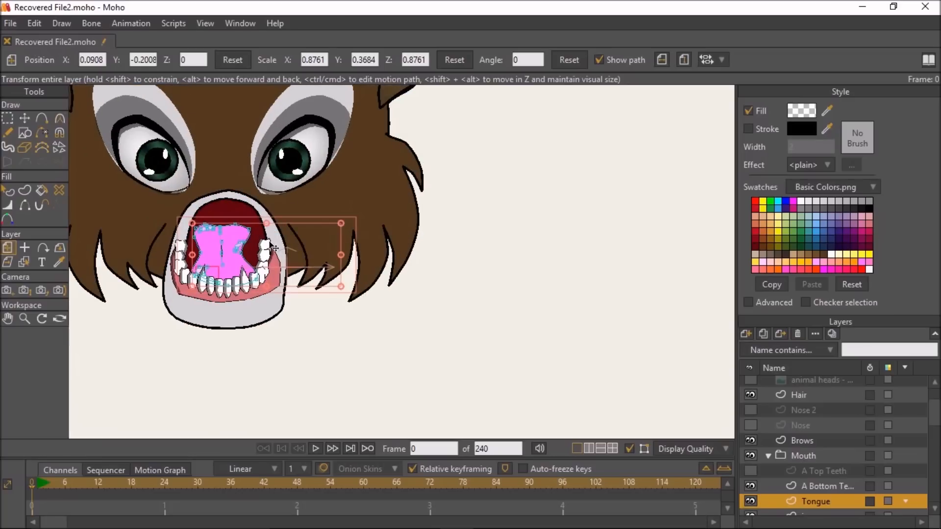
drag(277, 255, 278, 259)
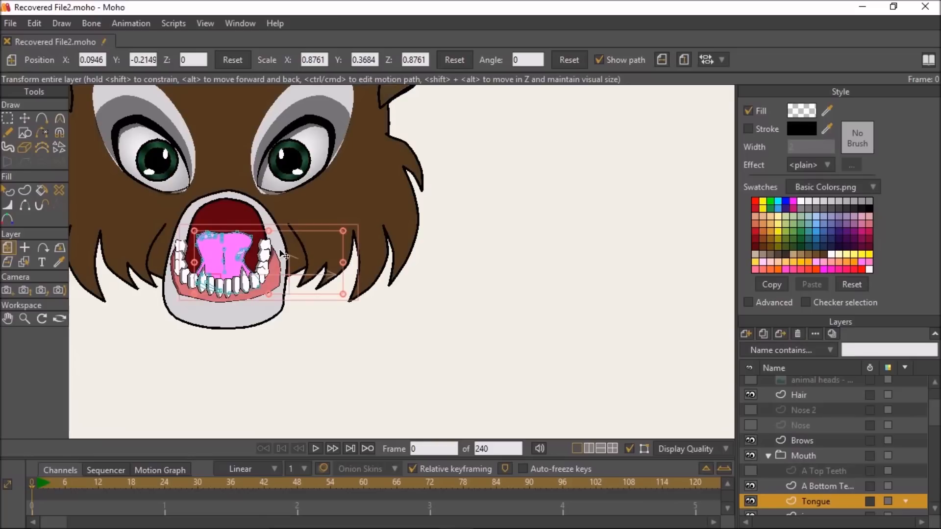
Step: Show the A Top Teeth and Nose 2 layers and check how the teeth and gums fit behind the muzzle
click(750, 471)
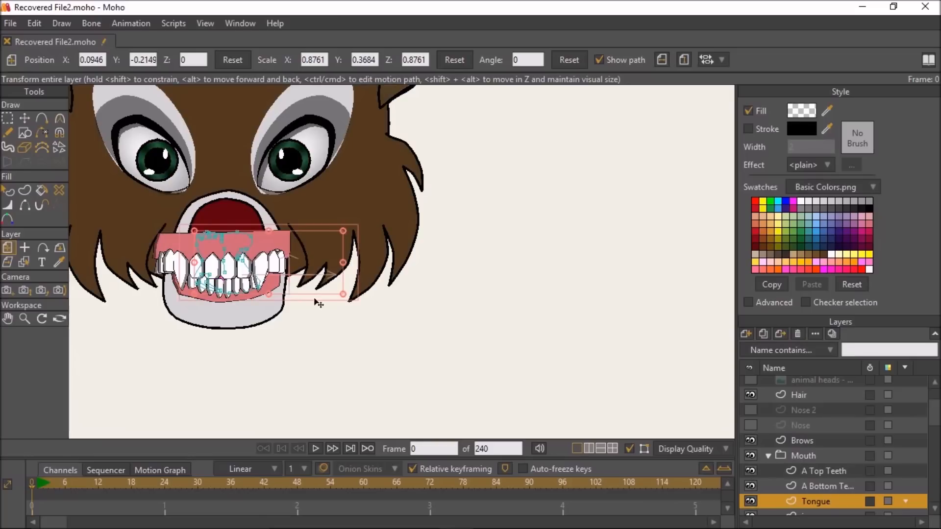
scroll(316, 297, up, 2)
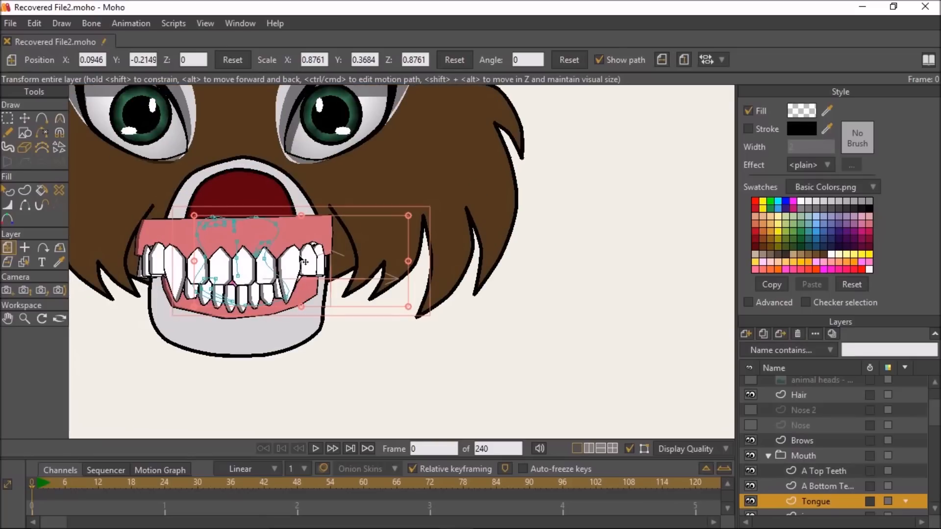
scroll(329, 264, down, 2)
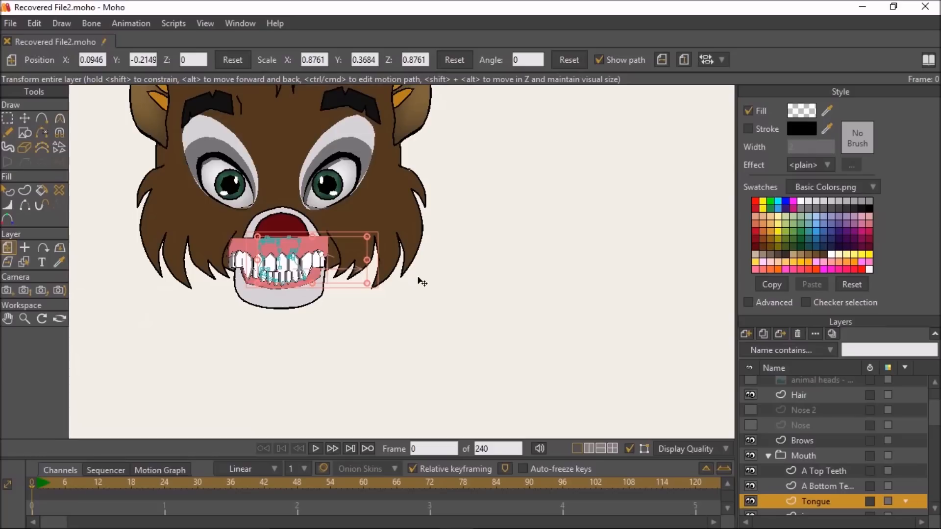
scroll(323, 275, down, 1)
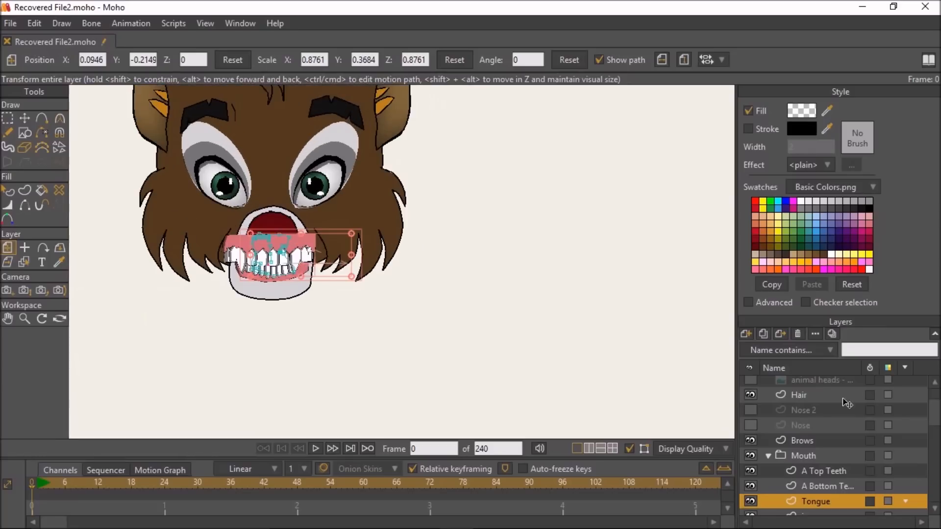
click(754, 409)
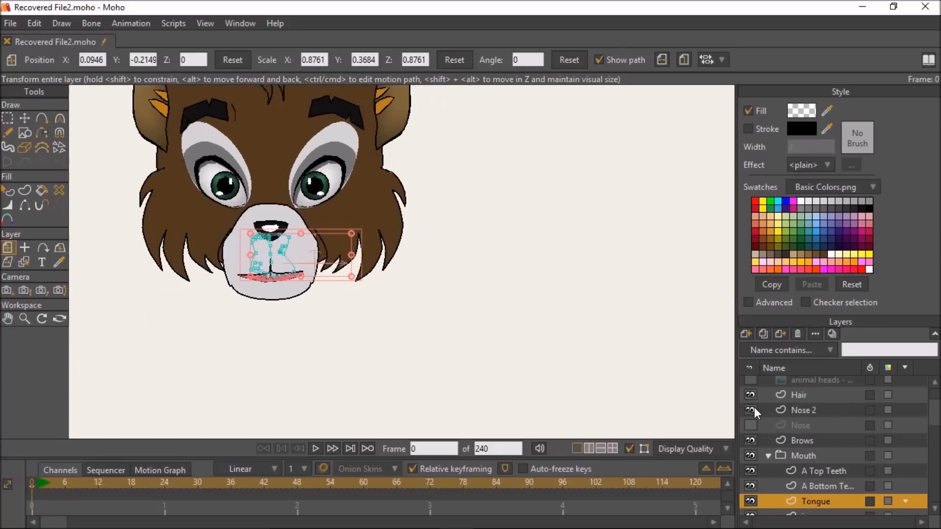
scroll(370, 313, up, 3)
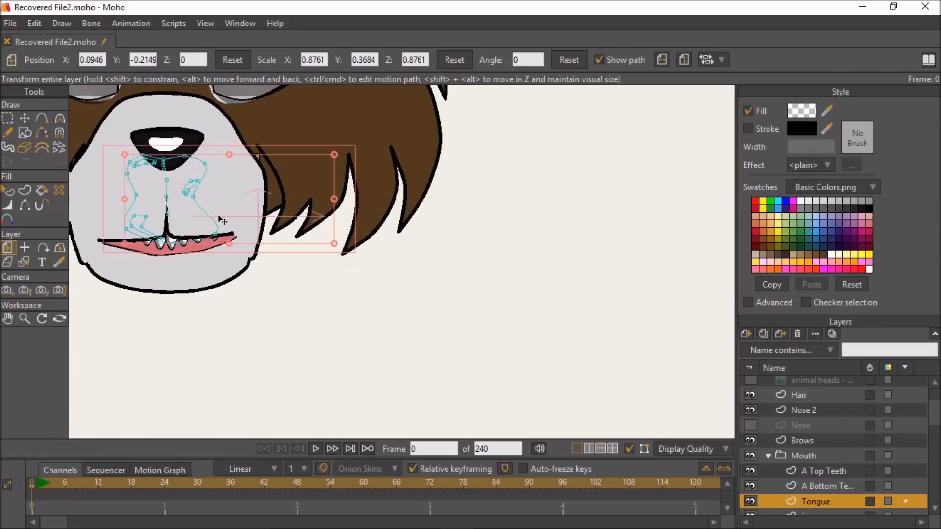
scroll(223, 220, down, 1)
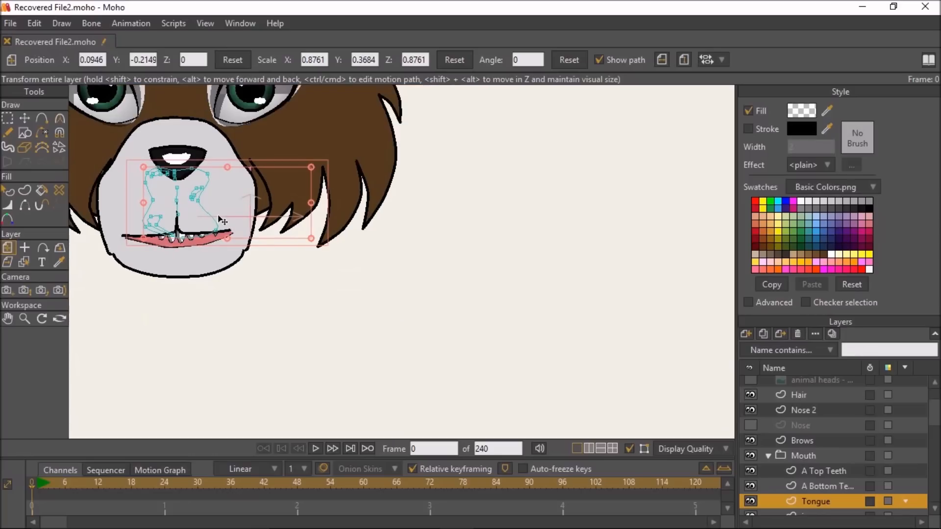
Step: Set the Mouth group's group mask to Hide all in its layer settings and apply it
click(796, 458)
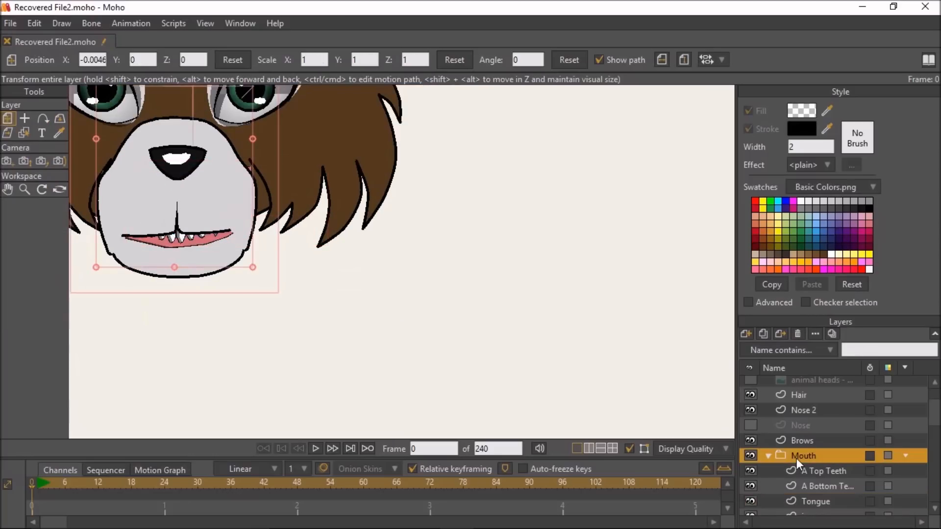
scroll(804, 460, down, 1)
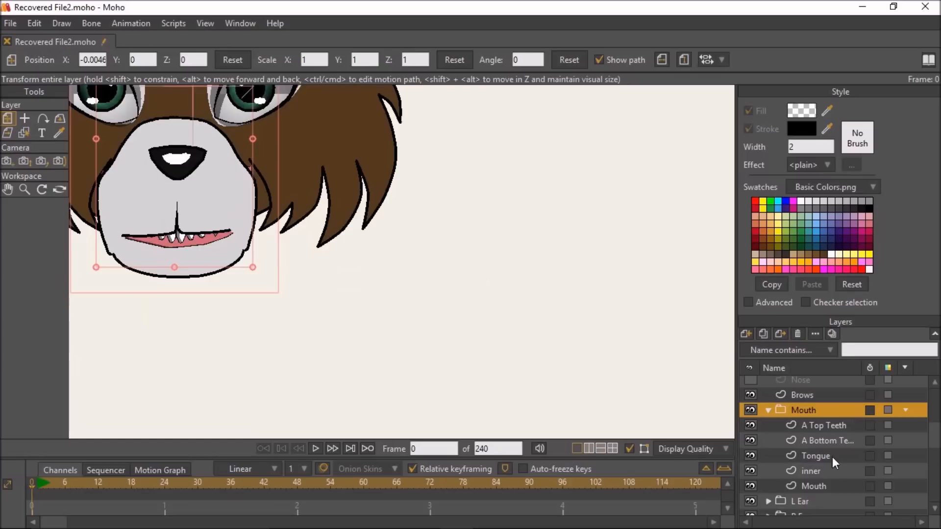
click(816, 486)
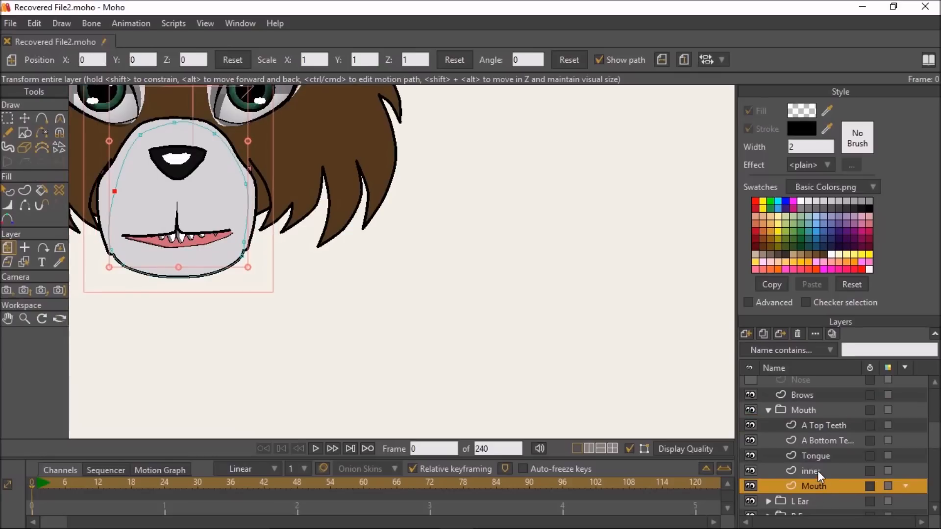
click(818, 470)
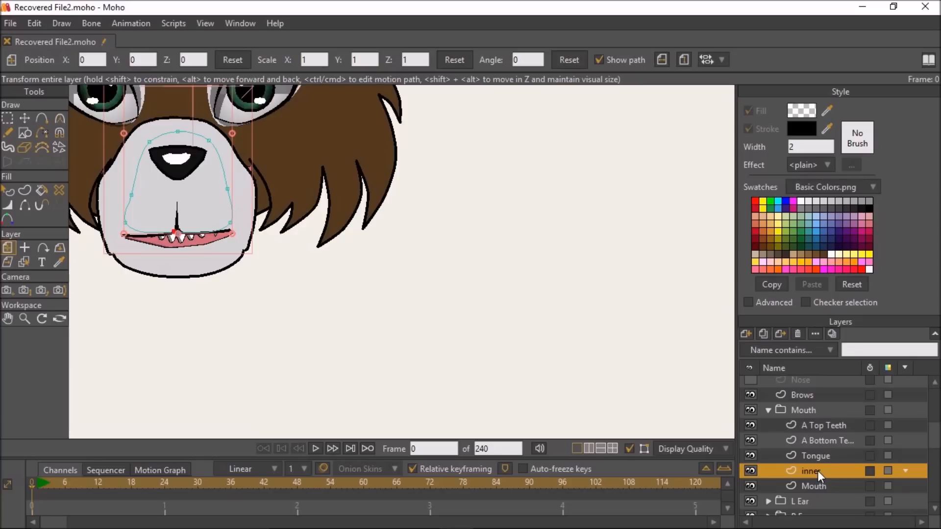
double_click(802, 412)
click(324, 35)
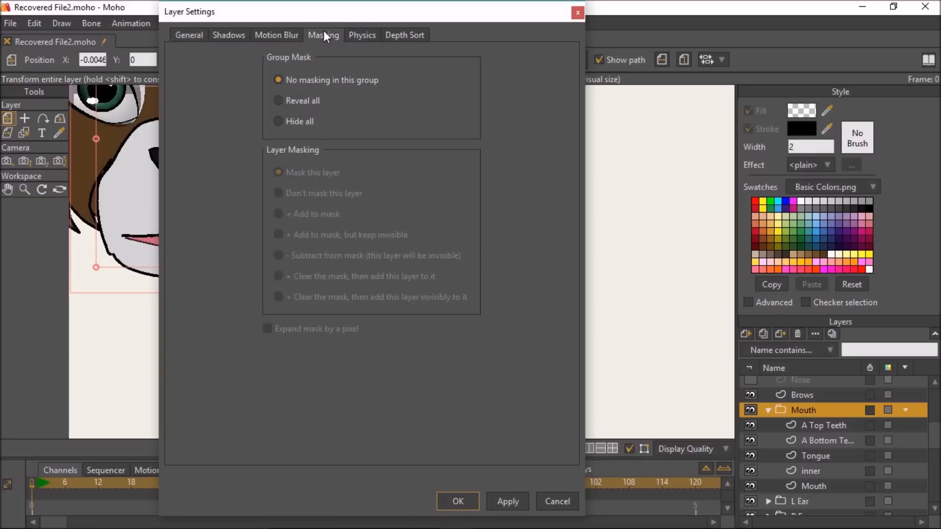
click(279, 122)
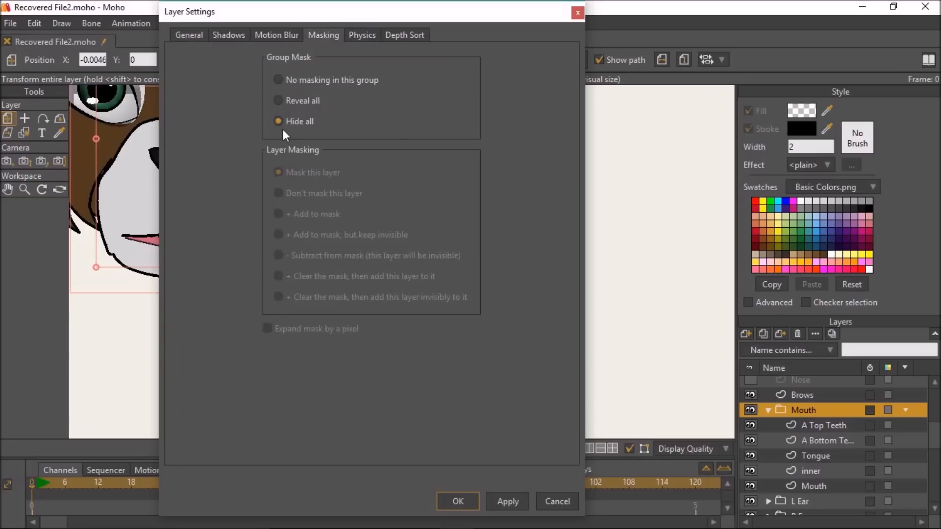
click(501, 498)
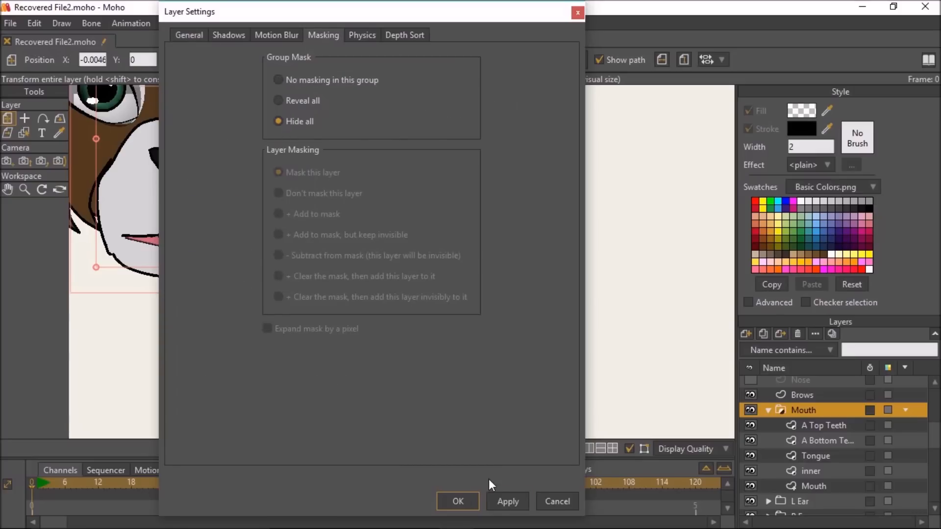
Step: Set the layer masking of the Mouth layer inside the group to Don't mask this layer
click(813, 489)
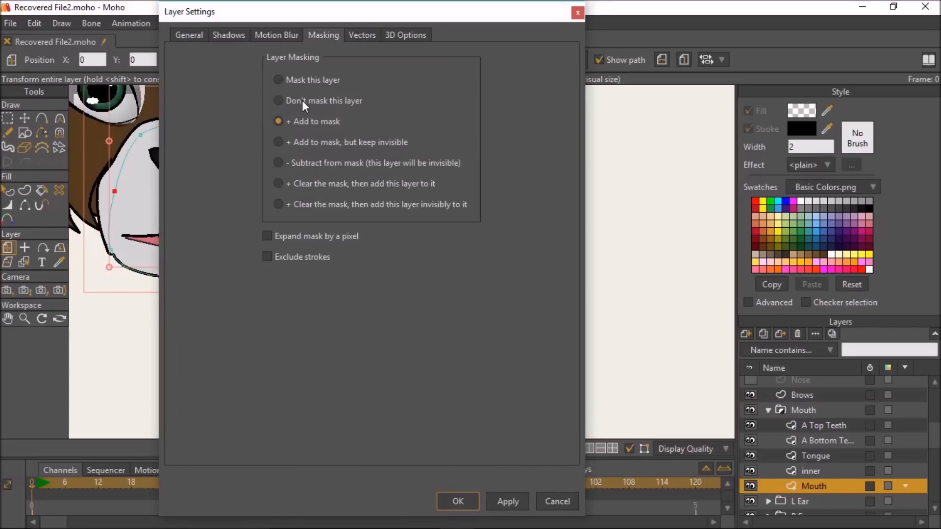
click(278, 100)
click(490, 499)
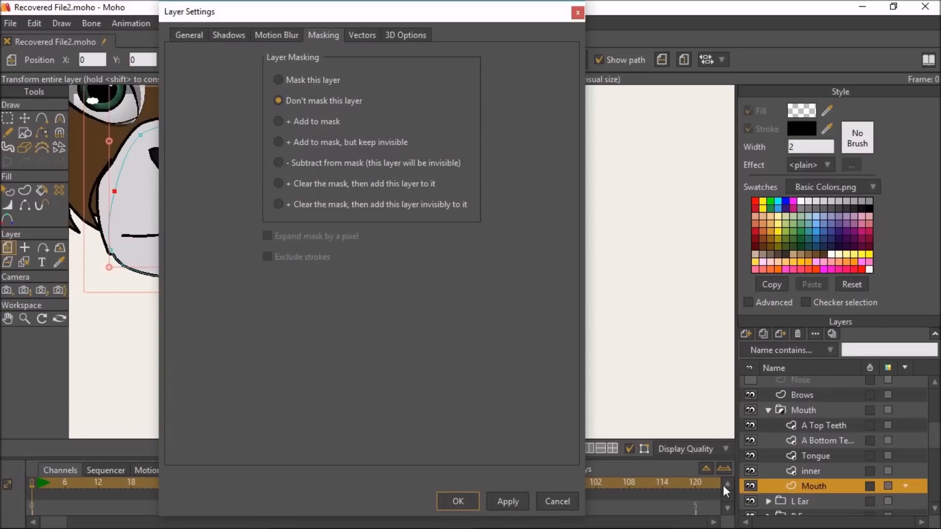
Step: Set the inner layer's masking to Add to mask with Exclude strokes enabled, and close the layer settings
click(797, 471)
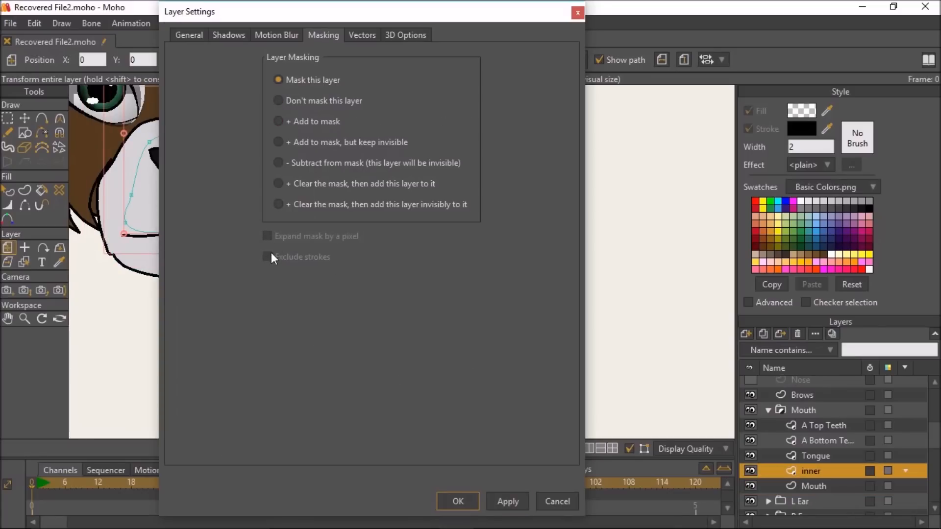
click(280, 119)
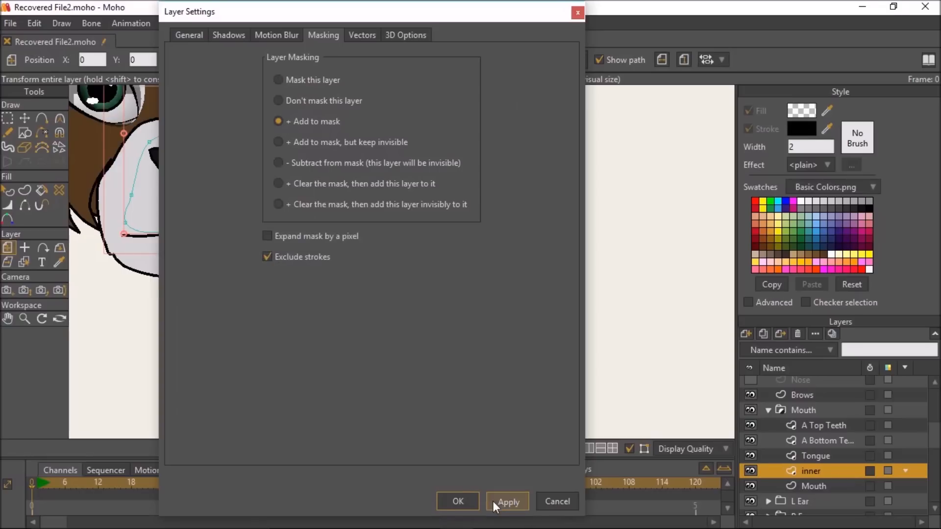
click(458, 501)
Step: Centre the muzzle and hide the Nose 2 layer to expose the masked teeth inside the mouth
drag(168, 233, 282, 272)
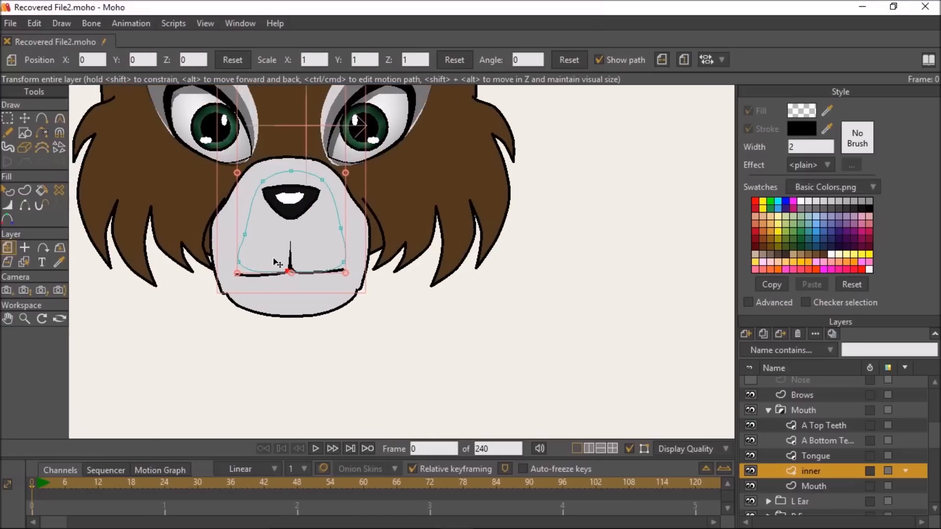
scroll(803, 427, up, 2)
scroll(802, 428, up, 1)
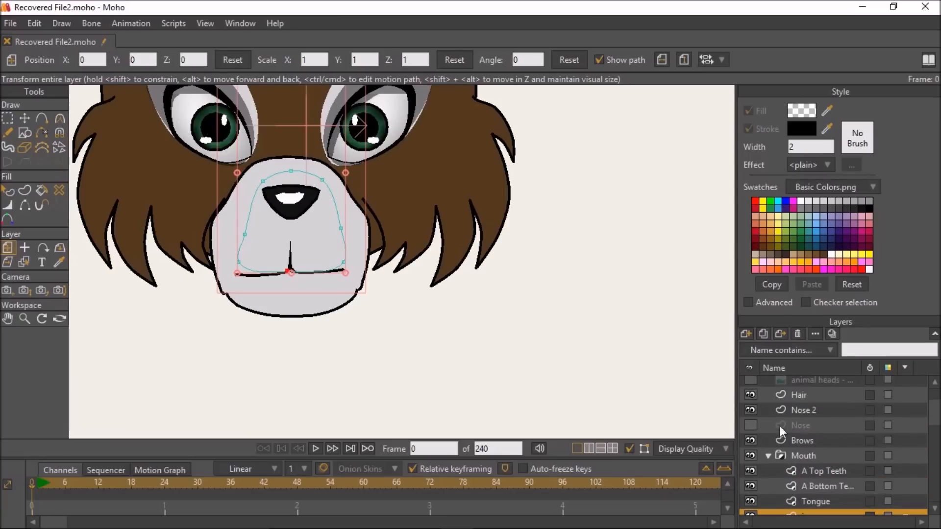
click(751, 409)
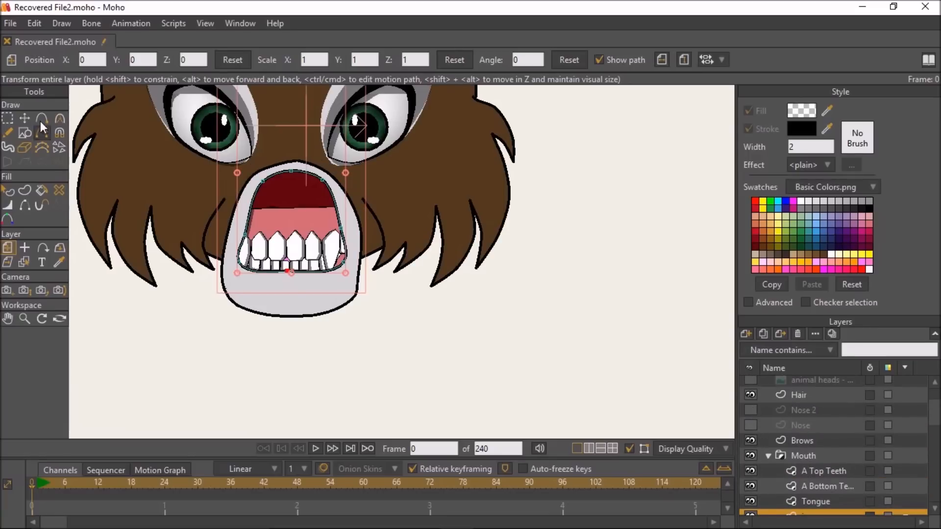
Step: Move the bottom middle point of the inner mouth shape down to expose more of the bottom teeth
click(25, 119)
scroll(229, 206, up, 2)
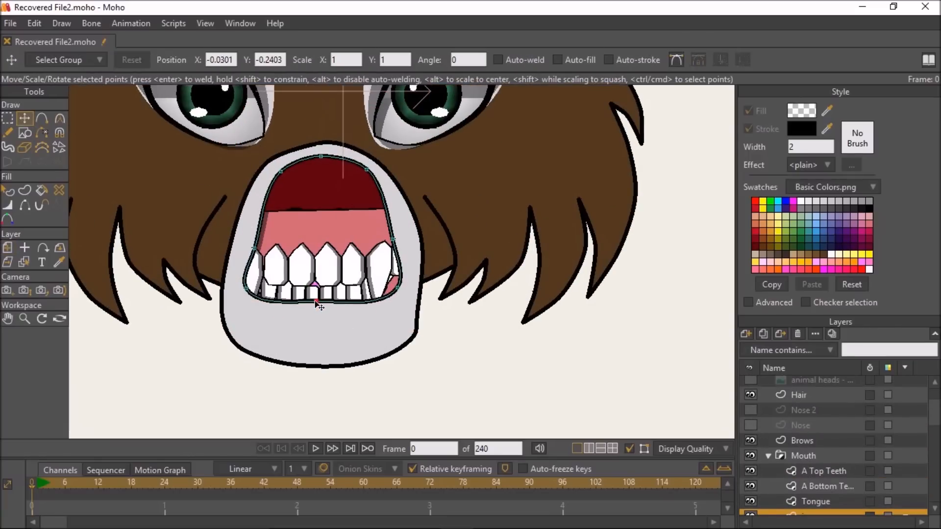
drag(316, 301, 328, 316)
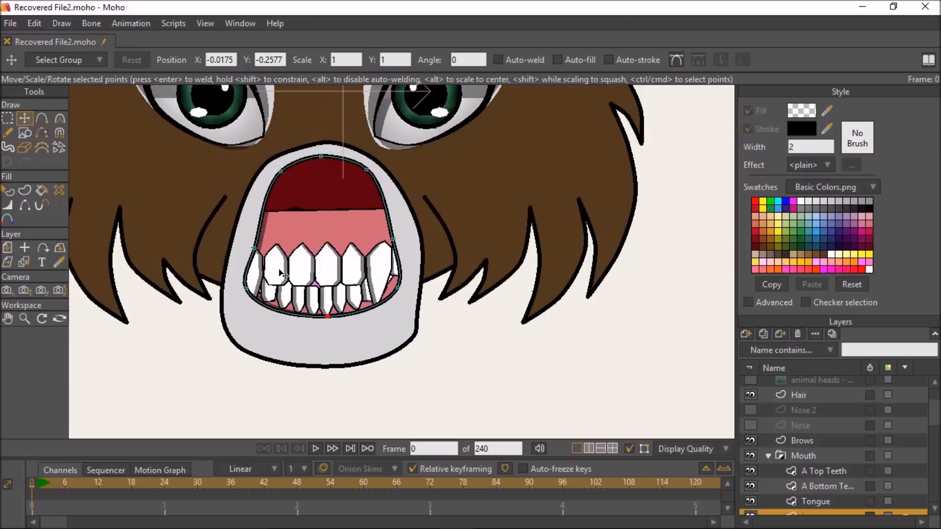
Step: Set the A Top Teeth layer's masking to Don't mask this layer and close its layer settings
click(831, 470)
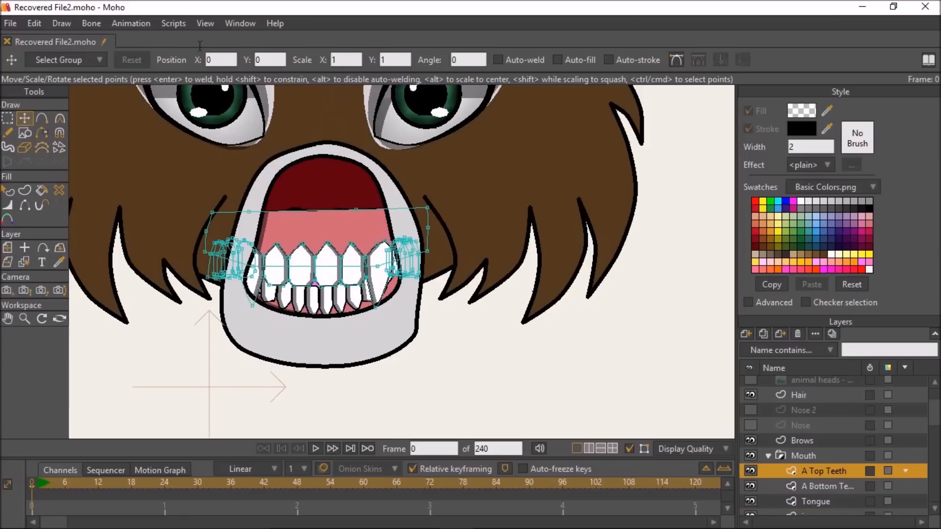
click(127, 23)
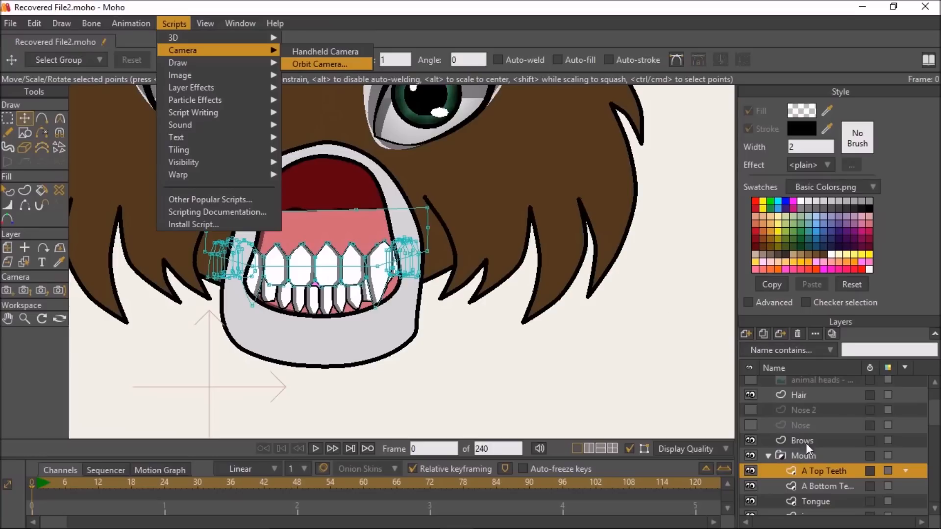
double_click(818, 467)
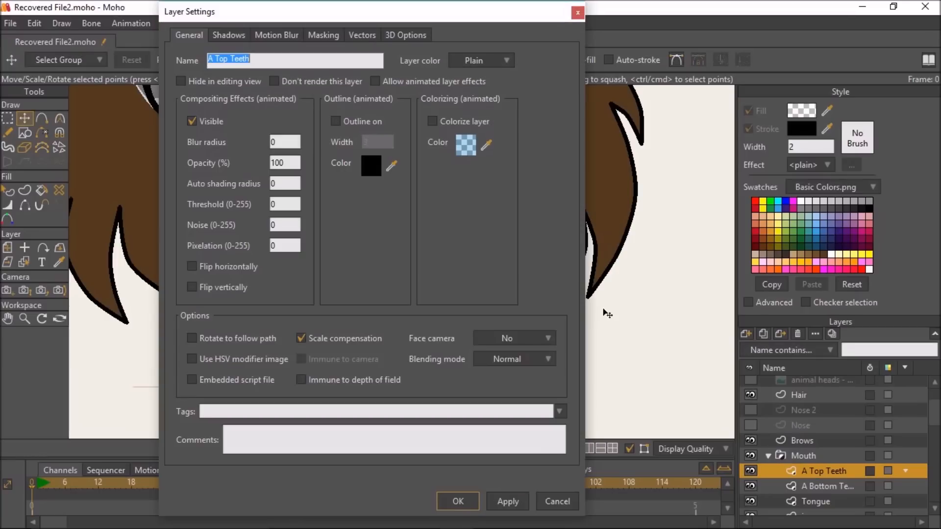
click(317, 31)
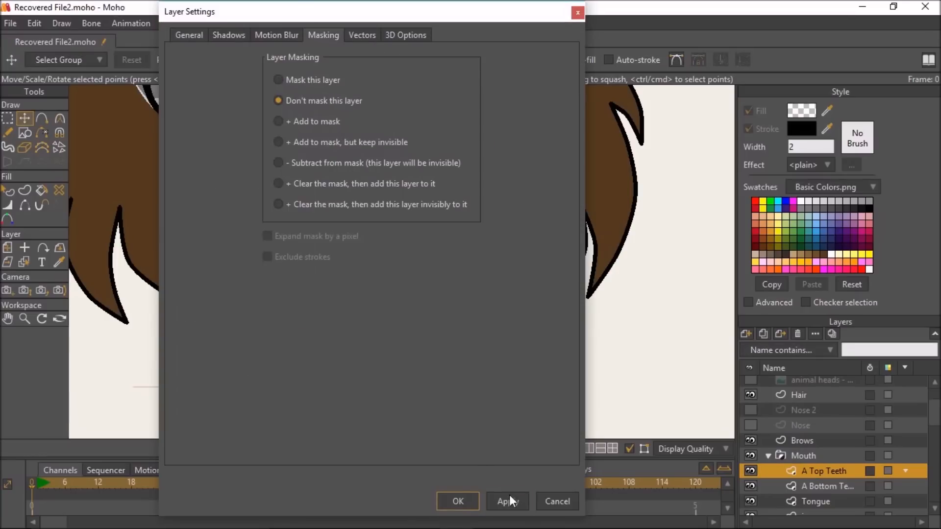
click(458, 501)
scroll(384, 337, down, 2)
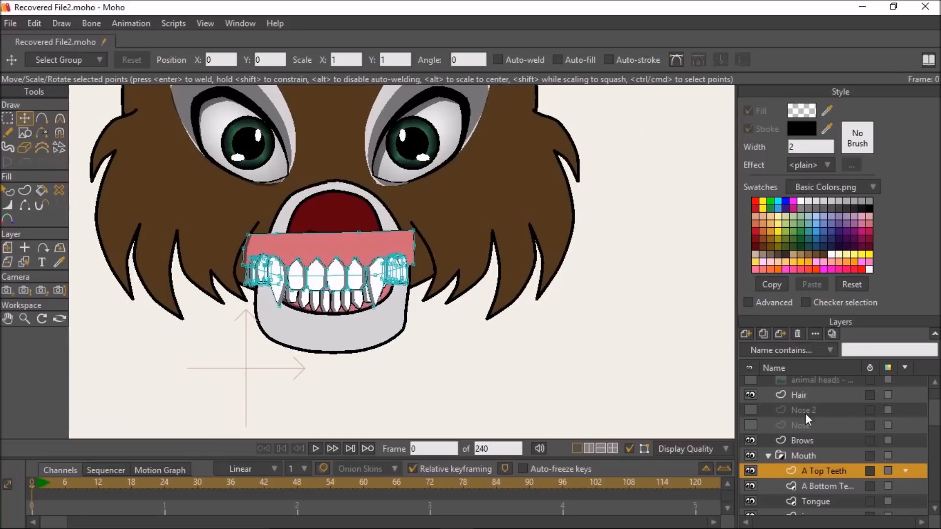
Step: Show the Nose 2 layer and raise the inner layer's bottom point to the lip line to close the mouth
click(751, 409)
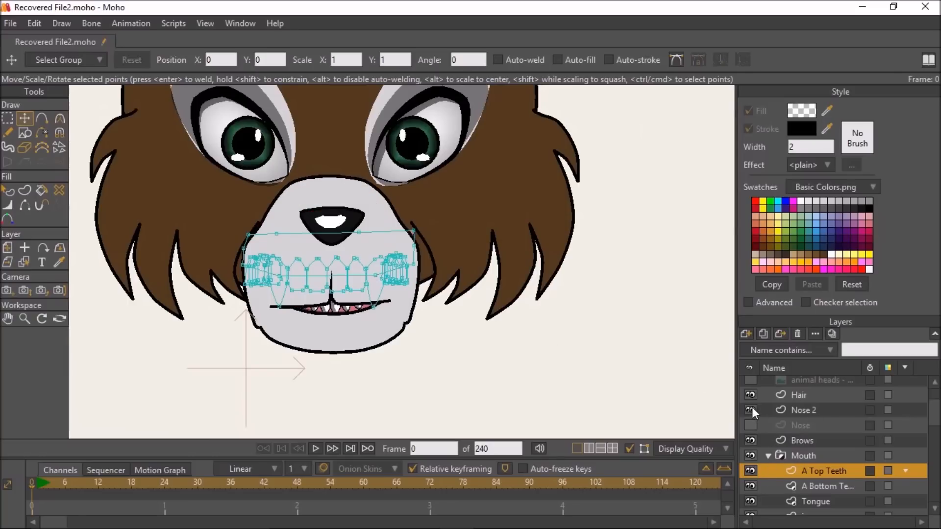
scroll(789, 463, down, 2)
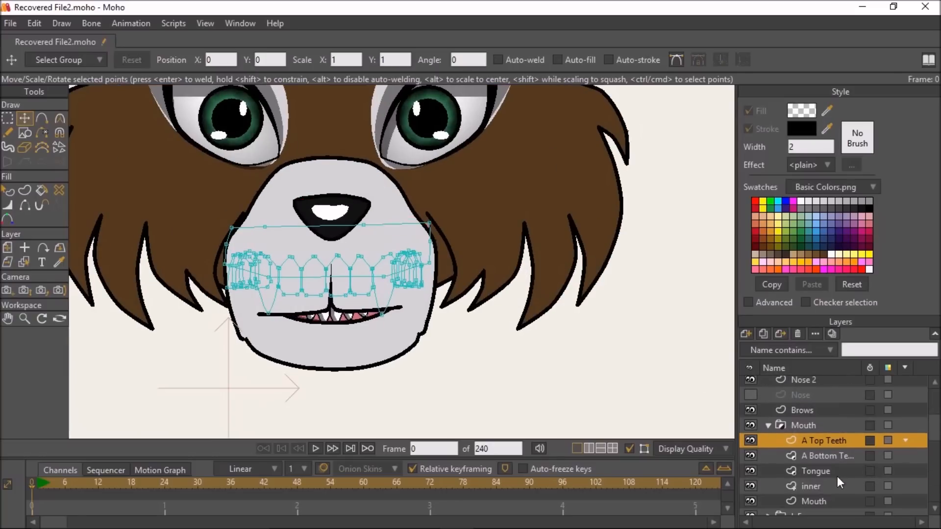
click(816, 488)
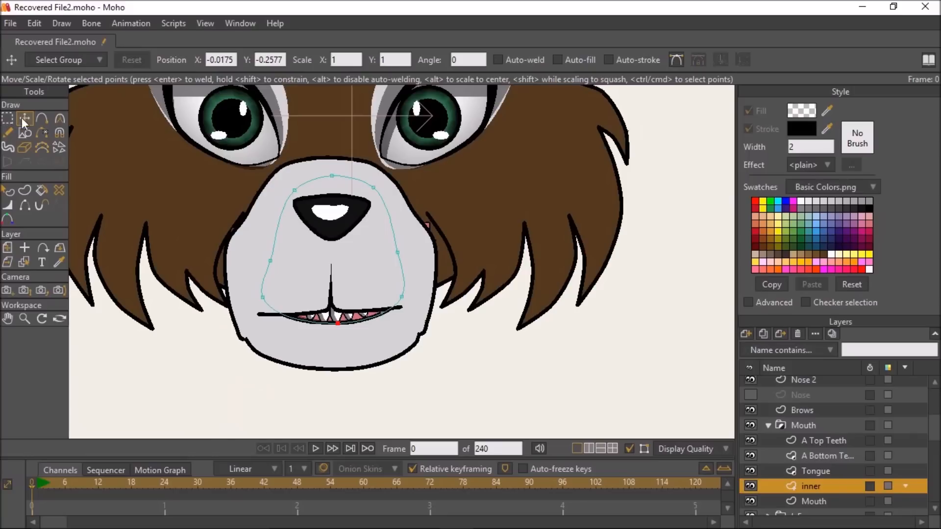
drag(338, 327, 337, 315)
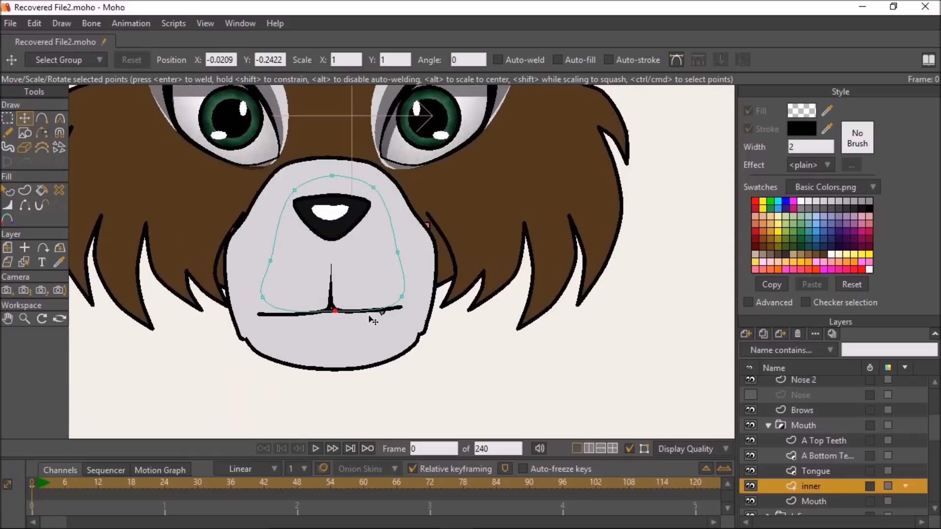
scroll(375, 319, down, 3)
scroll(425, 322, down, 2)
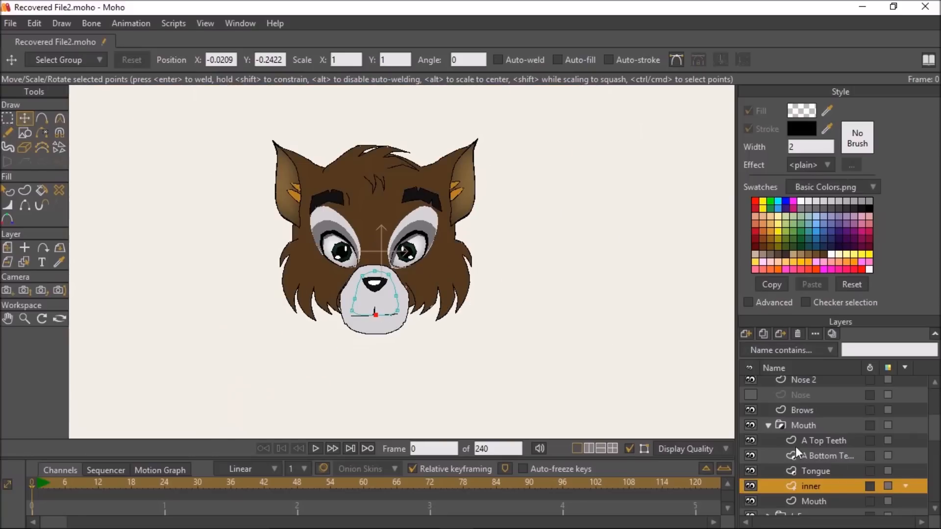
Step: Set the L Ear group's mask to Hide all, and its R Ear layer to Add to mask with Exclude strokes
click(768, 426)
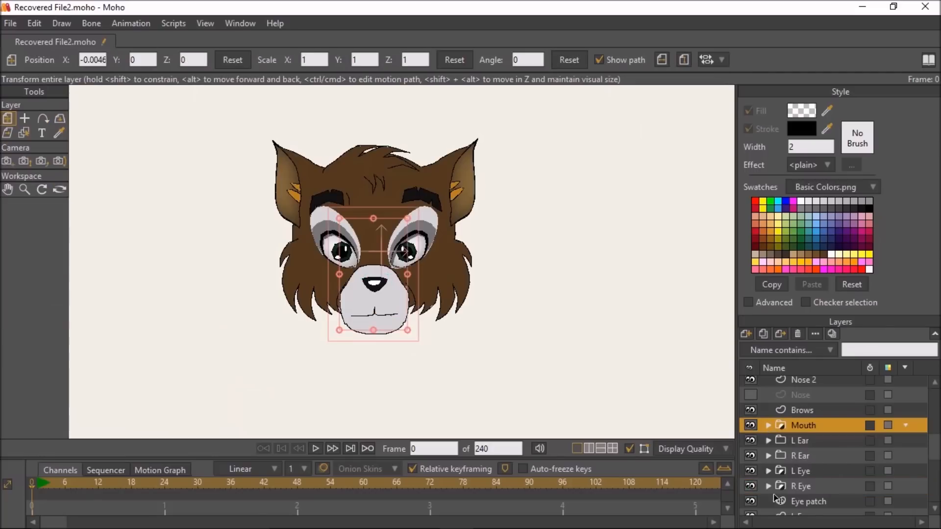
scroll(793, 500, down, 3)
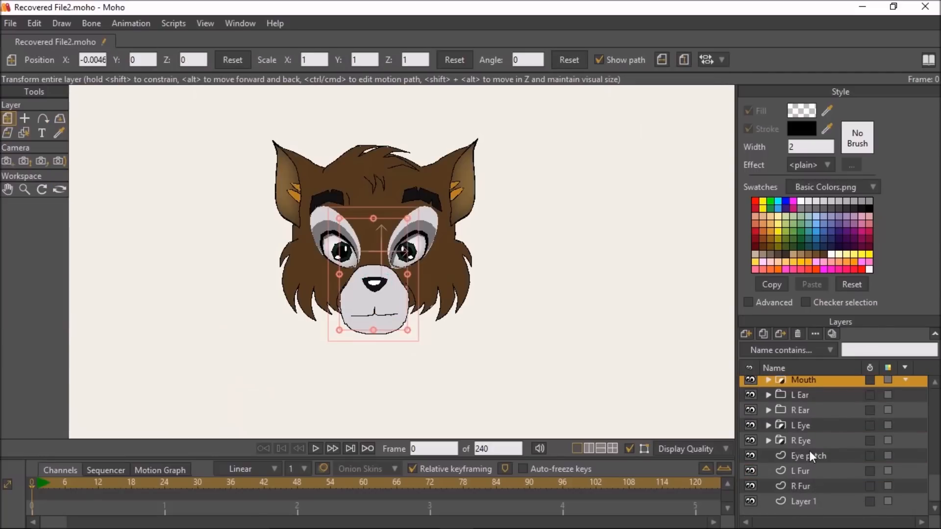
scroll(809, 441, up, 1)
double_click(805, 409)
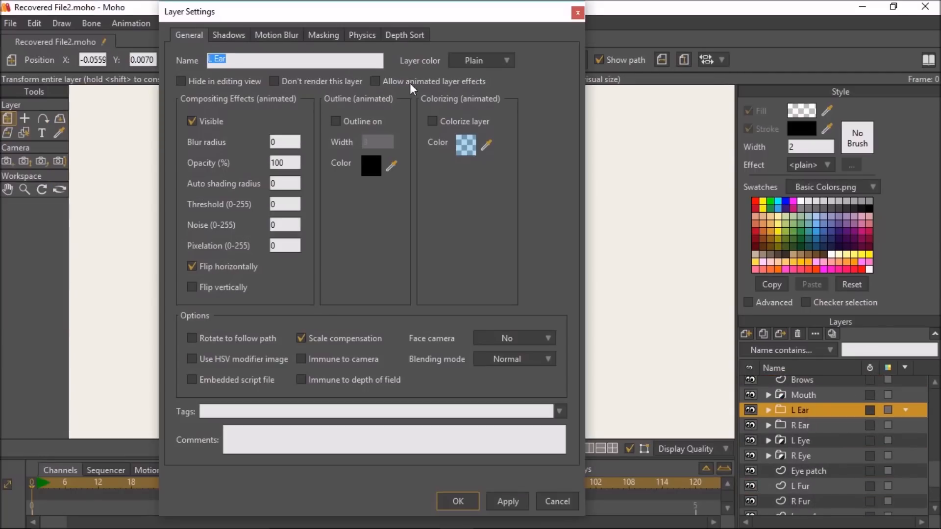
click(330, 37)
click(279, 122)
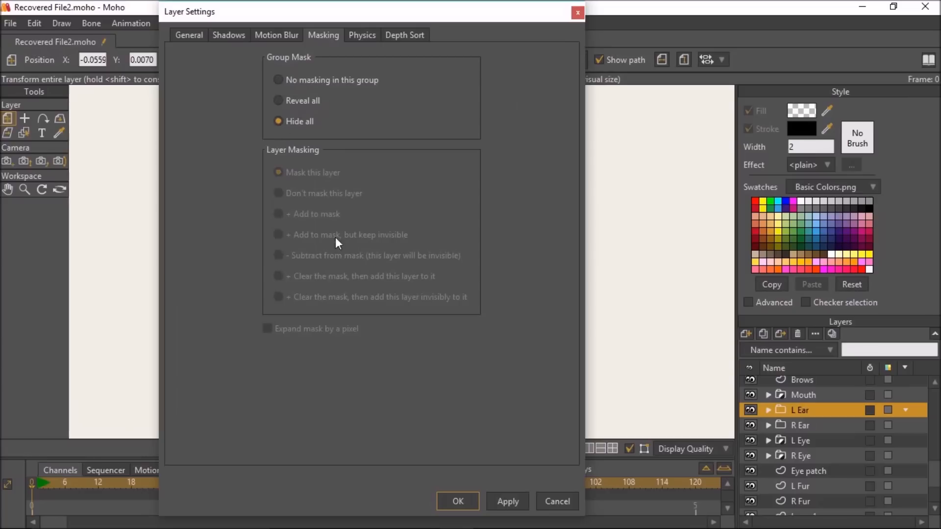
click(768, 410)
click(804, 438)
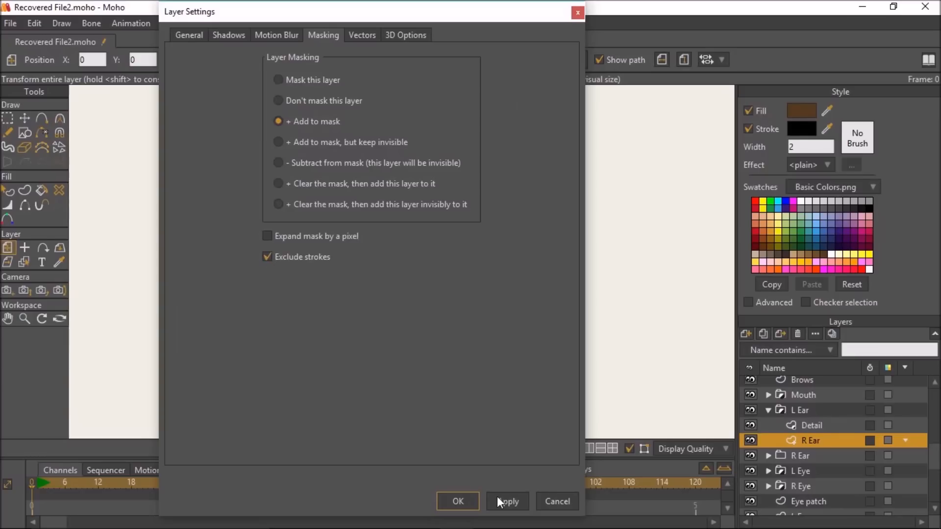
Step: Set the R Ear group's mask to Hide all, and its R Ear layer to Add to mask with Exclude strokes
click(769, 456)
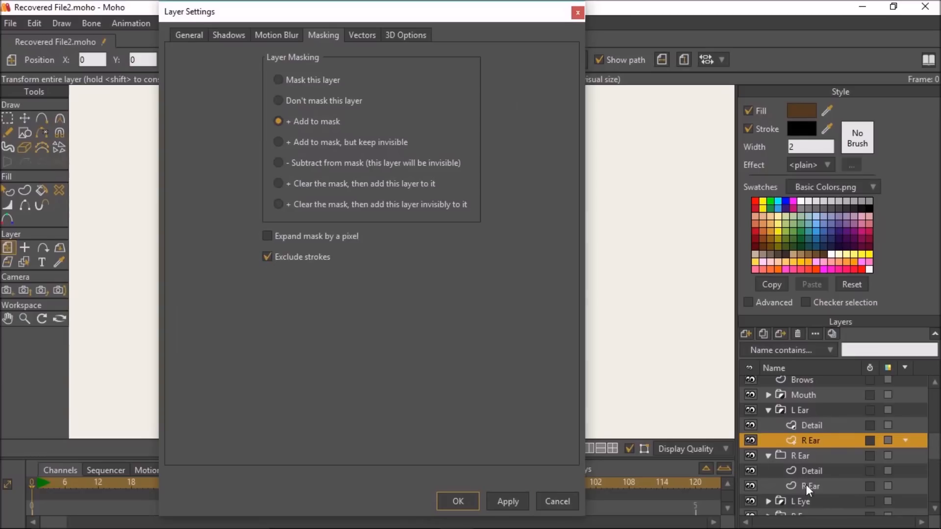
click(800, 454)
click(290, 121)
click(505, 500)
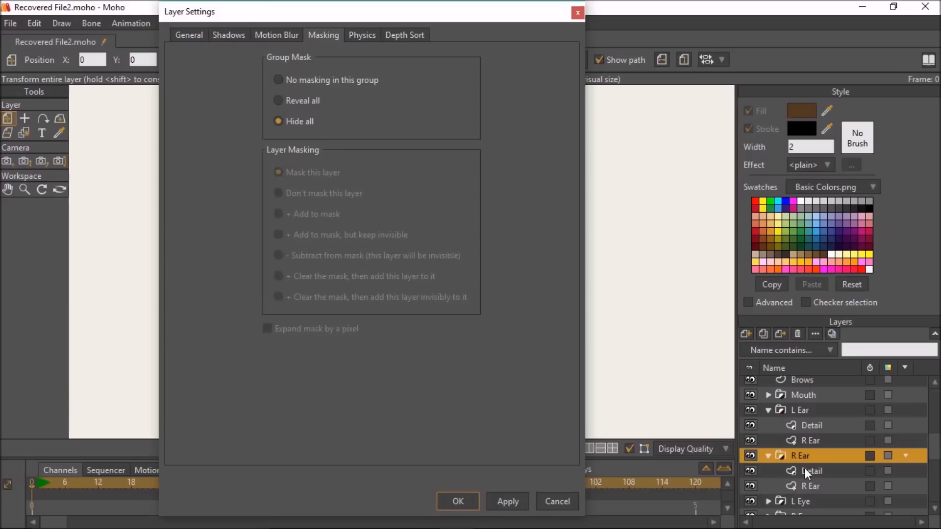
click(807, 486)
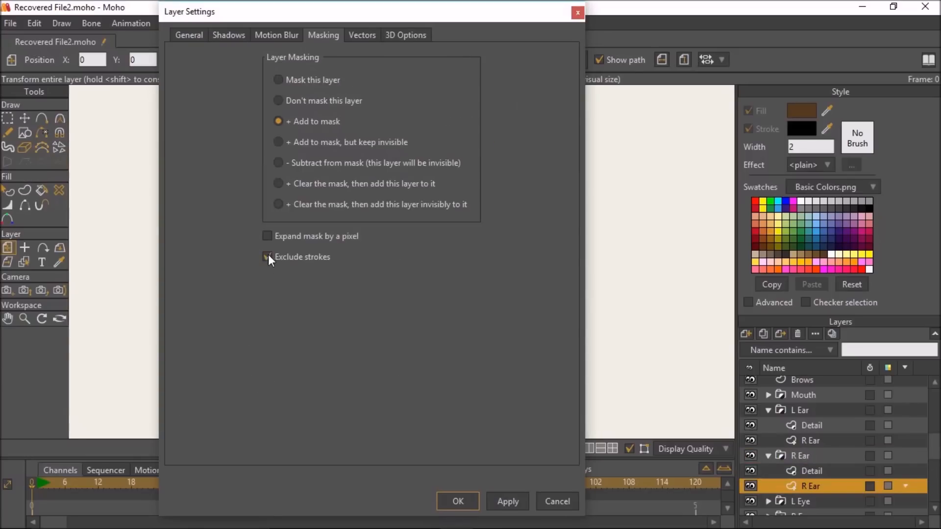
click(472, 497)
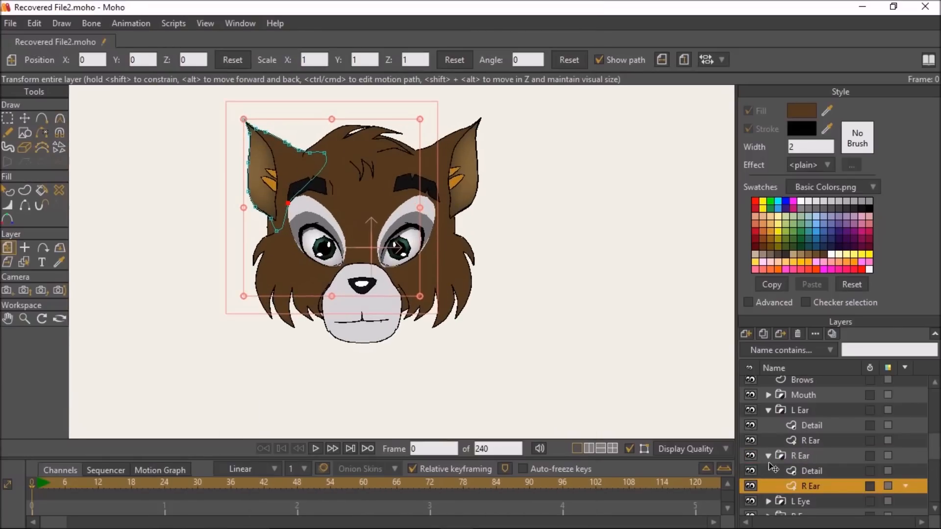
Step: Move the R Ear group's Detail layer off the ear to test the mask, and undo the move
click(804, 469)
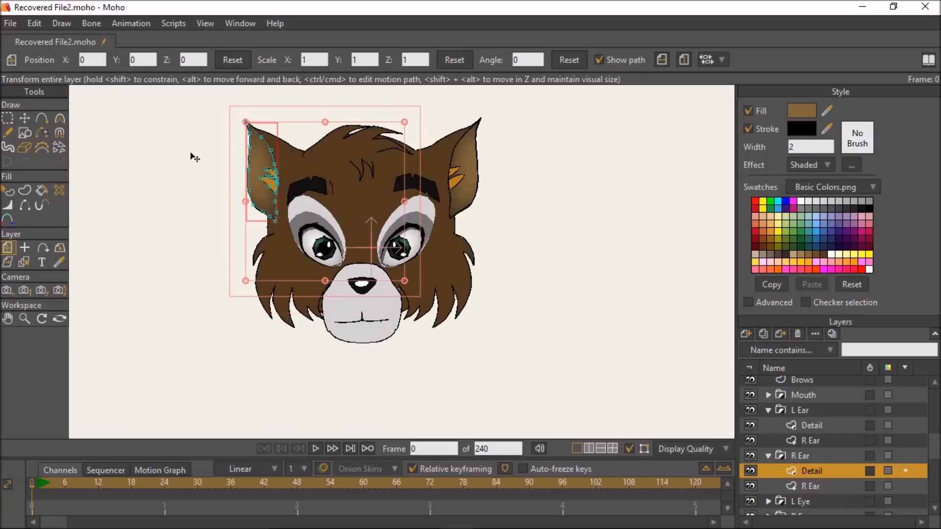
drag(305, 206, 226, 210)
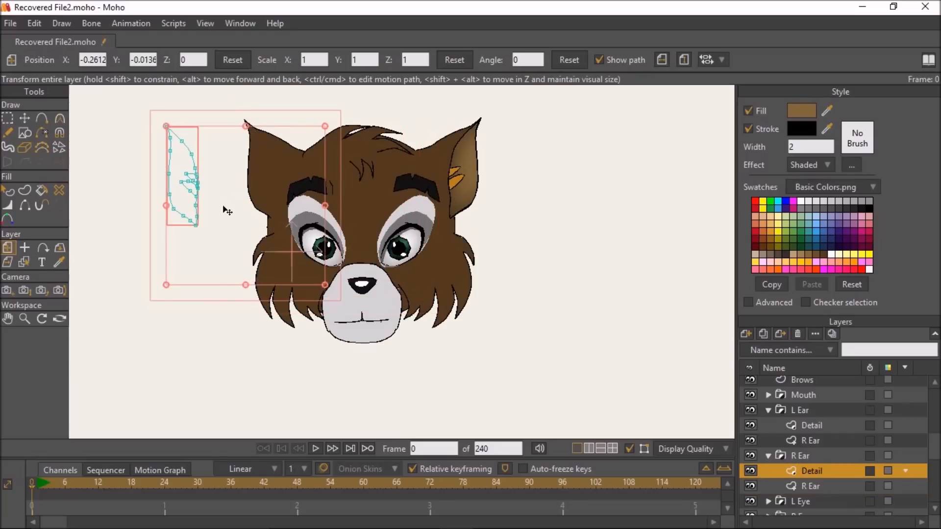
key(ctrl+z)
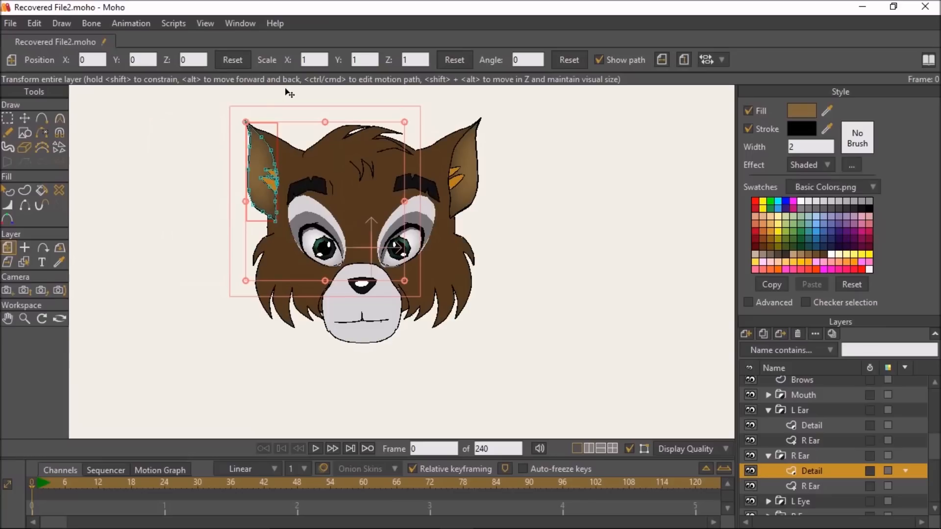
Step: Collapse the R Ear and L Ear groups in the layer list
scroll(511, 238, down, 2)
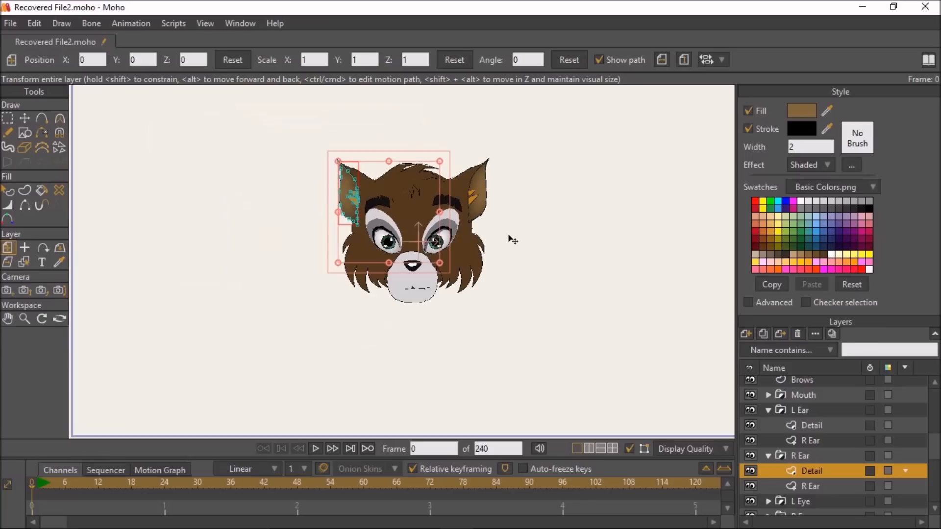
click(769, 455)
click(768, 410)
scroll(472, 271, up, 2)
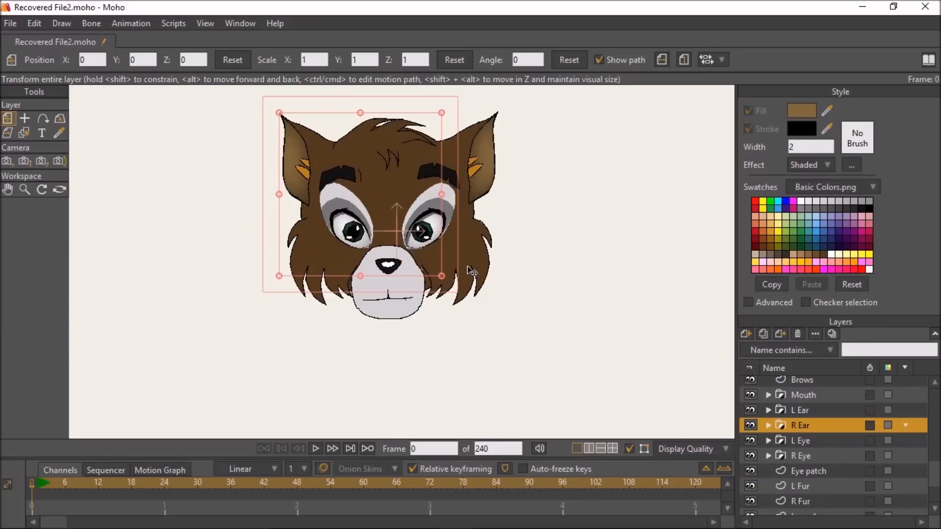
scroll(472, 271, up, 1)
drag(457, 255, 475, 293)
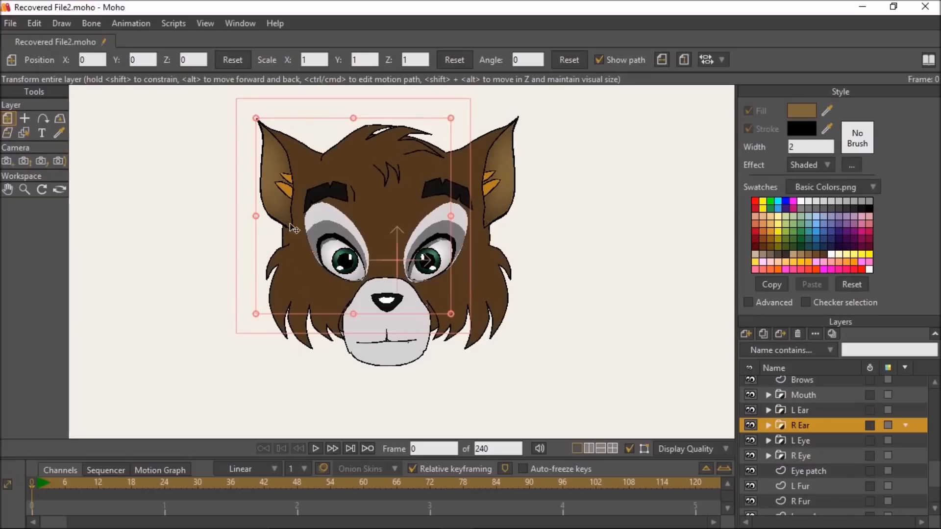
drag(408, 269, 396, 296)
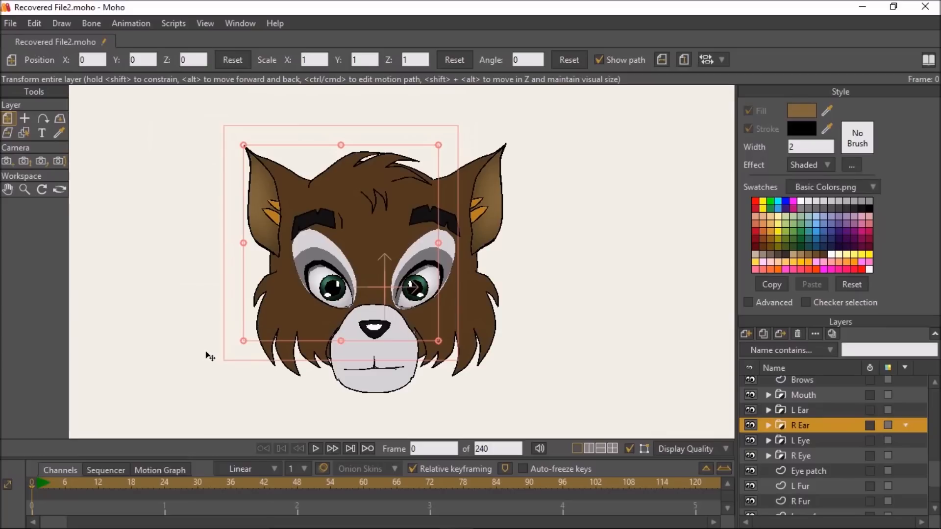
scroll(362, 309, down, 1)
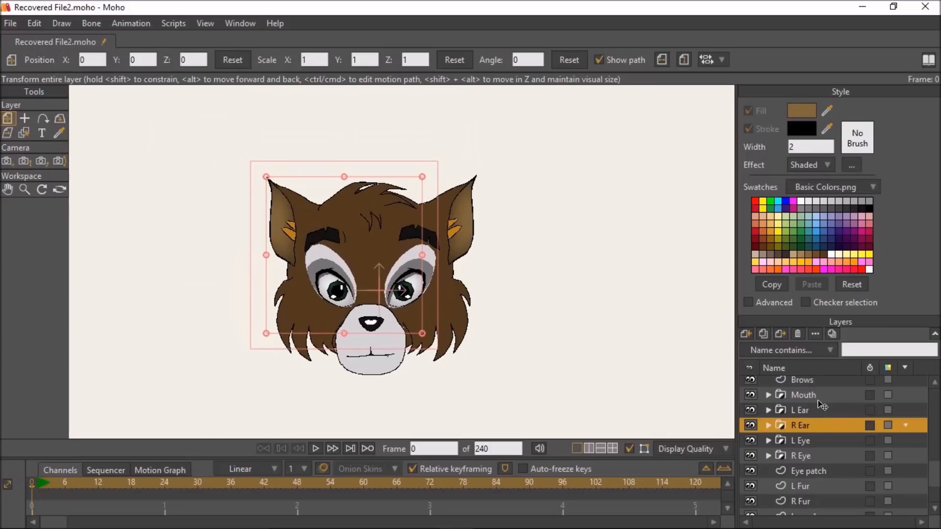
Step: Group all the face layers from Hair down to Layer 1 into a new group
scroll(832, 412, up, 2)
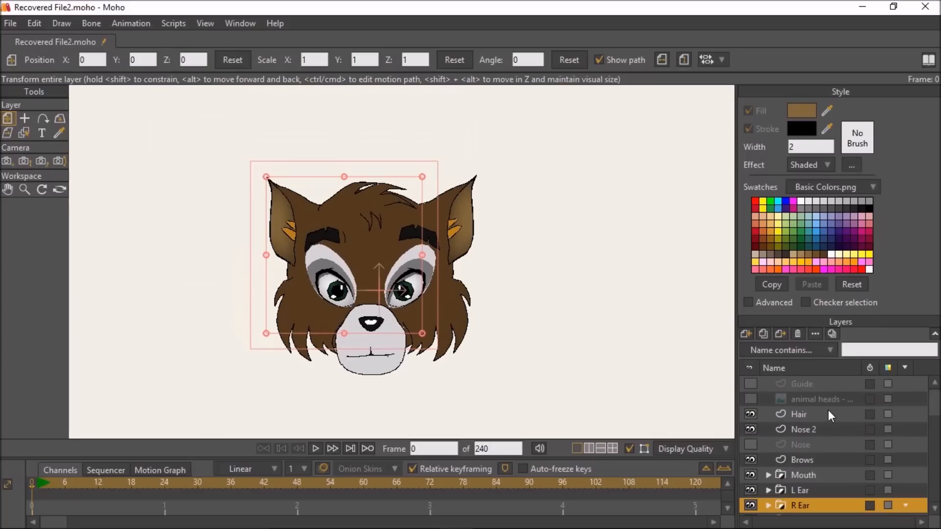
click(824, 413)
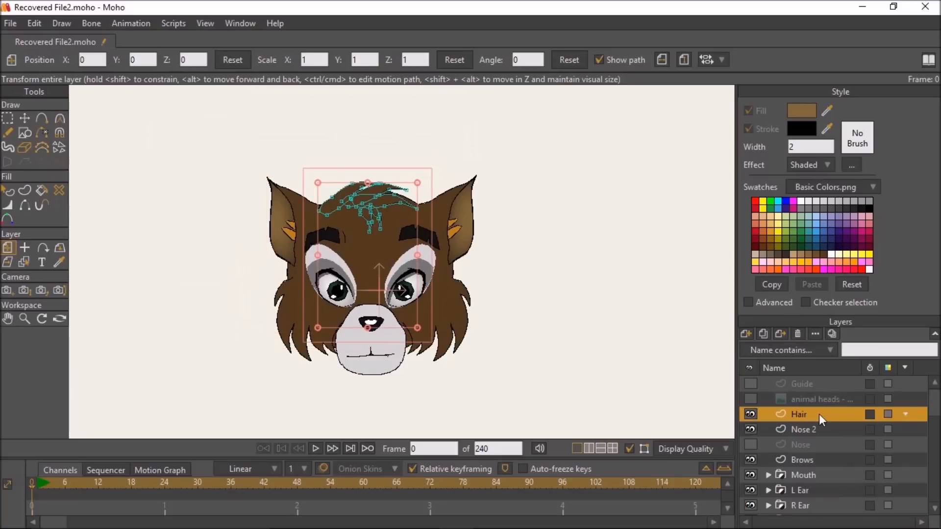
scroll(819, 413, down, 3)
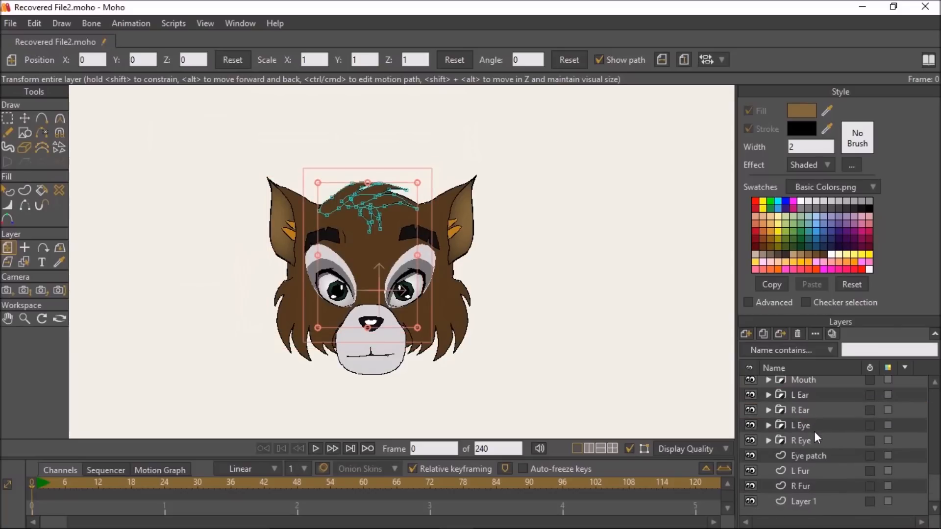
shift+click(805, 504)
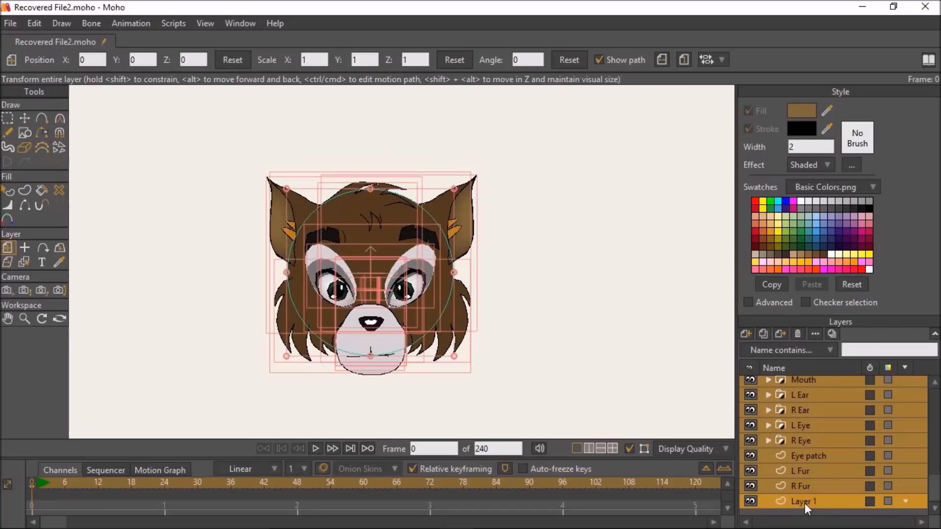
click(745, 333)
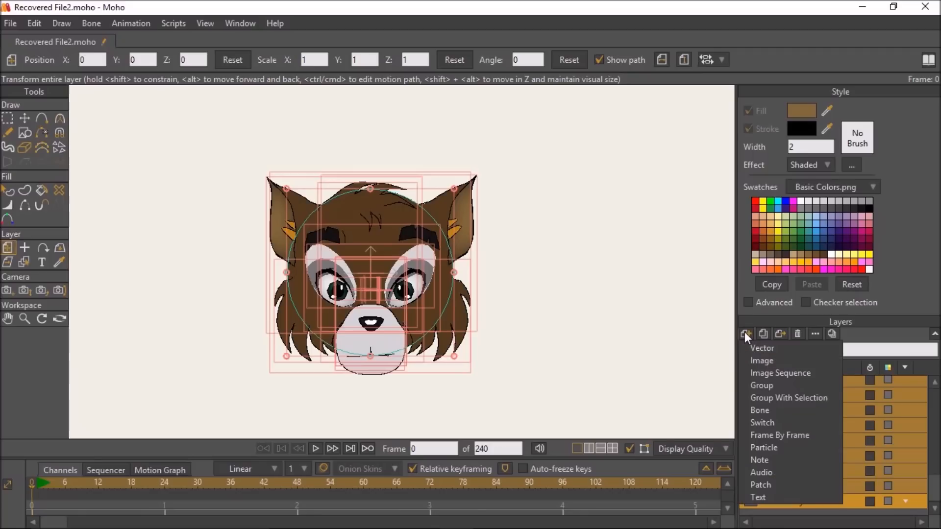
click(760, 399)
key(Return)
Step: Rename the new group as Head and convert it to a bone layer
double_click(798, 386)
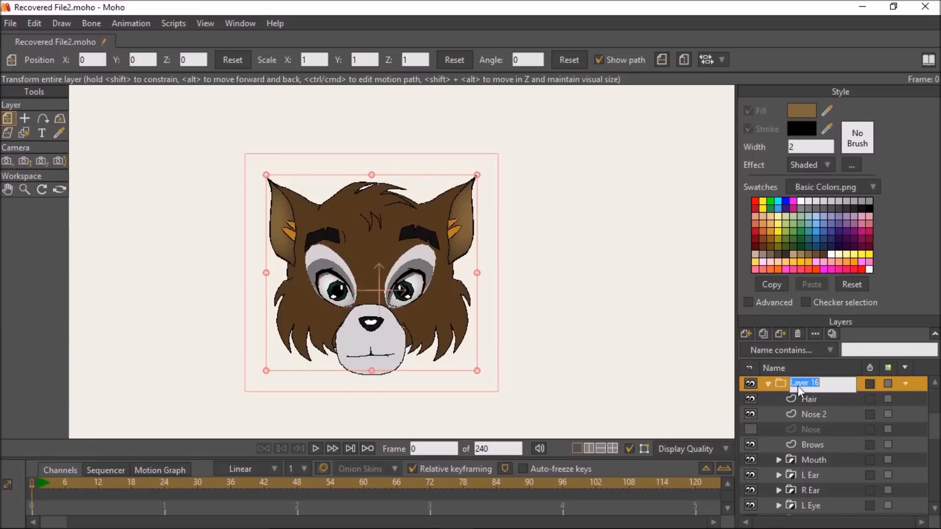
text(Head)
key(Return)
right_click(799, 386)
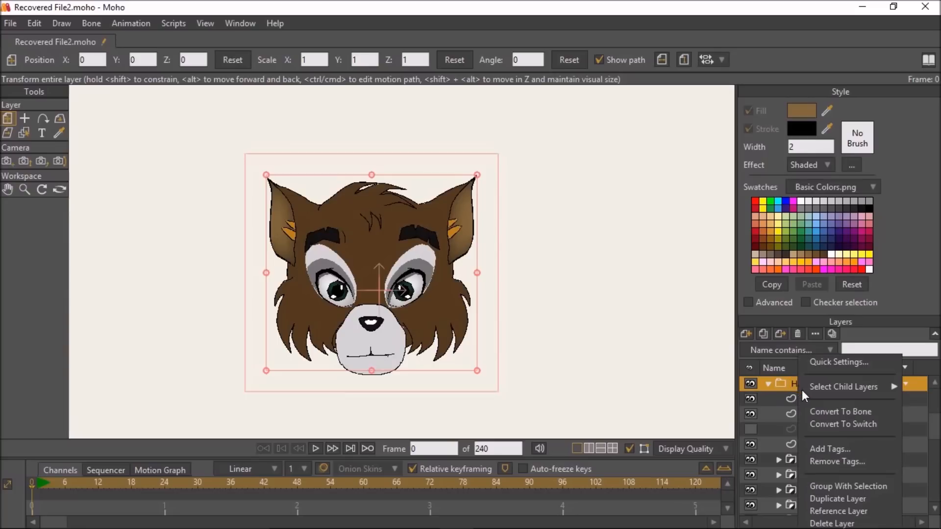
click(819, 410)
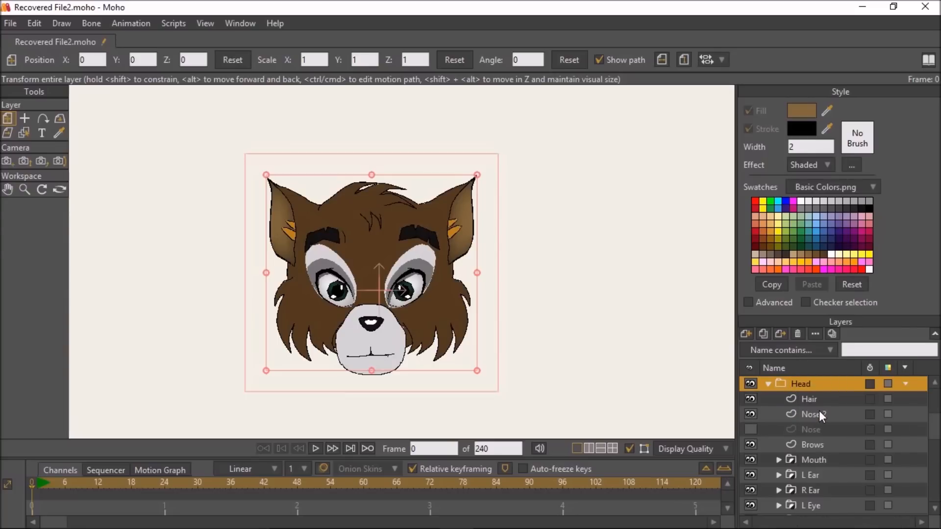
Step: Rename the Layer 1 vector layer inside the Head group as Head
scroll(813, 429, down, 1)
scroll(812, 429, down, 3)
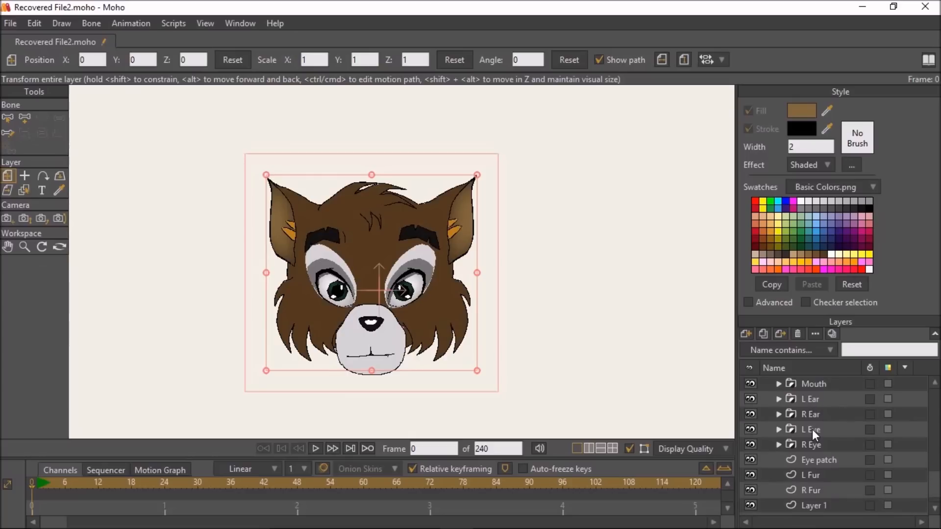
double_click(813, 498)
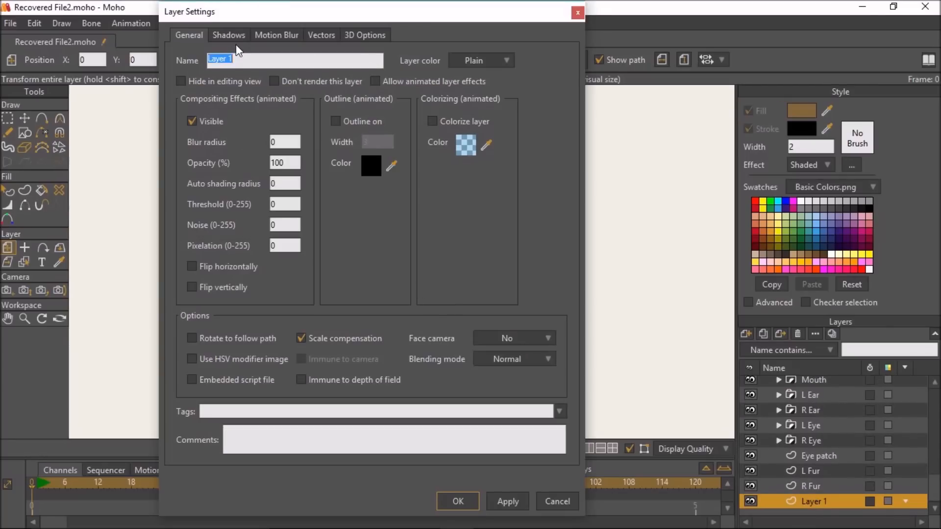
text(Head)
click(496, 504)
click(472, 504)
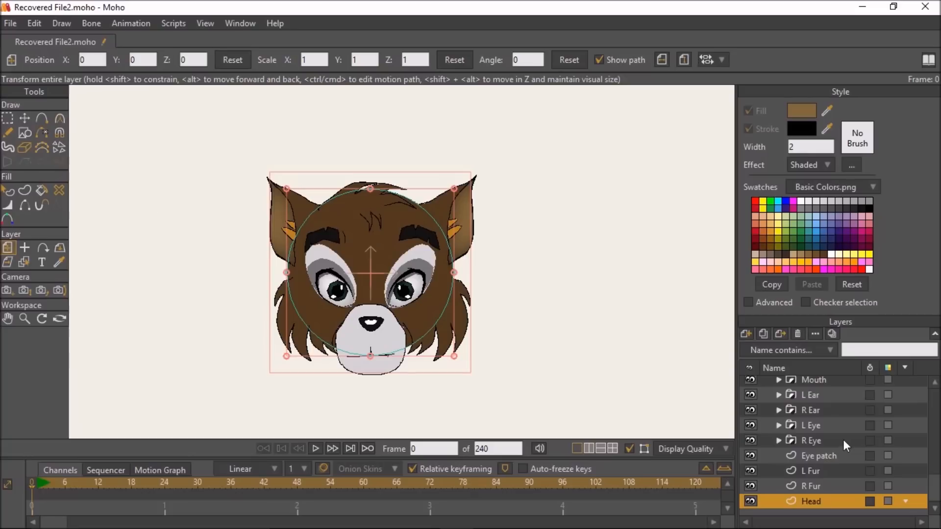
Step: Draw a bone in the Head bone layer from the mouth up to the hair by eye
scroll(862, 443, up, 3)
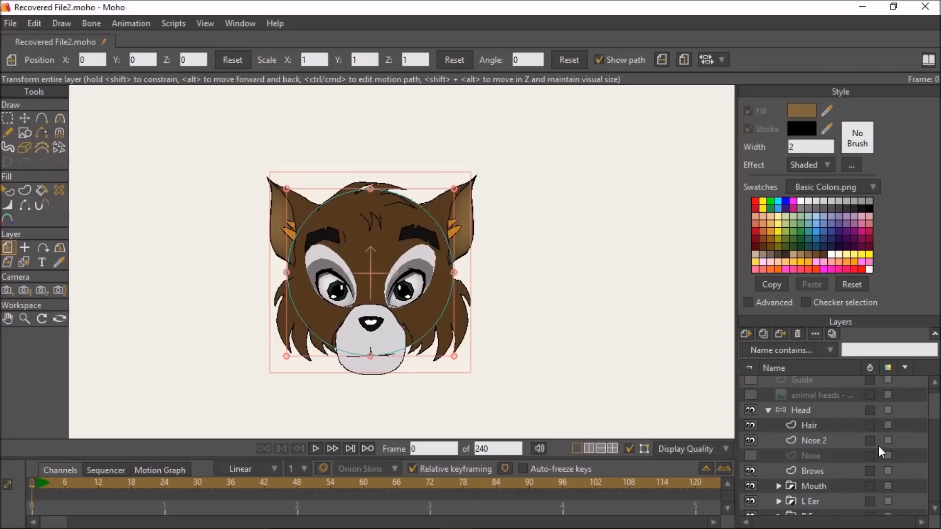
click(833, 410)
click(24, 118)
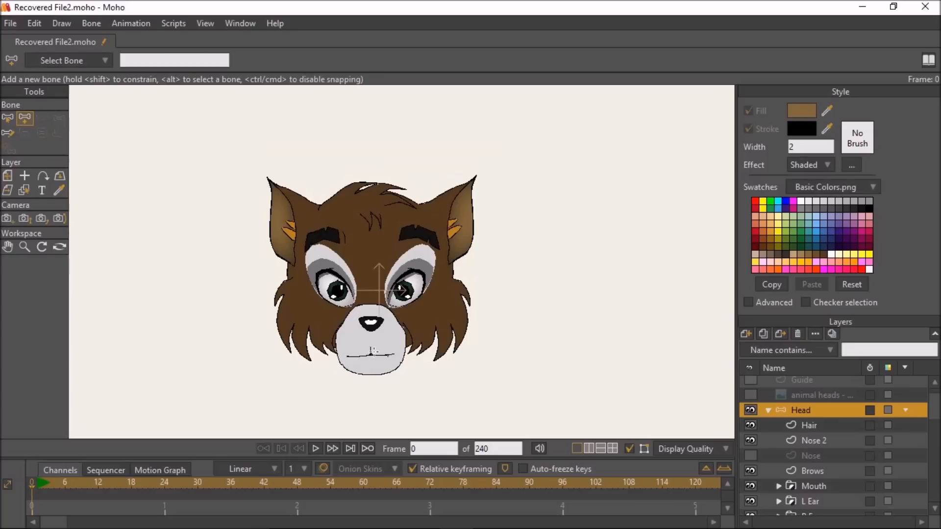
mouse_move(374, 352)
mouse_down()
mouse_move(357, 168)
mouse_move(356, 197)
mouse_up()
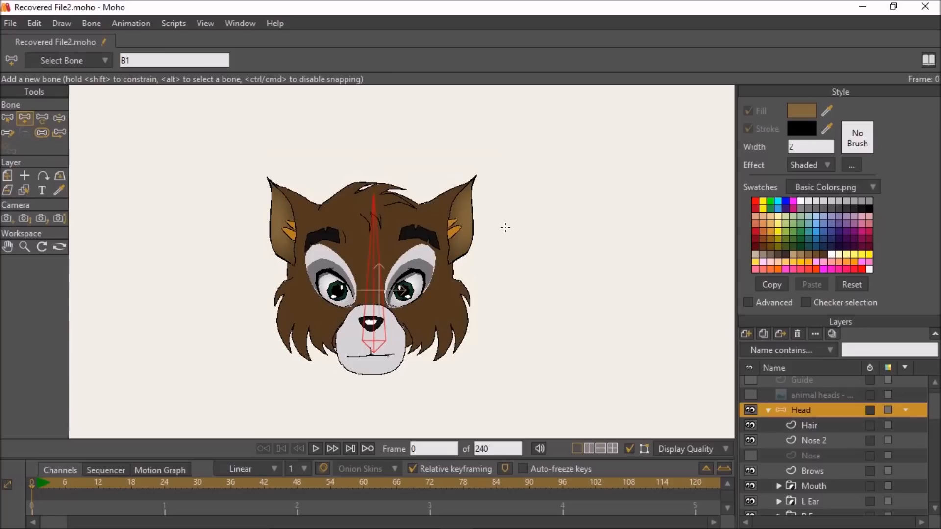
Step: Show the Guide layer's centre lines over the head
scroll(773, 400, up, 1)
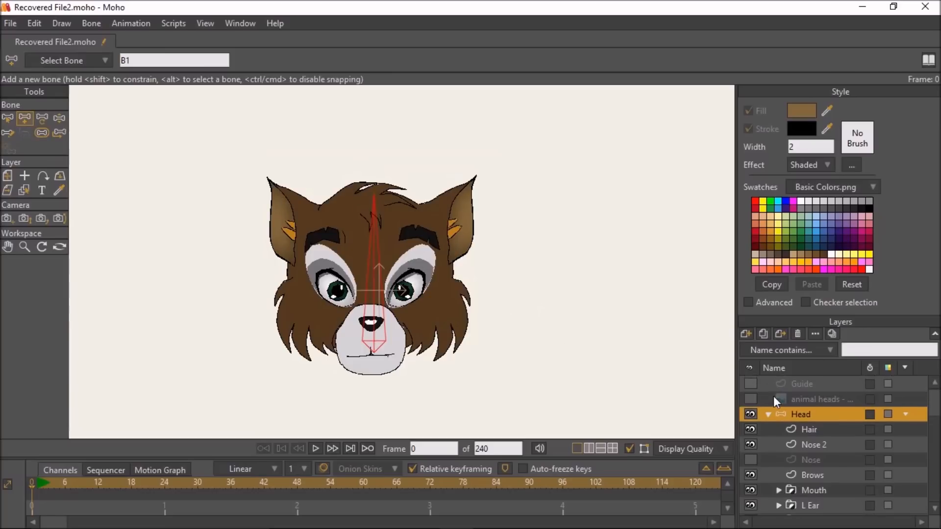
click(749, 384)
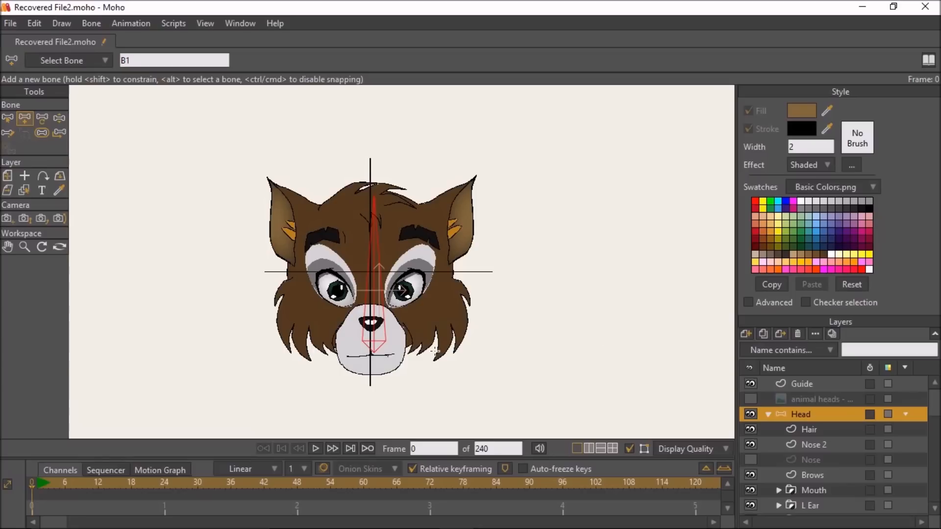
Step: Delete the off-centre bone from the Head bone layer
click(38, 120)
click(11, 120)
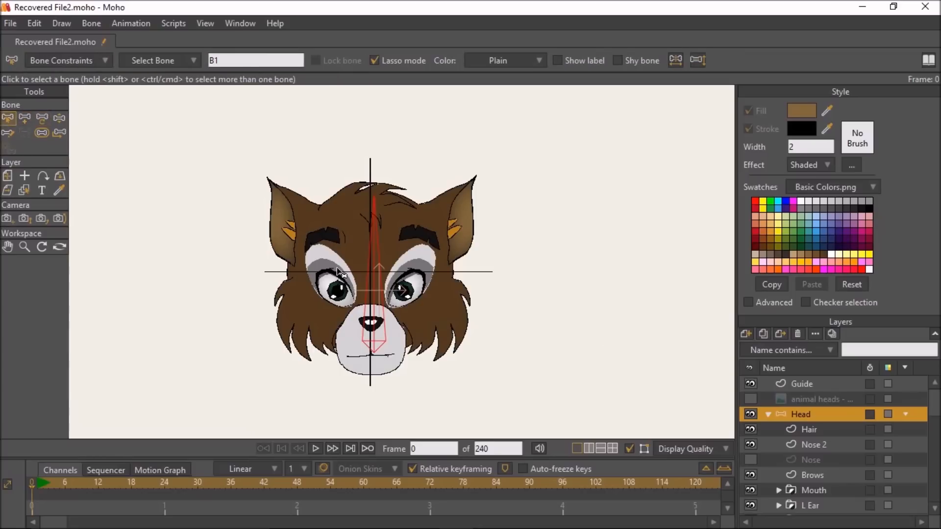
click(375, 258)
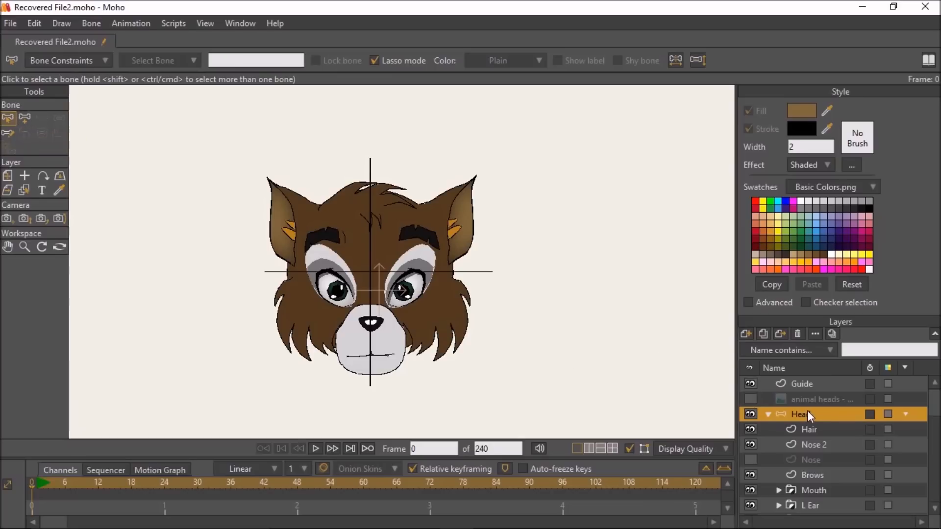
Step: Draw a vertical main head bone along the guide's centre line, from the mouth up to the hair
click(25, 118)
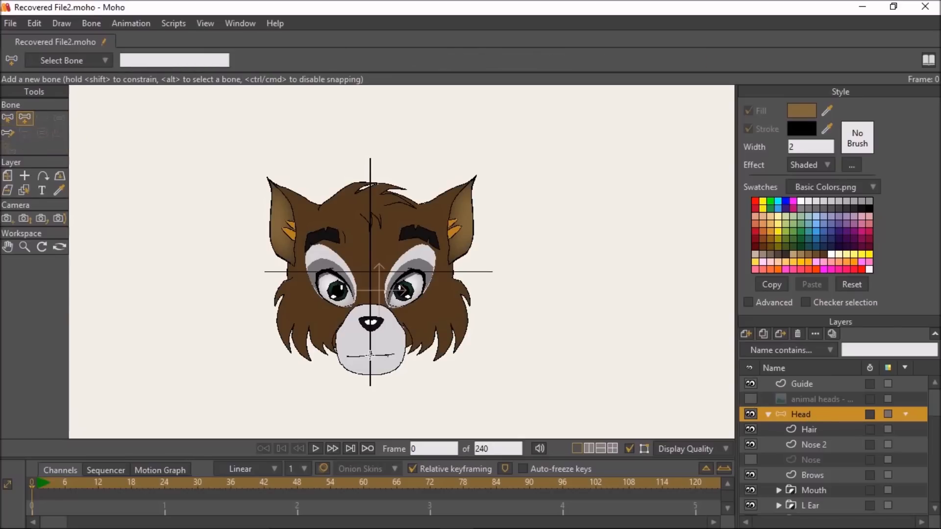
drag(370, 354, 371, 184)
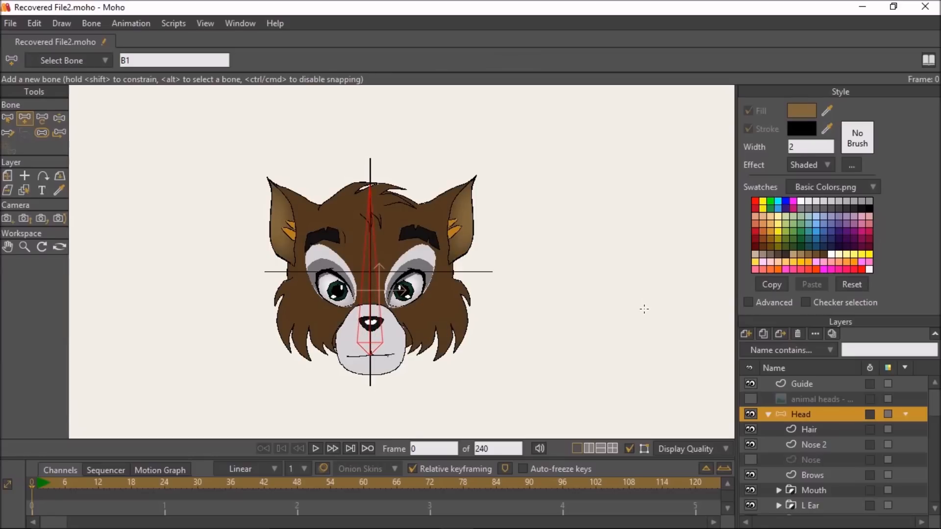
click(8, 117)
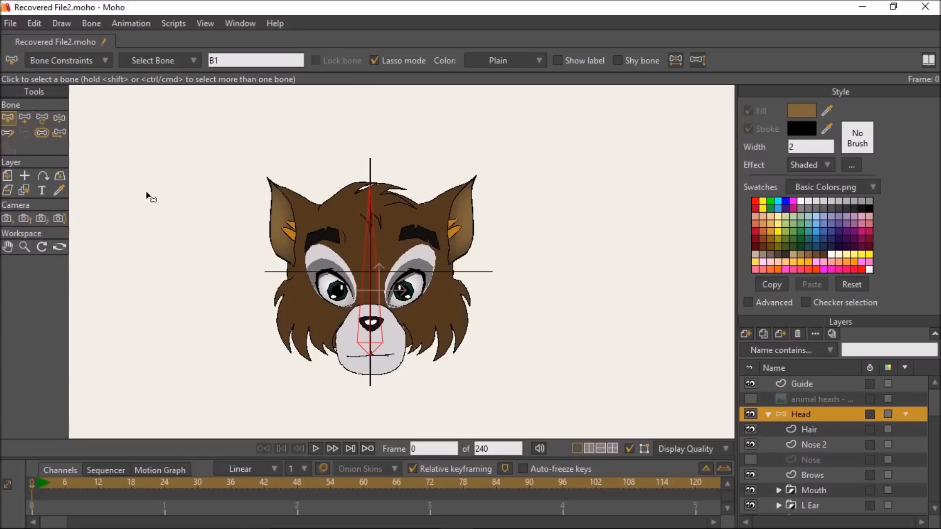
Step: Draw a chain of three child bones from the guide's centre to the tip of the L Ear
click(24, 118)
scroll(405, 243, up, 2)
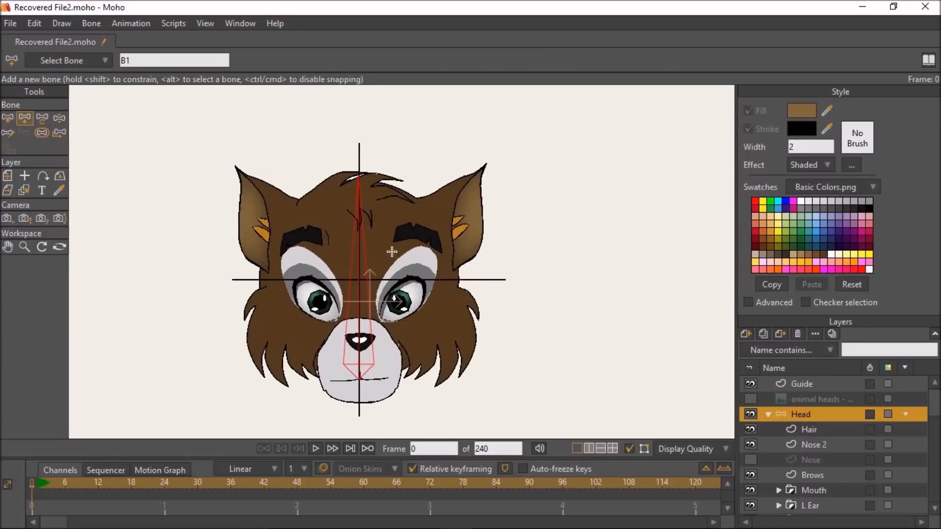
scroll(362, 298, up, 1)
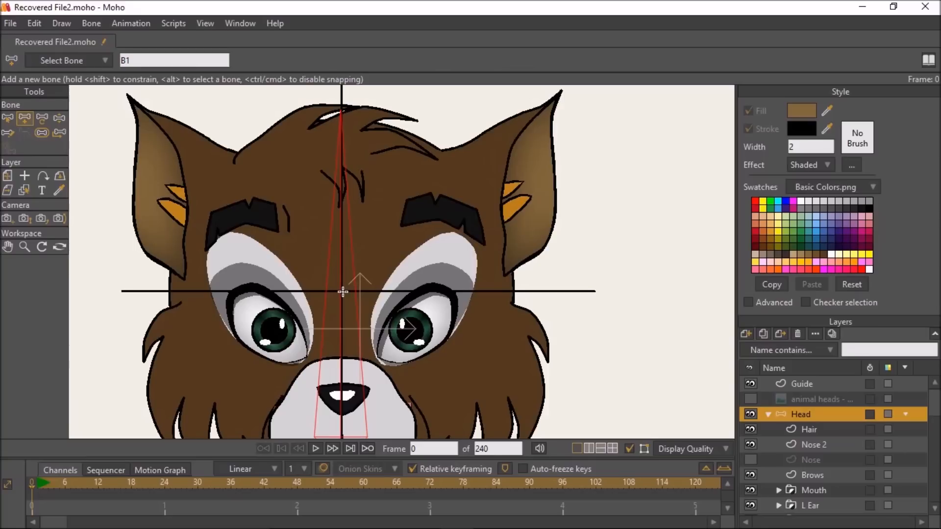
drag(342, 293, 555, 97)
scroll(503, 240, down, 2)
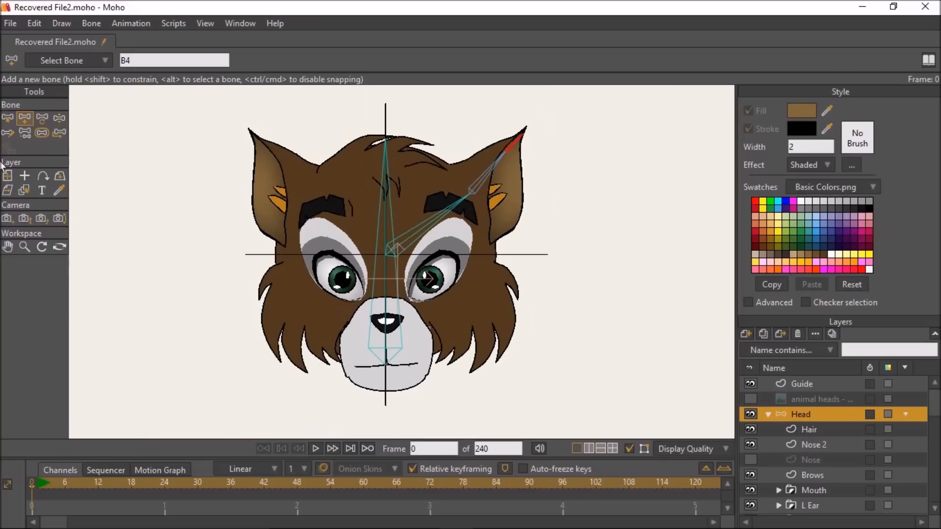
Step: Select the main head bone and draw a matching chain of three child bones from the guide's centre into the R Ear
click(8, 118)
scroll(373, 224, up, 2)
click(392, 300)
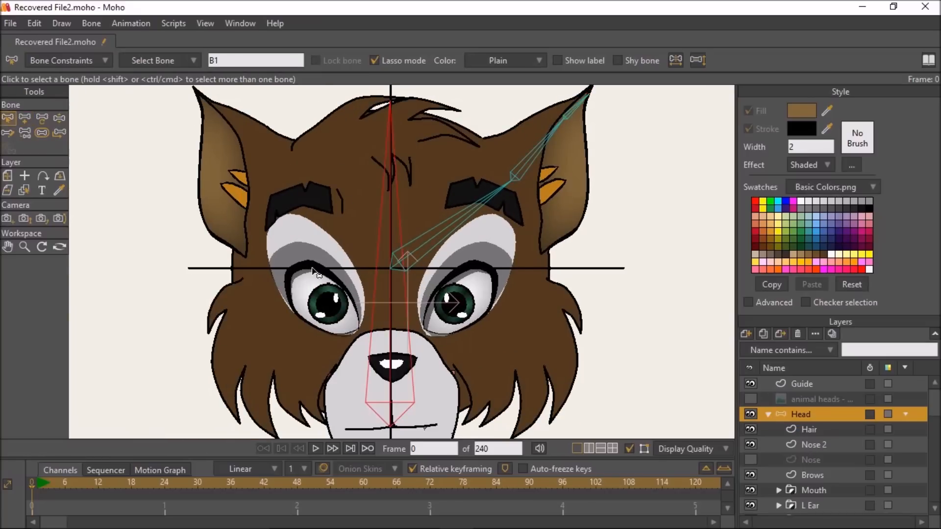
click(24, 118)
scroll(373, 264, up, 2)
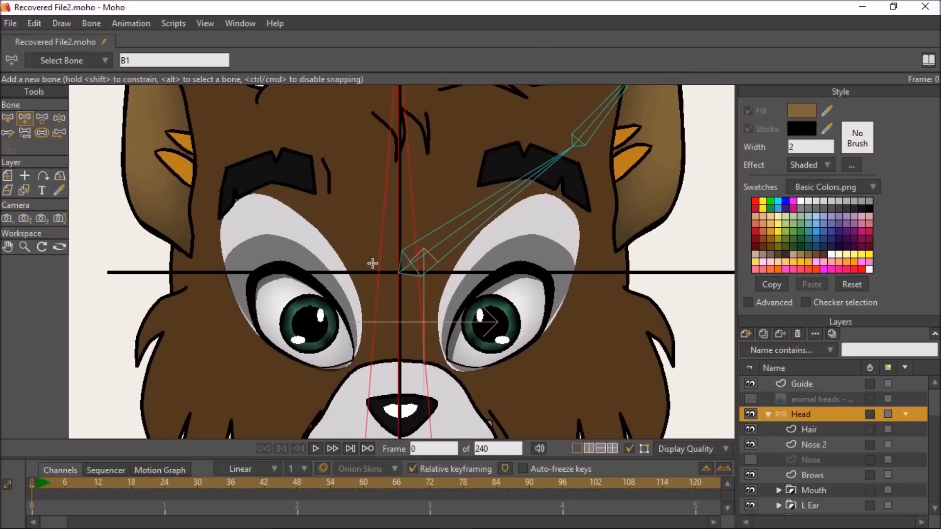
drag(401, 274, 158, 74)
drag(151, 80, 208, 178)
scroll(334, 239, down, 3)
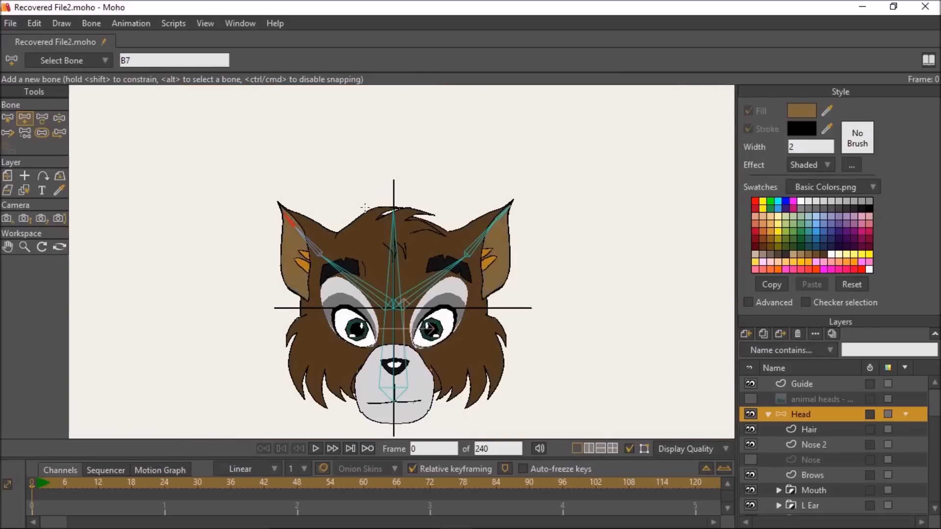
Step: Select the main head bone and draw a child bone from the guide's centre across the R Eye to its outer edge
drag(365, 208, 249, 137)
click(8, 118)
scroll(326, 279, up, 3)
scroll(325, 279, down, 1)
click(328, 278)
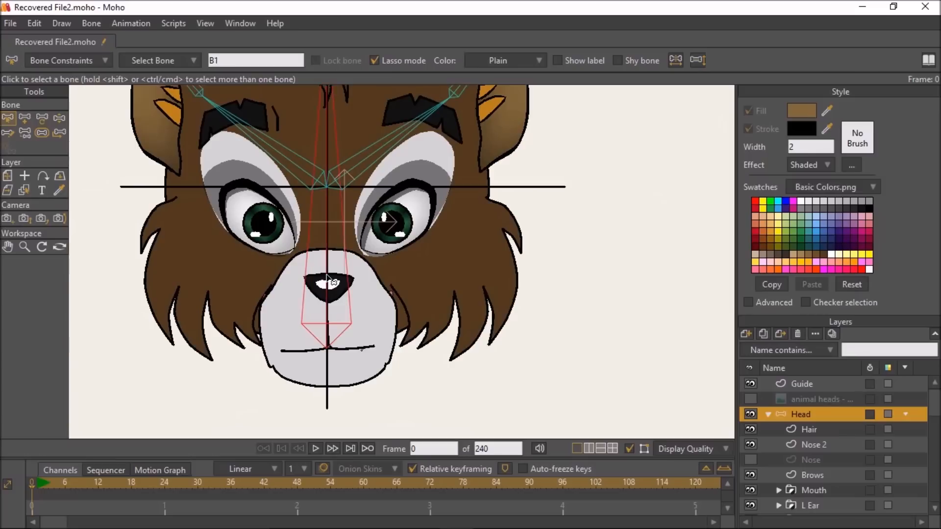
click(42, 119)
scroll(314, 210, up, 1)
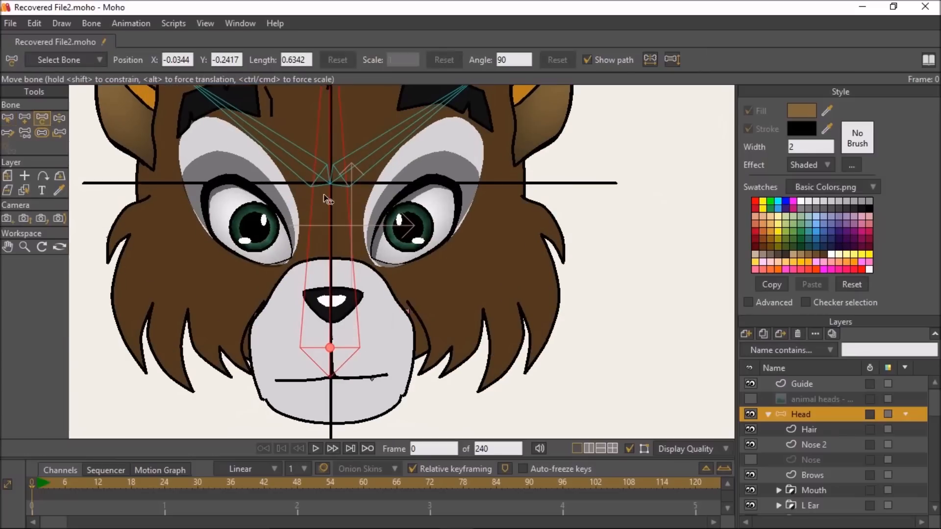
click(25, 119)
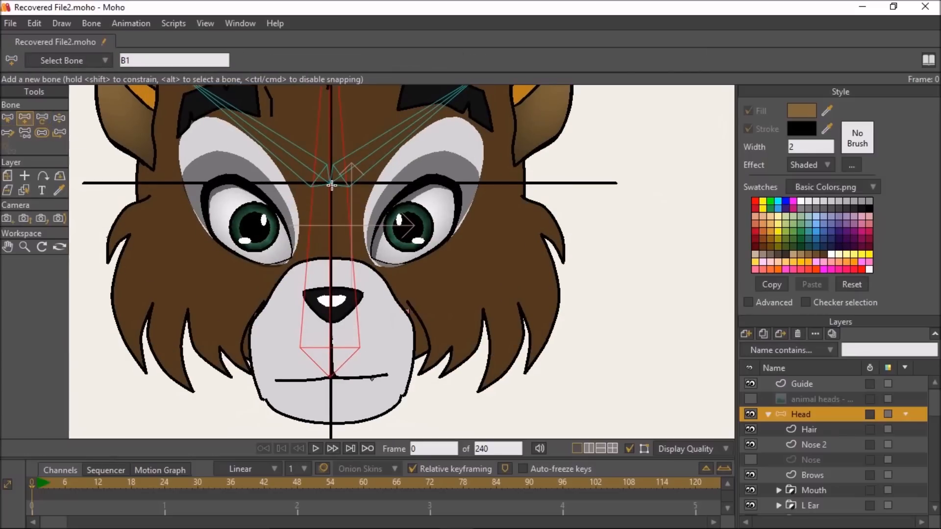
mouse_move(331, 184)
mouse_down()
mouse_move(274, 230)
mouse_move(218, 255)
mouse_move(215, 244)
mouse_up()
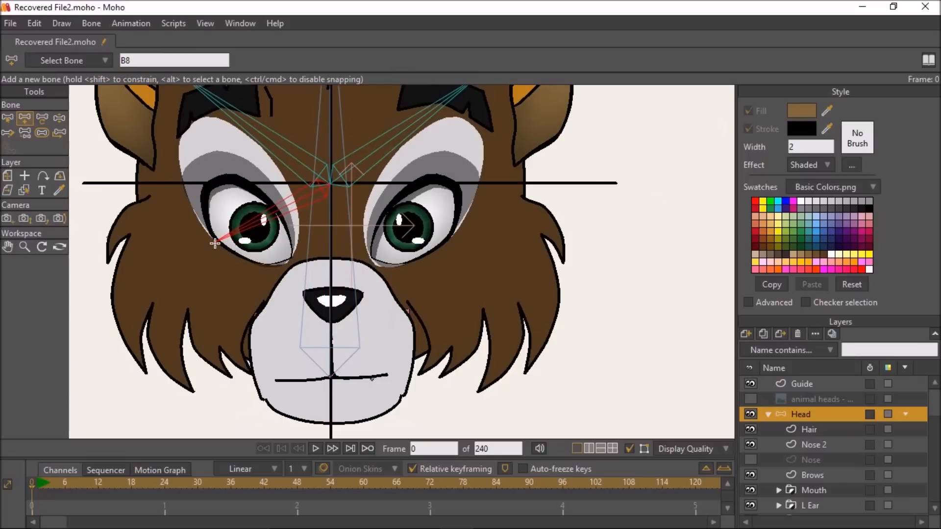
Step: Extend the tip of the bone crossing the R Eye outward past the eye onto the cheek
click(215, 244)
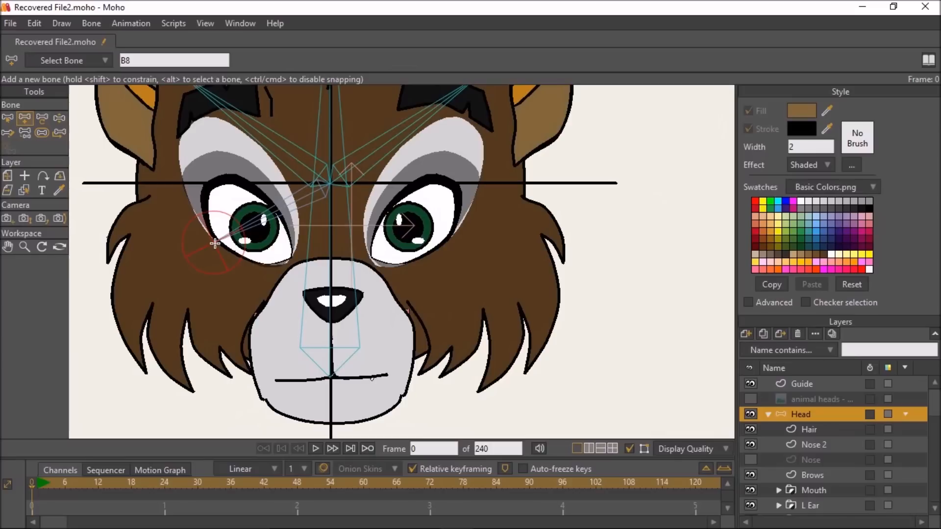
key(ctrl+z)
click(42, 118)
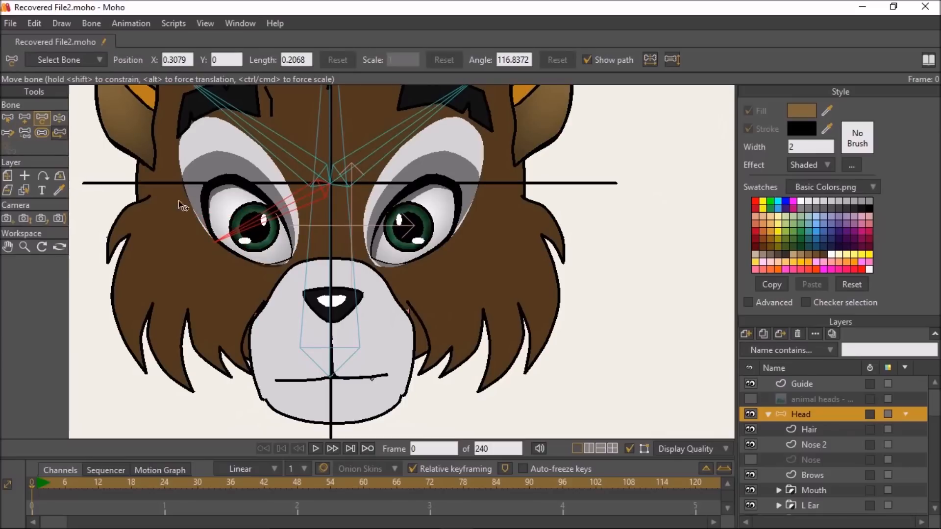
drag(225, 243, 187, 267)
Step: Draw a chain of two child bones from the R Eye's cheek bone down the outermost lower tuft of the R Fur
click(25, 118)
scroll(153, 248, up, 1)
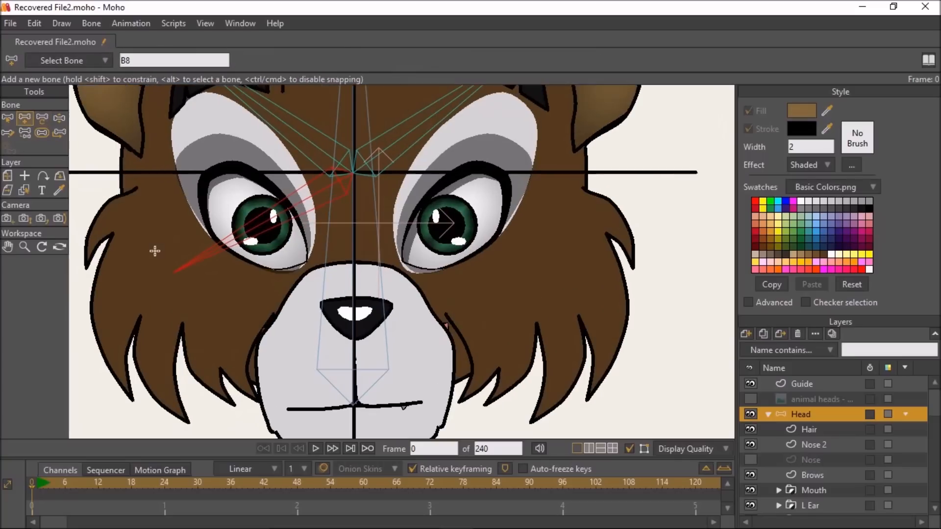
mouse_move(128, 251)
mouse_down()
mouse_move(109, 310)
mouse_move(121, 371)
mouse_up()
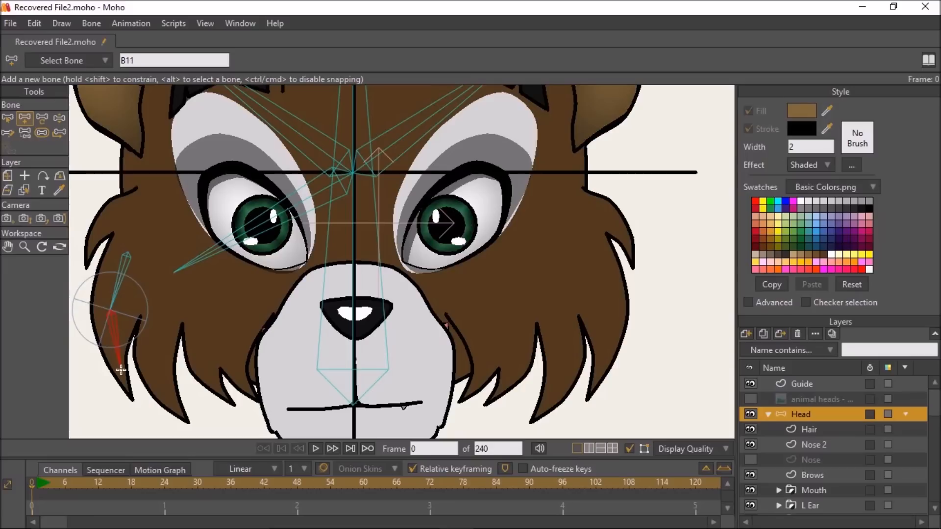
key(ctrl+z)
key(ctrl+z)
drag(110, 310, 128, 390)
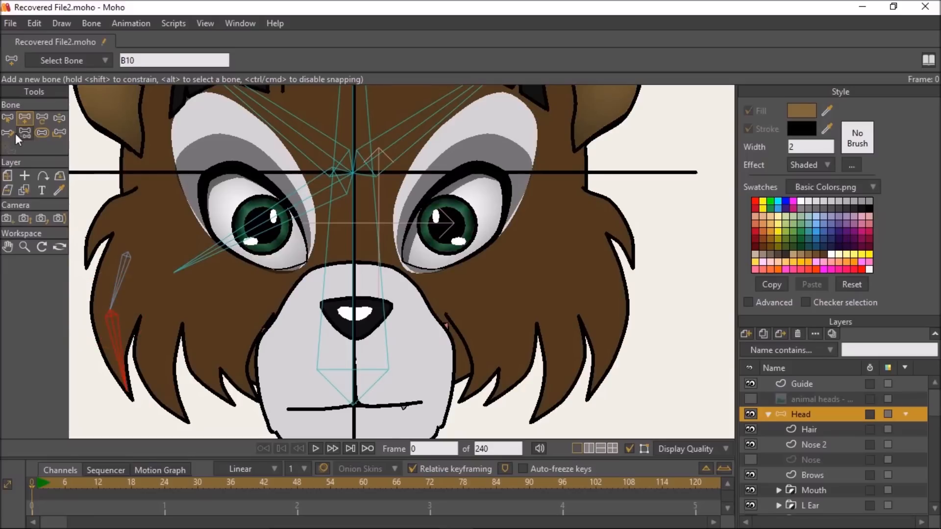
Step: Reselect the bone crossing the R Eye and draw a two-bone child chain down the second lower tuft of the R Fur
click(7, 118)
click(190, 261)
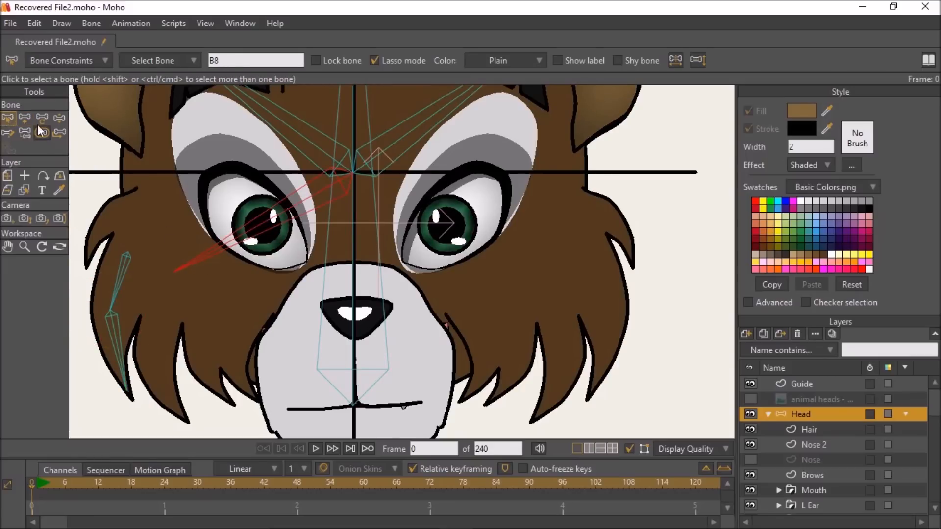
click(24, 118)
drag(161, 305, 151, 357)
drag(152, 357, 175, 419)
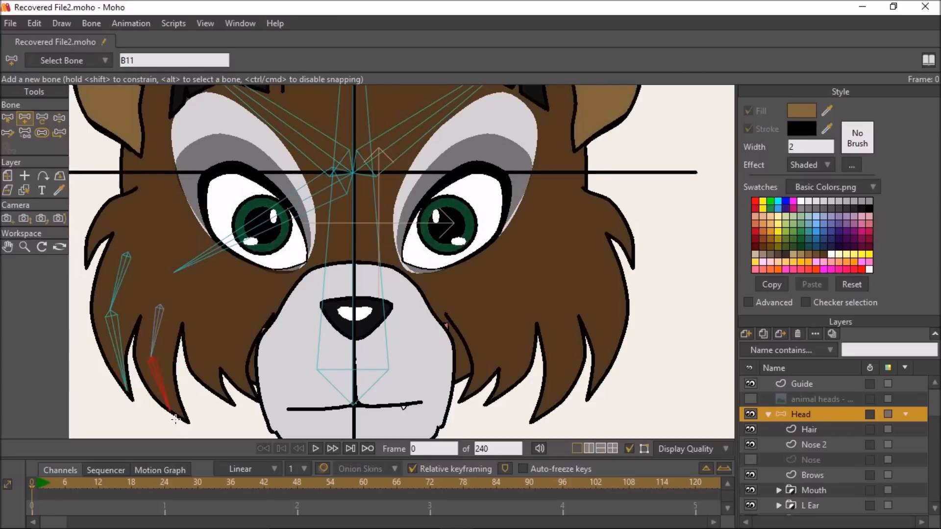
Step: Reselect the bone crossing the R Eye and draw a two-bone child chain into the small R Fur tuft nearest the muzzle
click(7, 119)
click(242, 243)
click(27, 121)
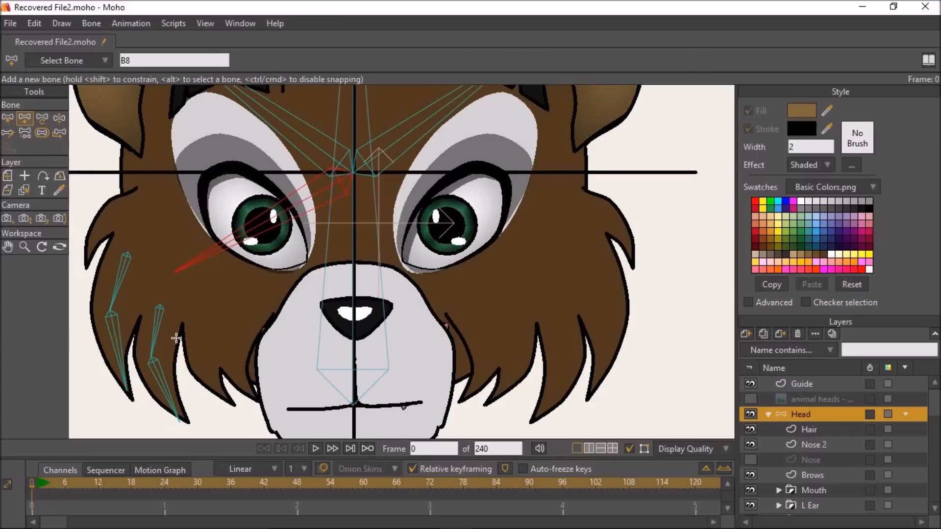
drag(200, 330, 202, 364)
drag(203, 365, 229, 402)
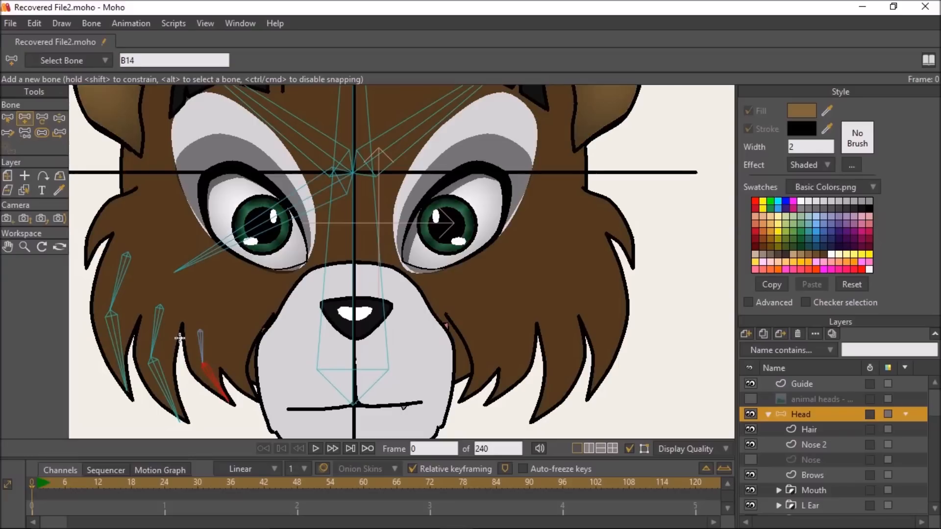
Step: Reselect the bone crossing the R Eye and draw a two-bone child chain into the upper outer tuft of the R Fur
click(9, 121)
click(239, 234)
click(26, 119)
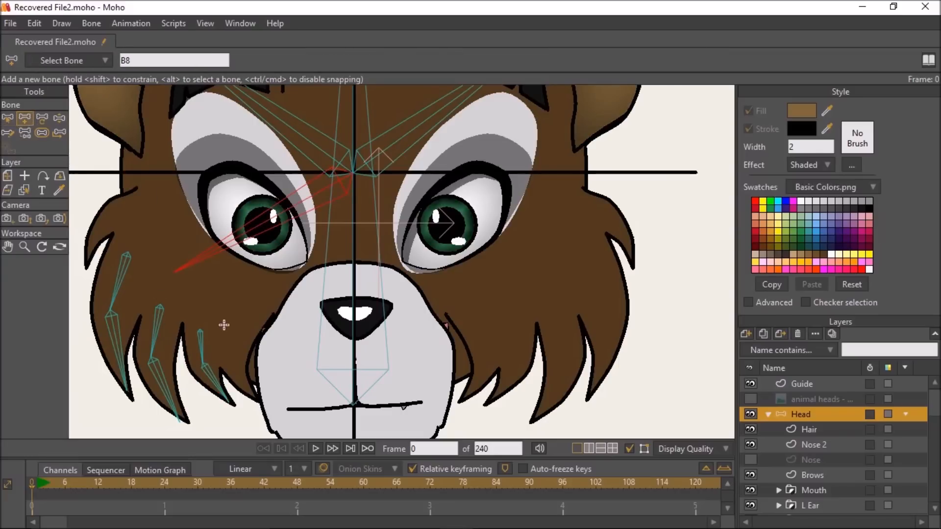
mouse_move(141, 201)
mouse_down()
mouse_move(111, 214)
mouse_move(87, 258)
mouse_up()
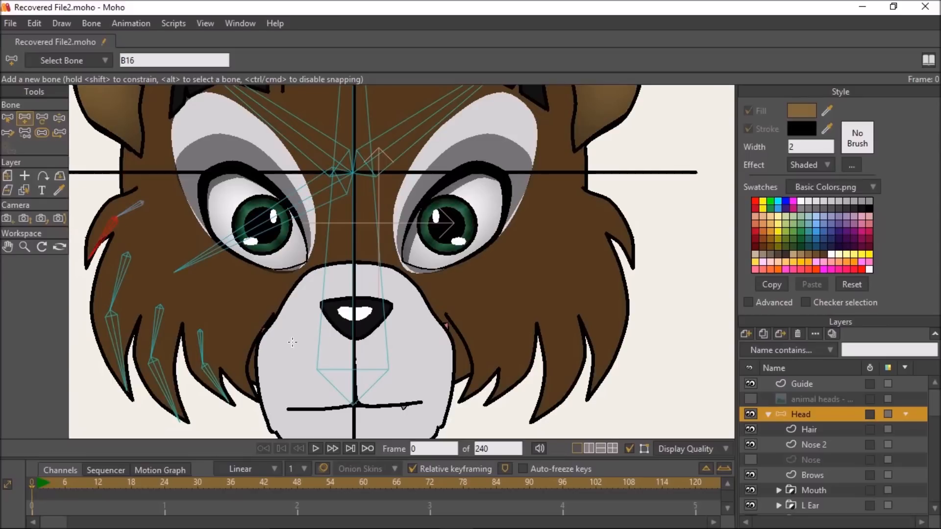
Step: On the R Fur layer, apply a stroke to the unstroked strand curve between the second and the innermost lower tufts
scroll(841, 488, down, 5)
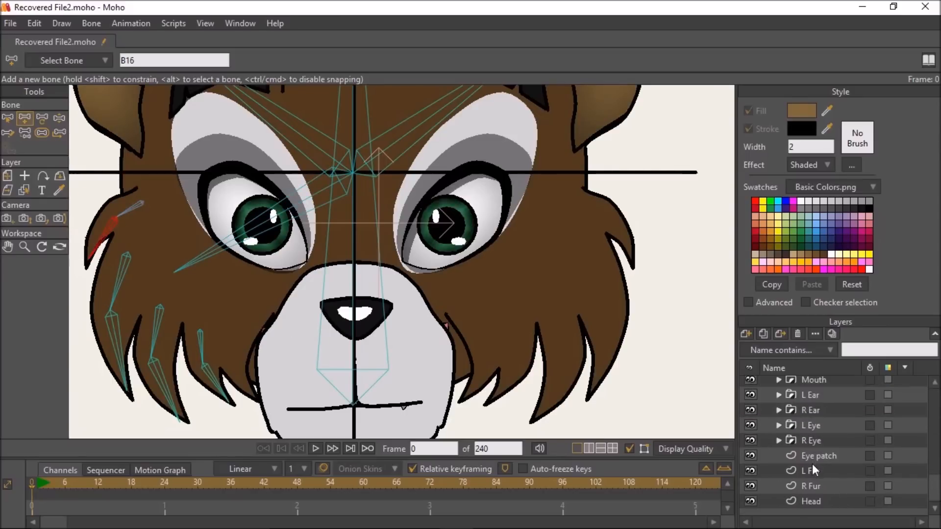
click(812, 470)
click(814, 484)
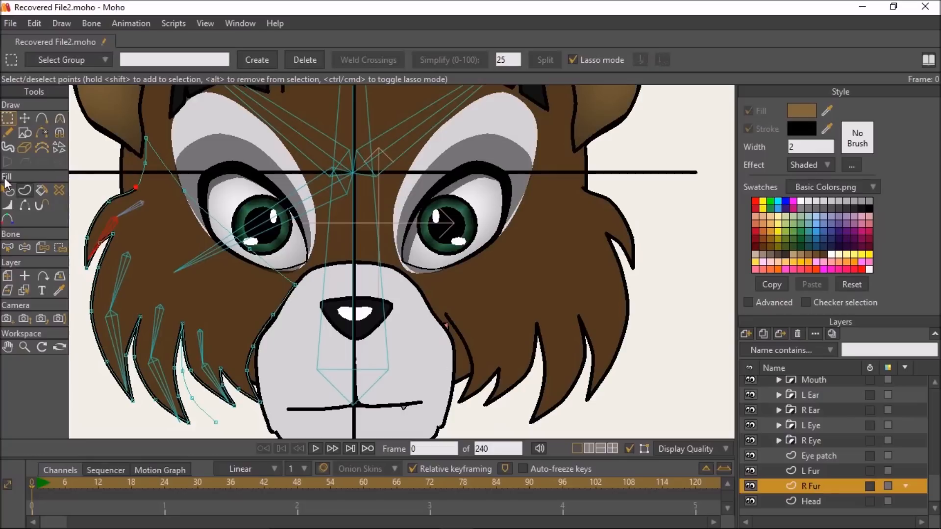
click(43, 191)
click(202, 412)
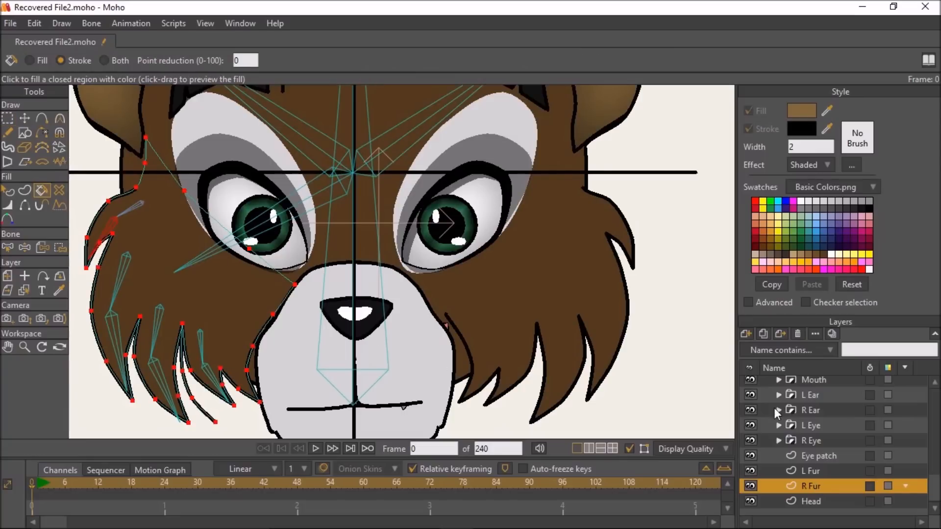
Step: In the Head bone layer, draw a two-bone chain along the stroked R Fur strand as children of the bone crossing the R Eye
scroll(783, 446, up, 2)
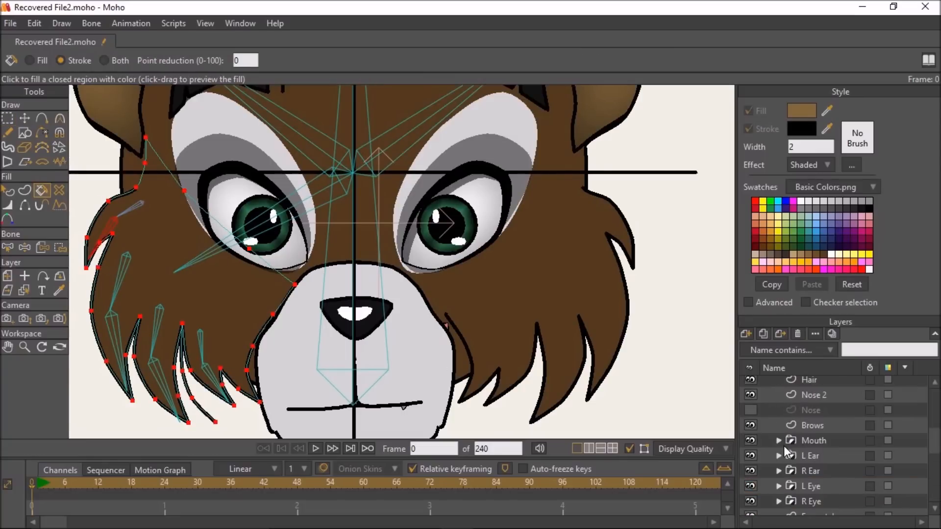
scroll(797, 408, up, 2)
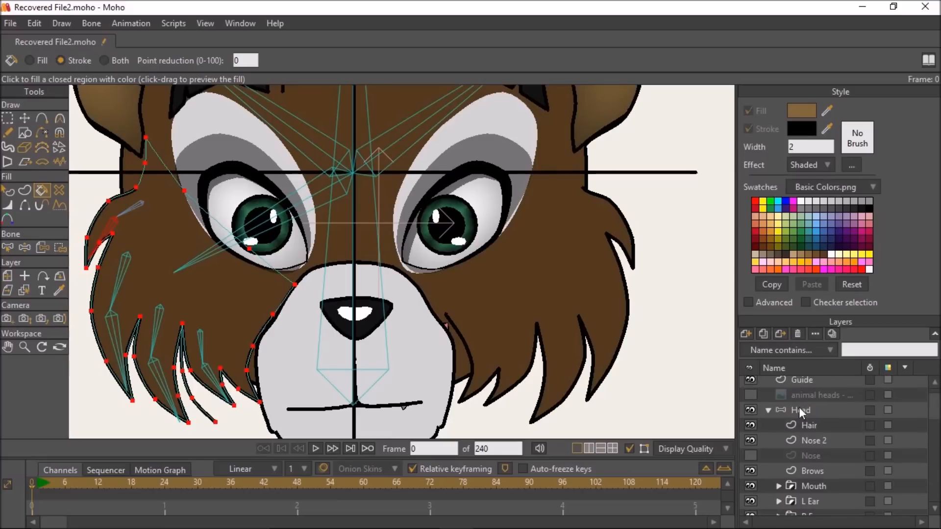
click(798, 410)
click(222, 245)
click(24, 117)
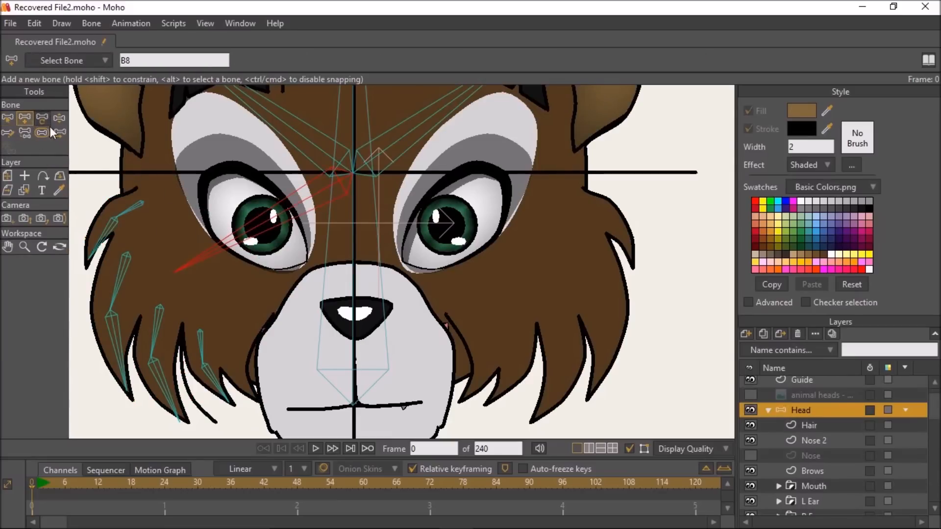
drag(181, 327, 211, 422)
Step: Draw a bone from the guide's centre across the L Eye onto the cheek, with a two-bone child chain down the outermost lower L Fur tuft
key(z)
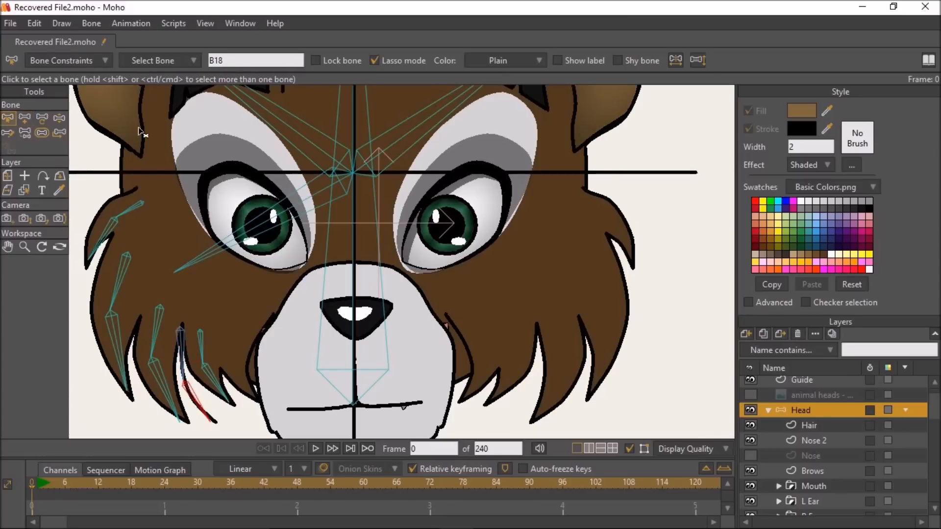
click(393, 156)
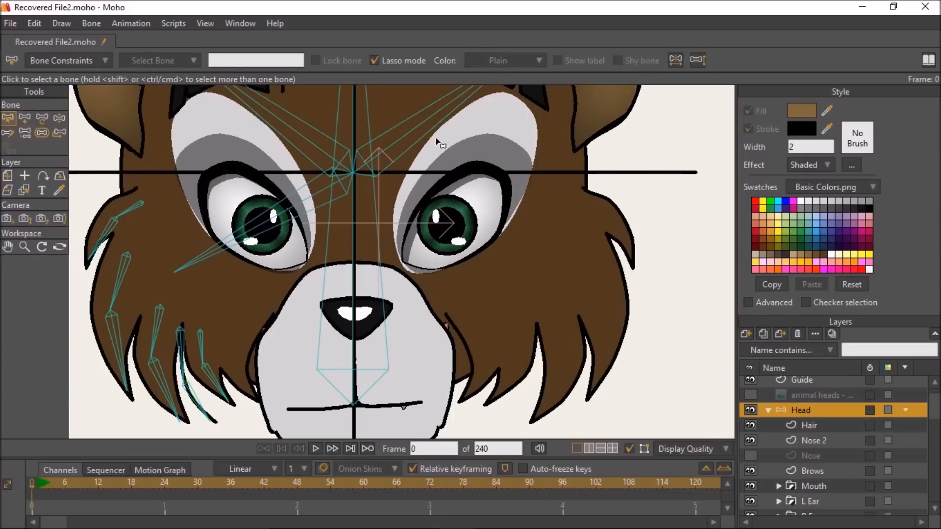
click(355, 148)
click(24, 118)
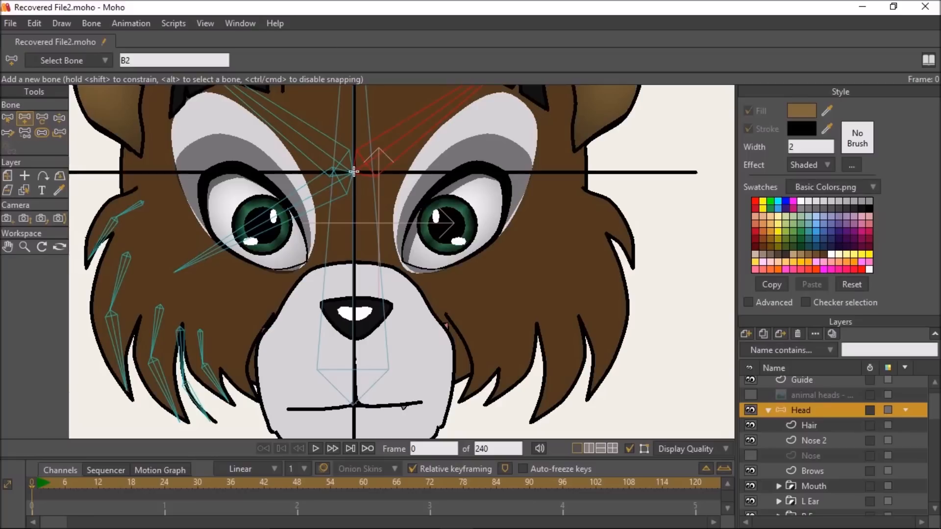
click(354, 171)
drag(430, 228, 597, 371)
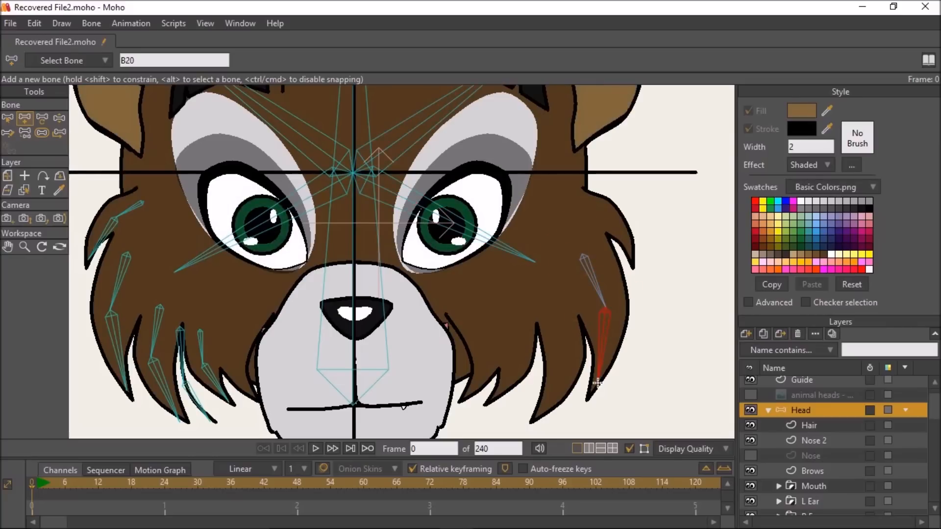
Step: Select the bone crossing the L Eye and draw a two-bone child chain down the second lower tuft of the L Fur
key(z)
click(476, 235)
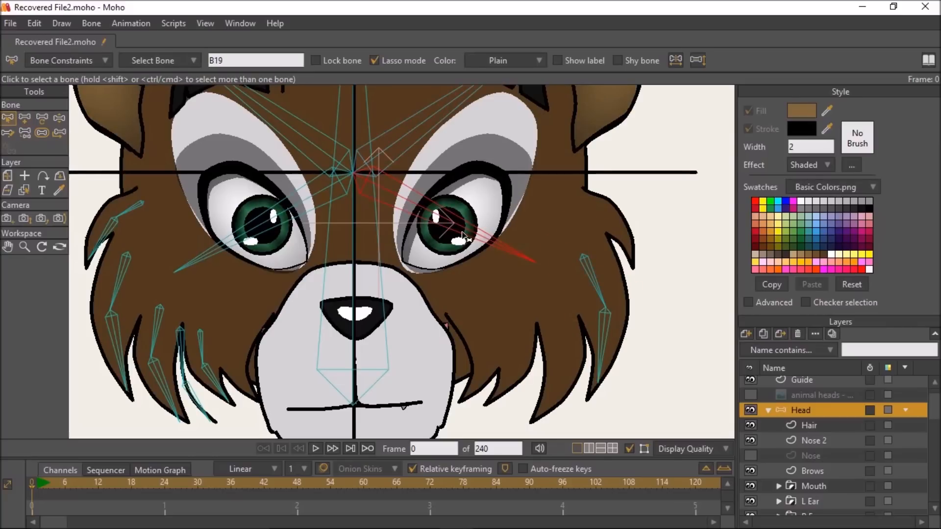
click(25, 118)
drag(549, 294, 549, 407)
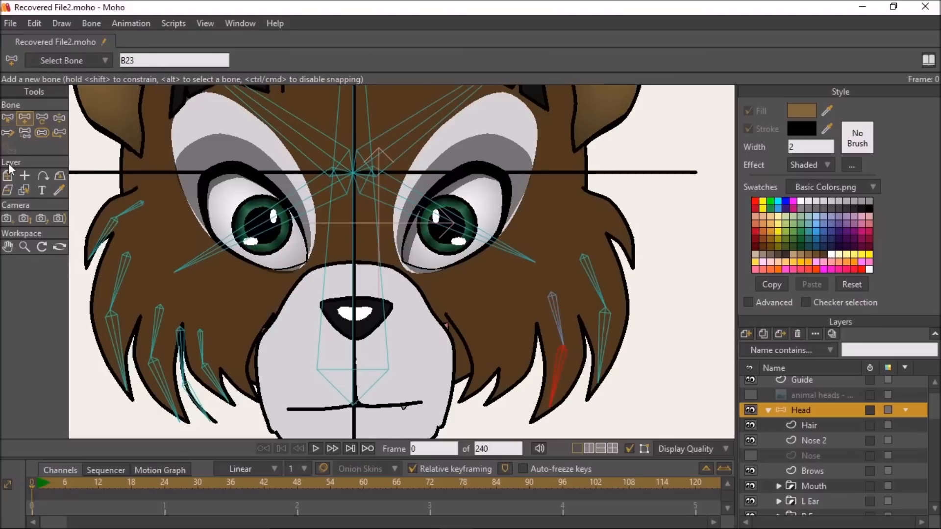
Step: Reselect the bone crossing the L Eye and draw a two-bone child chain down the L Fur beside the muzzle
click(10, 120)
click(485, 232)
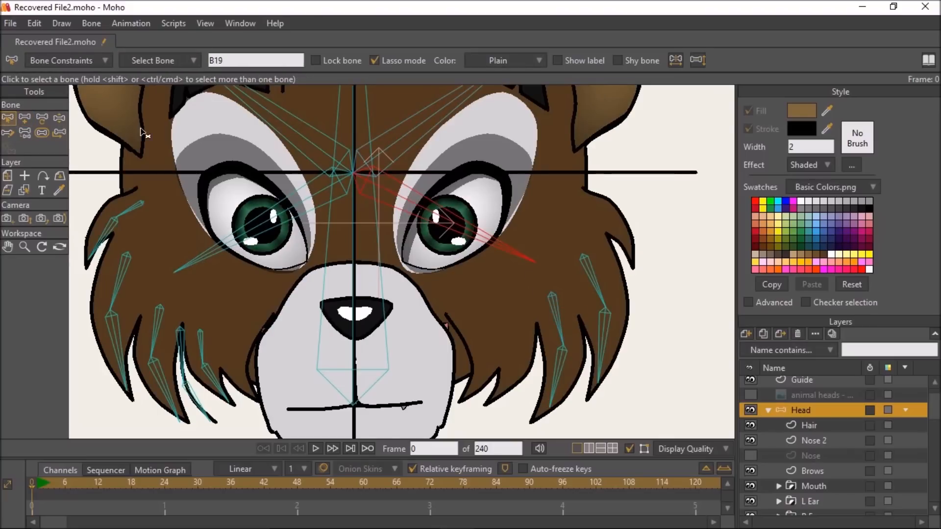
click(27, 121)
drag(493, 309, 495, 337)
drag(495, 336, 492, 372)
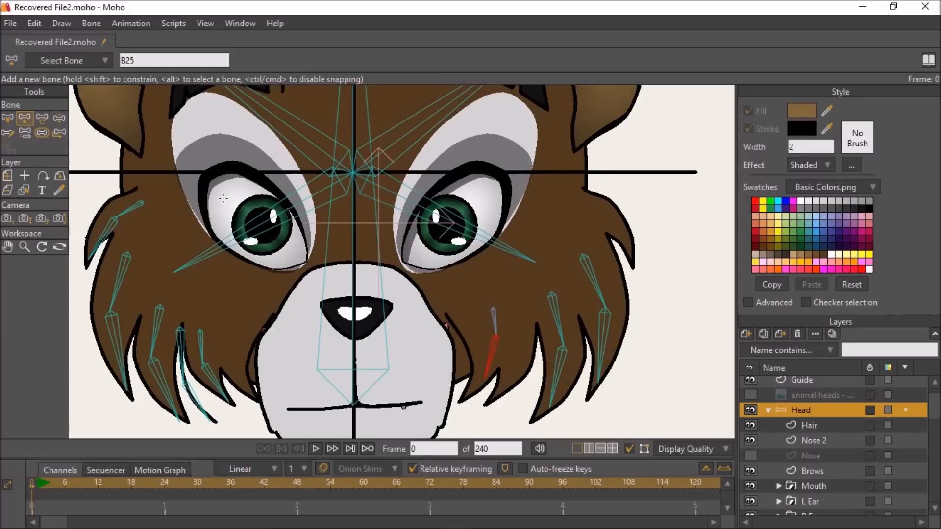
Step: Move the two-bone chain beside the muzzle slightly inward over the innermost tuft of the L Fur
click(10, 120)
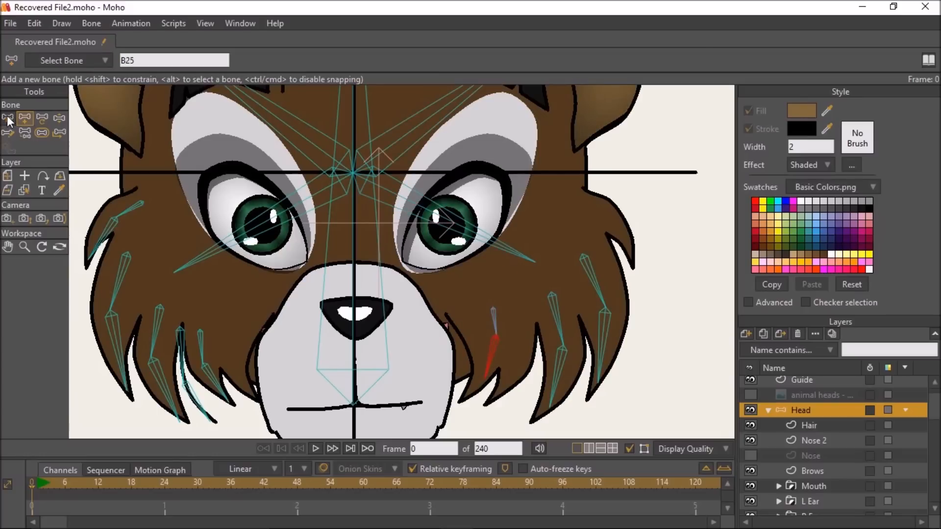
click(41, 118)
click(488, 324)
drag(489, 319, 483, 320)
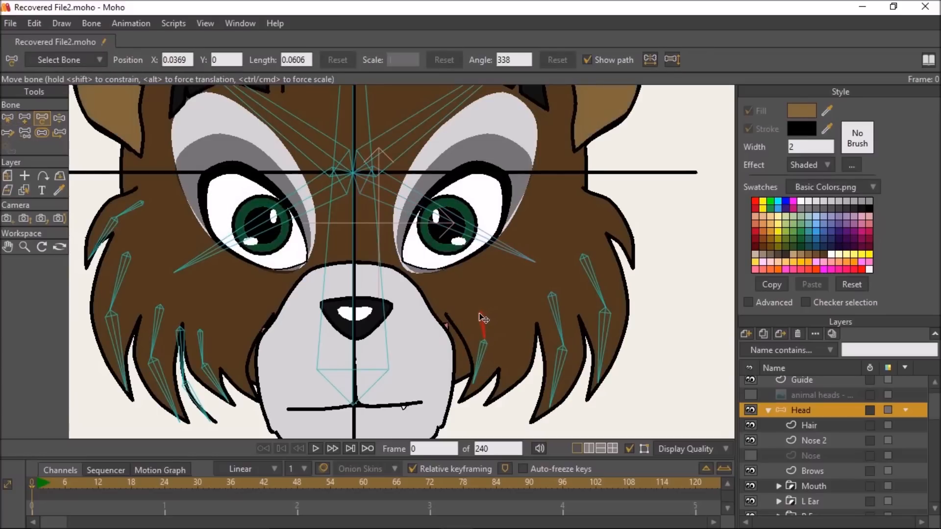
Step: Reselect the bone crossing the L Eye and draw a two-bone child chain into the L Fur tuft between the innermost and second tufts
click(10, 119)
click(453, 218)
click(24, 119)
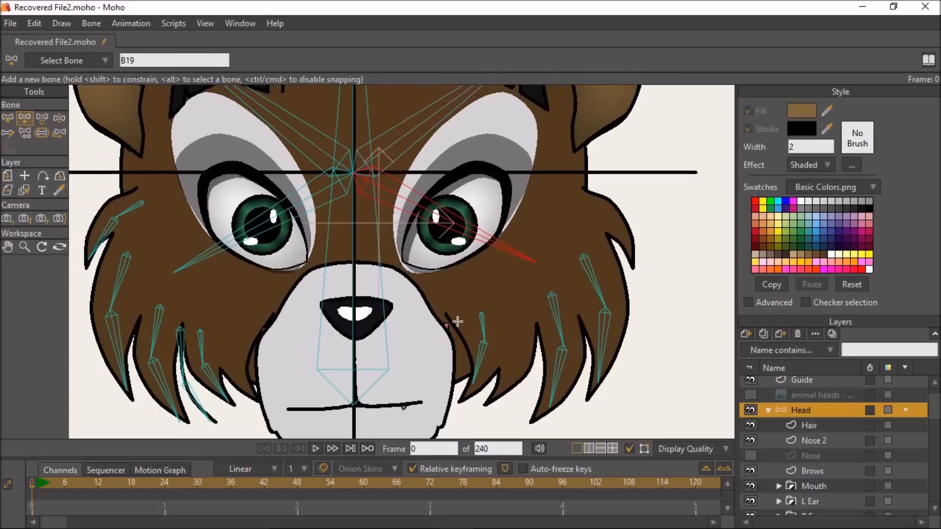
drag(514, 316, 508, 392)
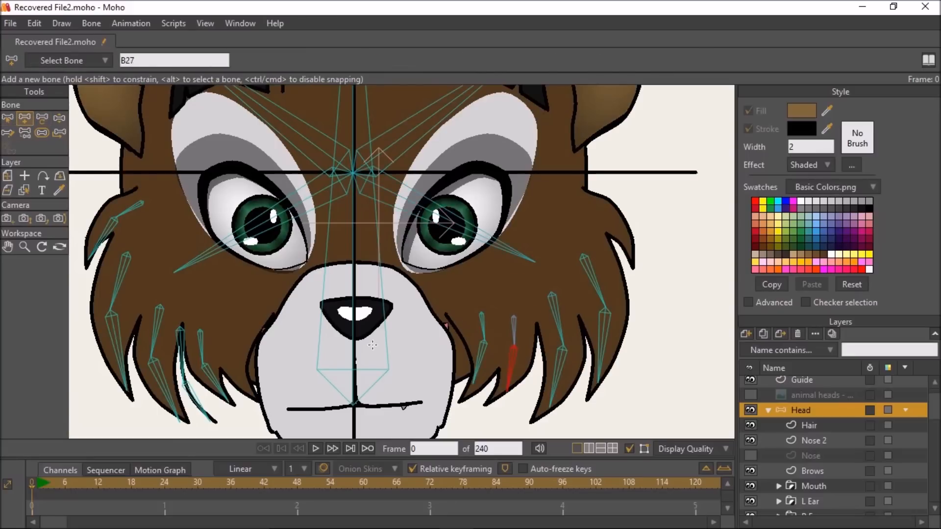
Step: Reselect the bone crossing the L Eye and draw a two-bone child chain into the upper outer tuft of the L Fur
click(8, 119)
click(420, 205)
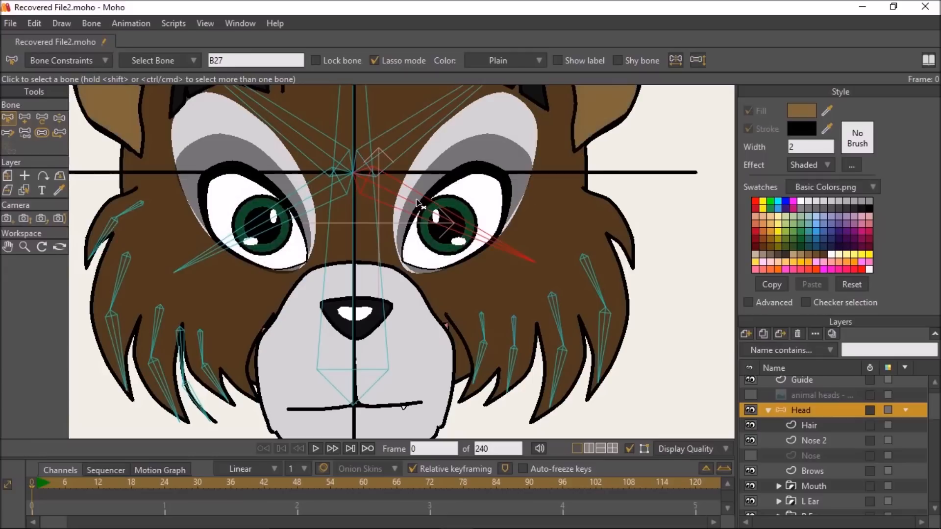
click(24, 119)
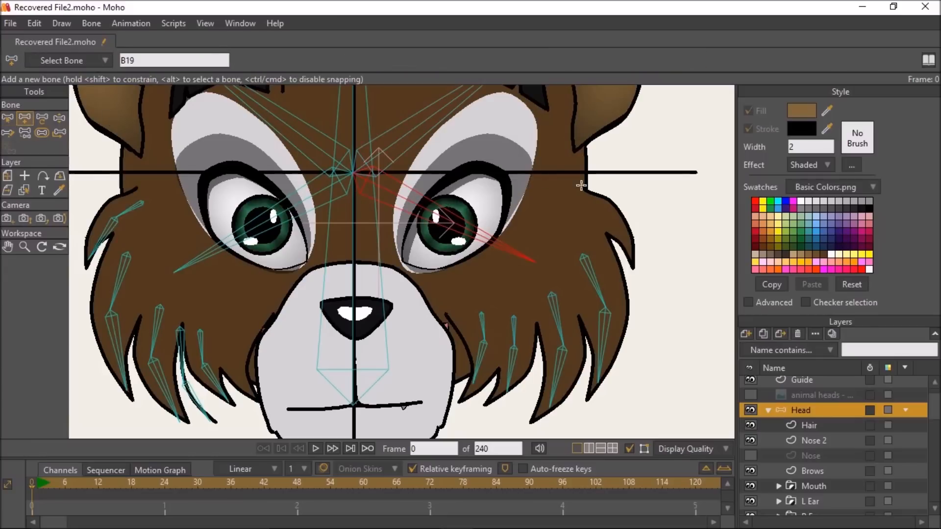
drag(592, 202, 623, 244)
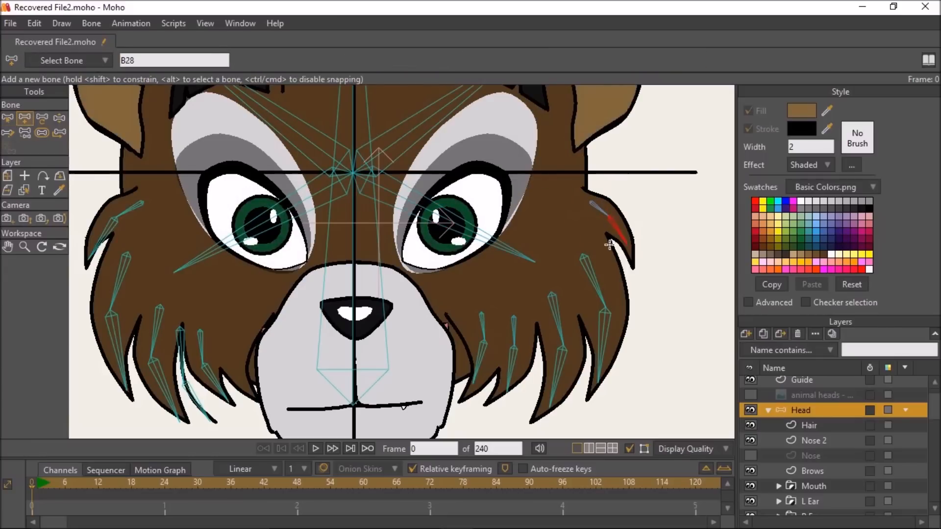
Step: Select the main head bone and draw a single child bone from the top of the muzzle down to the chin
scroll(567, 245, down, 2)
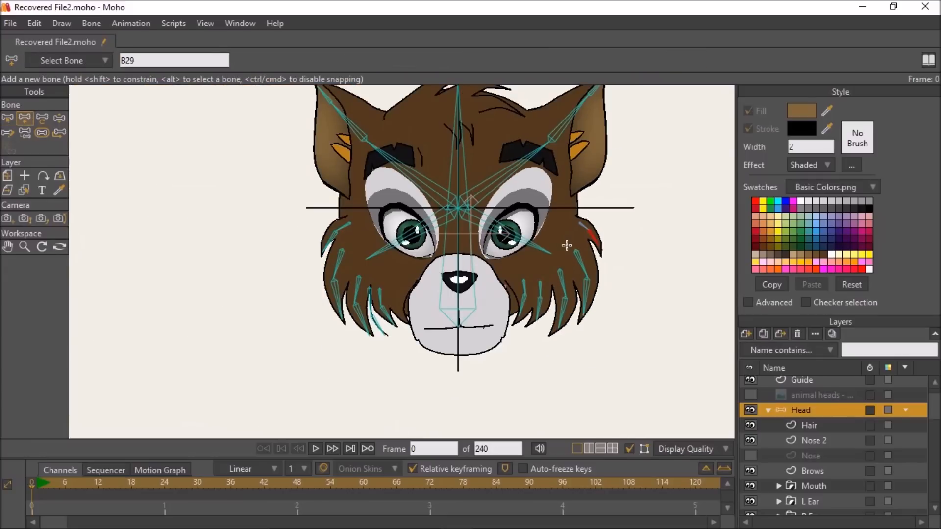
drag(562, 235, 568, 271)
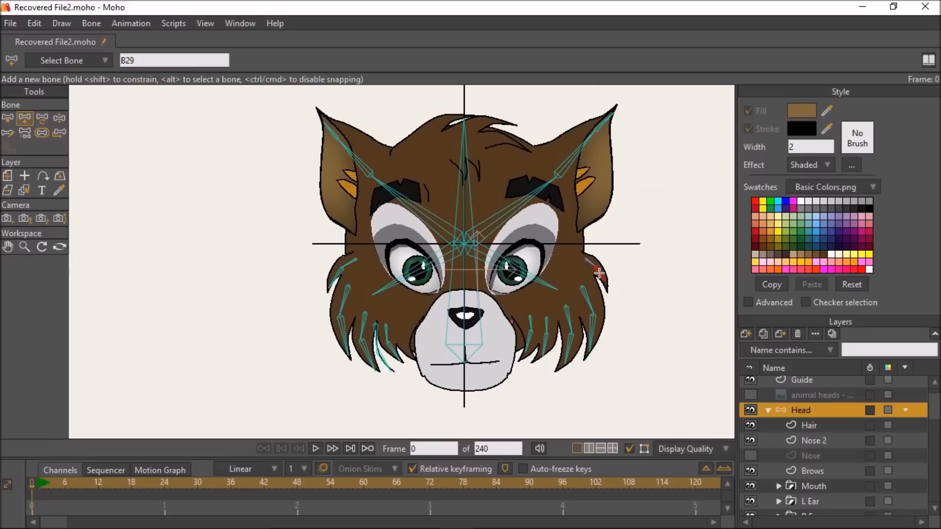
click(12, 122)
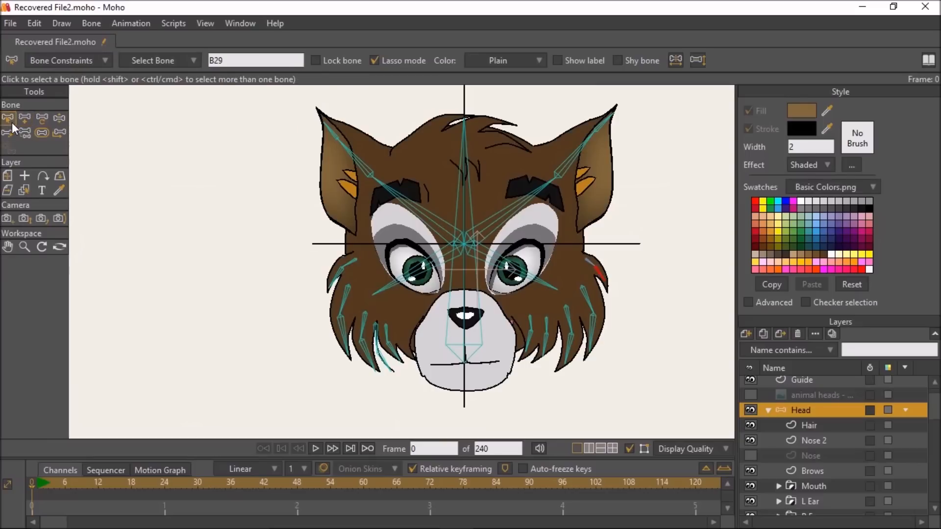
scroll(475, 326, down, 1)
scroll(475, 326, up, 2)
click(476, 326)
click(22, 118)
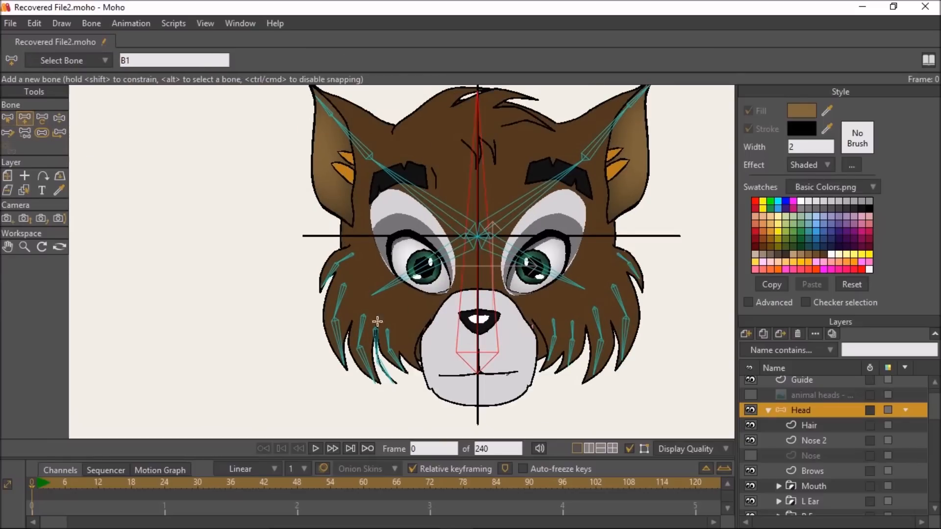
scroll(394, 263, up, 1)
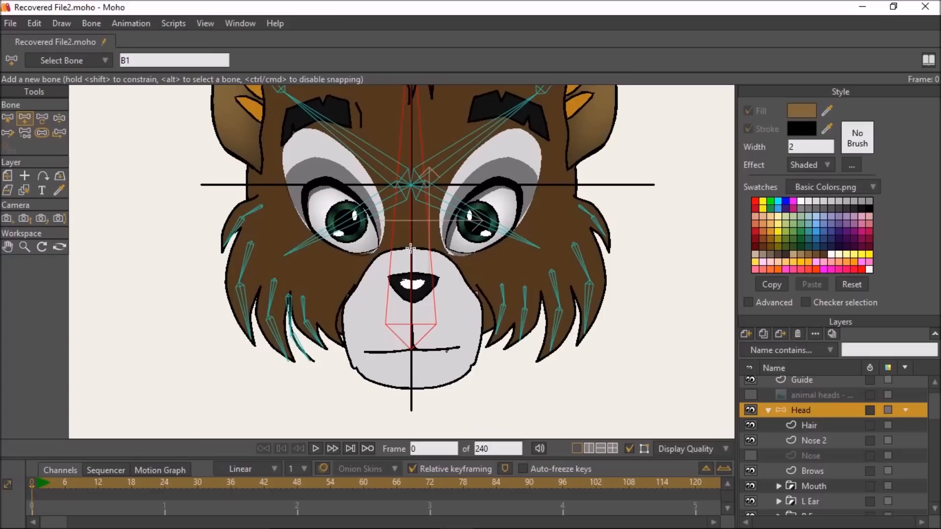
click(410, 249)
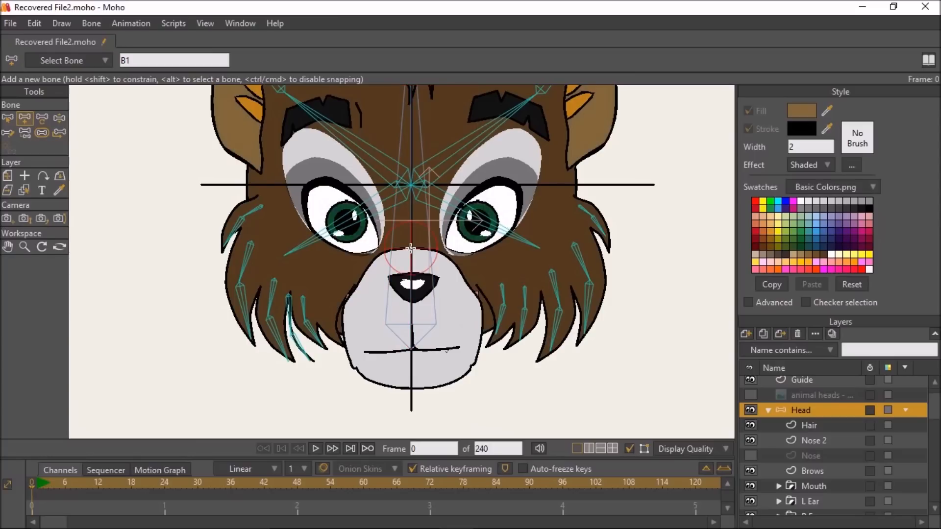
drag(411, 249, 414, 390)
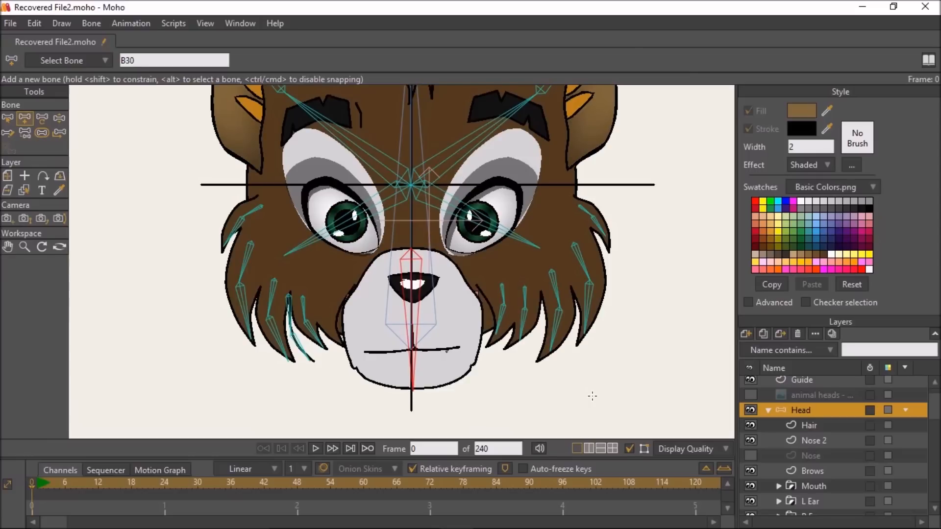
Step: Reselect the main head bone and draw a two-bone child chain along the brow above the R Eye, from inner to outer end
click(9, 118)
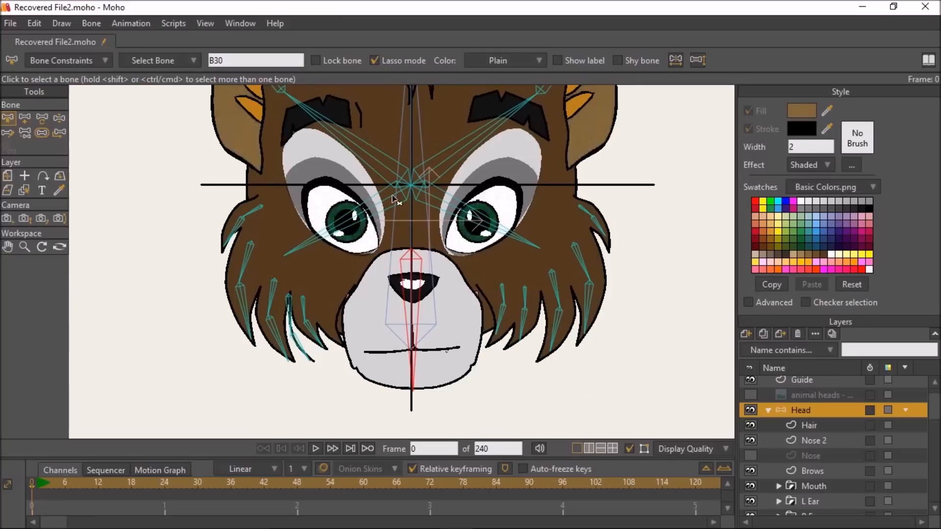
drag(402, 195, 432, 271)
key(a)
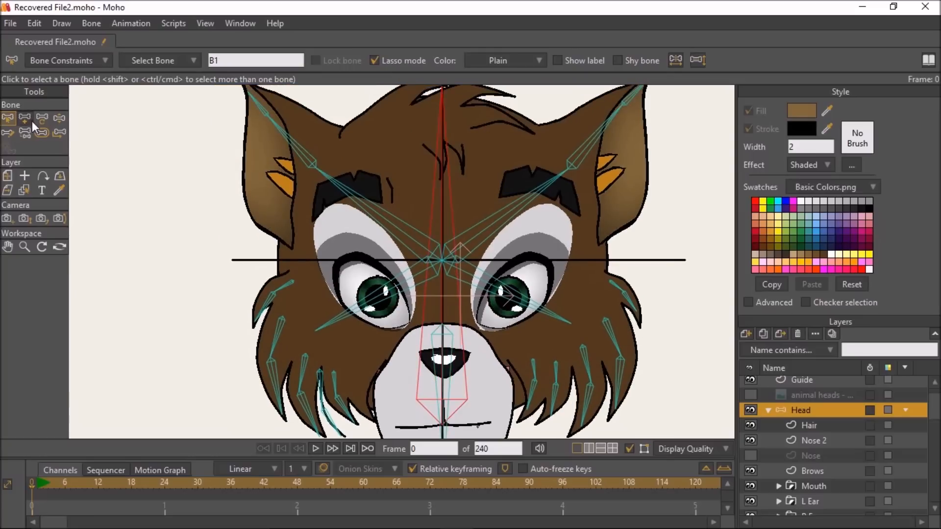
scroll(399, 195, up, 2)
drag(362, 183, 247, 211)
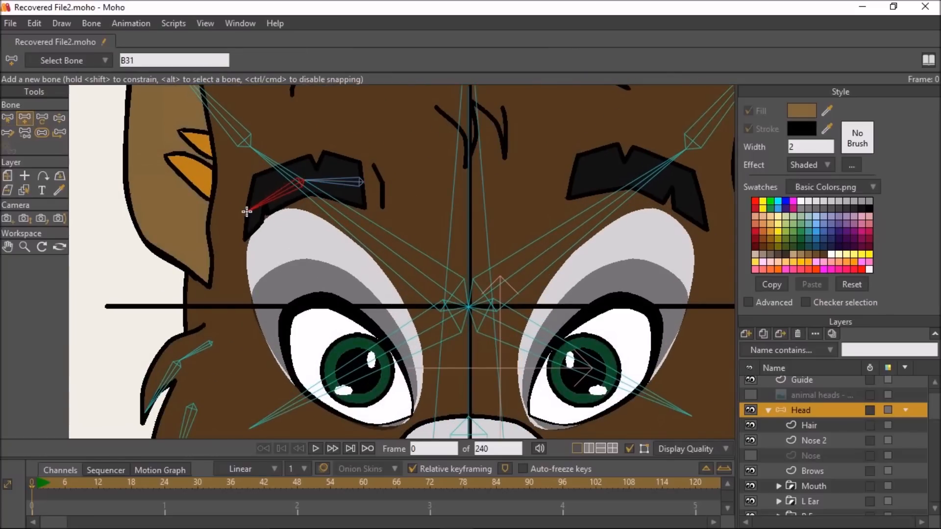
Step: Reselect the main head bone and draw a two-bone child chain along the brow above the L Eye, from inner to outer end
click(8, 119)
click(434, 208)
click(452, 203)
click(25, 118)
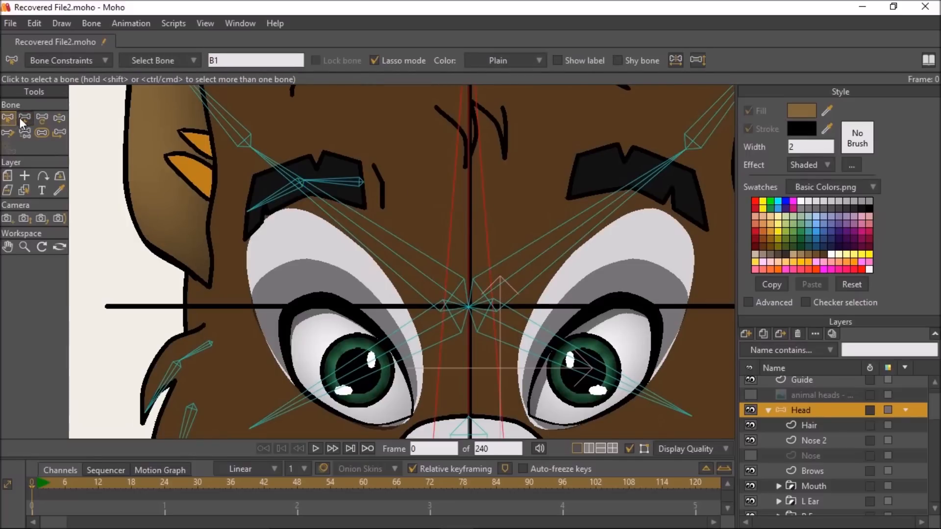
scroll(387, 186, down, 2)
drag(335, 190, 321, 190)
mouse_move(387, 192)
mouse_down()
mouse_move(420, 185)
mouse_move(473, 210)
mouse_up()
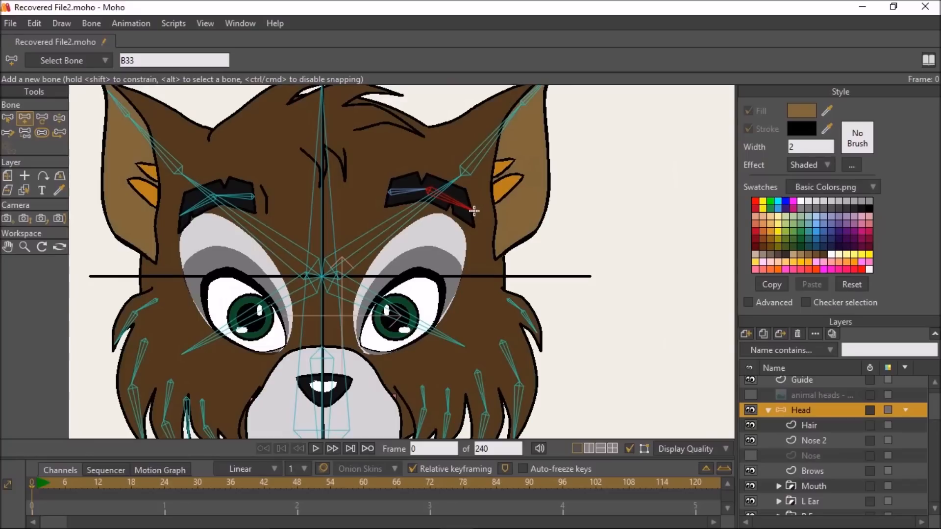
Step: Reselect the main head bone and draw a two-bone child chain through the uppermost hair tuft, ending at the crown
click(9, 117)
scroll(361, 206, down, 3)
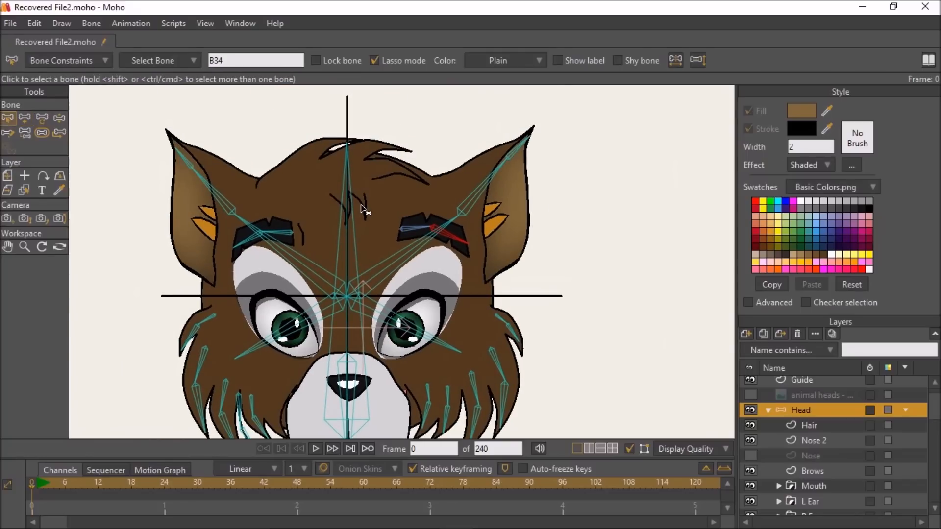
scroll(362, 206, up, 2)
click(353, 246)
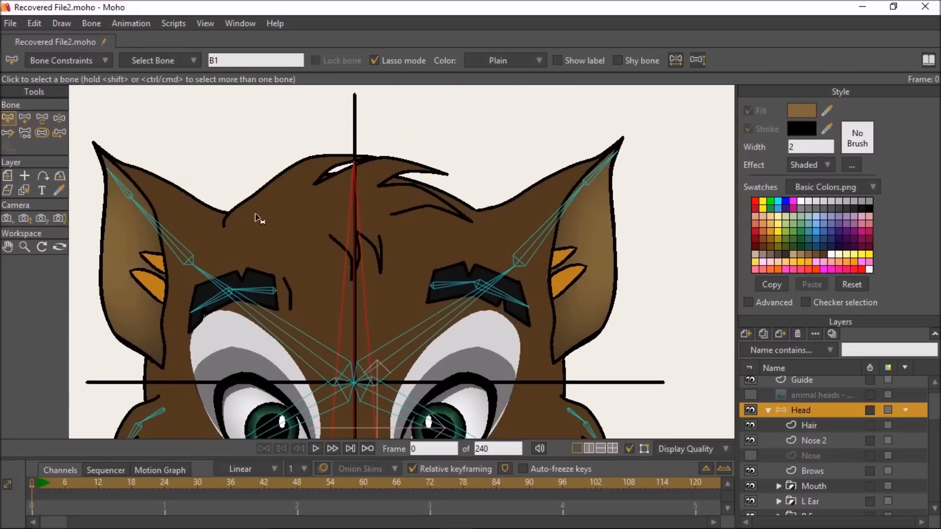
click(25, 118)
drag(264, 202, 358, 160)
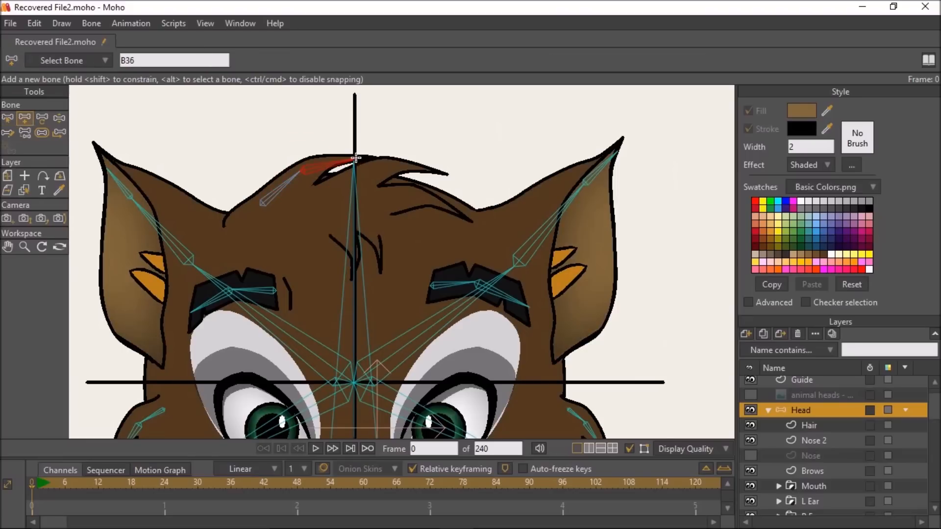
Step: Reselect the main head bone and draw a two-bone child chain through the middle hair tuft out to its tip
click(7, 120)
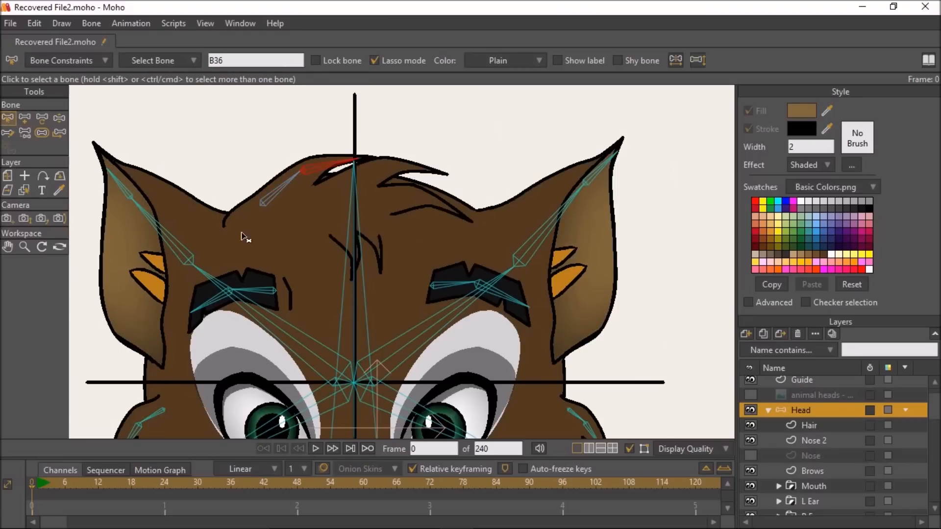
click(346, 289)
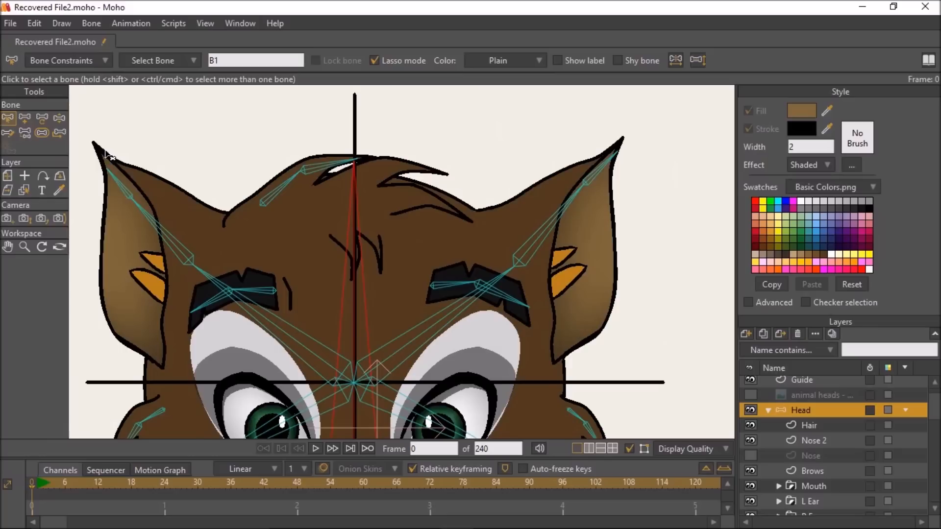
click(24, 117)
drag(284, 214, 371, 170)
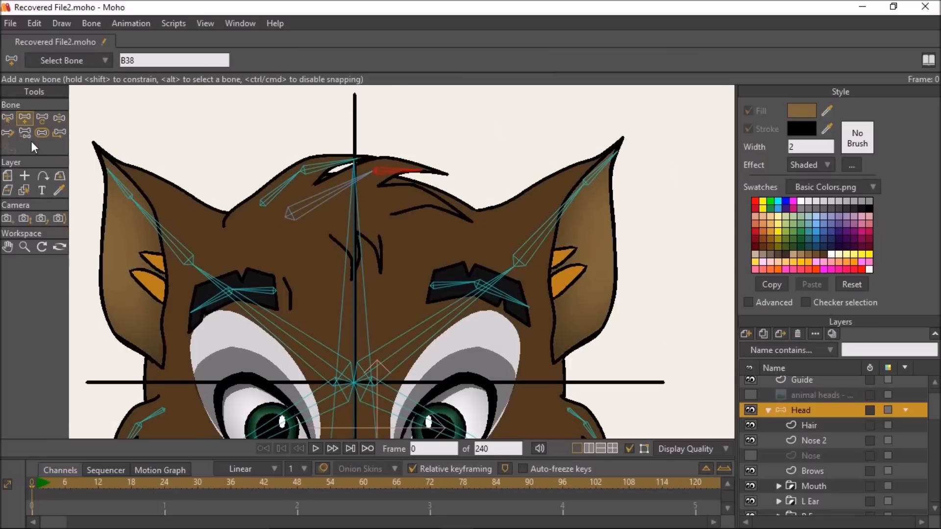
Step: Reselect the main head bone and draw a two-bone child chain through the lowest swept hair tuft toward the L Ear
click(8, 118)
click(336, 336)
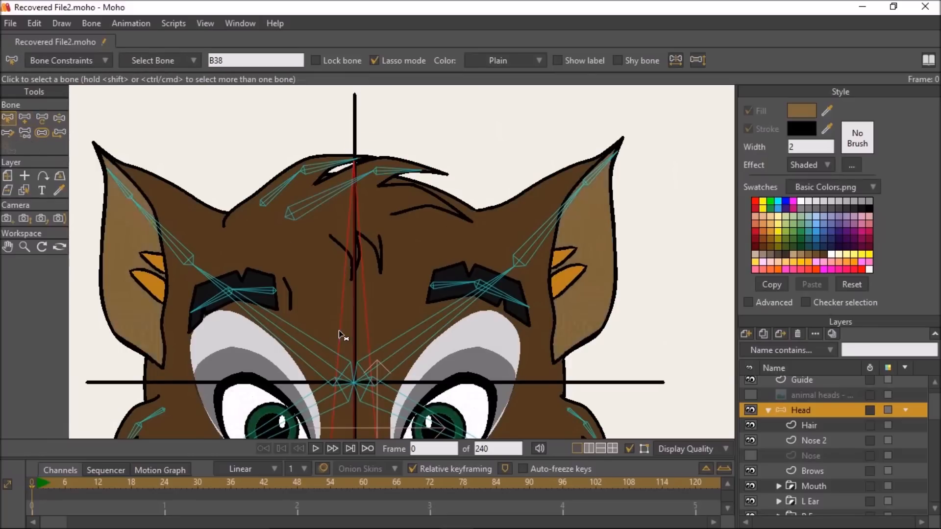
click(24, 118)
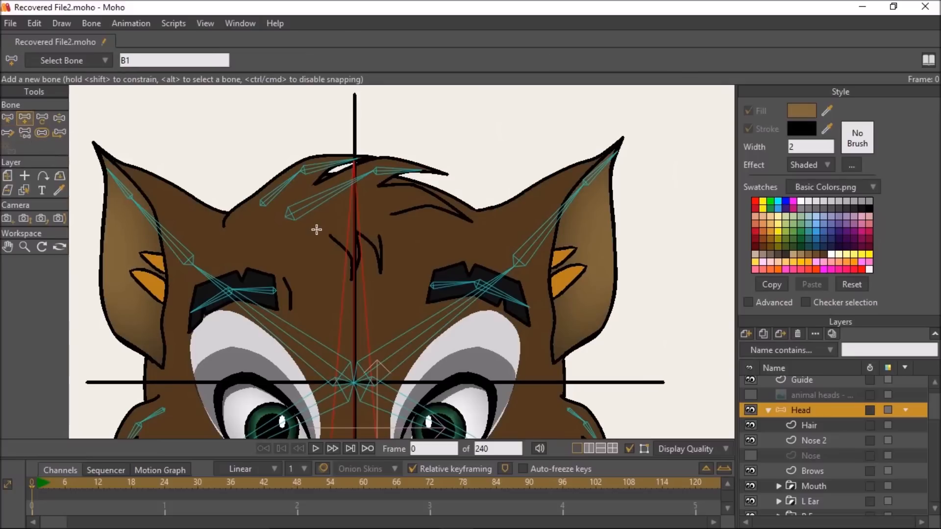
drag(316, 229, 456, 208)
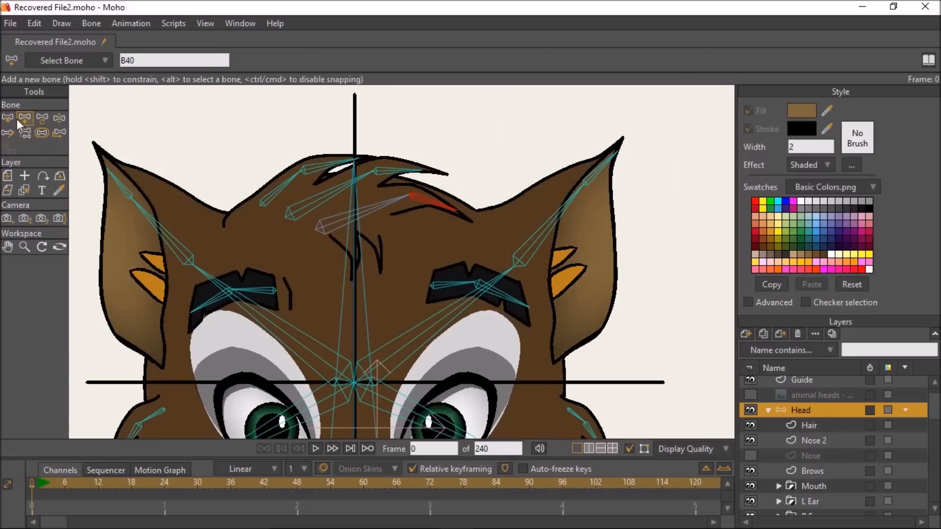
Step: Undo the stray bone on the forehead, reselect the main head bone, and draw a two-bone child chain down the small forehead hair strand
drag(350, 268, 346, 268)
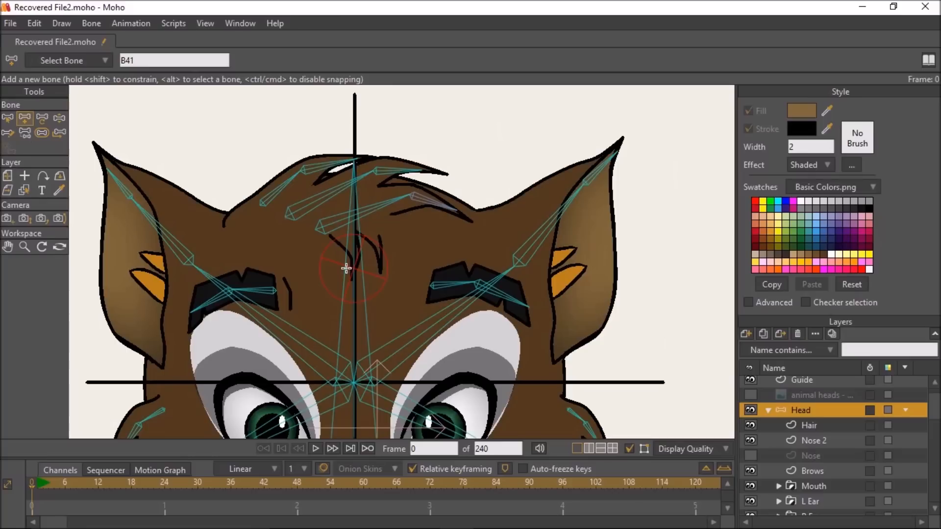
key(ctrl+z)
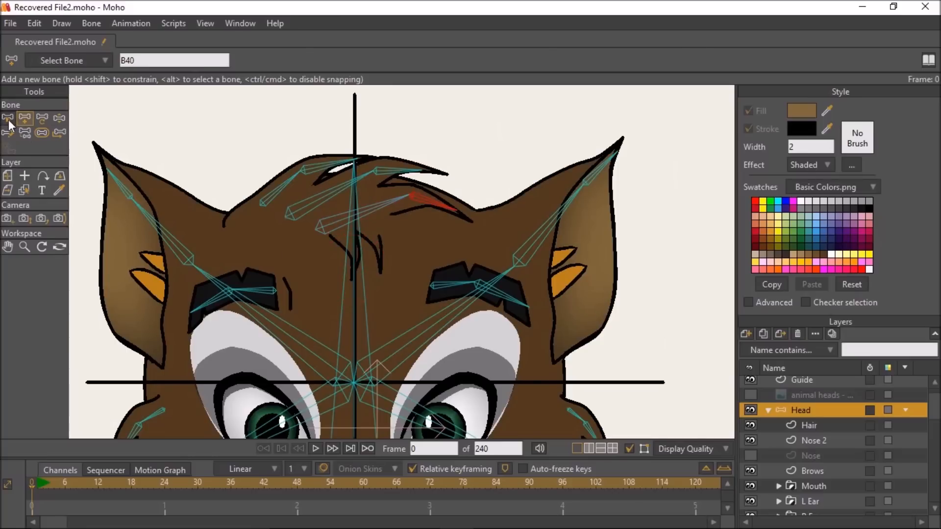
click(8, 120)
click(346, 287)
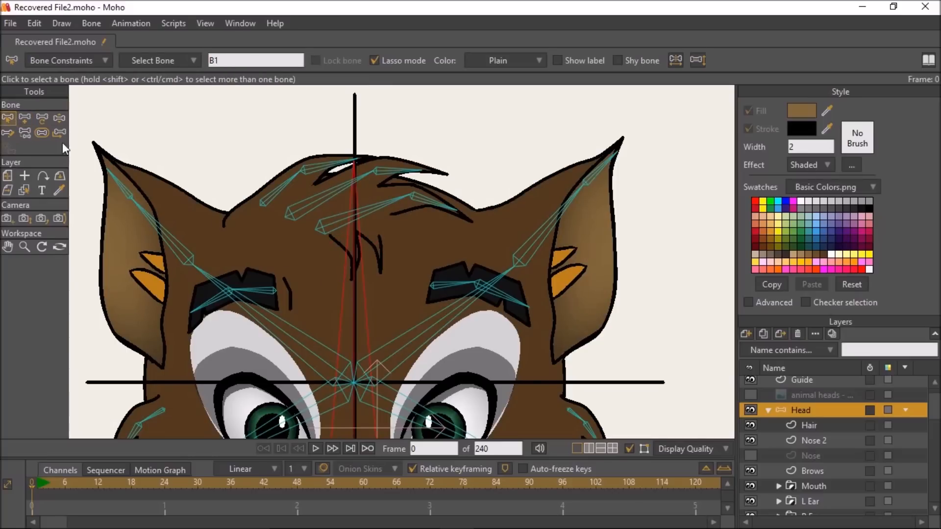
click(24, 117)
scroll(329, 223, up, 4)
drag(362, 201, 400, 239)
drag(399, 239, 420, 298)
Step: Hide the Guide layer and check the complete bone rig over the whole head
scroll(421, 300, down, 3)
scroll(439, 301, down, 3)
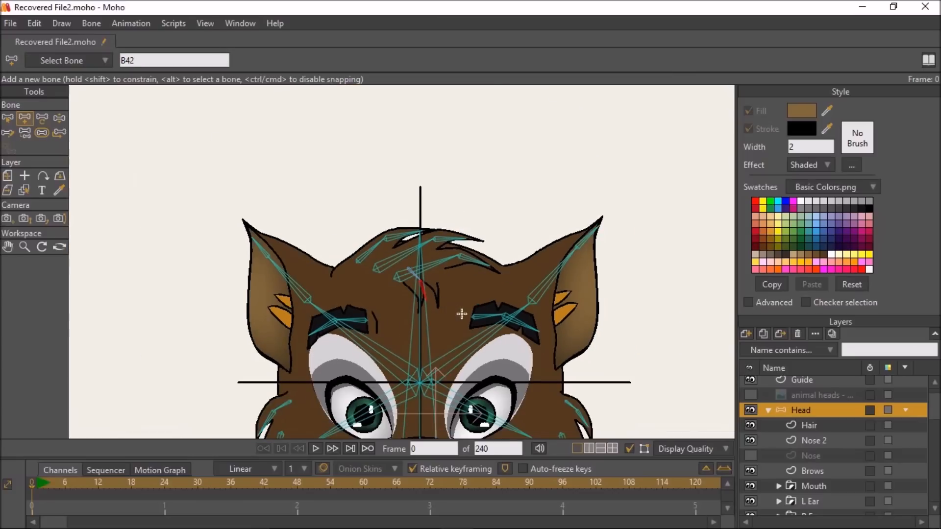
drag(517, 370, 475, 304)
drag(507, 334, 471, 220)
scroll(476, 226, down, 3)
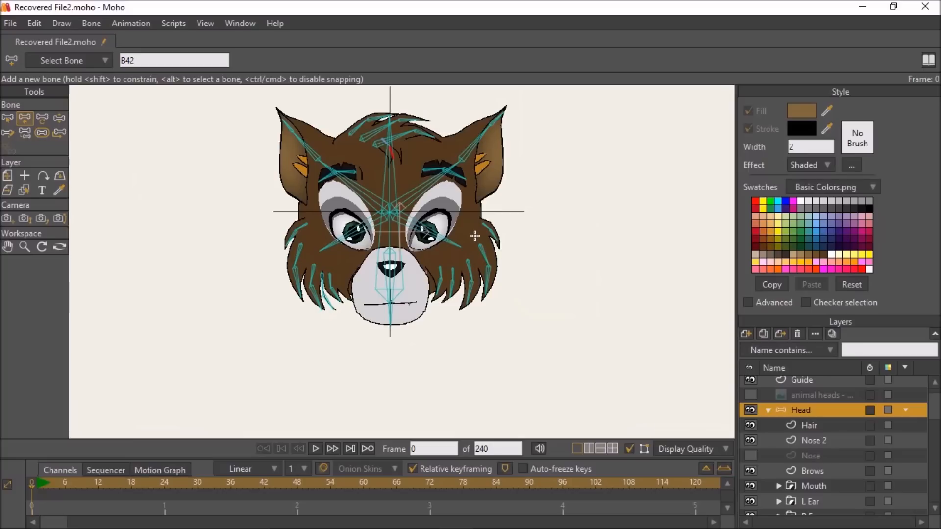
drag(497, 219, 488, 286)
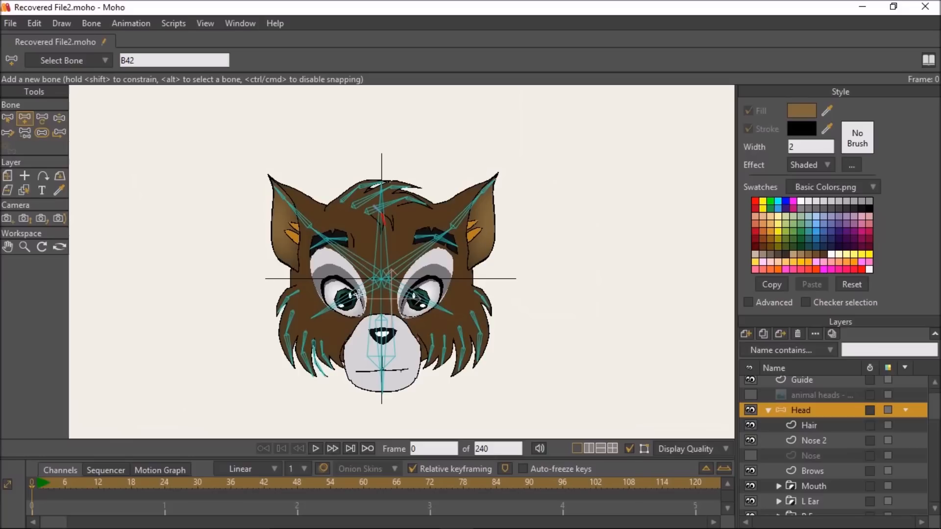
scroll(771, 418, up, 1)
click(751, 384)
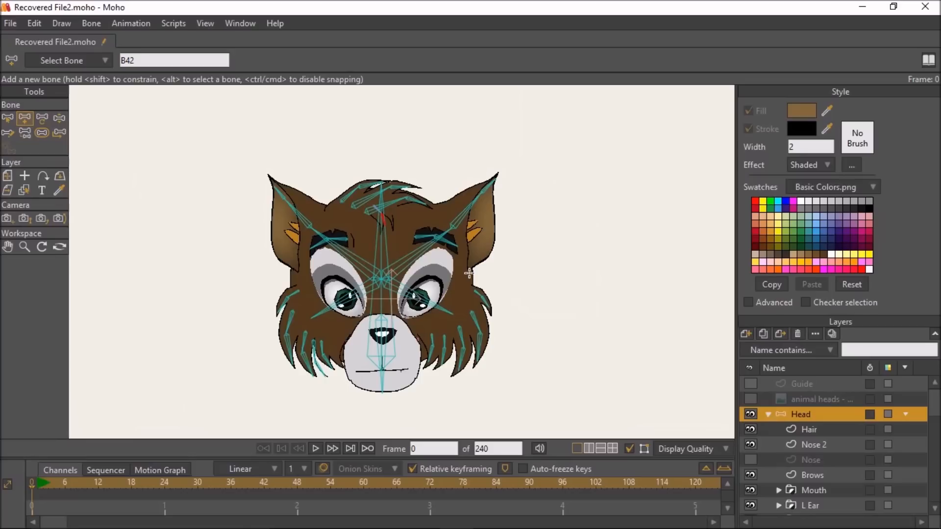
scroll(531, 382, down, 2)
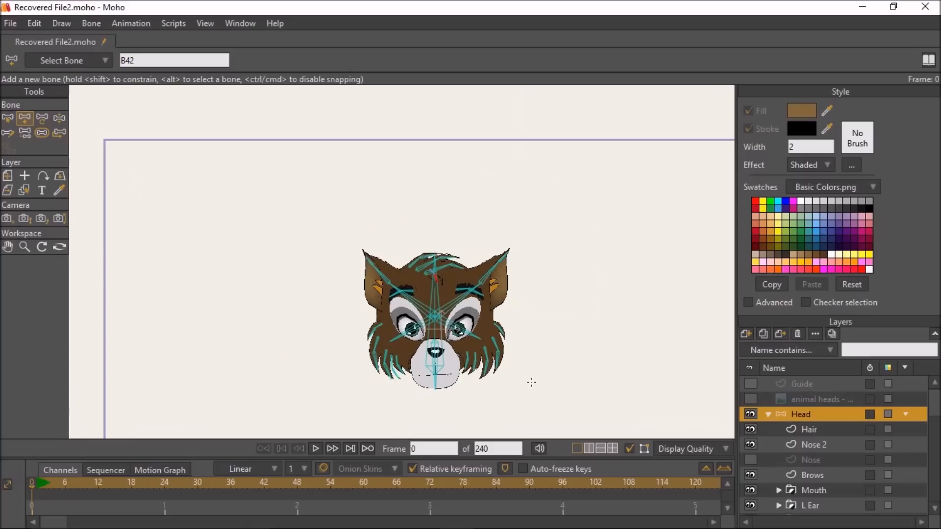
scroll(532, 382, up, 2)
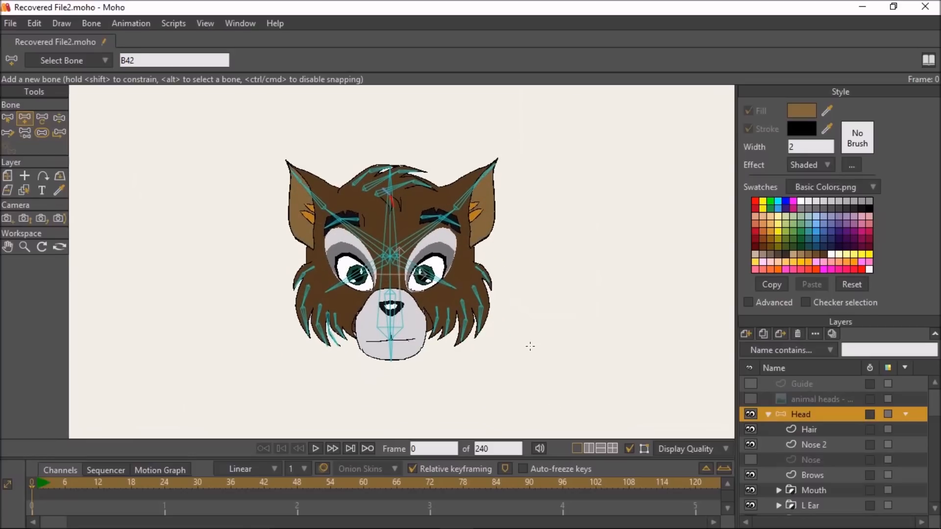
Step: Switch to bone selection and select the R Fur layer inside the Head bone layer
click(766, 415)
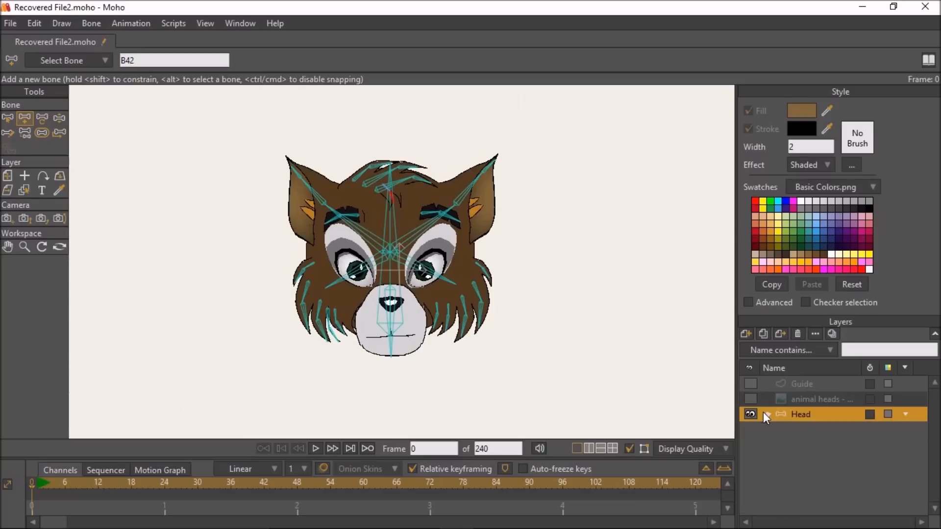
click(9, 119)
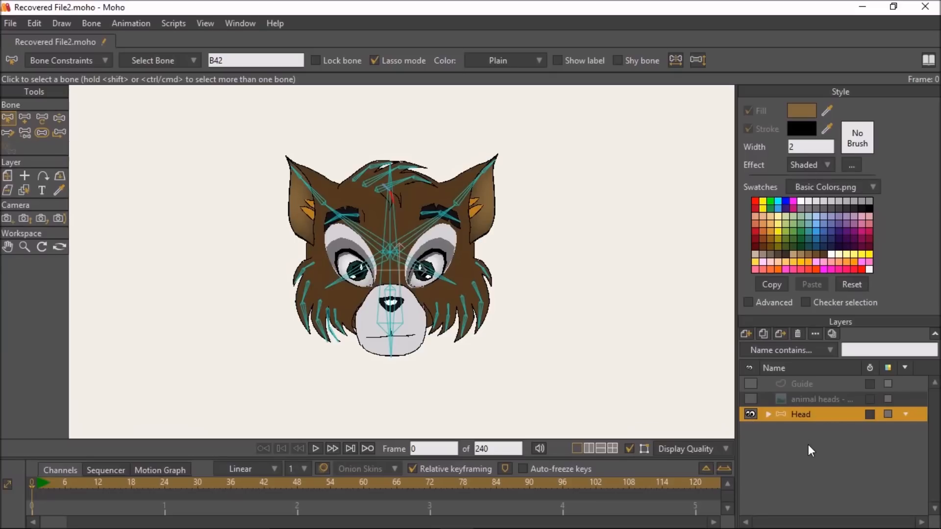
click(769, 415)
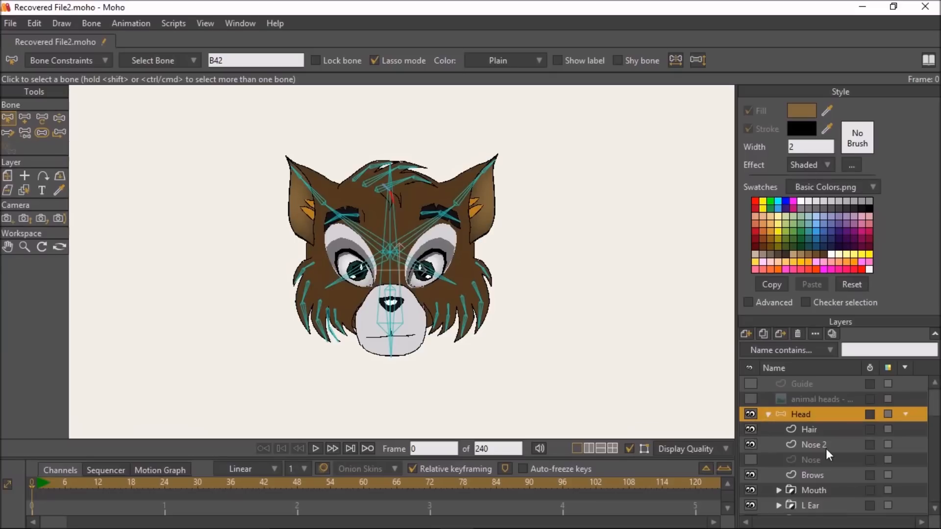
scroll(827, 449, down, 3)
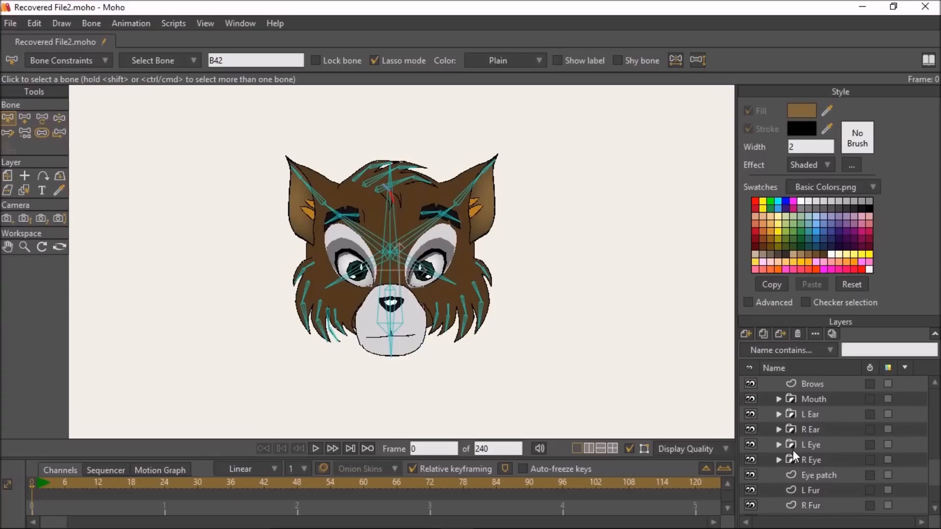
click(813, 504)
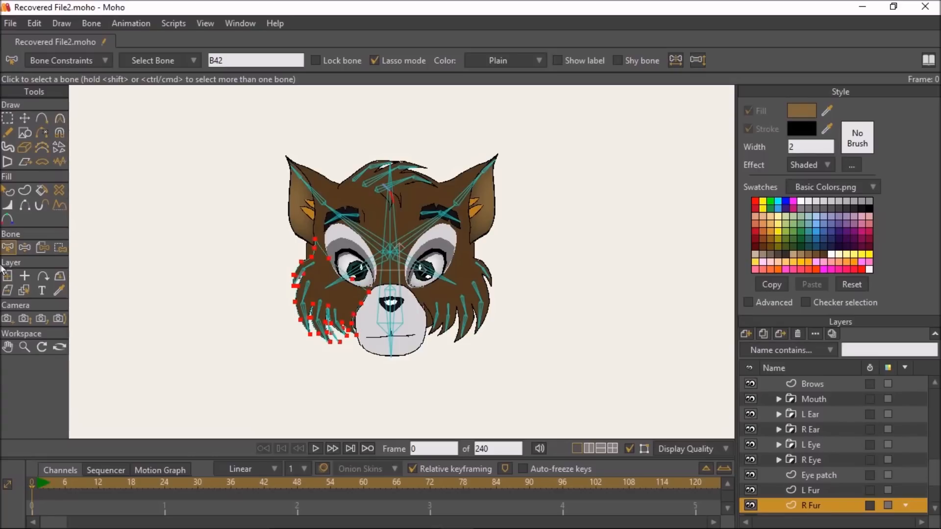
Step: Select the main head bone in the Head layer and draw a short vertical child bone inside the R Eye's pupil
scroll(361, 328, up, 2)
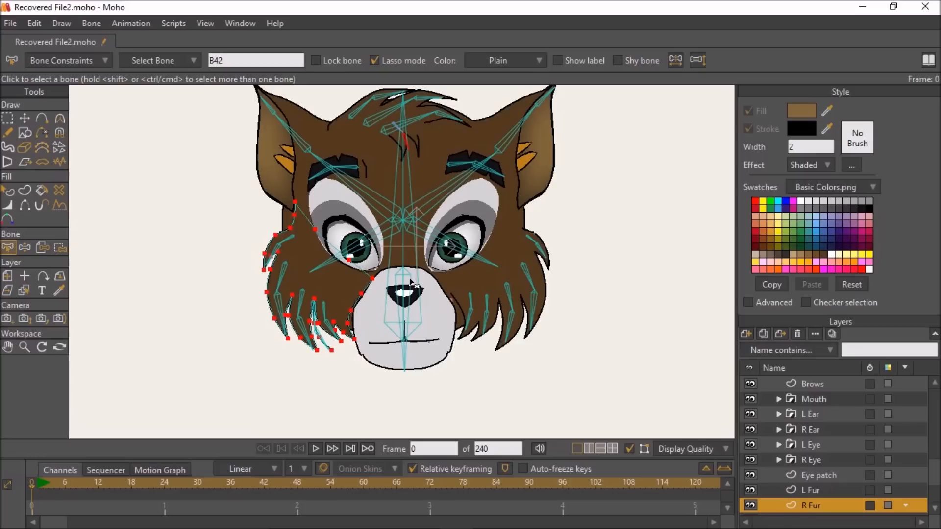
click(396, 269)
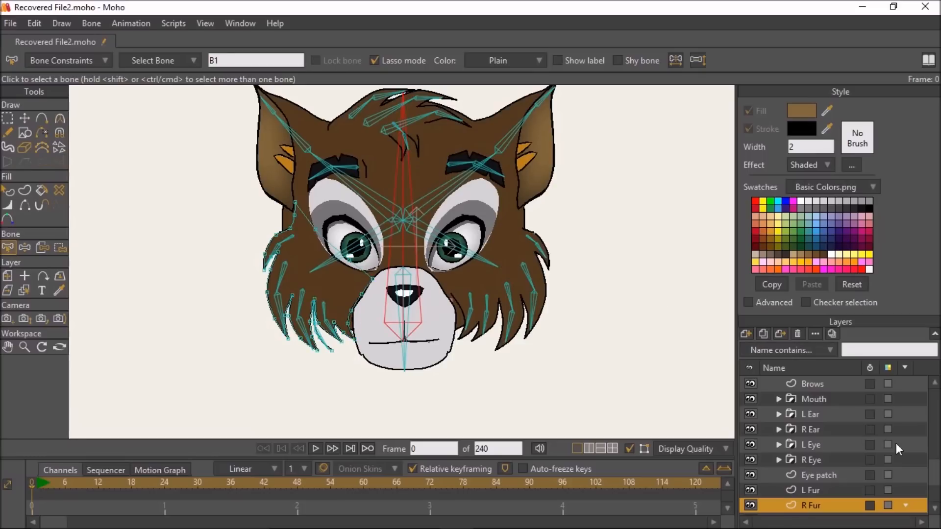
scroll(900, 449, up, 2)
click(809, 415)
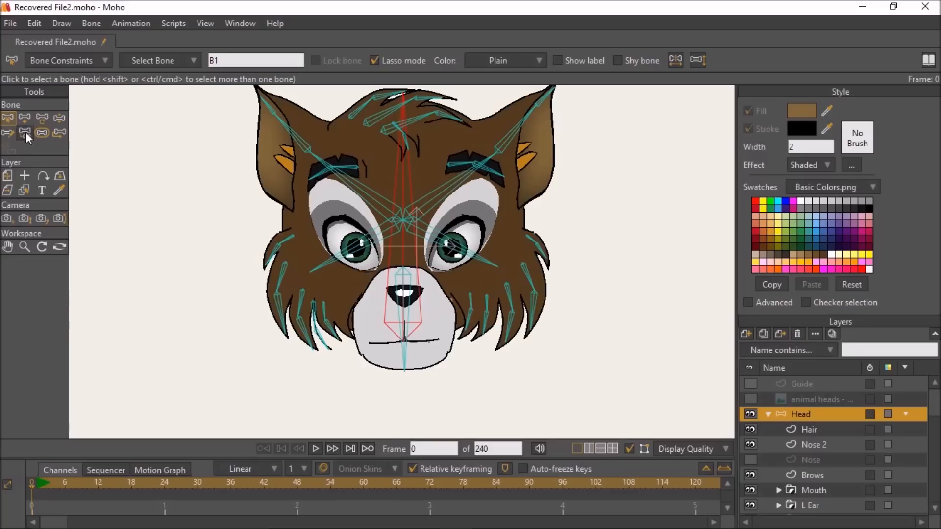
click(25, 118)
scroll(244, 212, up, 2)
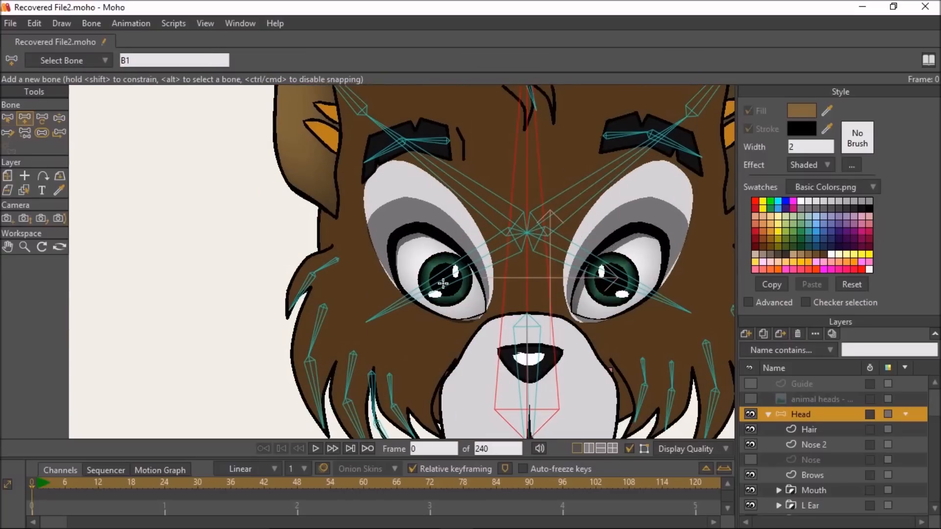
scroll(442, 284, up, 1)
drag(445, 297, 446, 264)
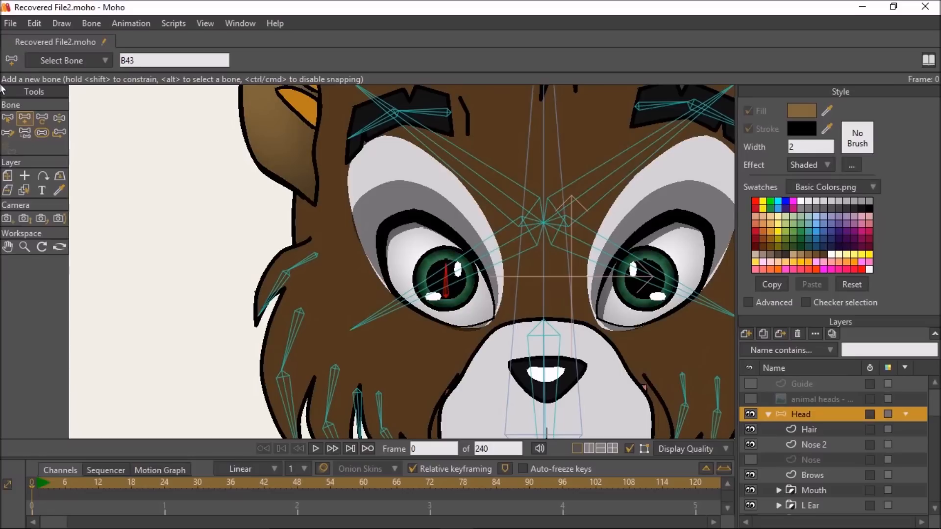
Step: Reselect the main head bone, draw a matching vertical child bone in the L Eye's pupil, and nudge its base into place
click(10, 117)
click(547, 303)
click(24, 118)
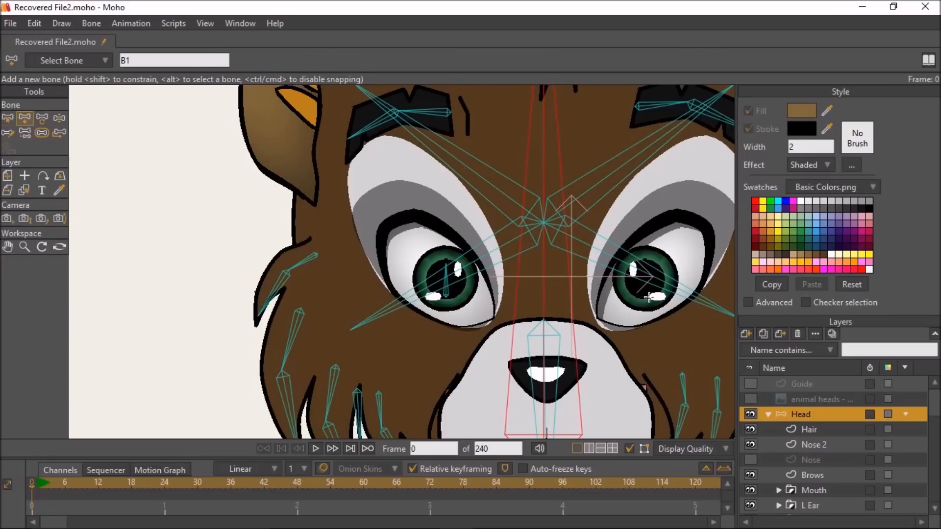
drag(648, 300, 645, 264)
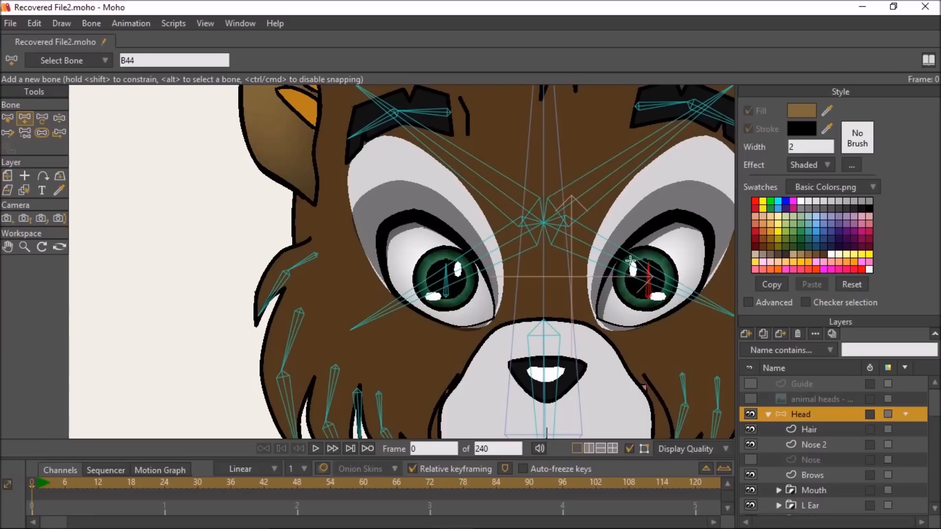
click(42, 118)
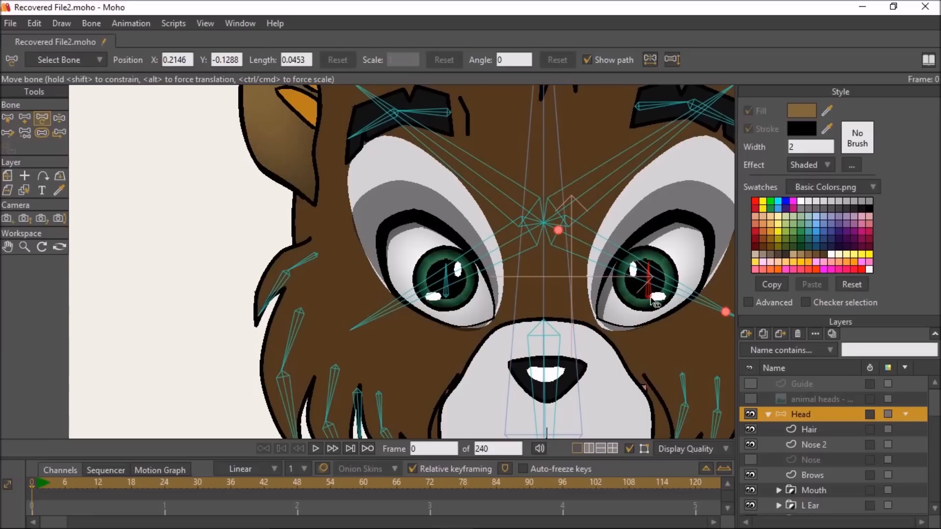
drag(648, 297, 651, 299)
Step: Select the Hair layer and lasso all of its points with the Bind Points tool
scroll(657, 331, down, 5)
click(8, 118)
click(826, 430)
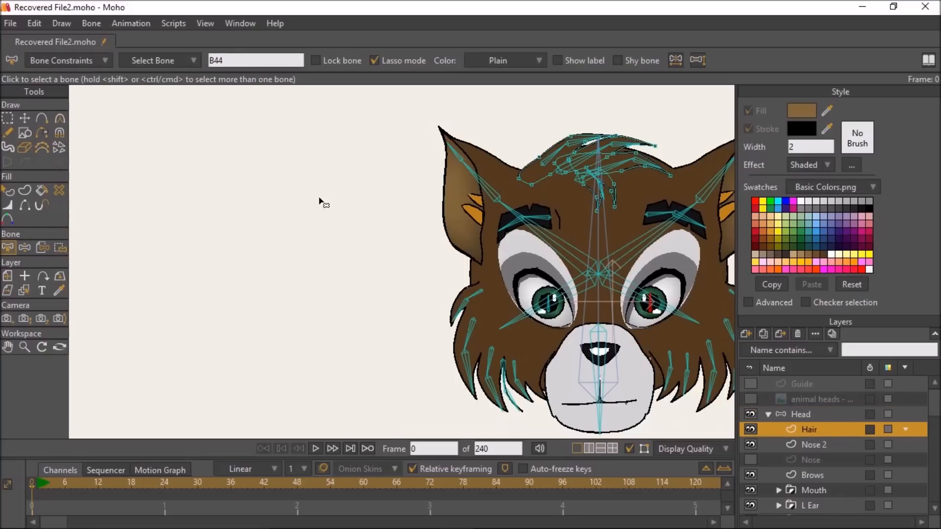
scroll(418, 215, up, 4)
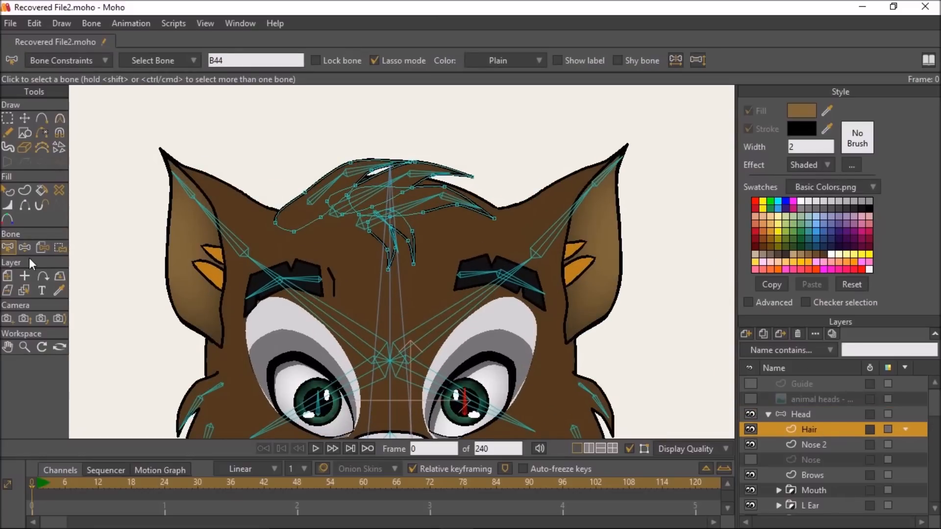
click(55, 248)
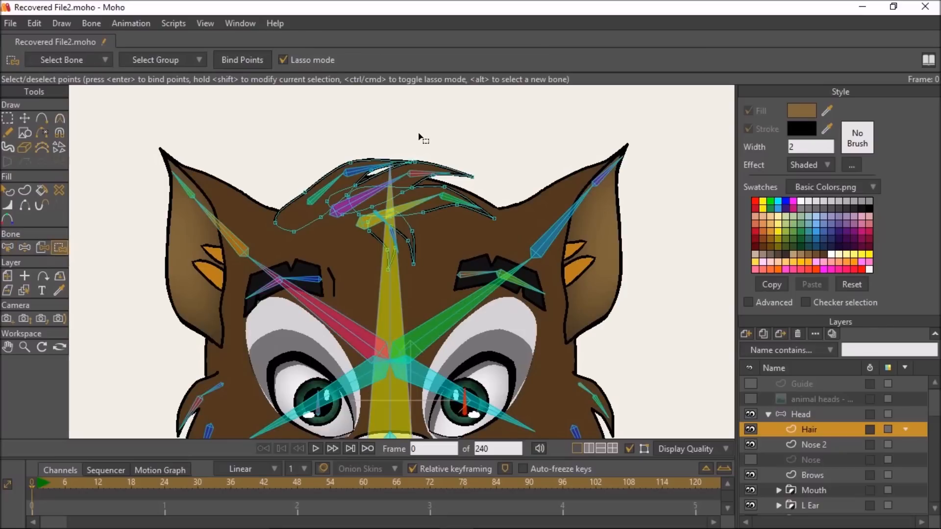
mouse_move(414, 132)
mouse_down()
mouse_move(339, 150)
mouse_move(281, 186)
mouse_up()
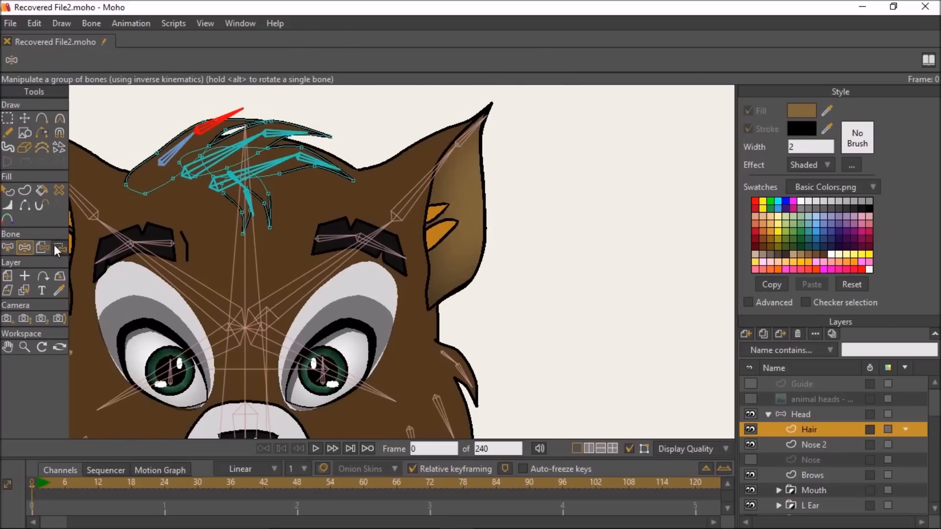
click(56, 247)
mouse_move(152, 131)
mouse_down()
mouse_move(417, 170)
mouse_move(223, 135)
mouse_move(227, 126)
mouse_move(427, 301)
mouse_move(255, 89)
mouse_move(178, 116)
mouse_up()
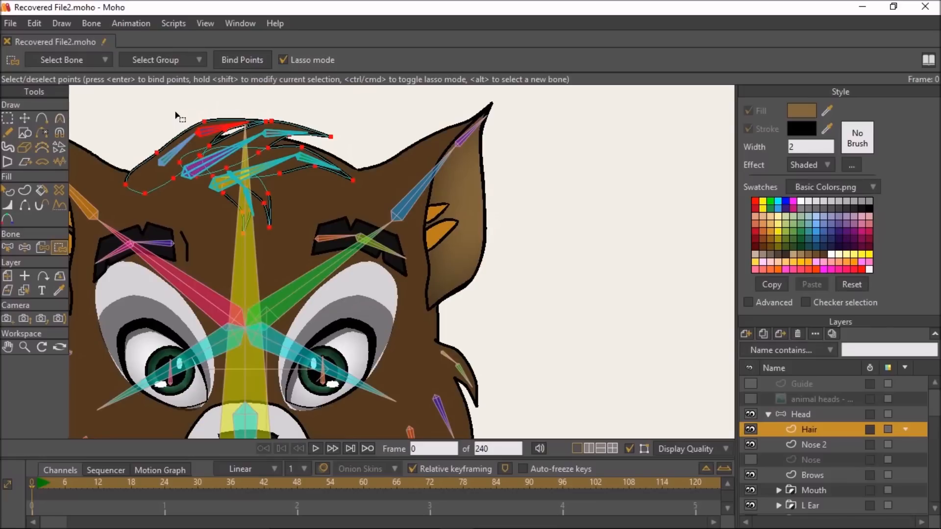
Step: Select the base bone of the topmost hair tuft and bind the tuft's root and surrounding points to it
click(7, 248)
scroll(98, 243, up, 2)
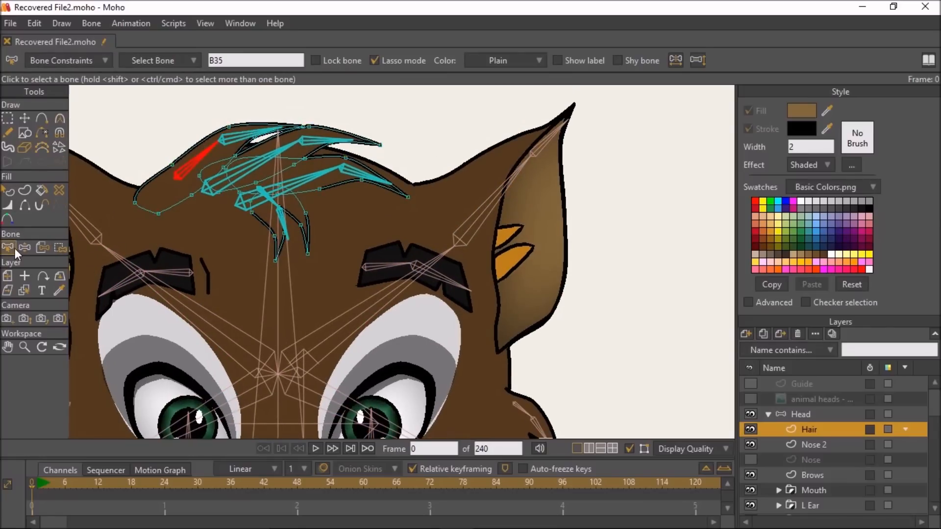
click(153, 180)
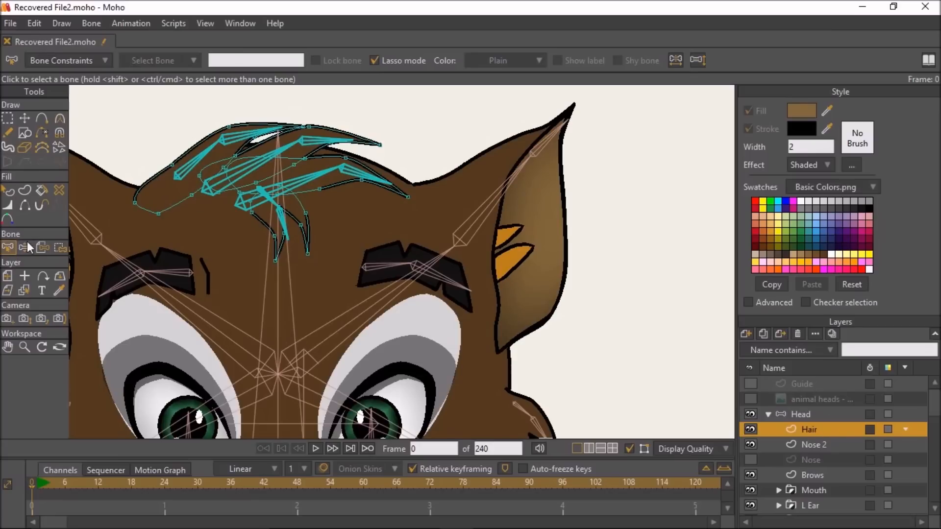
click(8, 119)
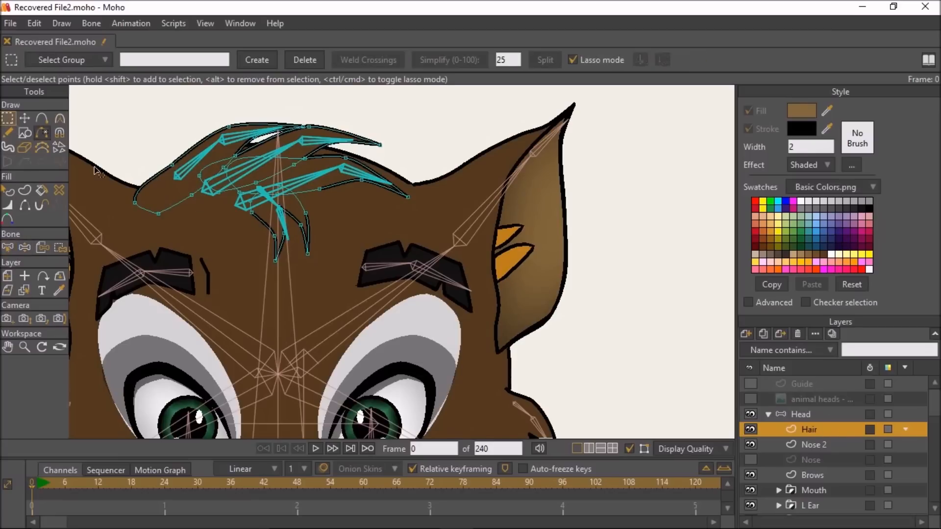
double_click(173, 199)
click(8, 247)
click(201, 175)
click(5, 120)
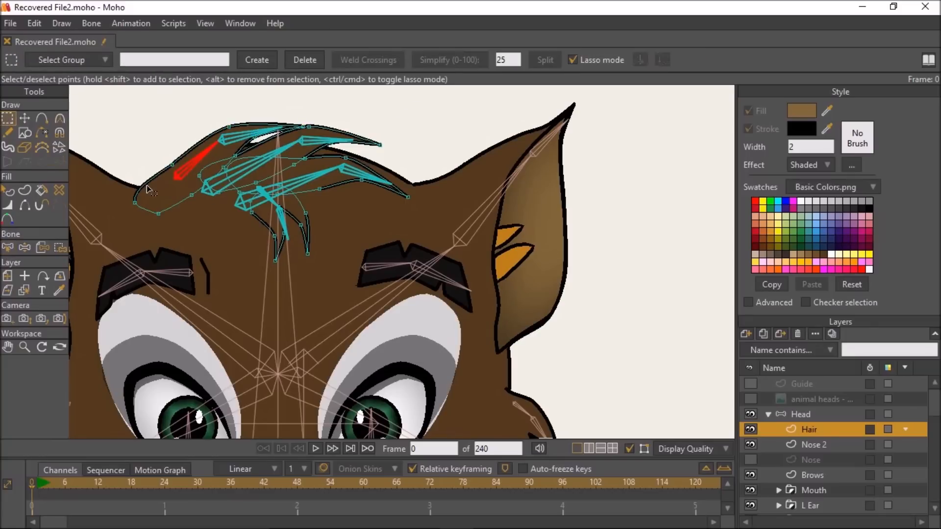
click(60, 248)
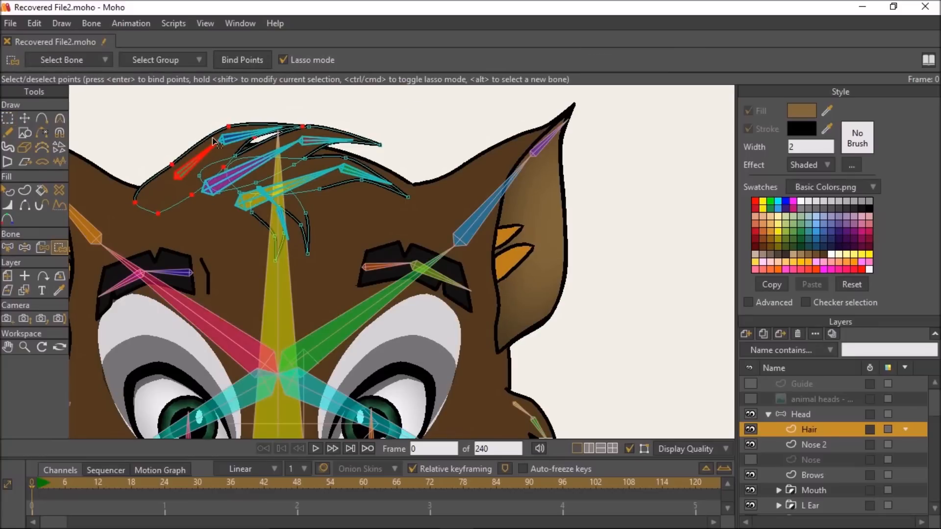
click(248, 64)
Step: Select the topmost tuft's outer bone and bind the upper edge and tip points around it
click(8, 248)
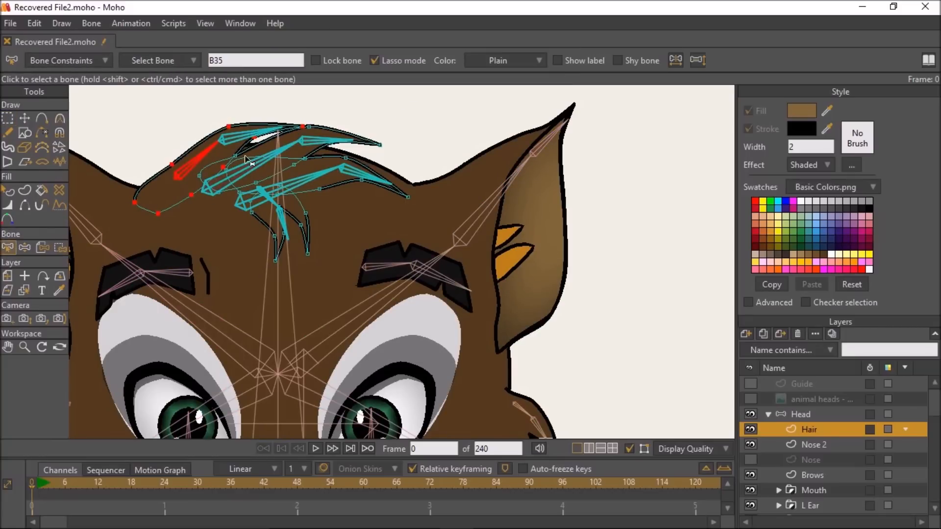
click(250, 136)
click(60, 248)
scroll(179, 179, up, 4)
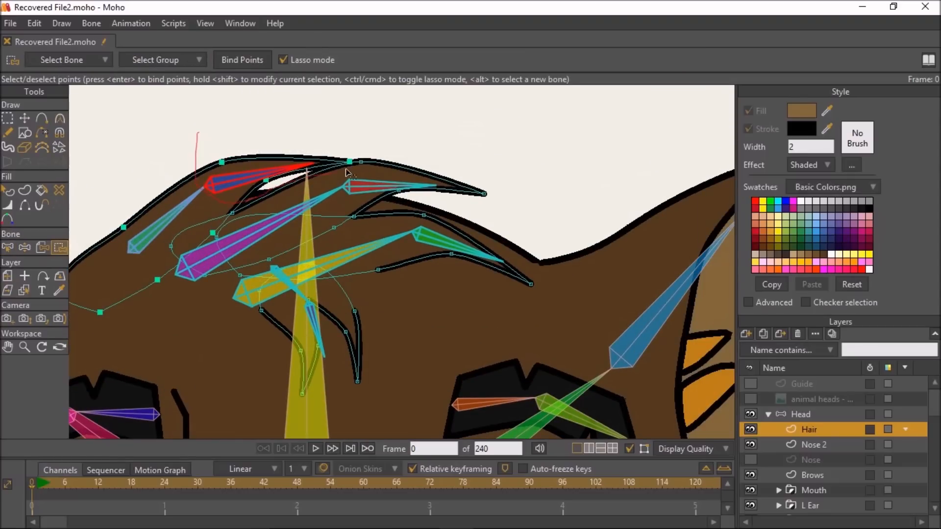
mouse_move(351, 169)
mouse_down()
mouse_move(231, 145)
mouse_move(194, 162)
mouse_up()
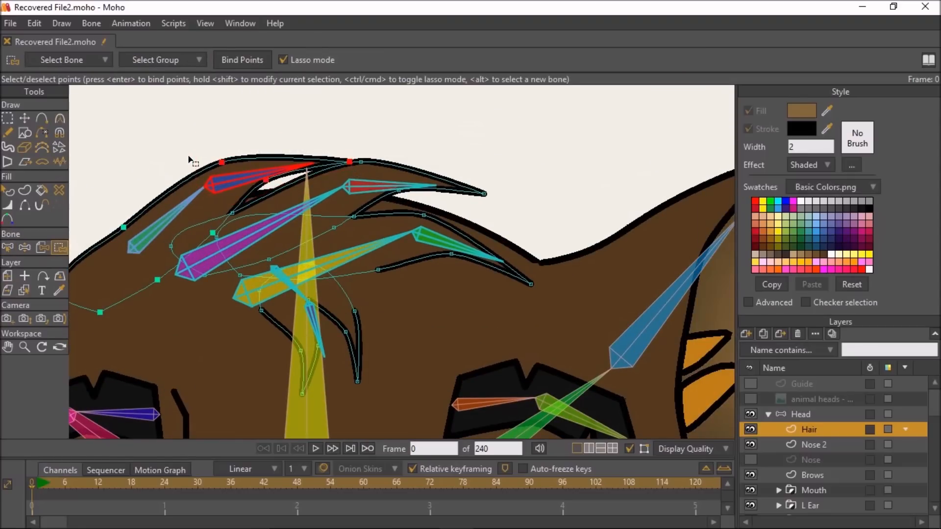
click(230, 61)
Step: Select the base bone of the middle hair tuft and bind that tuft's root and tip points to it
click(7, 248)
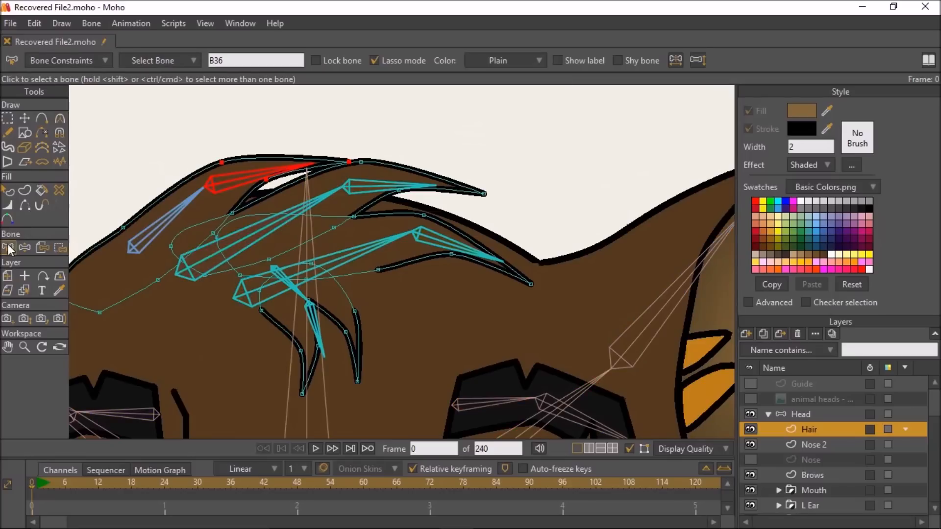
click(264, 231)
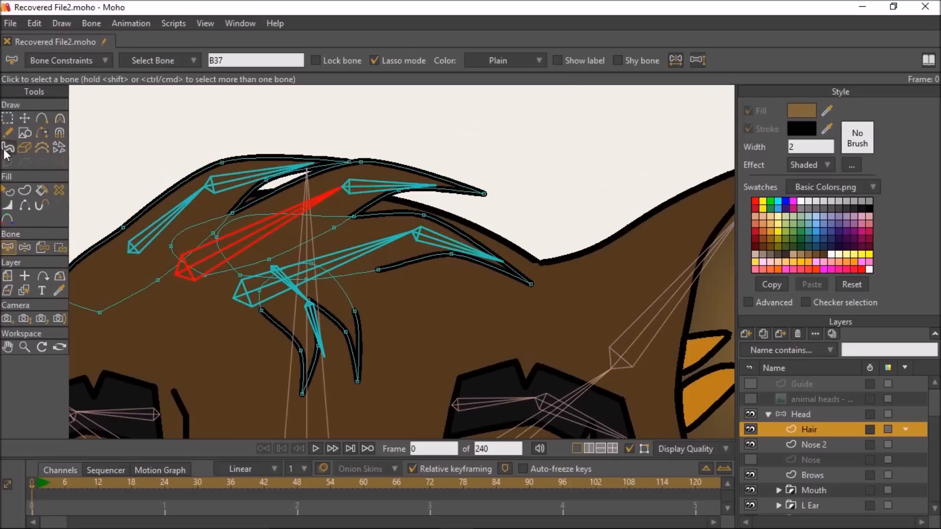
click(7, 119)
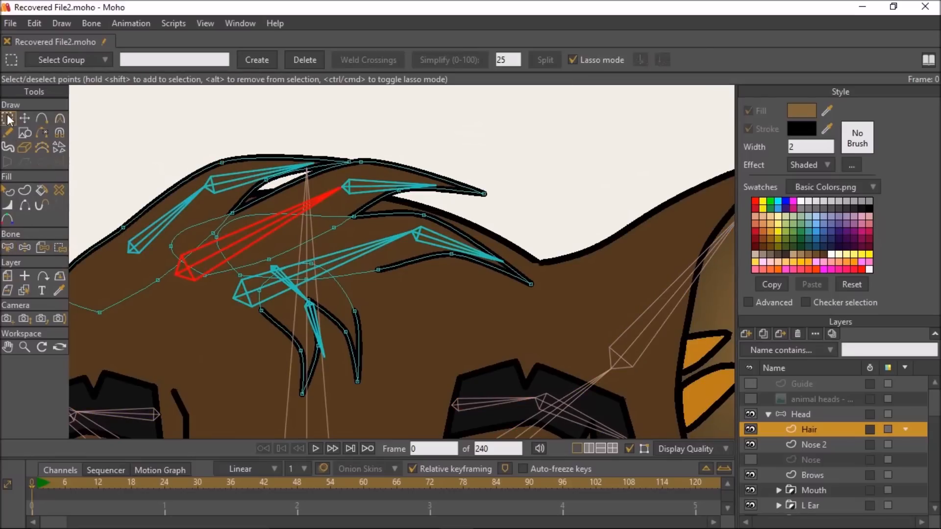
click(59, 248)
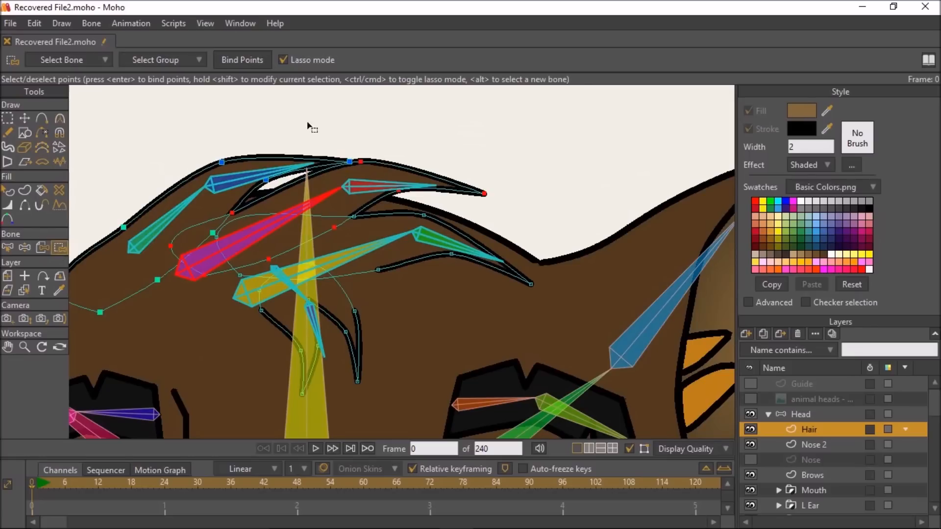
Step: Select the middle tuft's outer bone and bind the points around the tuft's tip to it
click(8, 248)
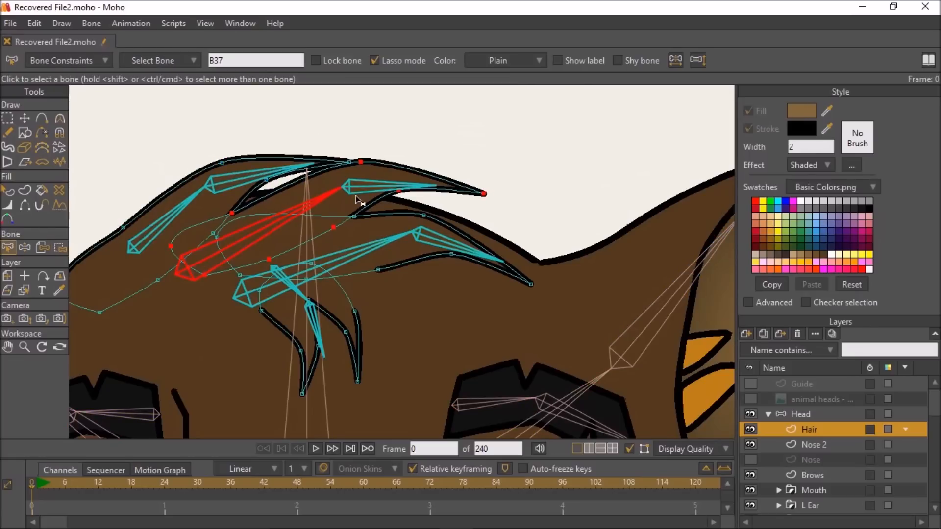
click(355, 190)
click(59, 248)
mouse_move(360, 140)
mouse_down()
mouse_move(350, 196)
mouse_move(364, 204)
mouse_move(438, 205)
mouse_move(473, 148)
mouse_move(397, 133)
mouse_move(361, 147)
mouse_up()
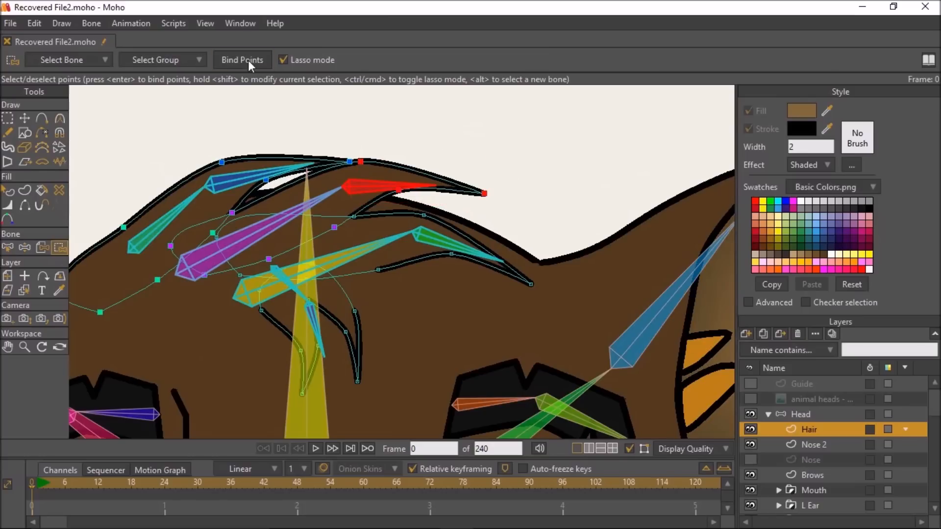
Step: Select the base bone of the lowest swept hair tuft and bind the whole tuft's points to it
click(10, 248)
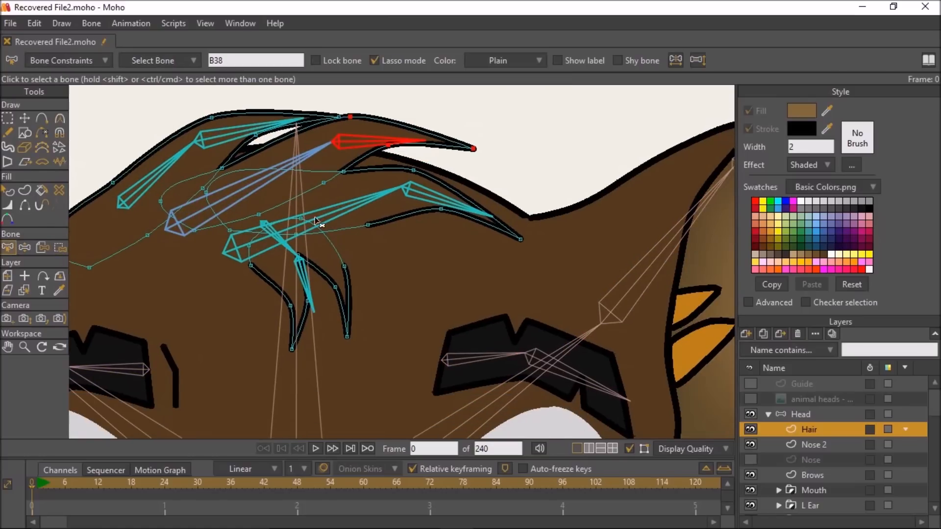
click(7, 121)
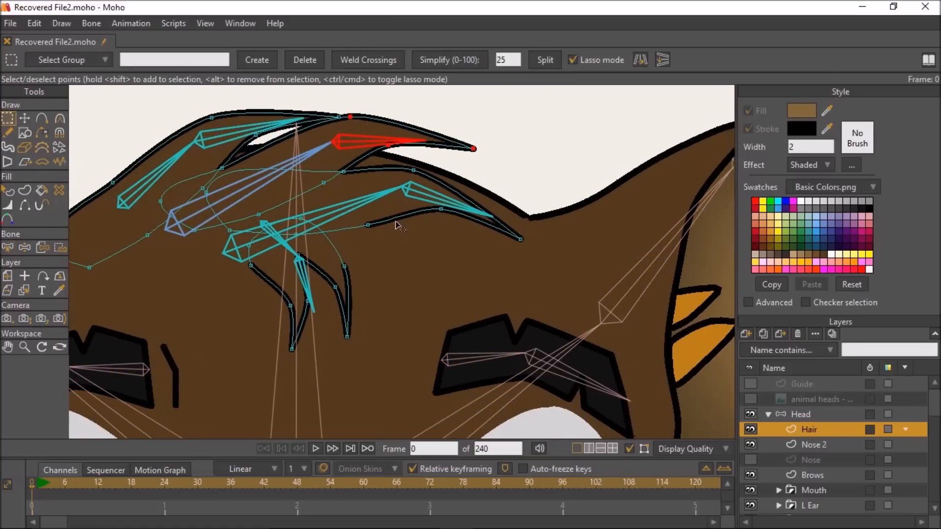
click(7, 249)
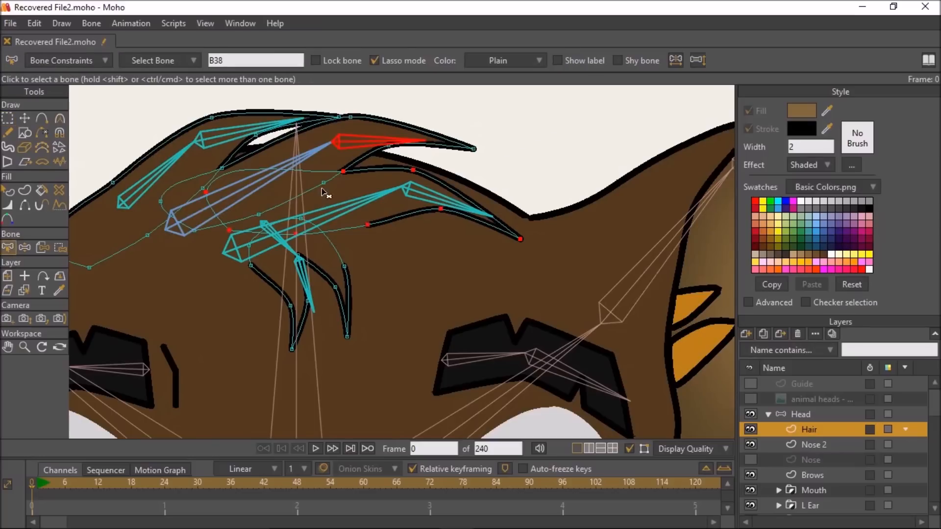
click(350, 212)
click(60, 246)
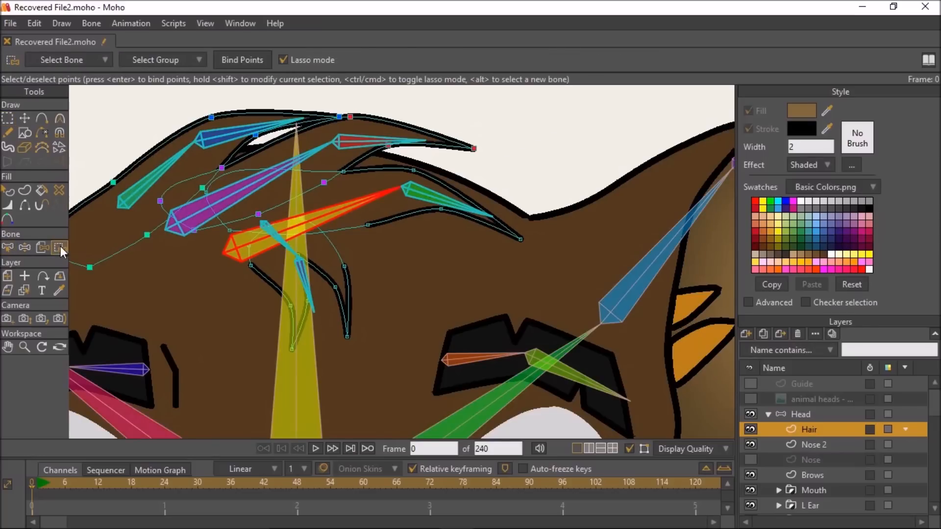
click(7, 118)
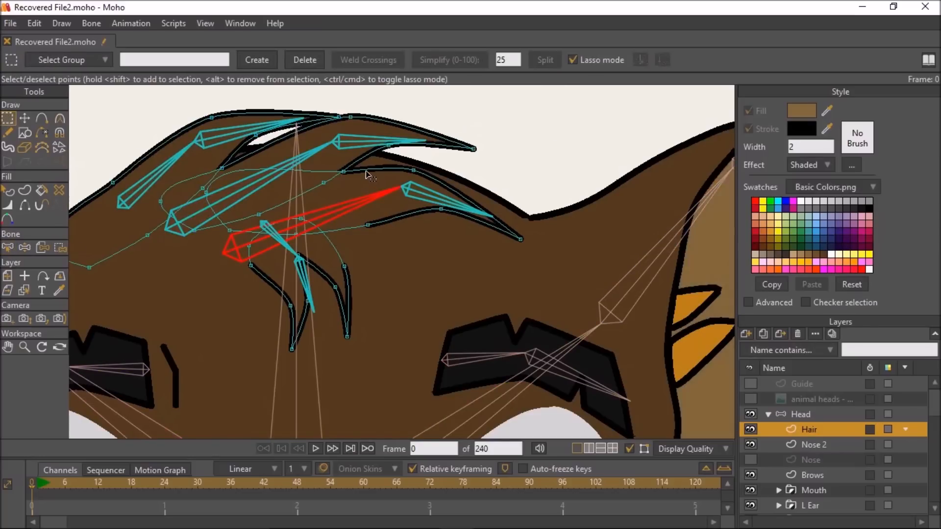
click(58, 248)
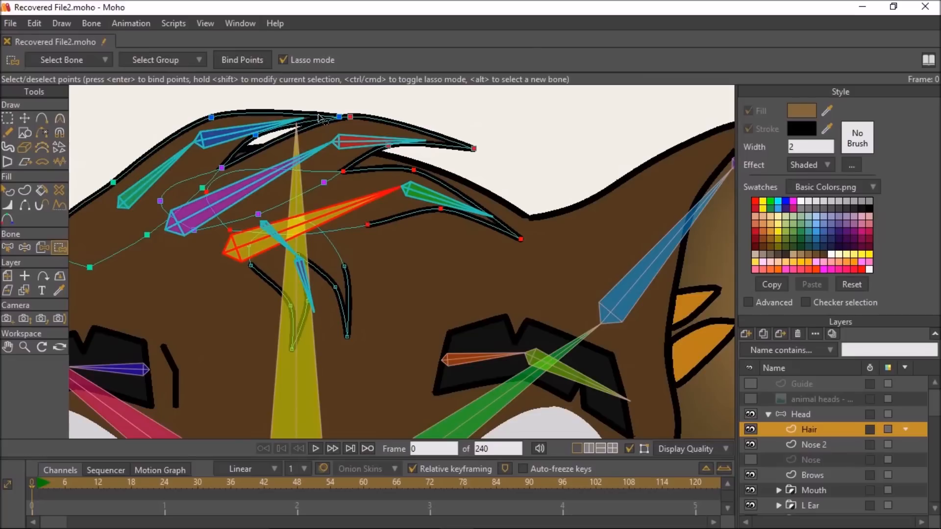
Step: Select the lowest swept tuft's outer bone, bind the points around the tip to it, and return to bone selection
click(7, 248)
click(431, 198)
click(61, 248)
mouse_move(406, 165)
mouse_down()
mouse_move(475, 250)
mouse_move(532, 248)
mouse_move(518, 196)
mouse_move(446, 162)
mouse_move(400, 159)
mouse_up()
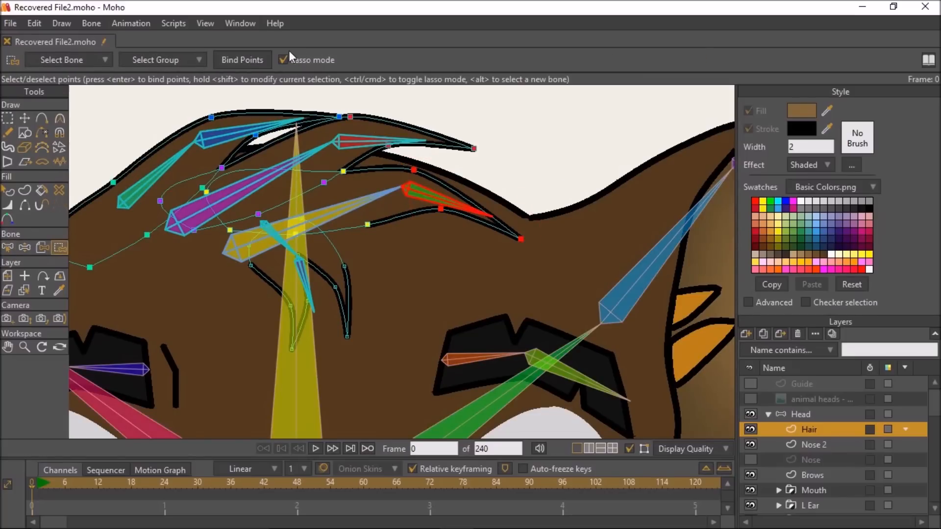
click(242, 61)
click(7, 248)
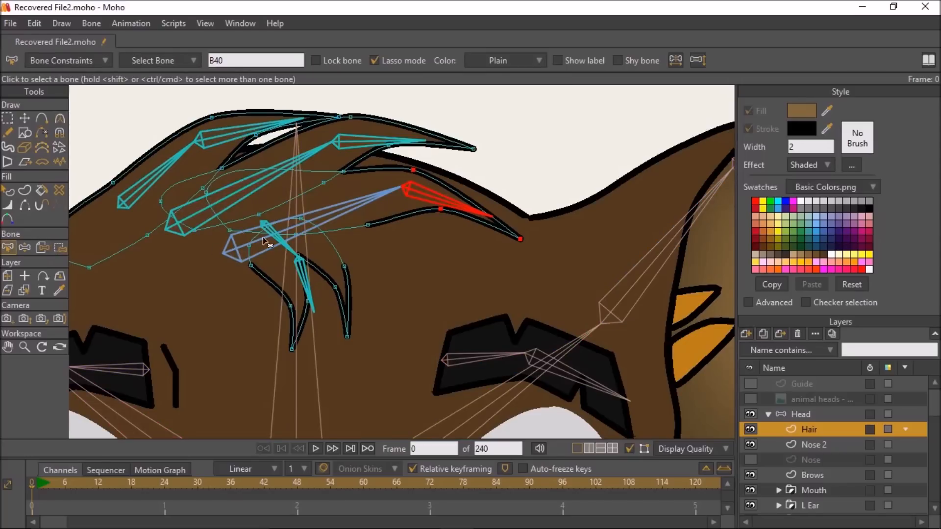
Step: Select the base bone of the small forehead tuft and bind all of that tuft's points to it
click(282, 240)
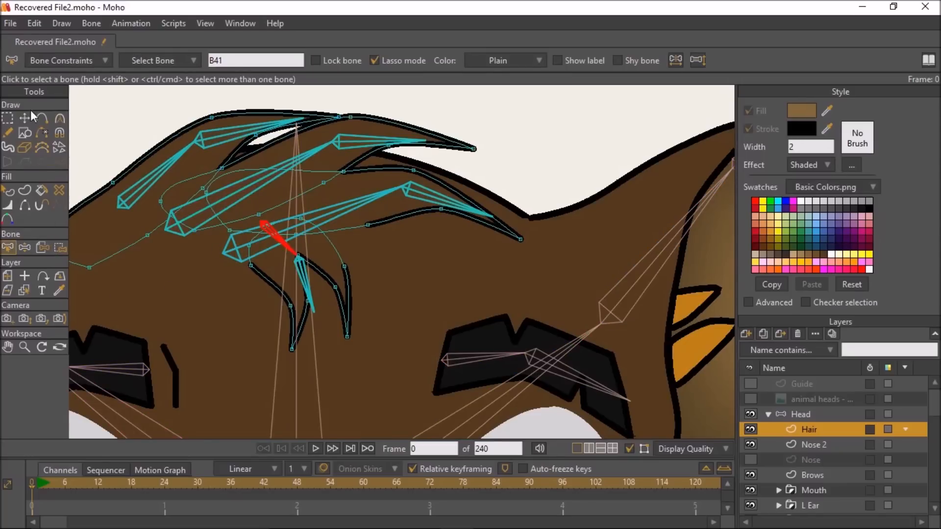
click(9, 119)
double_click(269, 283)
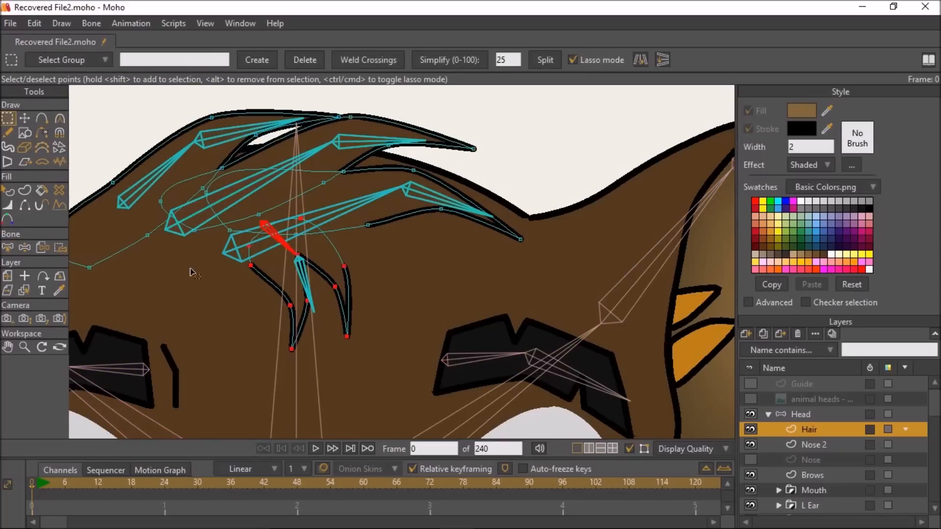
click(60, 248)
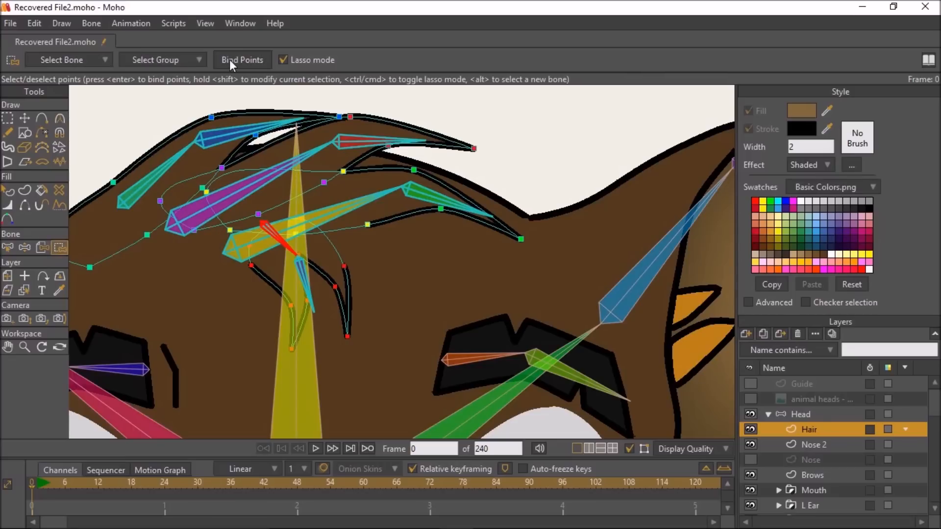
Step: Select the forehead tuft's outer bone and bind the points around the tuft's lower tips to it
click(8, 248)
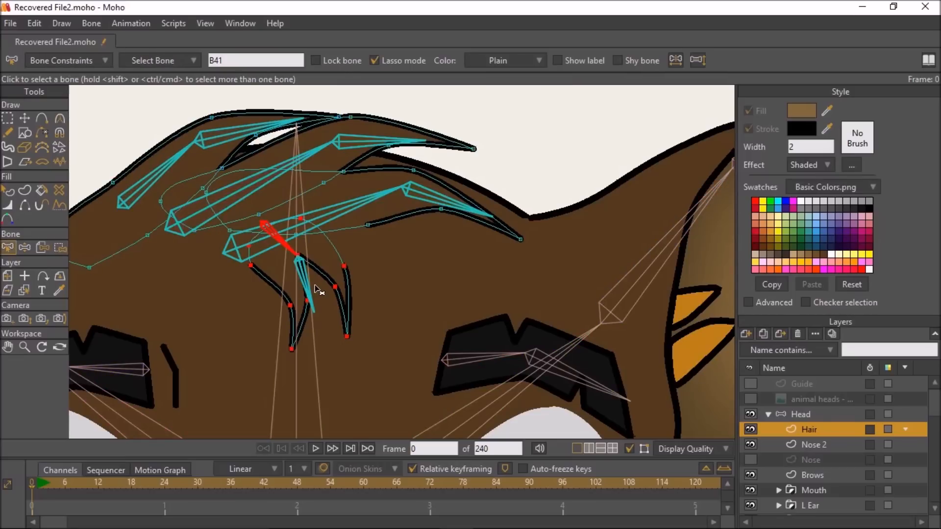
click(311, 288)
click(60, 247)
mouse_move(358, 248)
mouse_down()
mouse_move(328, 255)
mouse_move(265, 298)
mouse_move(262, 355)
mouse_move(400, 312)
mouse_move(383, 269)
mouse_move(368, 251)
mouse_up()
click(242, 59)
Step: Bind the entire Nose 2 layer to the large central head bone B1
scroll(600, 321, down, 3)
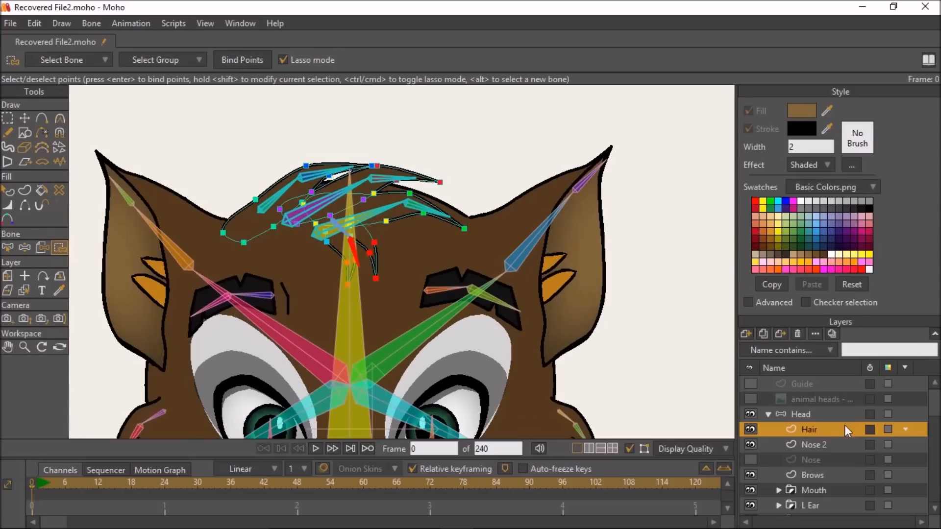
click(839, 445)
scroll(387, 251, down, 3)
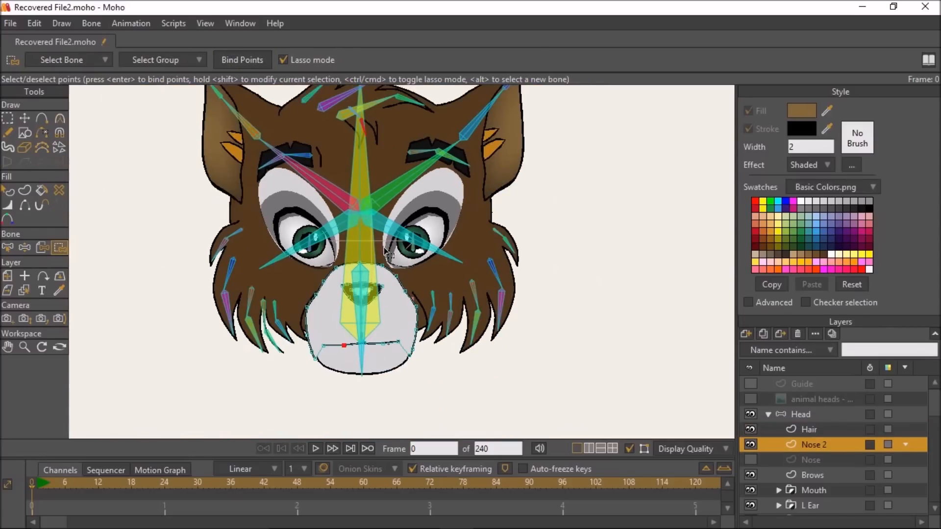
scroll(387, 251, up, 2)
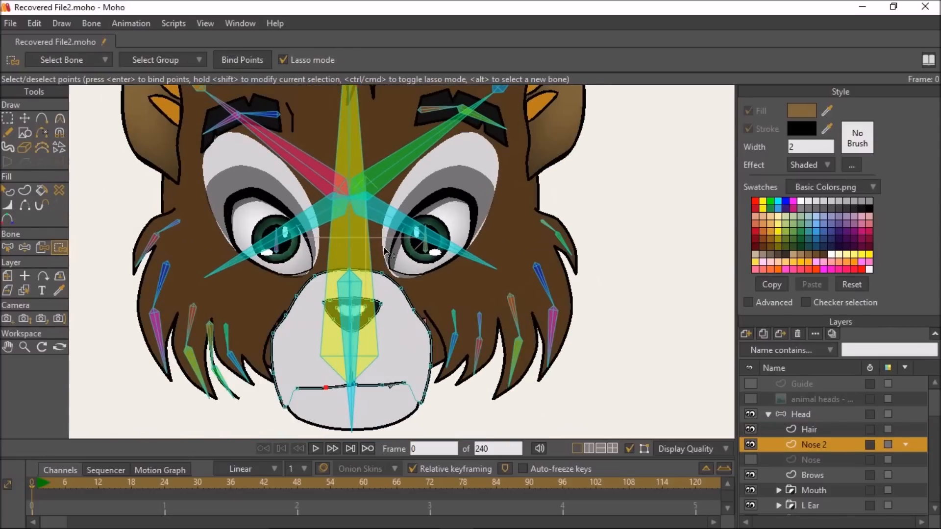
click(14, 247)
click(325, 297)
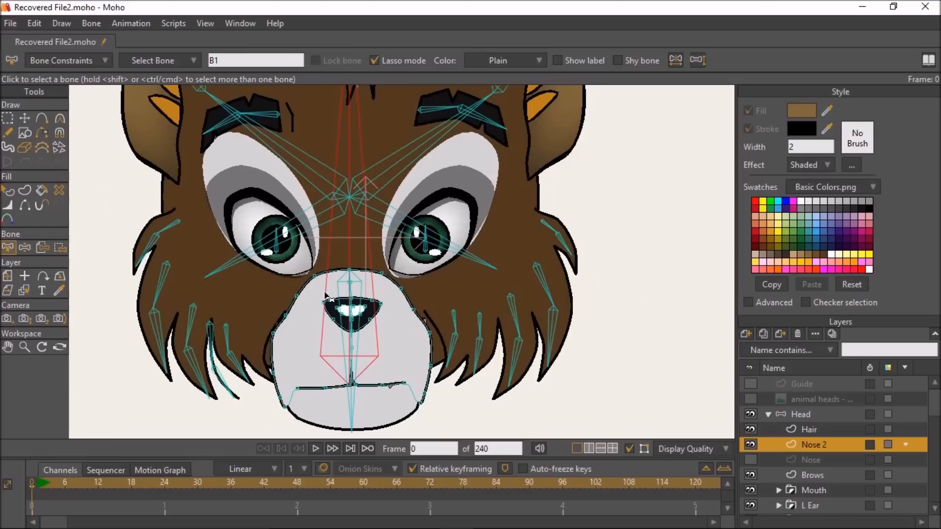
click(48, 246)
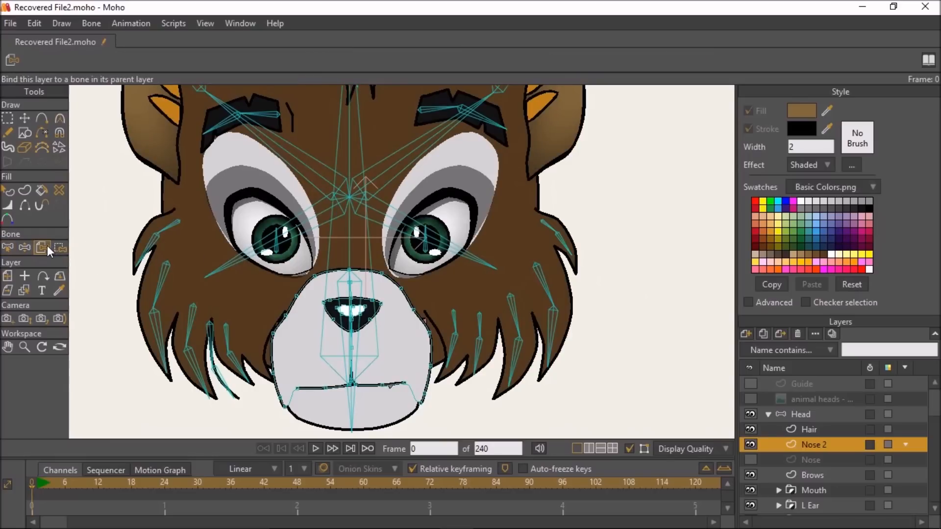
click(325, 334)
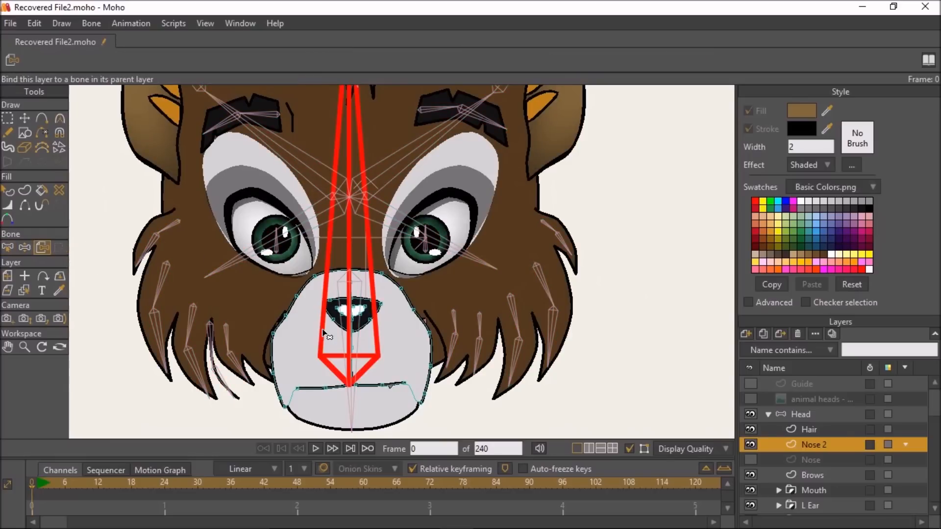
Step: On the Brows layer, select the left brow's inner bone B31 and bind the whole brow and the adjacent crease line to it
click(827, 473)
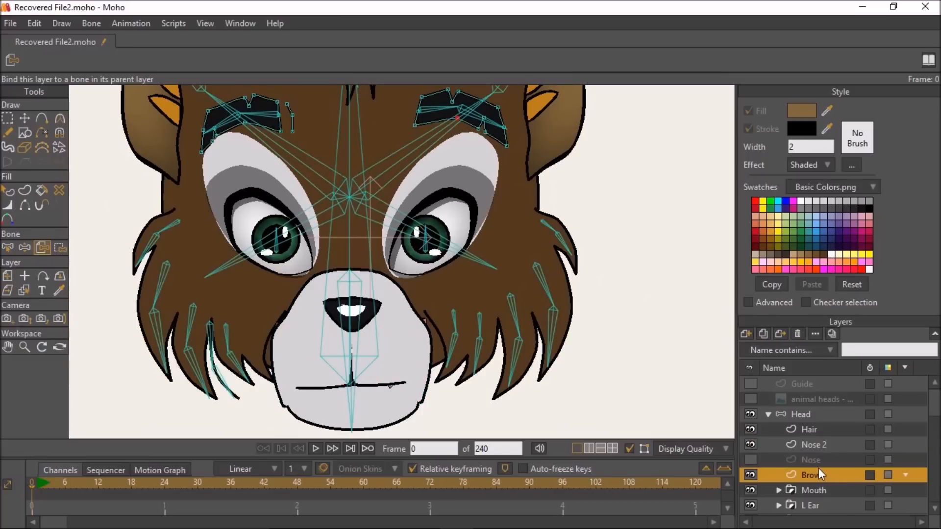
click(7, 248)
drag(272, 120, 294, 230)
click(288, 224)
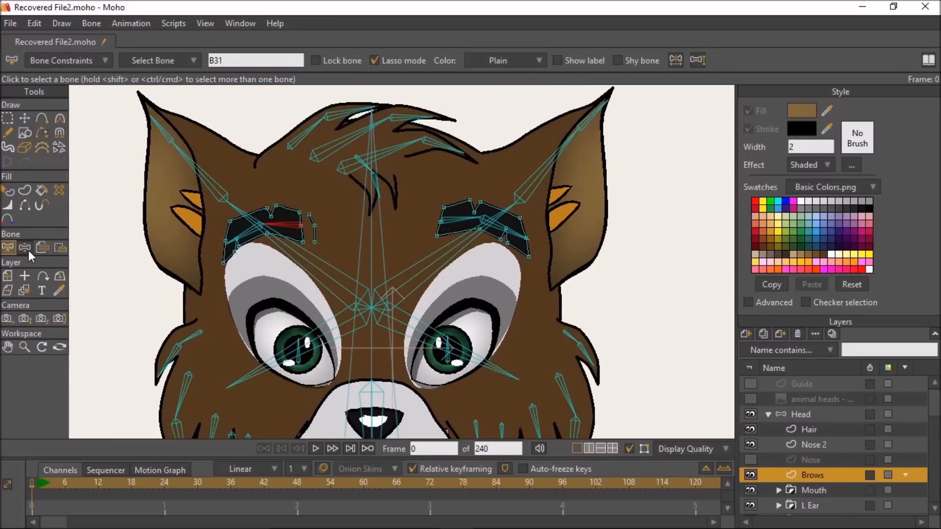
click(59, 247)
scroll(166, 235, up, 3)
drag(272, 293, 367, 181)
drag(307, 179, 298, 98)
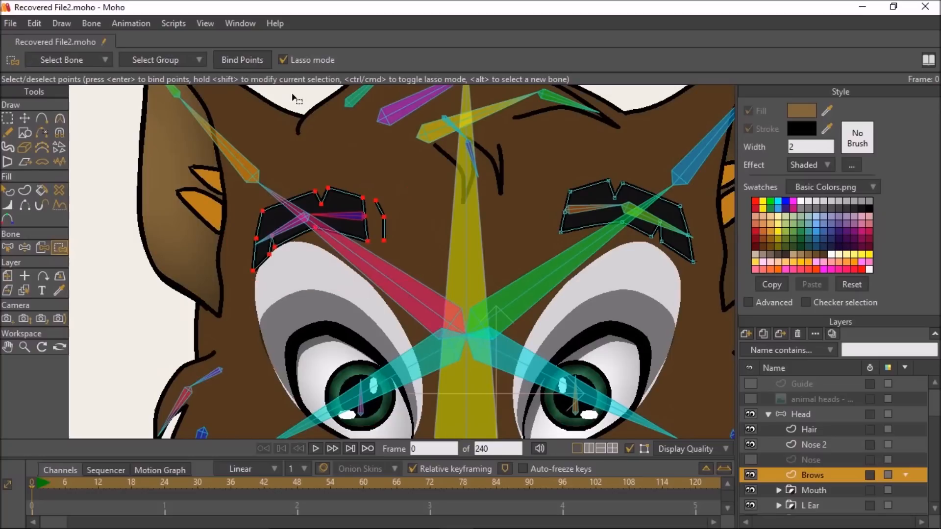
click(243, 60)
Step: Select the left brow's outer bone B32 and bind the points at the brow's outer end to it
click(8, 247)
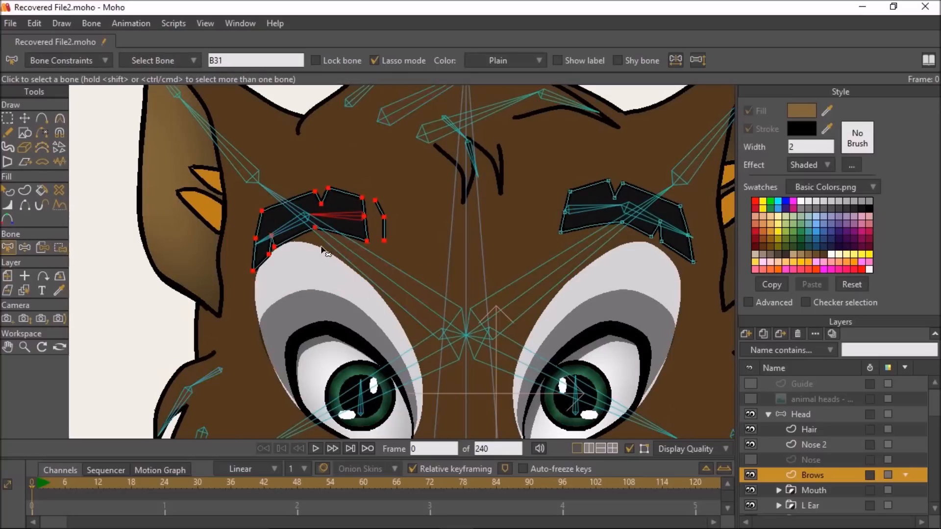
click(60, 248)
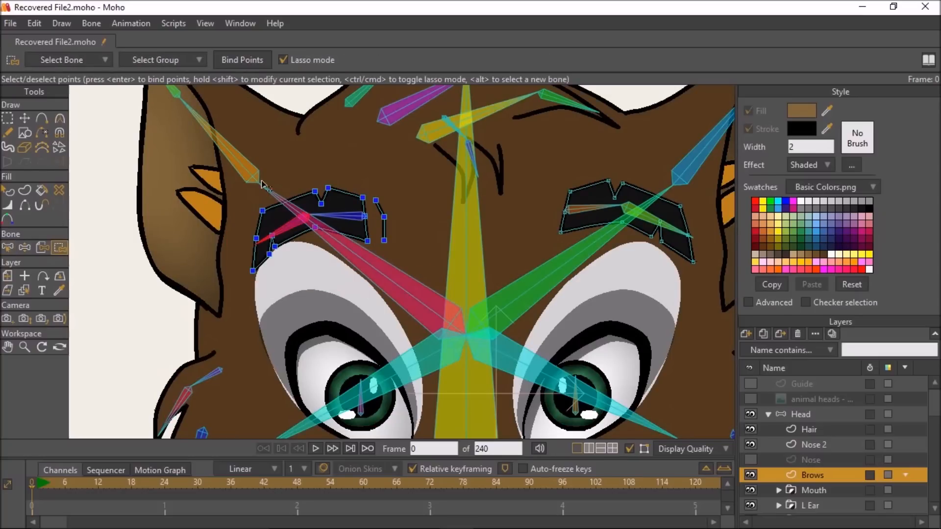
mouse_move(299, 198)
mouse_down()
mouse_move(273, 281)
mouse_move(193, 300)
mouse_move(237, 185)
mouse_move(262, 181)
mouse_up()
click(180, 61)
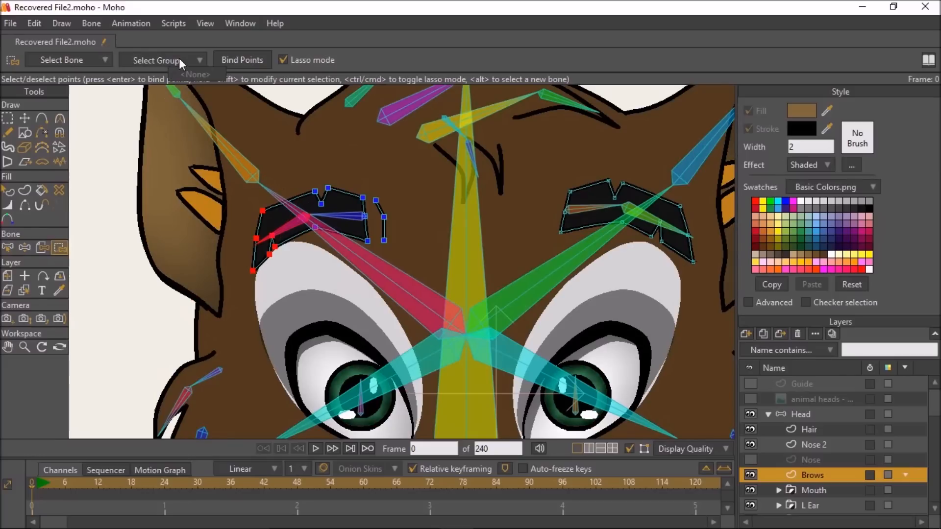
click(59, 242)
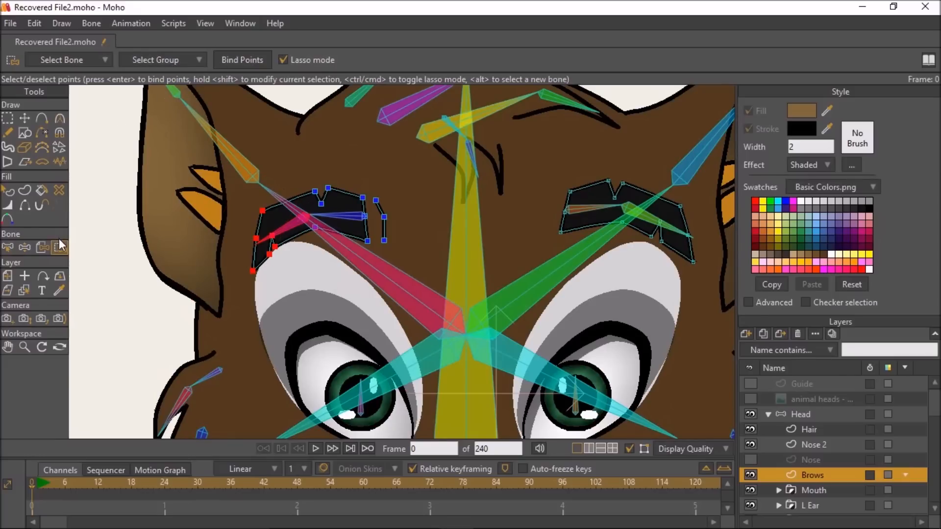
click(241, 60)
Step: Select the right brow's inner bone B33 and bind all of the right brow's points to it
click(9, 247)
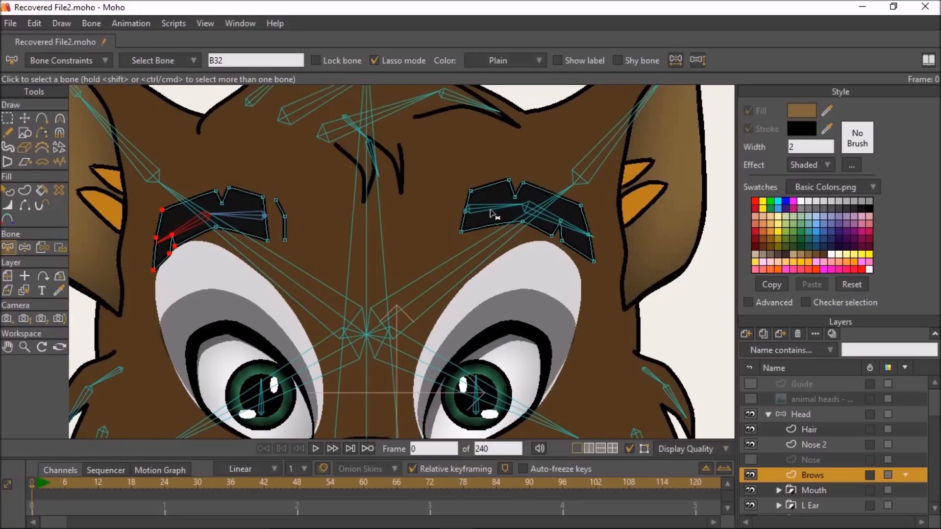
click(491, 213)
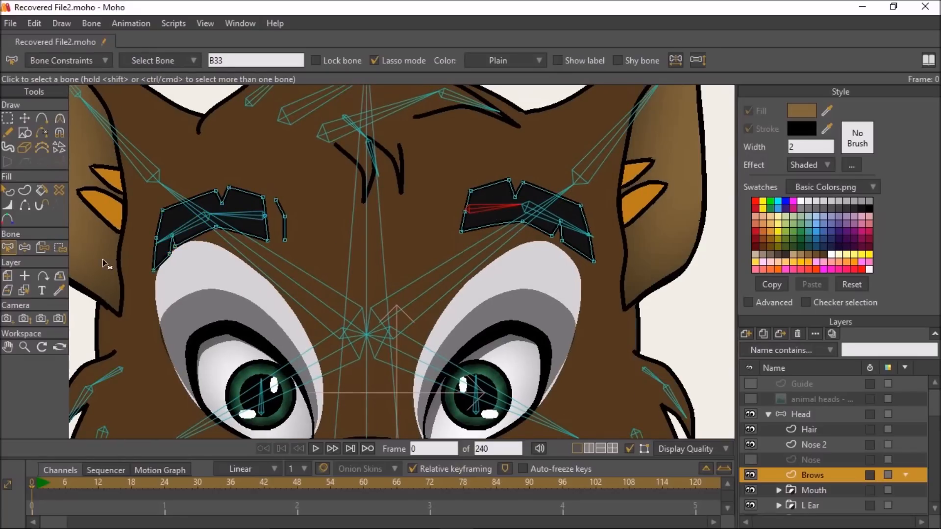
click(60, 248)
mouse_move(471, 153)
mouse_down()
mouse_move(430, 212)
mouse_move(623, 307)
mouse_move(619, 174)
mouse_move(447, 163)
mouse_up()
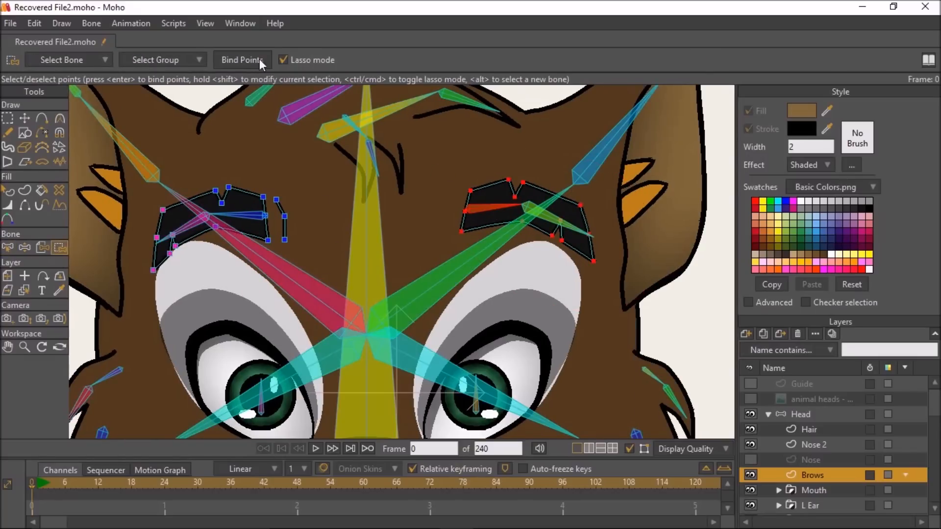
Step: Select the right brow's outer bone and bind the points at the brow's outer end to it
click(8, 248)
click(535, 221)
click(59, 248)
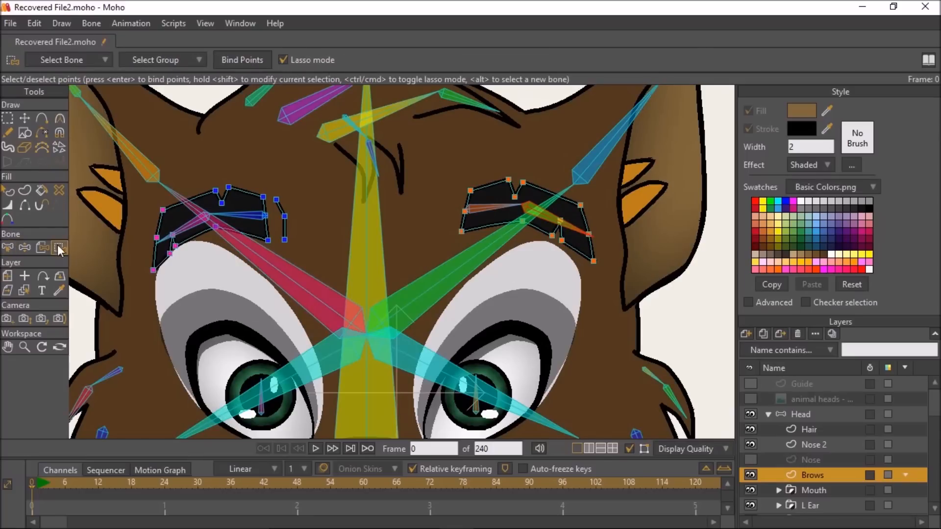
drag(530, 226, 623, 262)
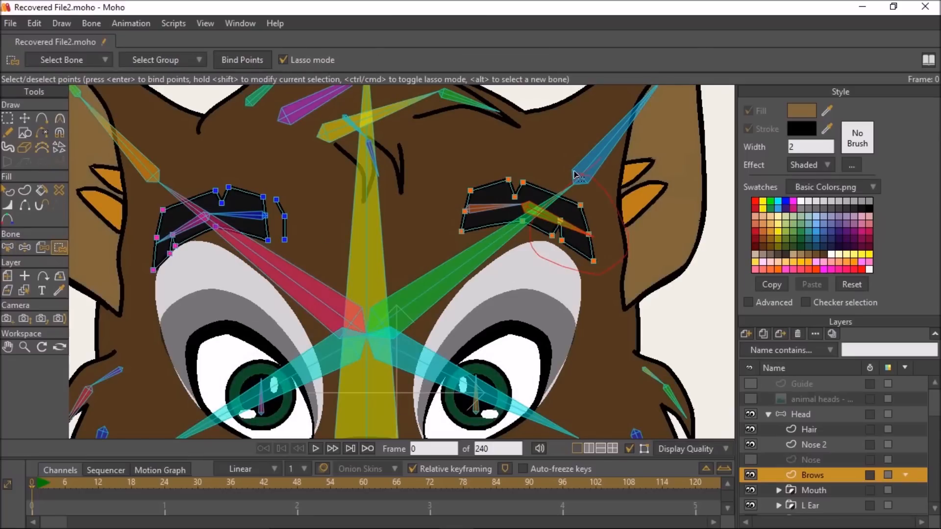
drag(575, 172, 534, 216)
click(250, 57)
Step: Expand the Mouth group and bind its top teeth layer to the large central head bone
scroll(387, 187, down, 2)
drag(425, 205, 399, 137)
click(779, 490)
scroll(819, 489, down, 1)
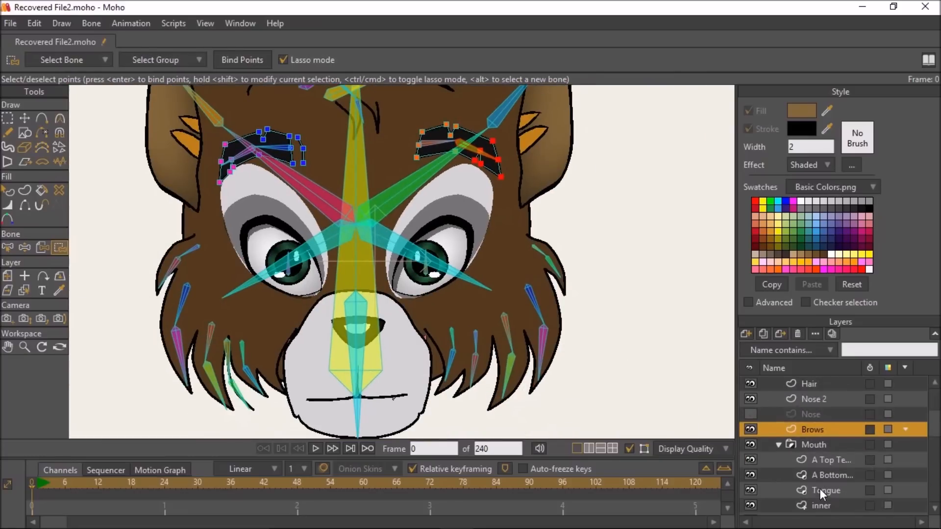
click(834, 461)
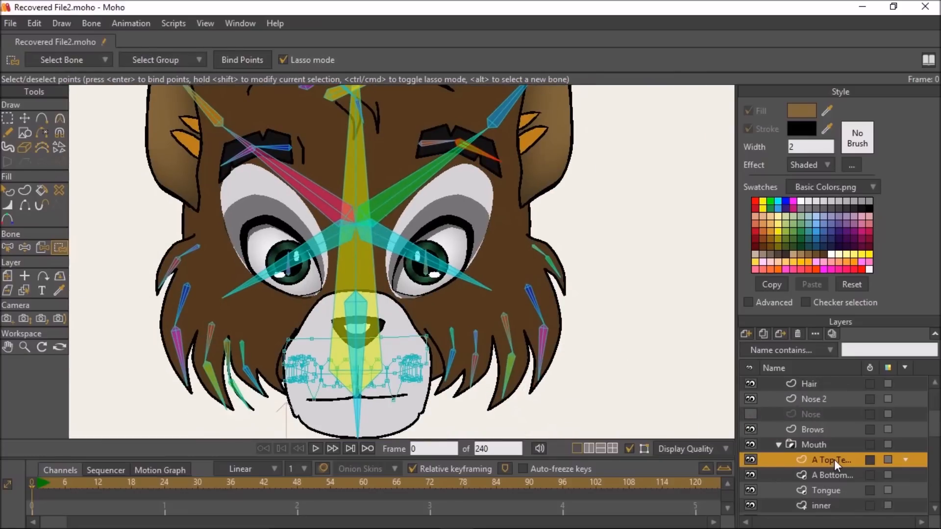
click(42, 247)
scroll(385, 310, up, 4)
drag(327, 264, 360, 321)
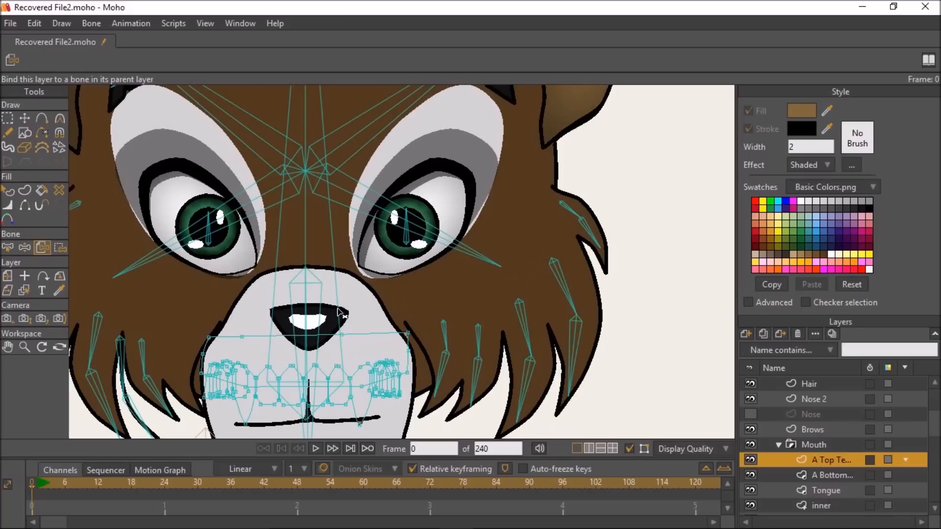
click(340, 313)
Step: Bind the bottom teeth and Tongue layers to the vertical jaw bone, and make the inner layer active
scroll(830, 461, down, 1)
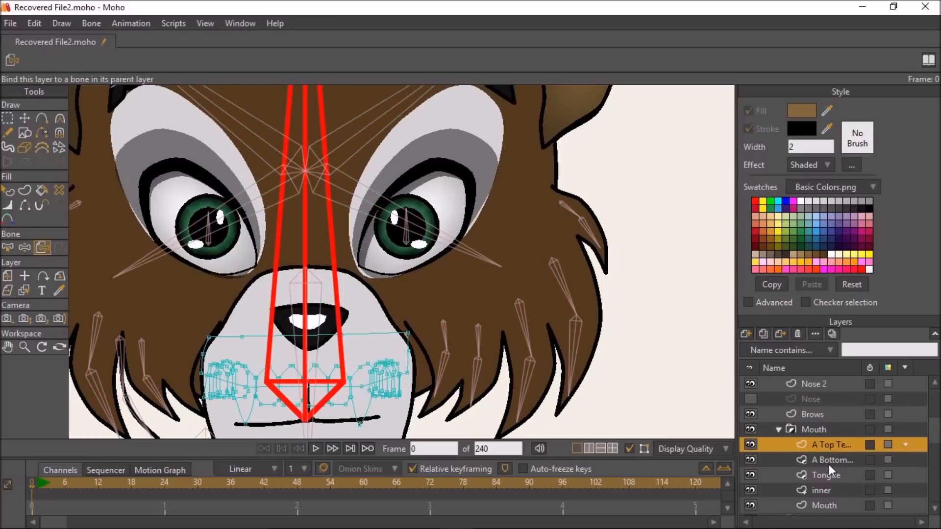
click(827, 463)
drag(369, 366, 383, 261)
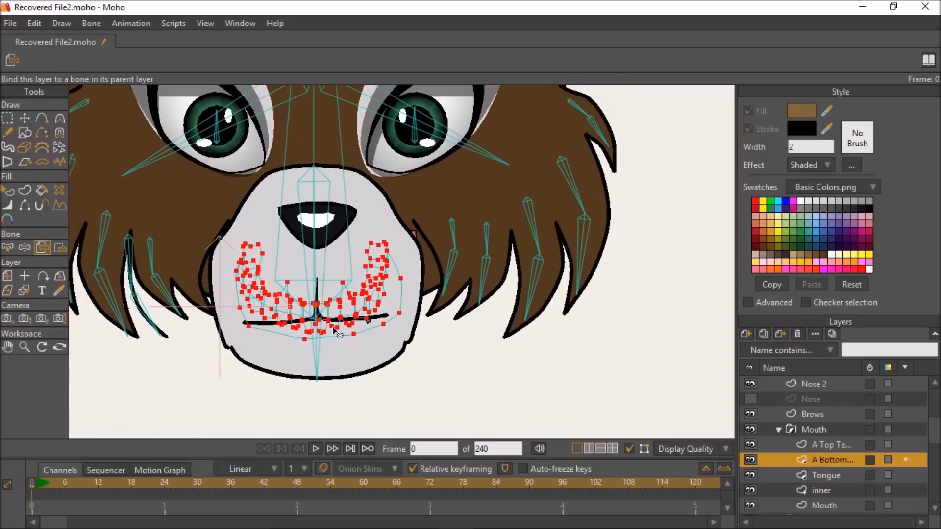
click(317, 355)
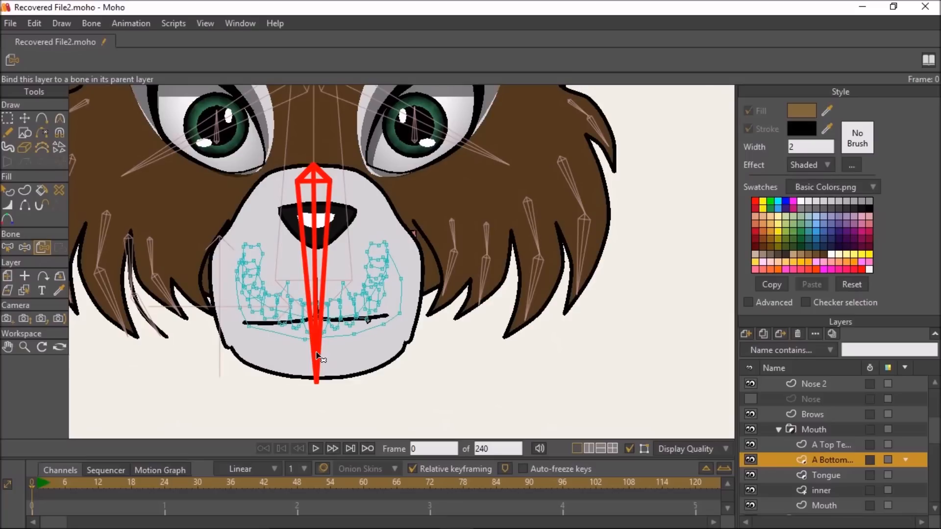
click(827, 475)
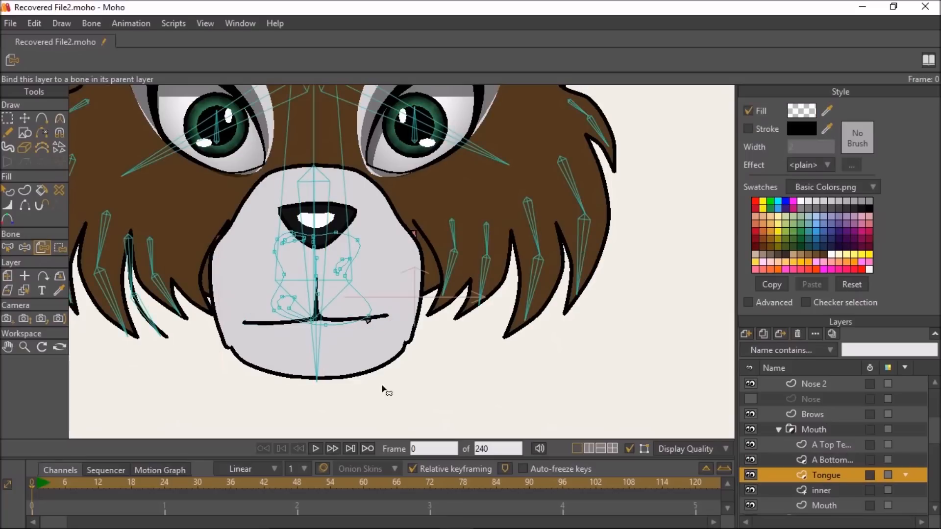
click(314, 360)
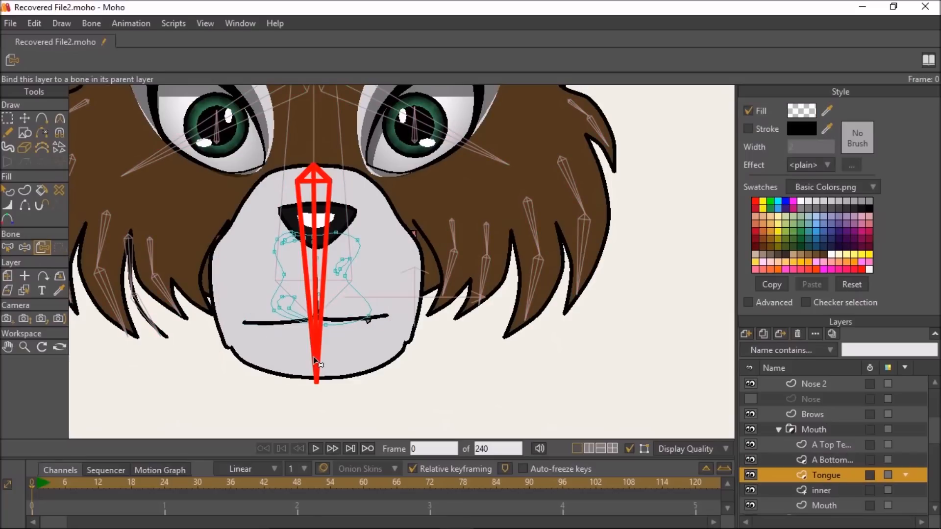
click(833, 491)
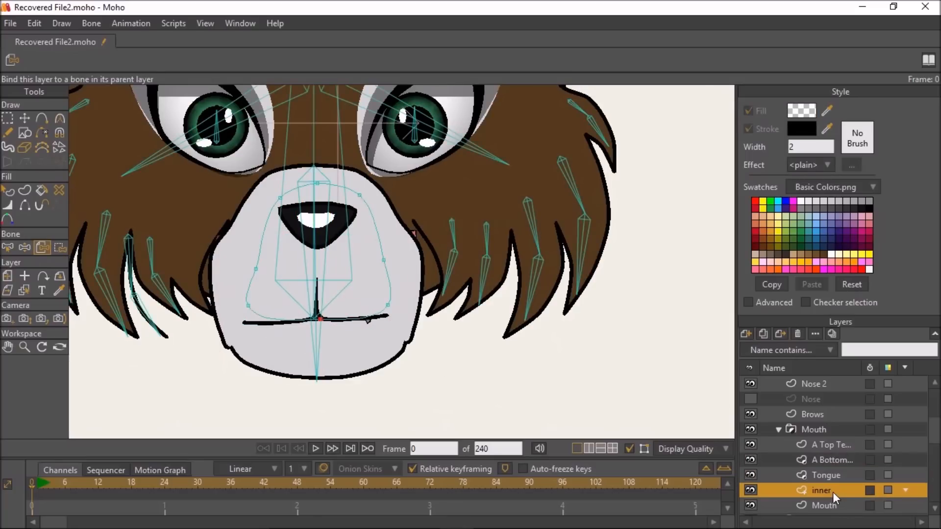
click(8, 248)
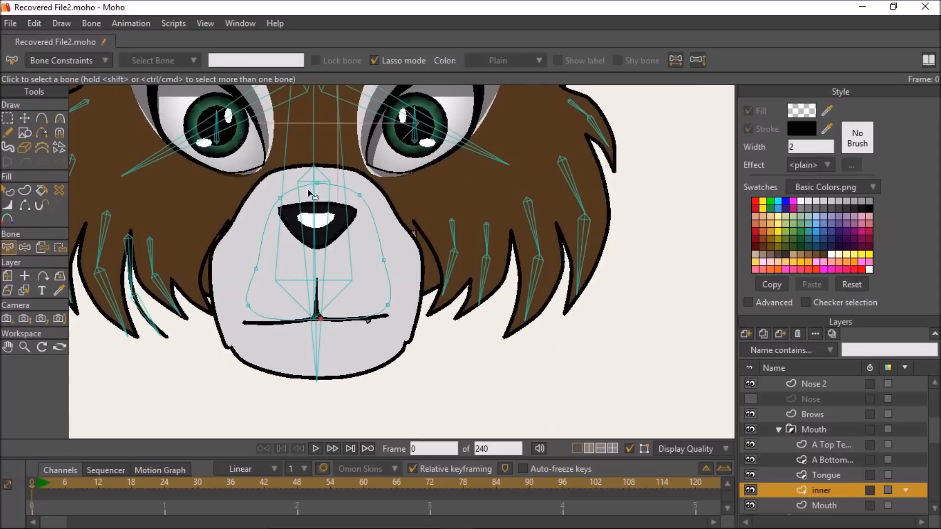
click(317, 349)
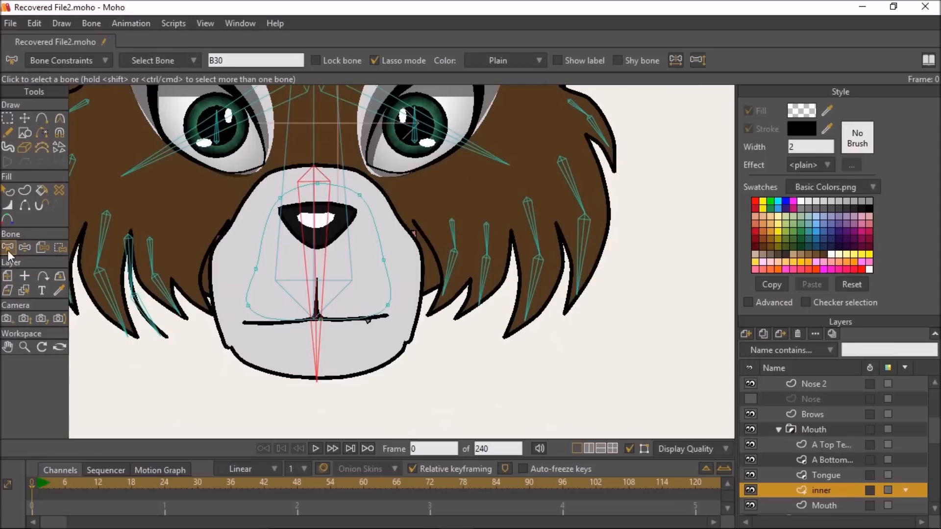
click(59, 247)
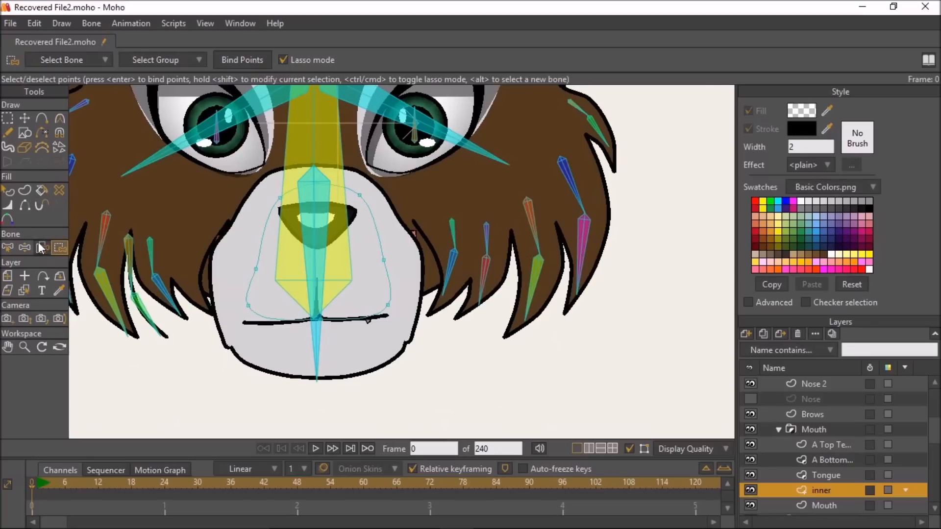
click(38, 119)
click(12, 246)
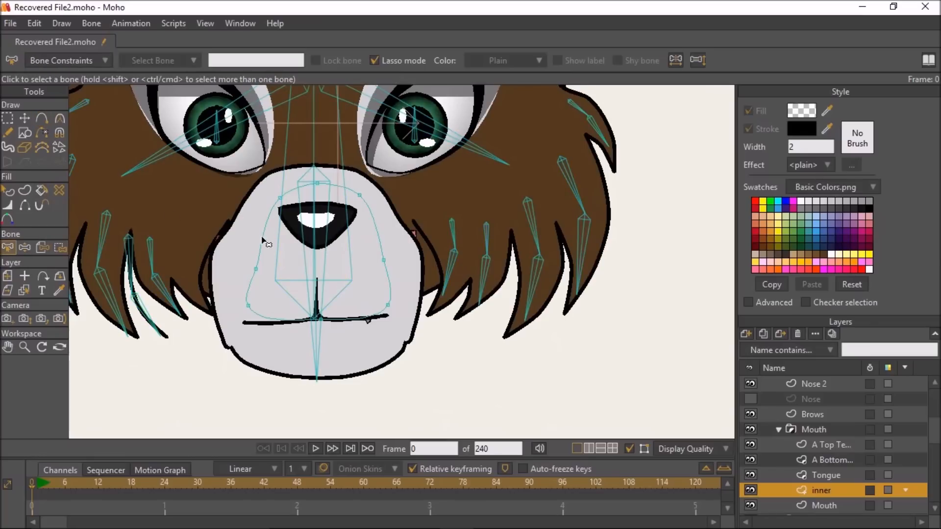
Step: Add points to the inner mouth outline, one on each upper side and two along the lower edge, and return to point selection
click(42, 118)
scroll(280, 217, up, 1)
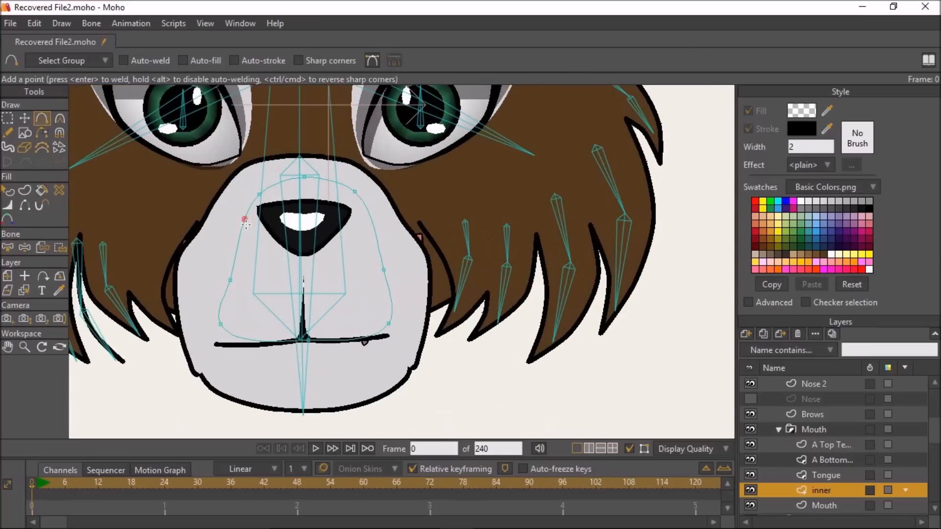
click(373, 224)
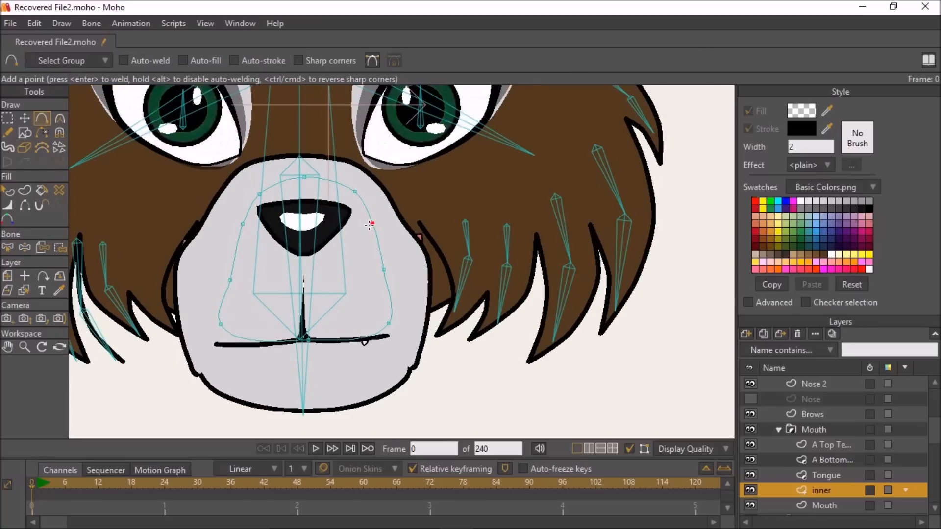
drag(248, 339, 361, 338)
click(256, 198)
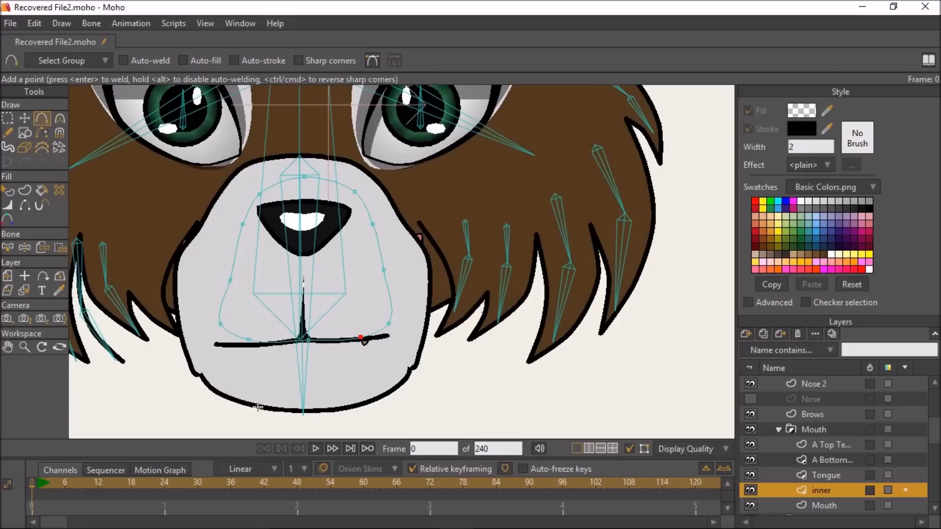
click(8, 118)
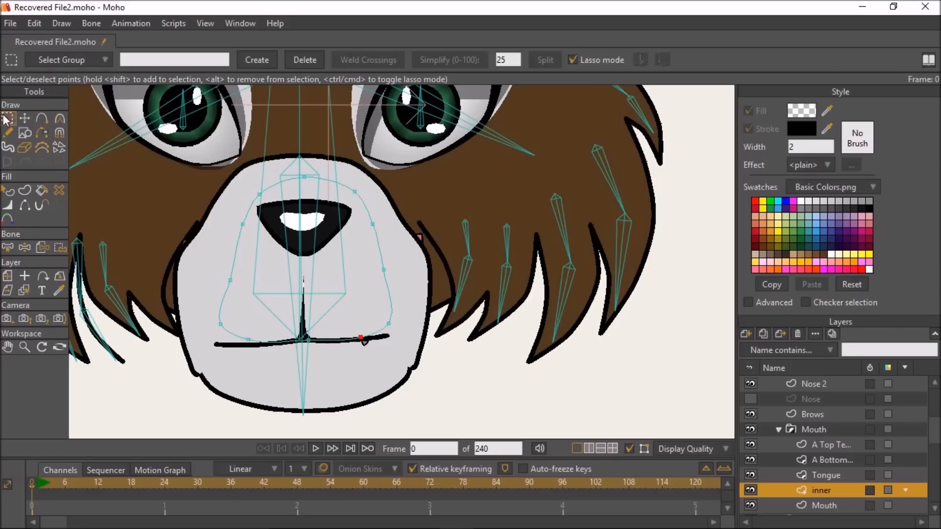
Step: Bind all points of the mouth's inner layer to muzzle bone B30
click(301, 364)
click(59, 247)
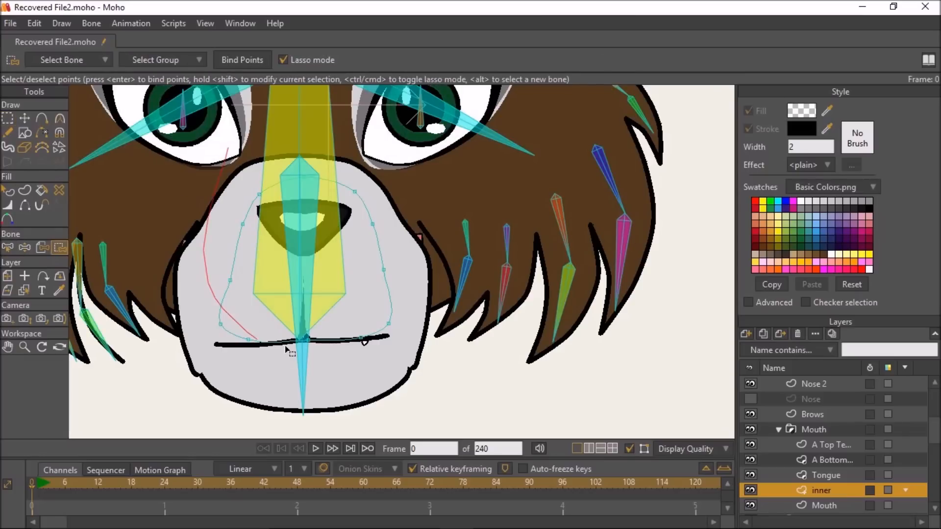
mouse_move(191, 243)
mouse_down()
mouse_move(378, 375)
mouse_move(418, 287)
mouse_move(257, 157)
mouse_move(201, 188)
mouse_move(178, 224)
mouse_move(192, 241)
mouse_up()
click(9, 247)
click(300, 365)
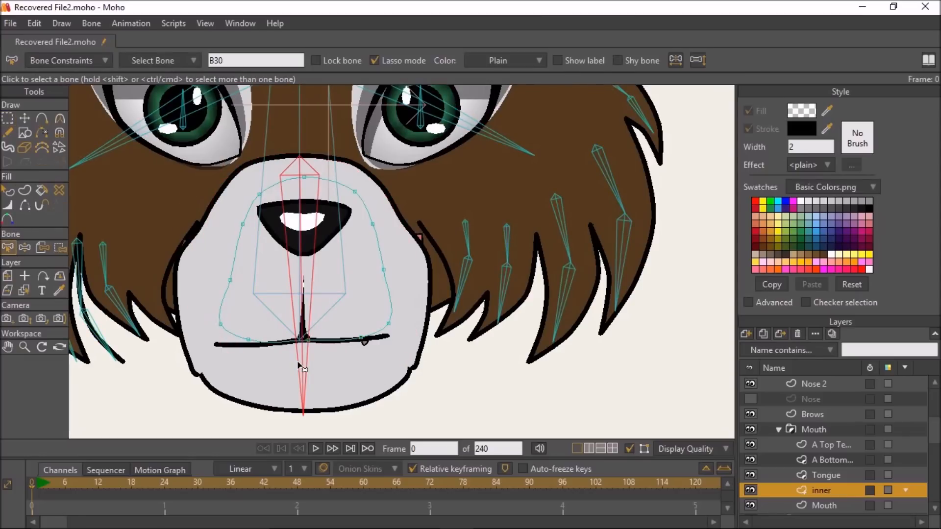
click(59, 251)
mouse_move(182, 214)
mouse_down()
mouse_move(191, 294)
mouse_move(246, 379)
mouse_move(382, 381)
mouse_move(423, 253)
mouse_move(284, 141)
mouse_move(183, 216)
mouse_move(178, 253)
mouse_up()
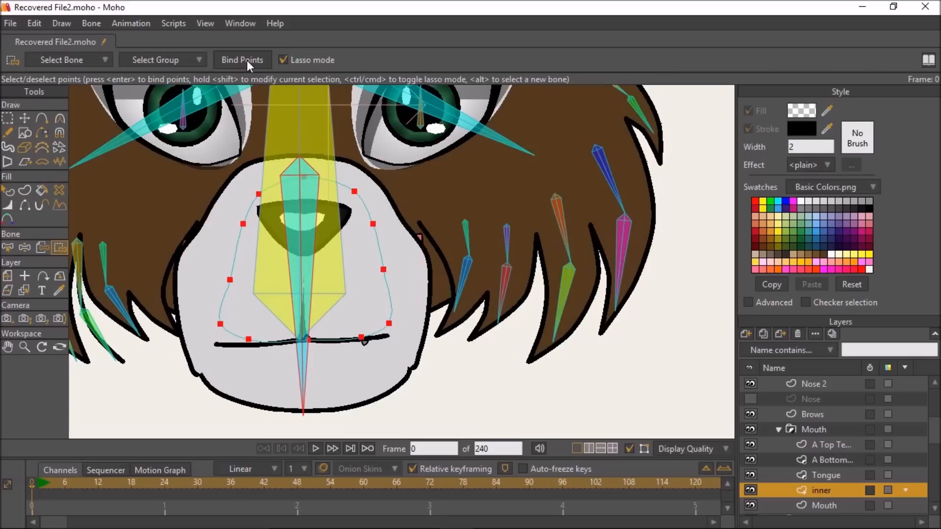
Step: Bind the uppermost points of the inner layer, around the nose, to head bone B1
click(10, 247)
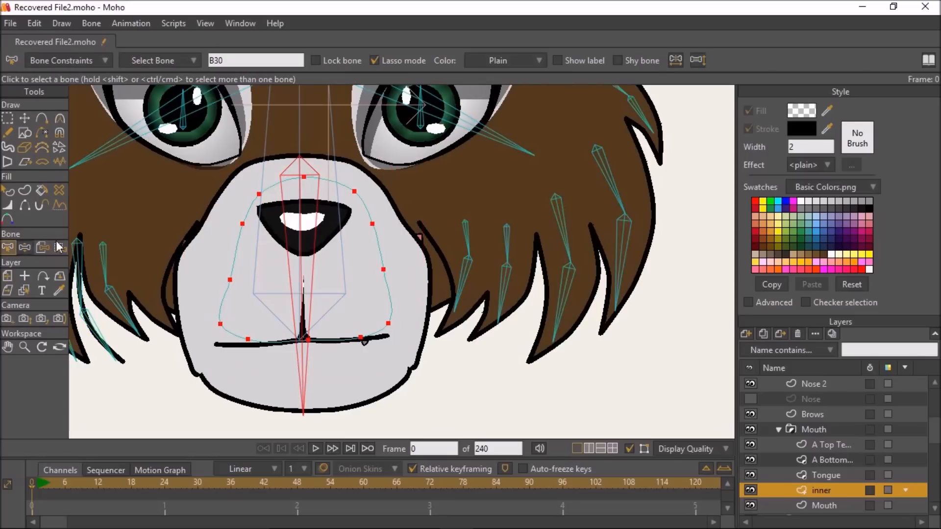
click(333, 155)
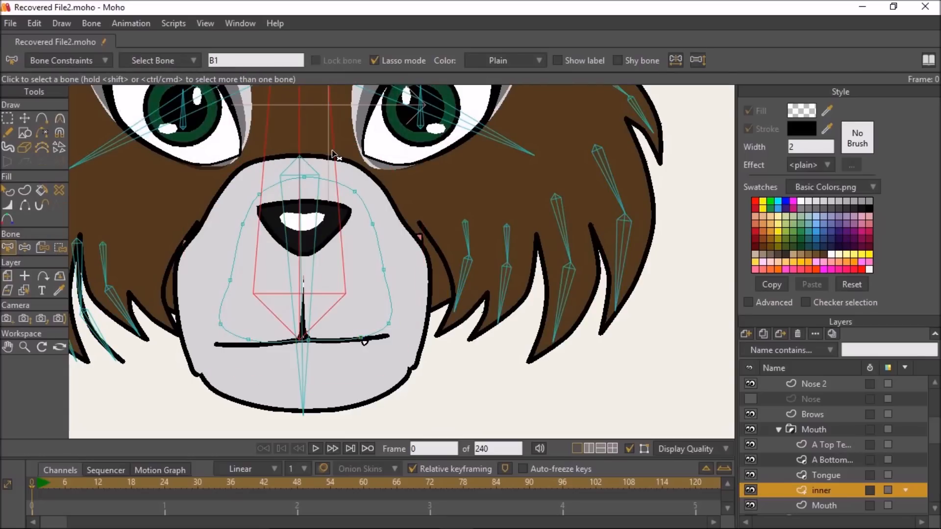
click(60, 247)
mouse_move(296, 205)
mouse_down()
mouse_move(389, 185)
mouse_move(378, 153)
mouse_up()
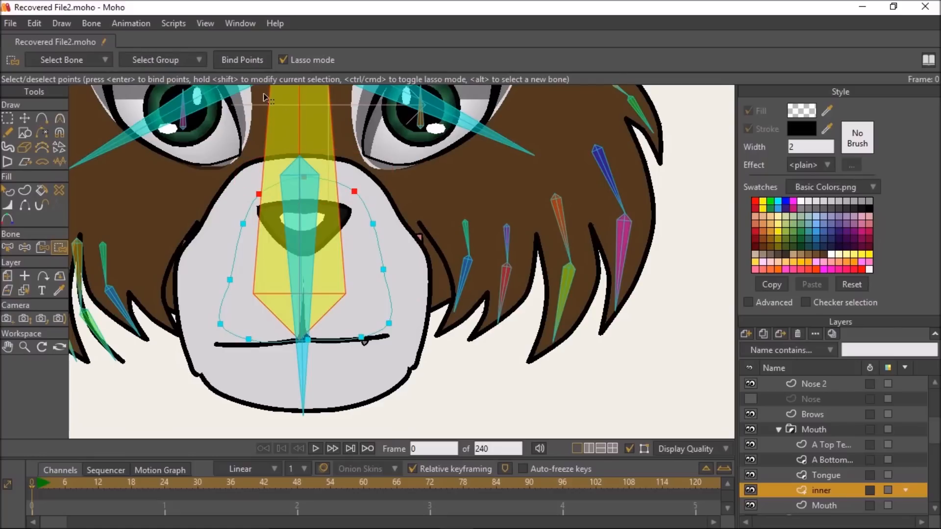
Step: Add one point on each upper side of the muzzle outline in the Mouth layer, level with the nose
scroll(826, 474, down, 1)
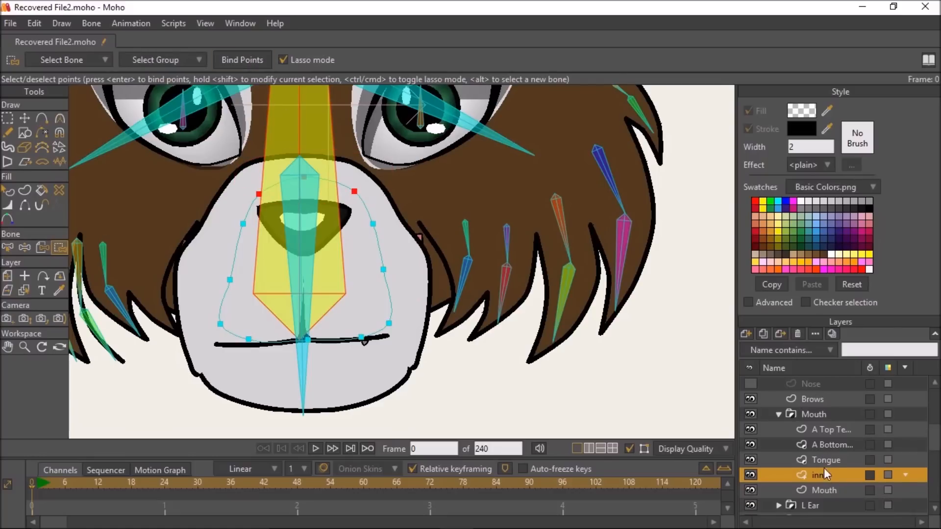
click(825, 493)
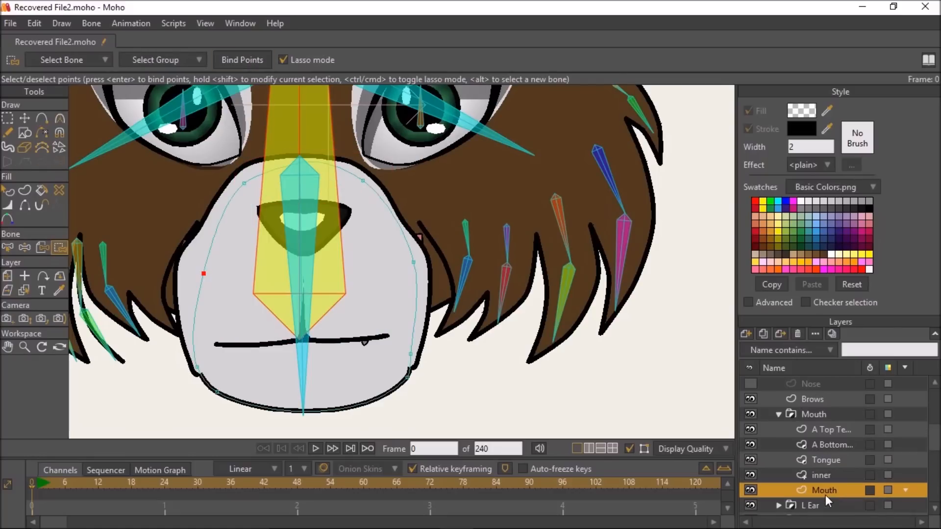
click(43, 119)
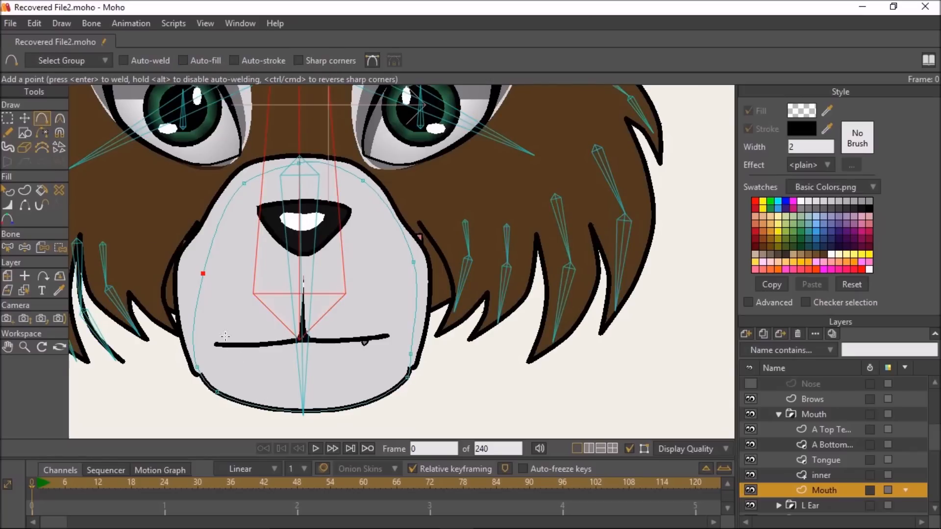
click(218, 225)
click(396, 219)
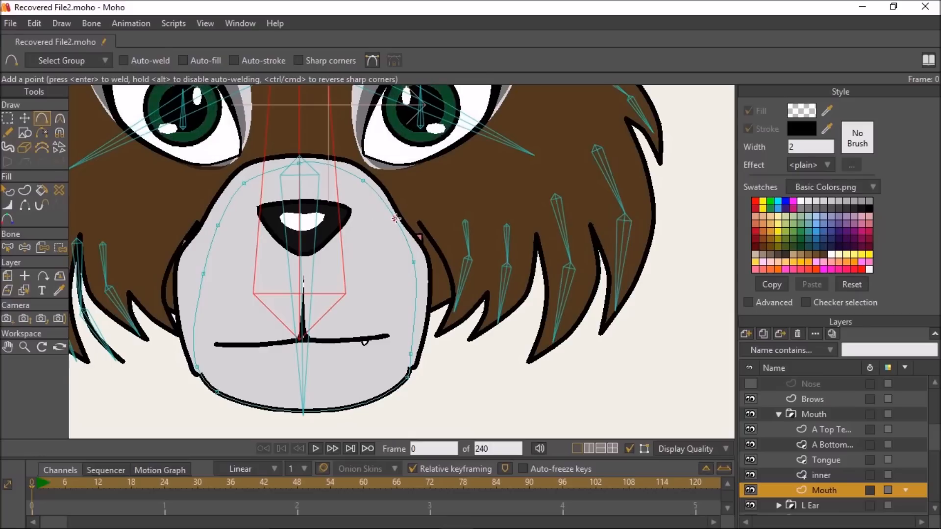
click(193, 328)
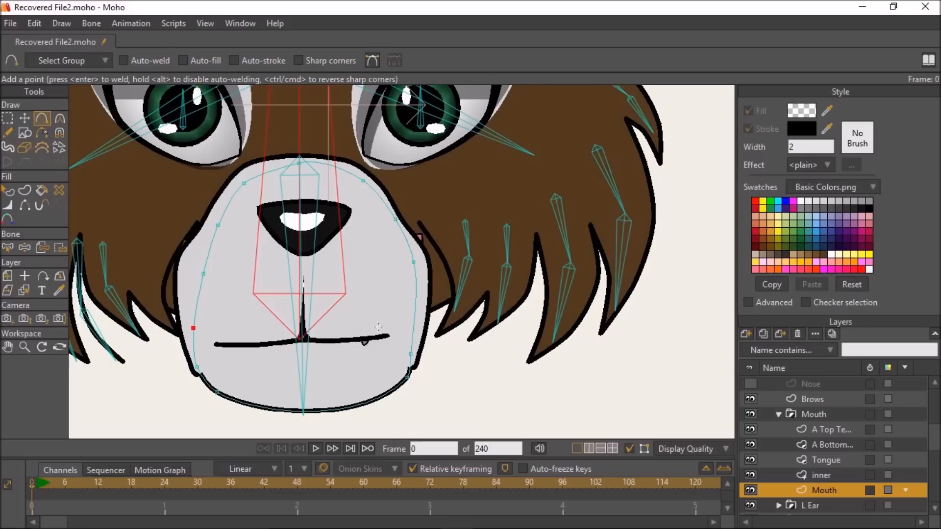
click(411, 324)
click(7, 118)
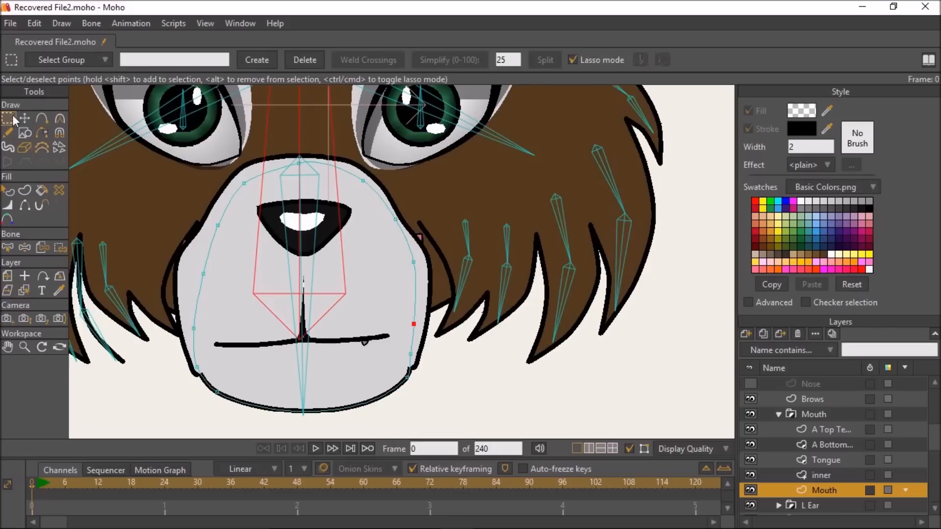
key(ctrl+a)
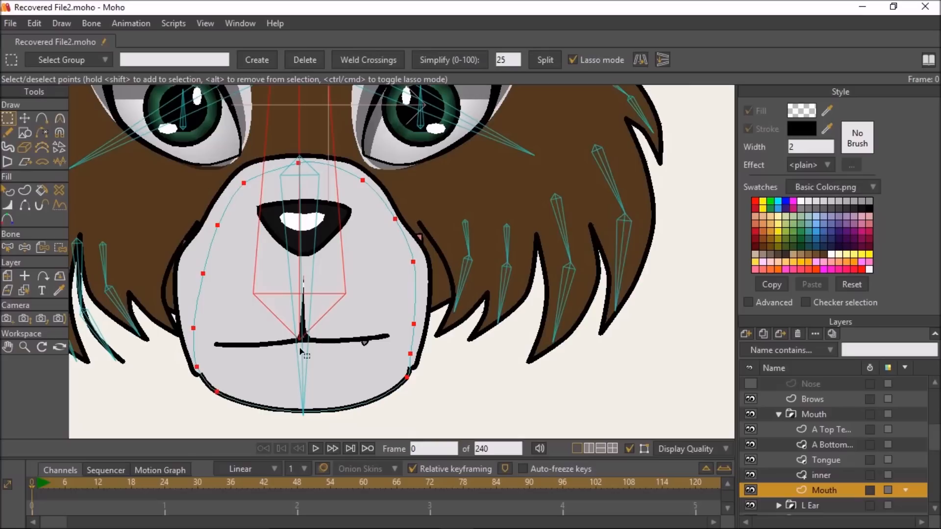
click(7, 247)
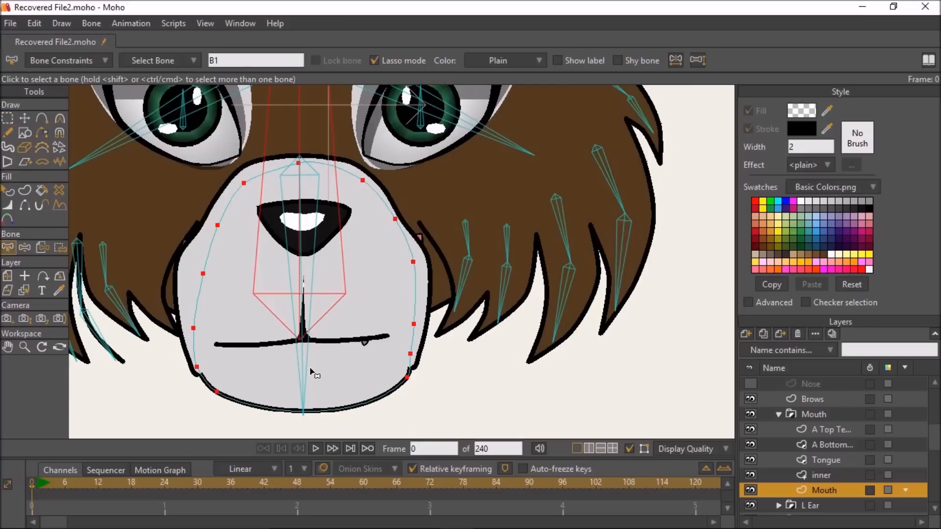
key(ctrl+z)
key(ctrl+z)
Step: Bind all points of the Mouth layer to muzzle bone B30
click(293, 363)
click(60, 247)
mouse_move(211, 155)
mouse_down()
mouse_move(219, 411)
mouse_move(483, 407)
mouse_move(296, 146)
mouse_move(230, 155)
mouse_move(203, 180)
mouse_move(211, 162)
mouse_up()
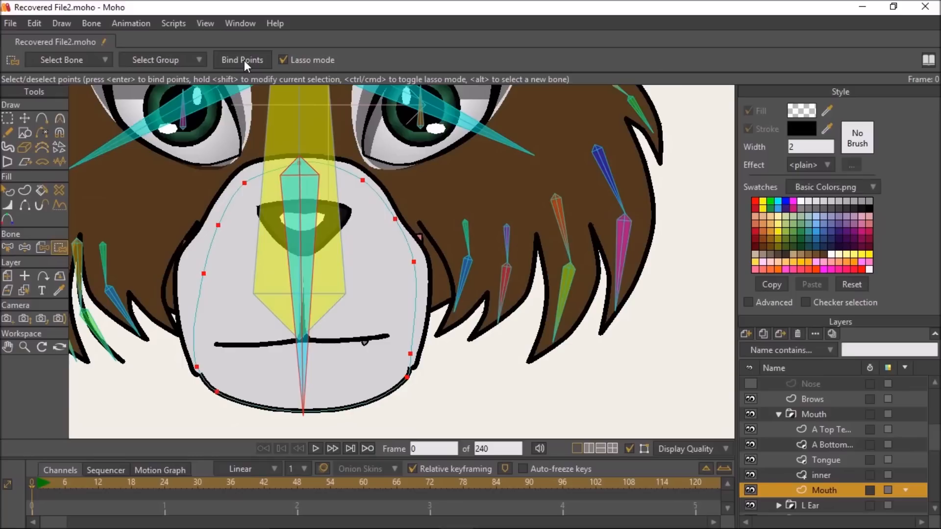
click(244, 60)
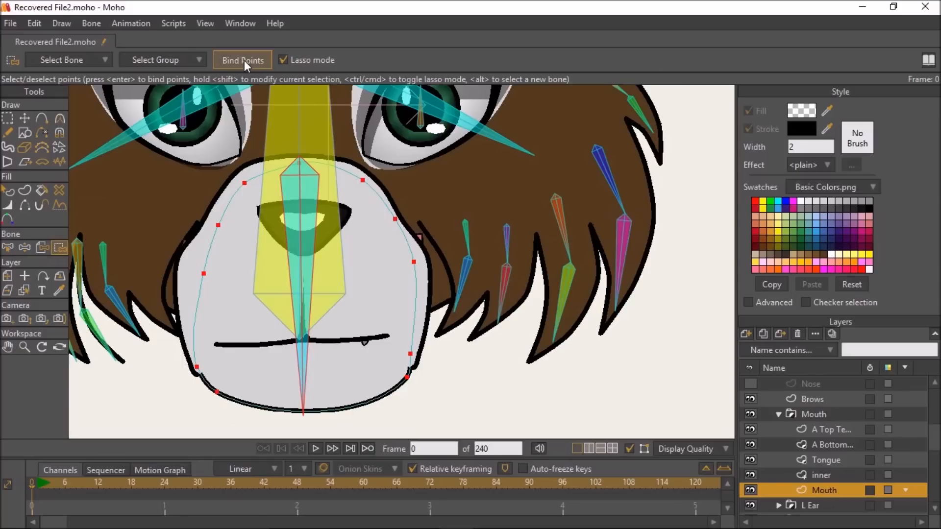
Step: Bind the uppermost points of the Mouth layer's outline to head bone B1
click(8, 248)
click(346, 284)
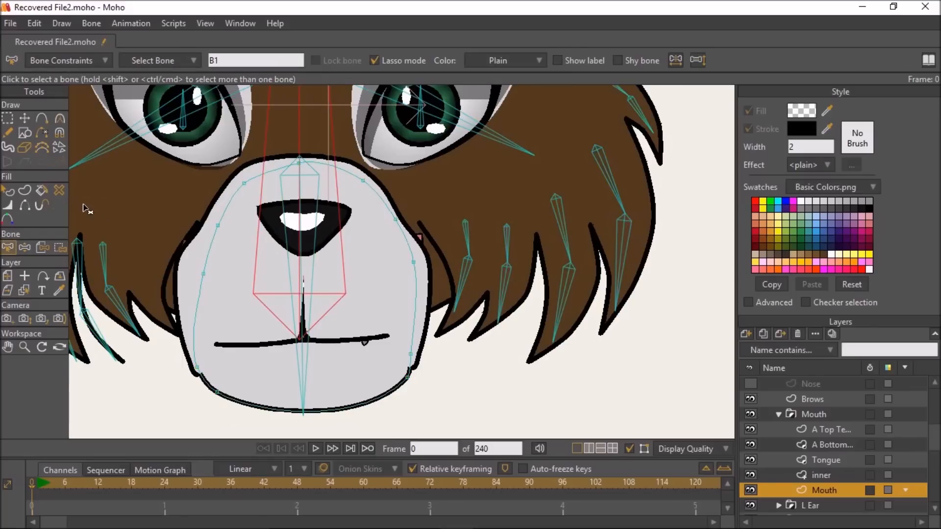
click(60, 248)
mouse_move(226, 127)
mouse_down()
mouse_move(219, 164)
mouse_move(255, 199)
mouse_move(386, 162)
mouse_move(216, 147)
mouse_move(229, 141)
mouse_move(227, 128)
mouse_up()
click(239, 59)
Step: Bind all points of the R Ear layer inside the L Ear group to lower ear bone B3
scroll(468, 265, down, 2)
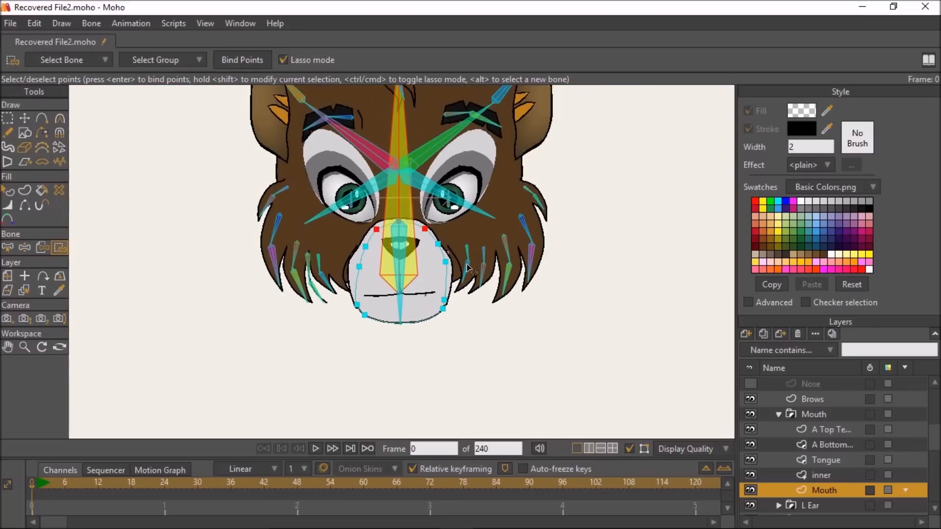
scroll(469, 267, up, 1)
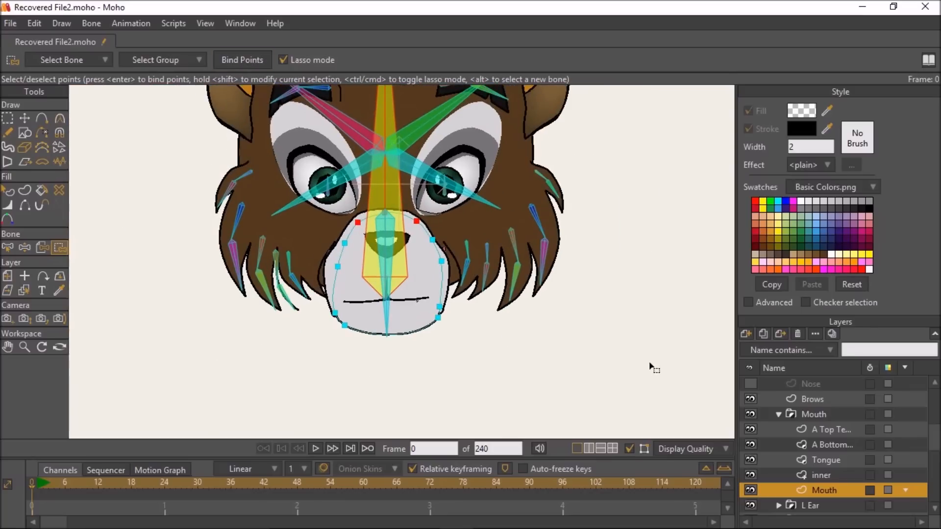
click(780, 413)
click(779, 415)
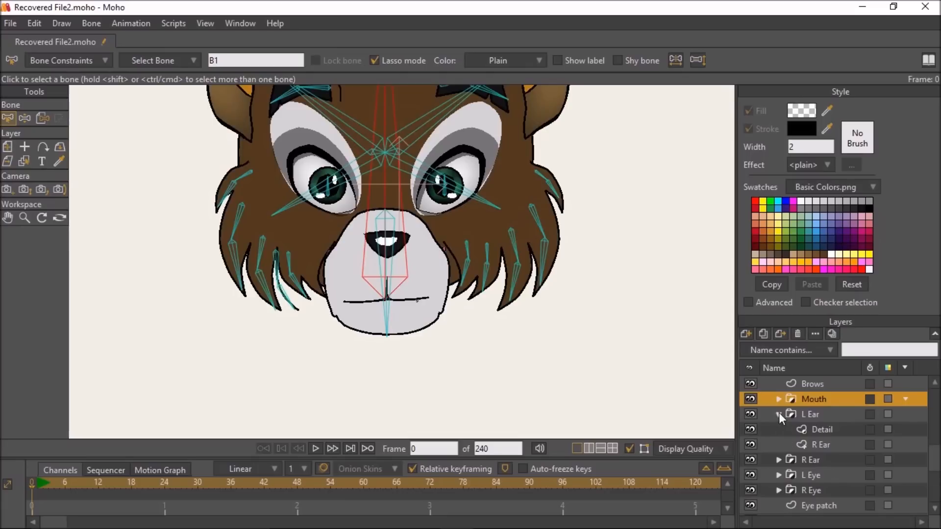
click(779, 414)
click(779, 414)
click(825, 445)
drag(427, 248, 302, 377)
scroll(390, 261, up, 2)
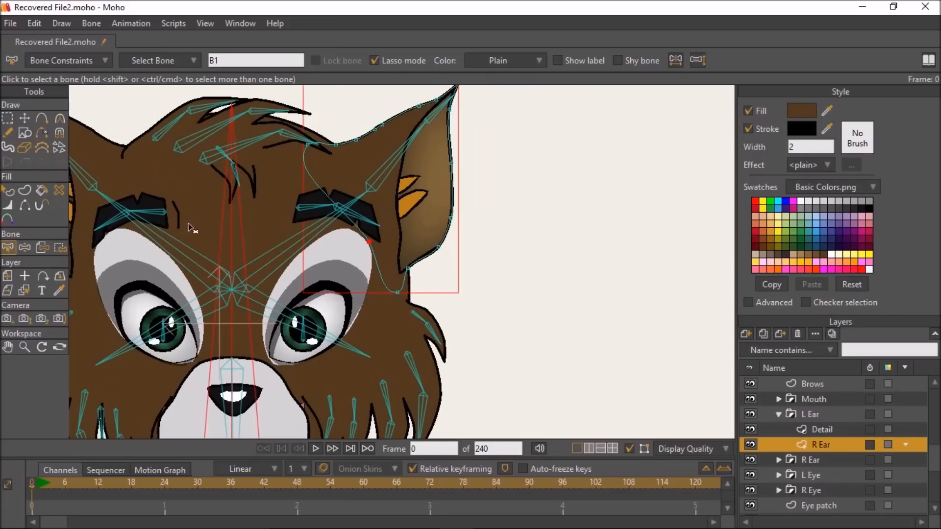
click(368, 210)
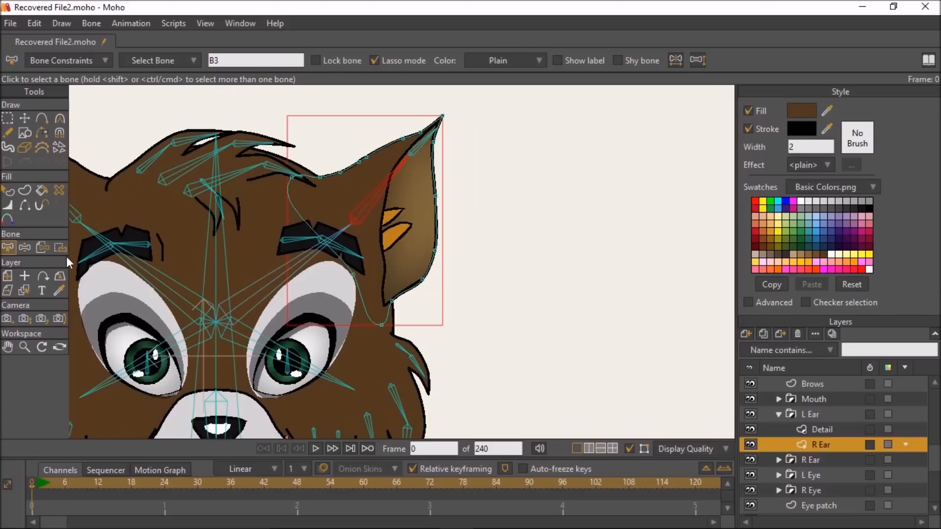
key(i)
mouse_move(338, 130)
mouse_down()
mouse_move(305, 139)
mouse_move(280, 199)
mouse_move(394, 347)
mouse_move(543, 206)
mouse_move(417, 98)
mouse_move(311, 140)
mouse_move(264, 90)
mouse_up()
click(253, 61)
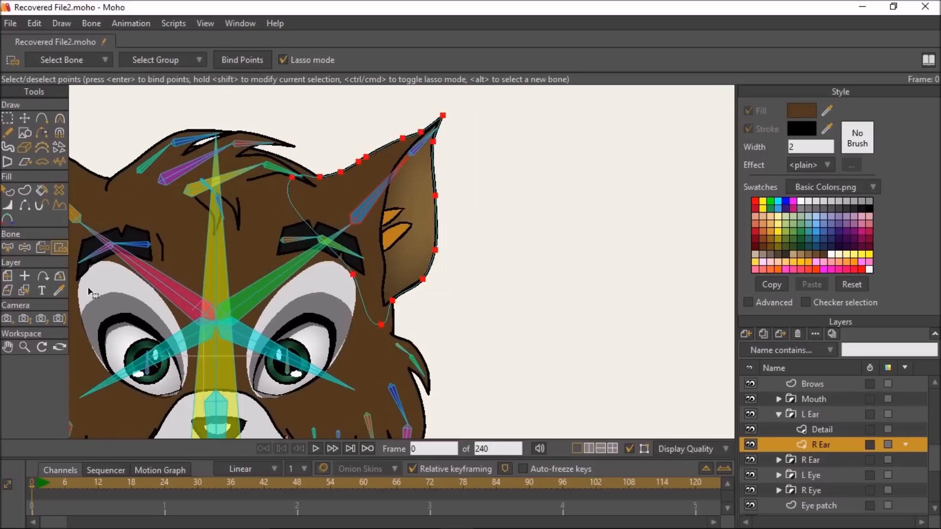
Step: Bind the ear-tip points of the L Ear group's R Ear layer to tip bone B4
click(8, 248)
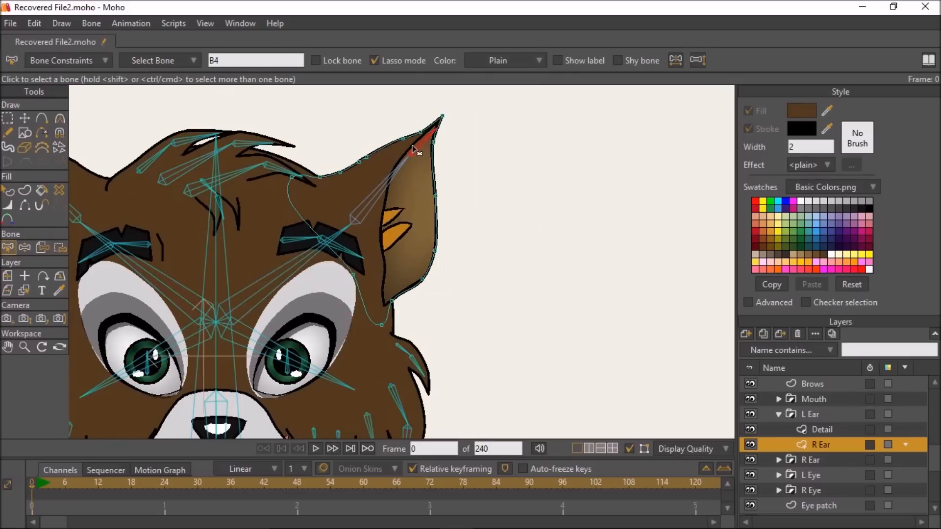
click(60, 247)
mouse_move(378, 162)
mouse_down()
mouse_move(479, 95)
mouse_move(378, 105)
mouse_move(383, 122)
mouse_up()
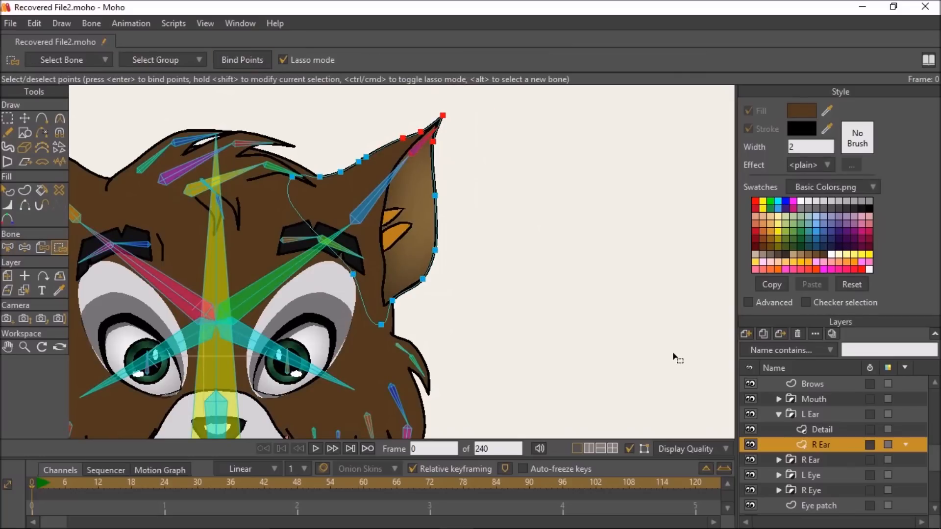
Step: Bind all points of the Detail layer in the L Ear group to lower ear bone B3
click(785, 423)
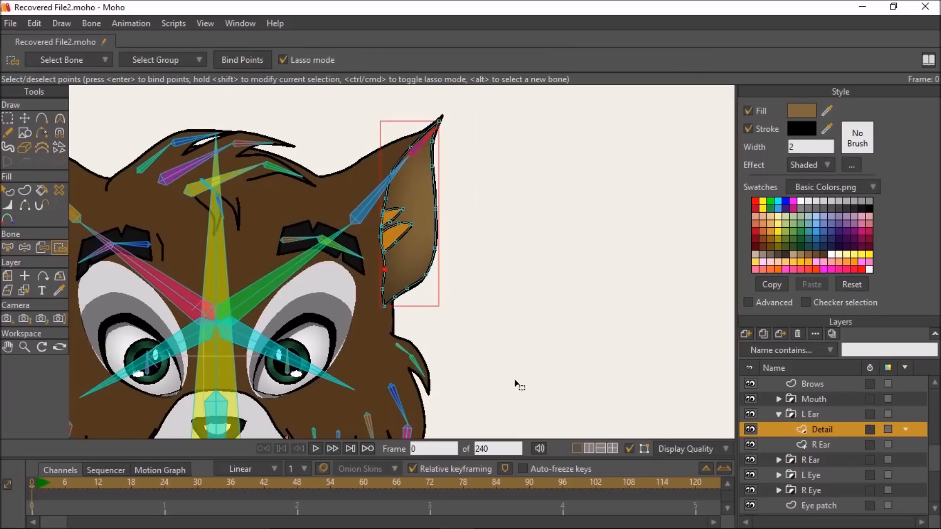
click(7, 247)
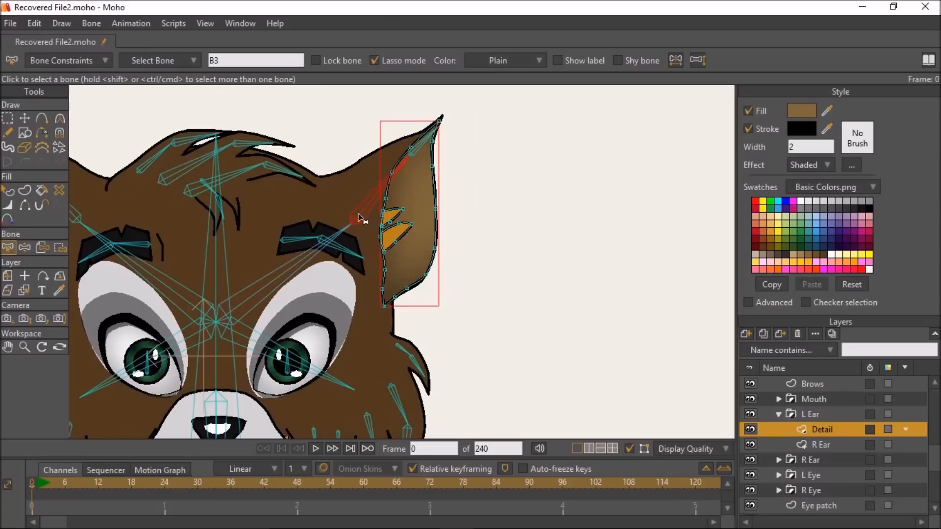
click(62, 247)
mouse_move(480, 111)
mouse_down()
mouse_move(319, 223)
mouse_move(482, 101)
mouse_move(454, 101)
mouse_up()
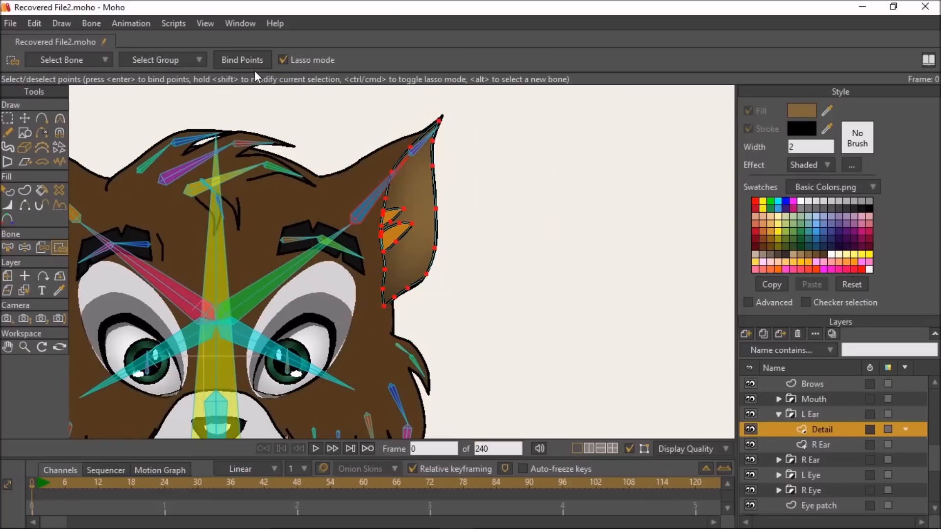
Step: Bind the points at the tip of the L Ear group's Detail layer to tip bone B4
click(11, 250)
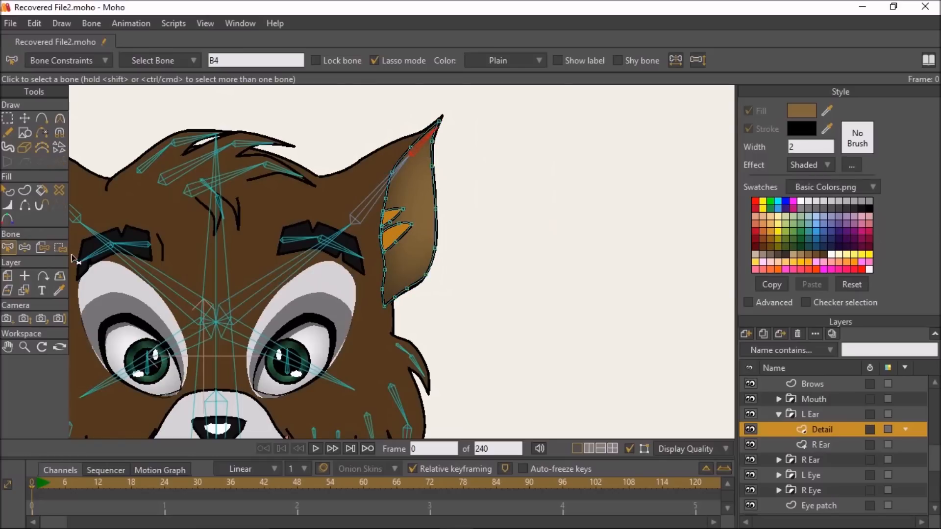
click(60, 248)
mouse_move(368, 102)
mouse_down()
mouse_move(408, 158)
mouse_move(488, 147)
mouse_move(392, 113)
mouse_move(369, 123)
mouse_up()
click(253, 60)
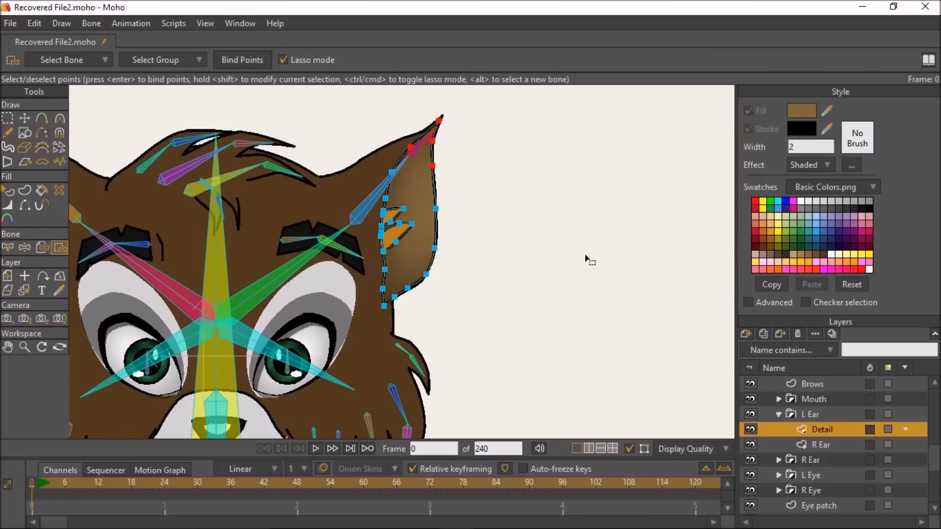
Step: Bind all points of the R Ear layer inside the R Ear group to lower ear bone B6
click(782, 411)
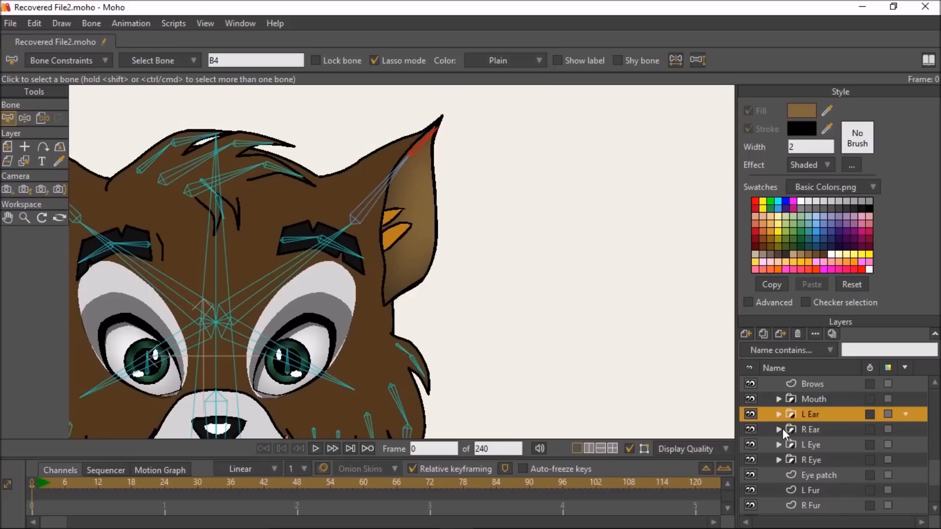
click(780, 429)
click(823, 460)
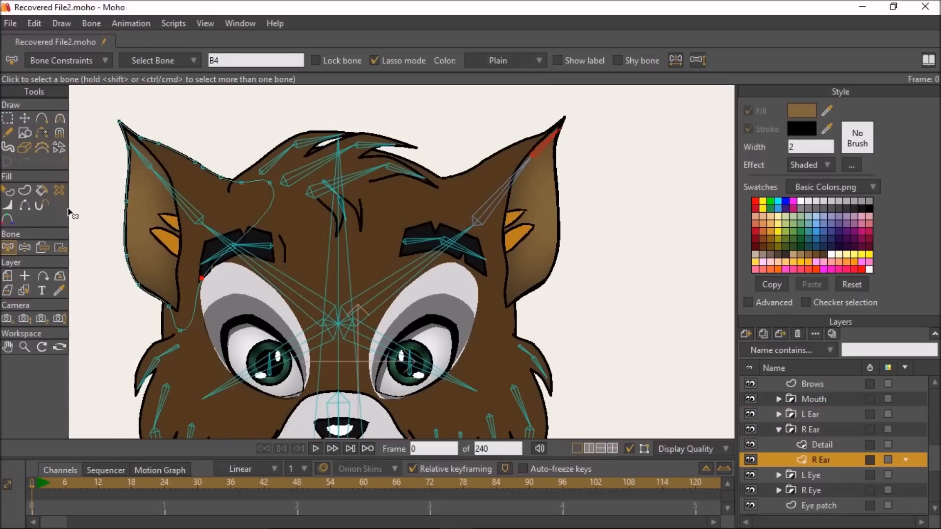
click(205, 221)
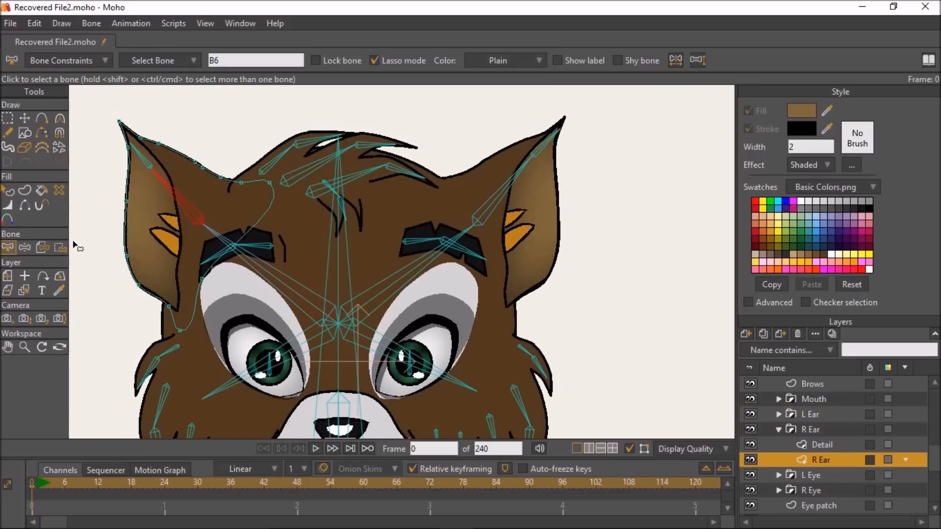
click(60, 248)
mouse_move(122, 119)
mouse_down()
mouse_move(115, 319)
mouse_move(258, 110)
mouse_move(81, 124)
mouse_move(120, 120)
mouse_up()
click(242, 59)
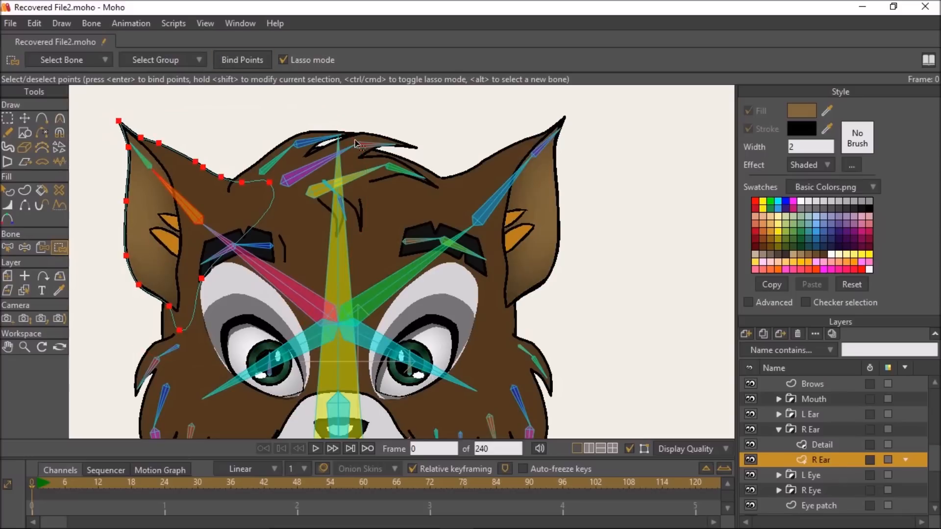
Step: Bind the ear-tip points of the Detail layer in the R Ear group to tip bone B7
click(833, 445)
click(8, 247)
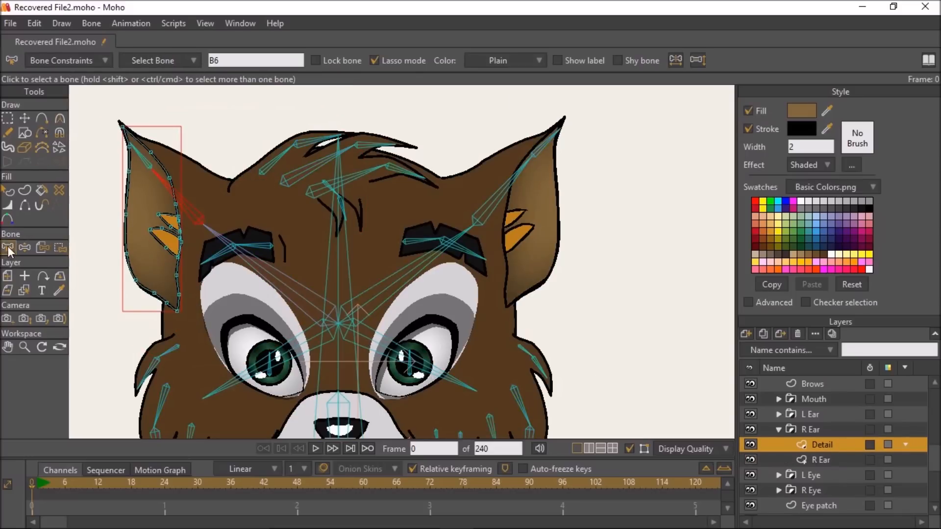
click(60, 247)
mouse_move(184, 120)
mouse_down()
mouse_move(115, 190)
mouse_move(185, 118)
mouse_move(185, 137)
mouse_up()
click(238, 64)
scroll(340, 255, down, 3)
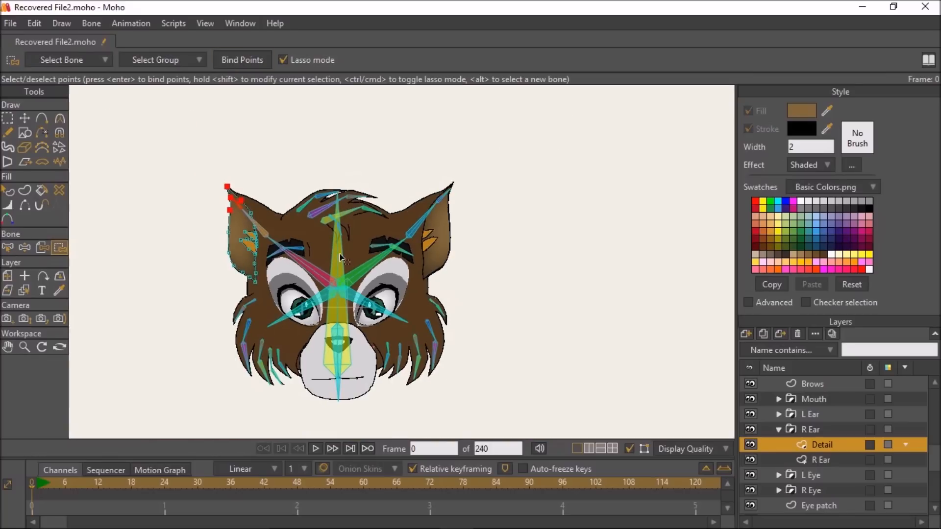
click(779, 430)
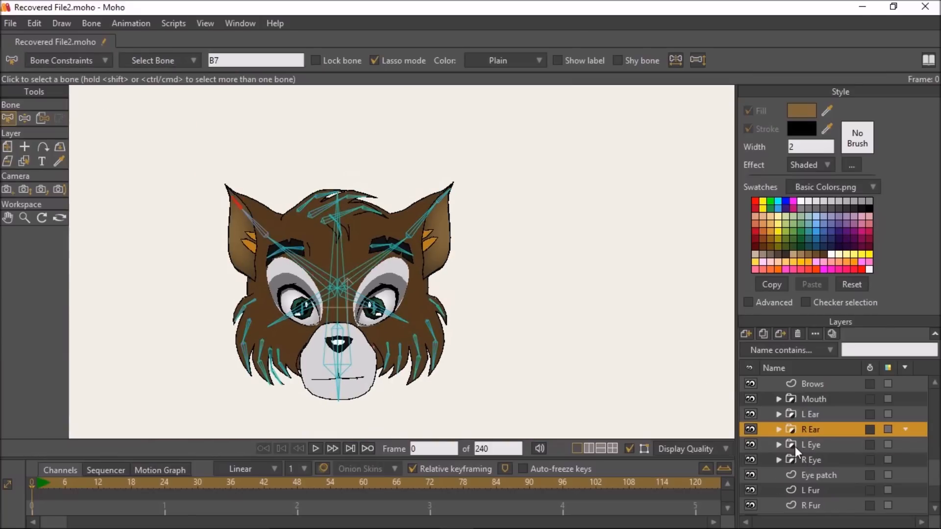
Step: Bind the whole R Eye layer inside the L Eye group to the central head bone
click(790, 446)
click(779, 445)
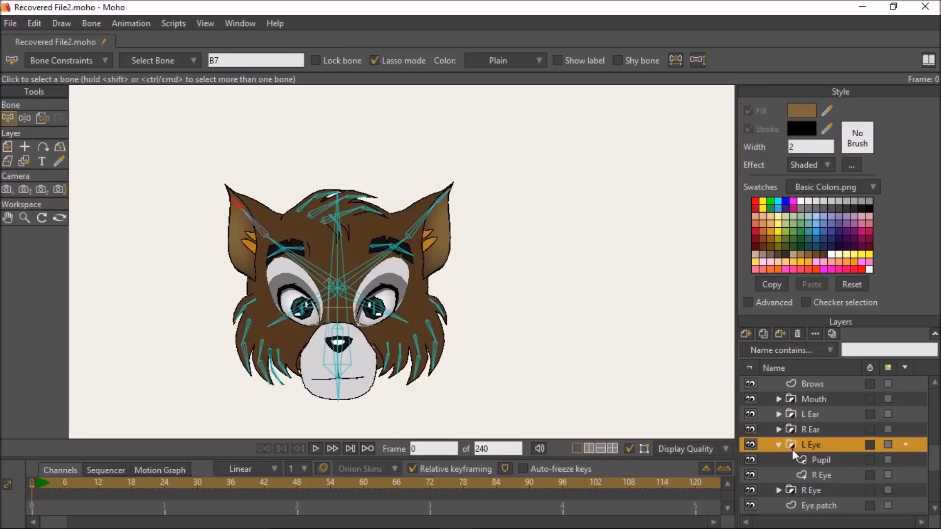
click(824, 474)
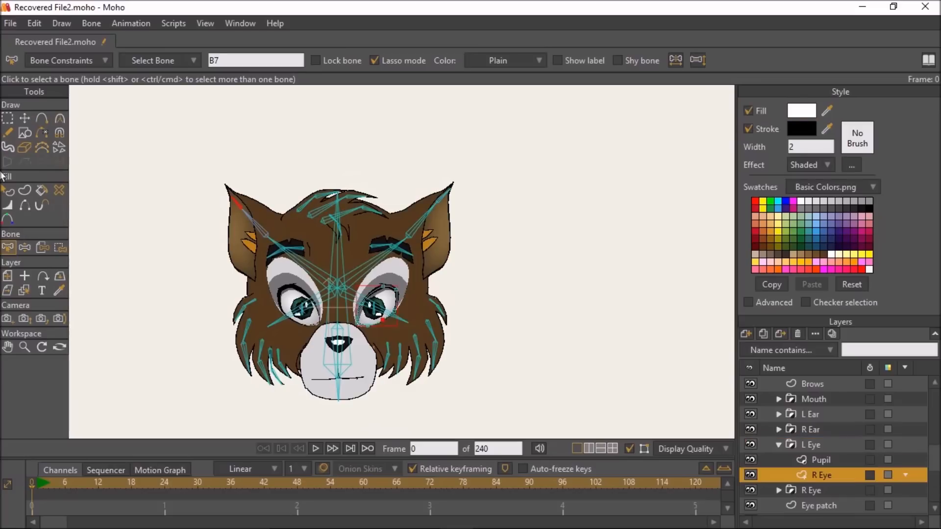
click(42, 248)
scroll(443, 333, up, 2)
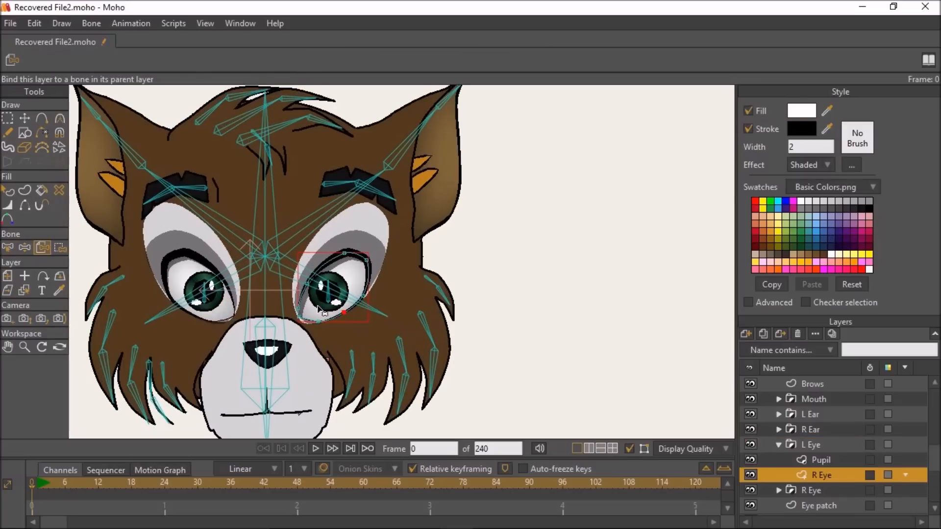
click(283, 309)
Step: Bind the Pupil layer inside the L Eye group to the small vertical bone in that pupil
click(819, 461)
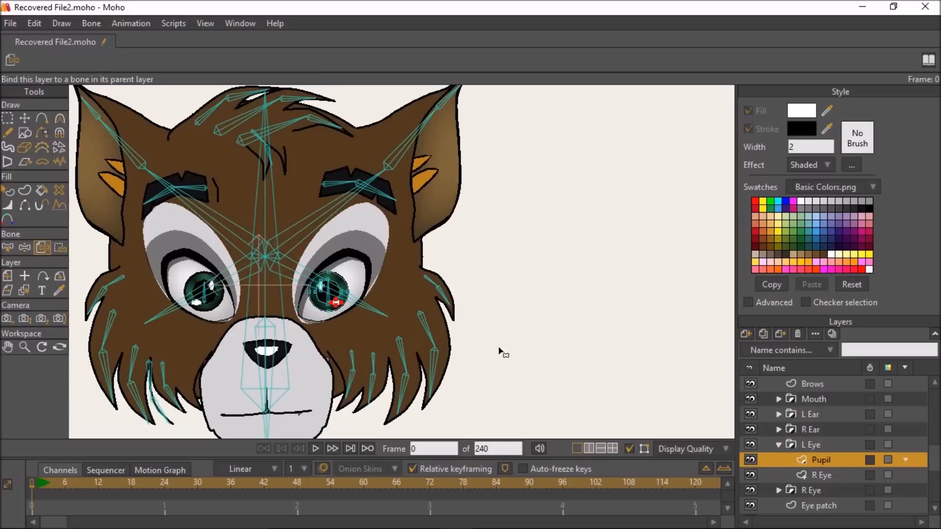
scroll(326, 311, up, 2)
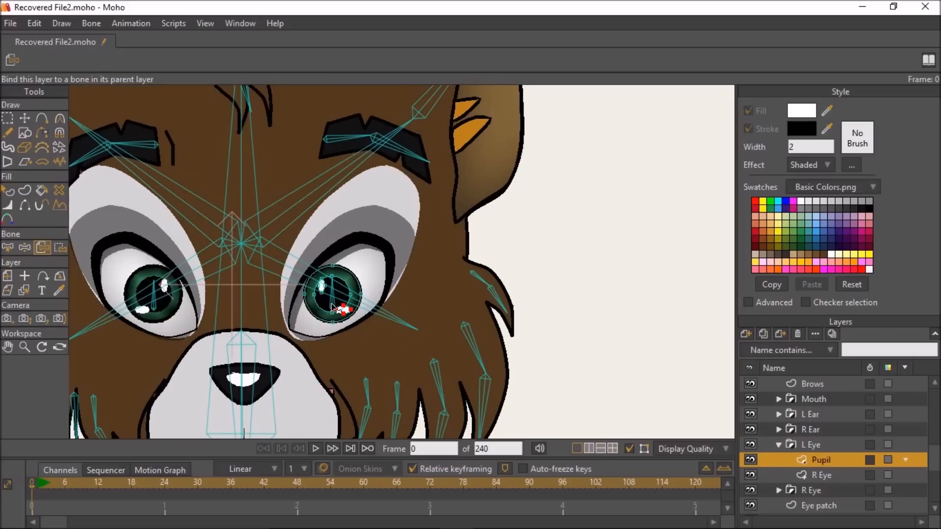
click(332, 302)
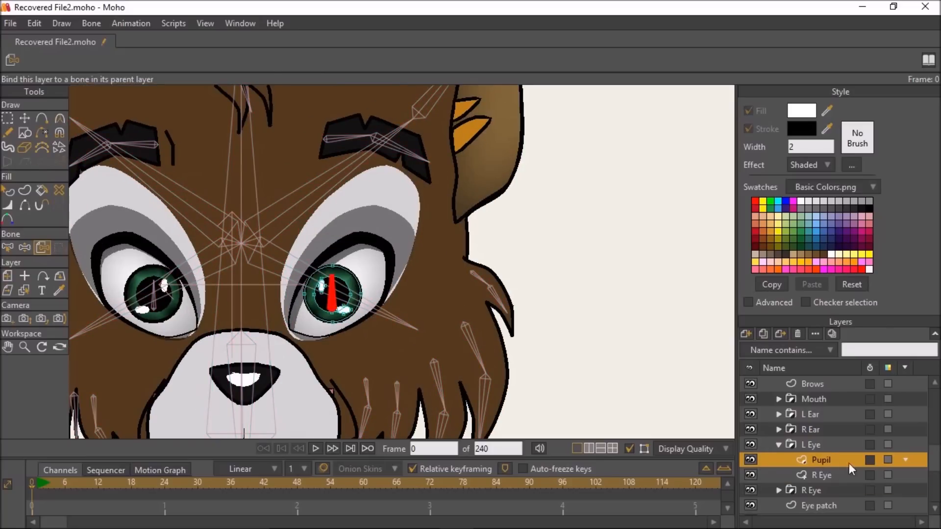
click(782, 445)
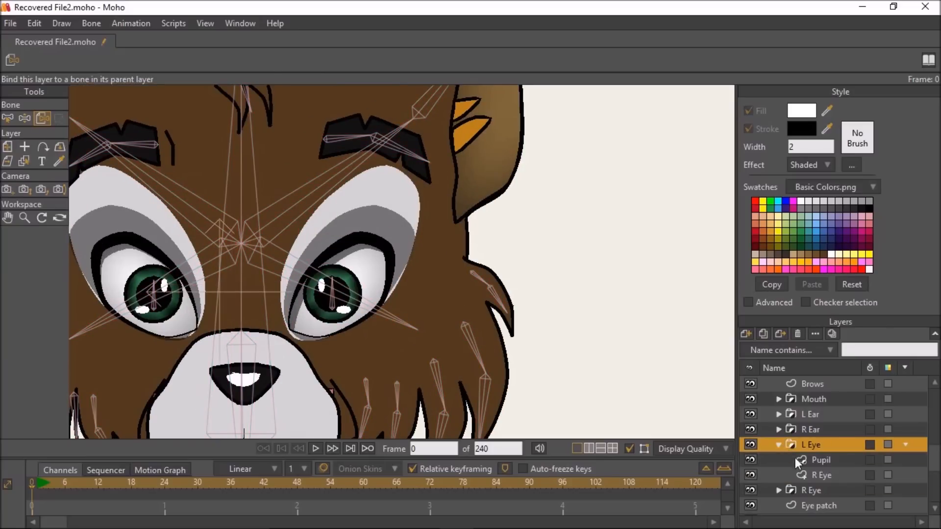
click(779, 445)
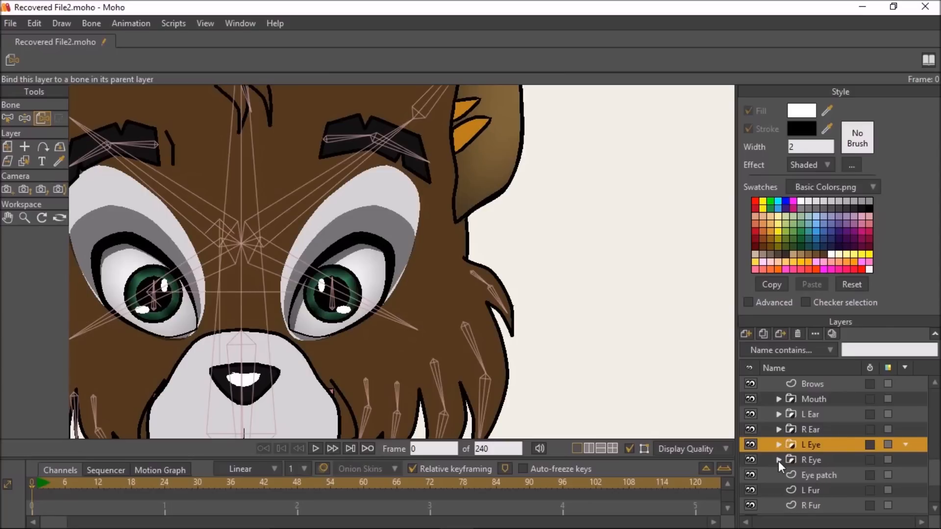
Step: Bind the whole R Eye layer inside the R Eye group to central head bone B1
click(779, 460)
click(817, 474)
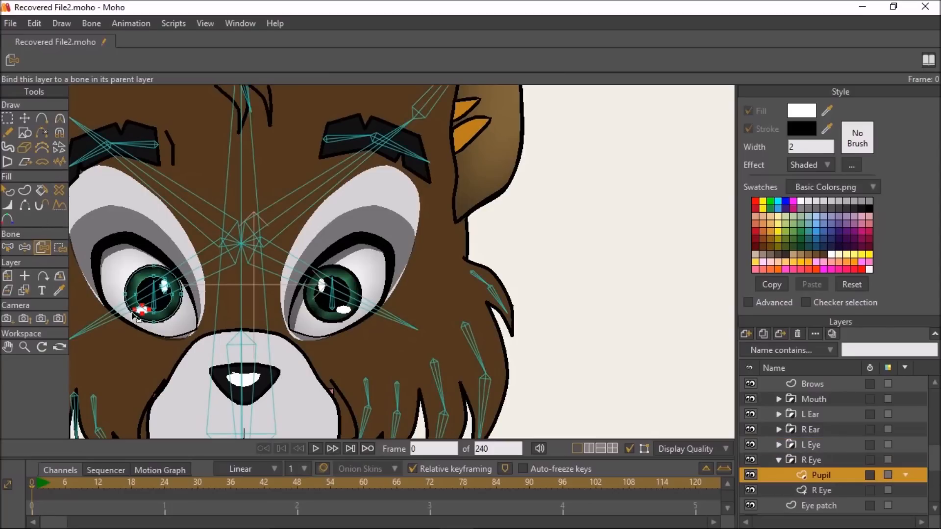
click(806, 491)
click(219, 312)
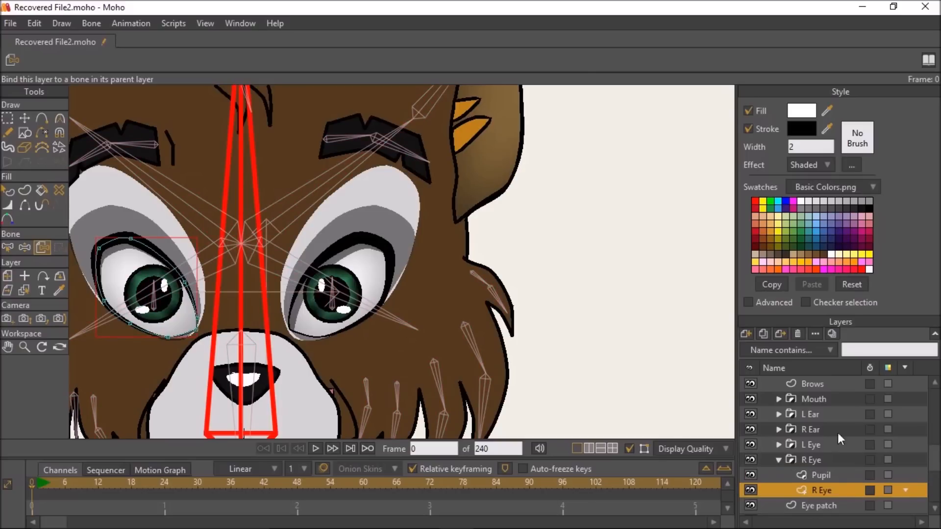
click(779, 460)
Step: Bind the whole Eye patch layer to central head bone B1
scroll(780, 460, down, 1)
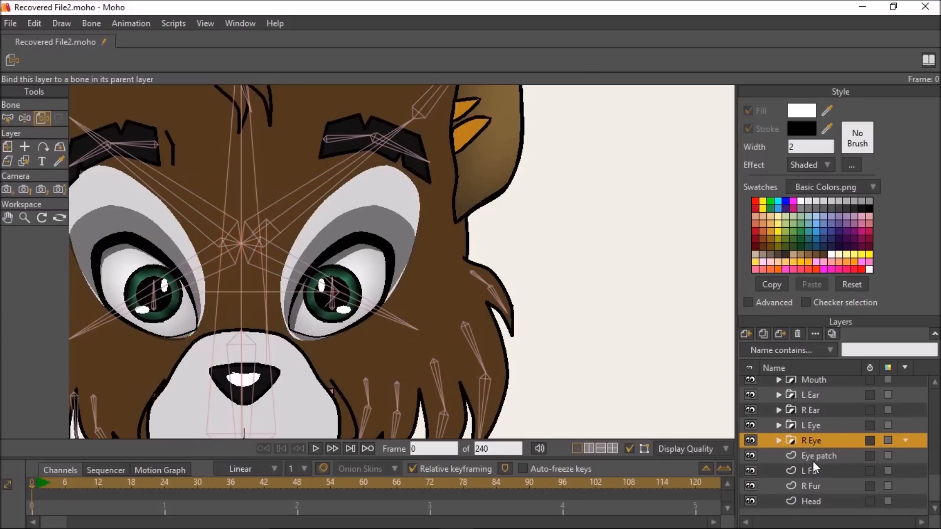
click(814, 452)
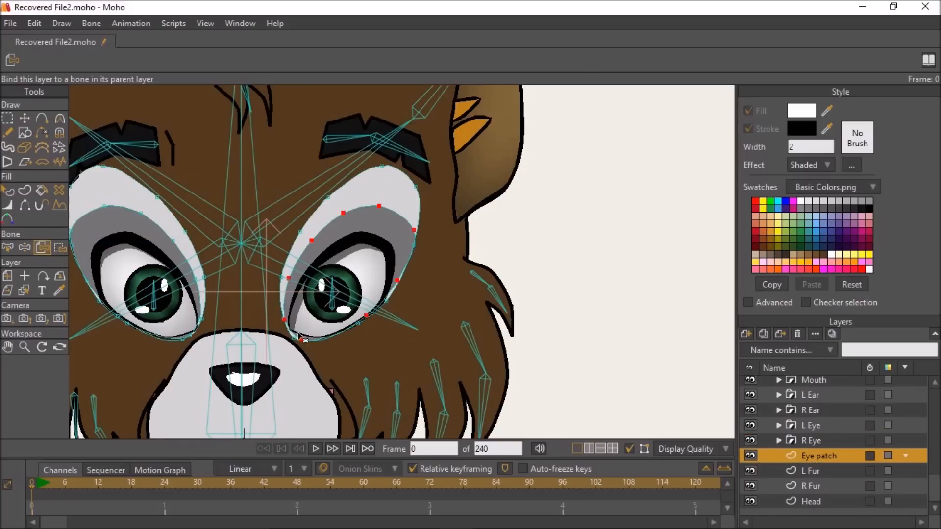
click(266, 330)
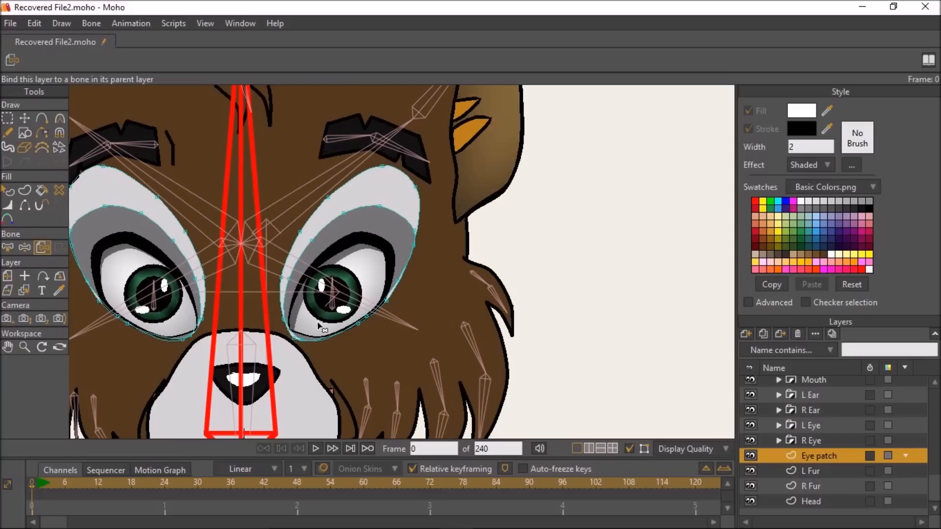
Step: Bind all points of the L Fur layer to cheek bone B19
click(8, 248)
scroll(691, 401, down, 3)
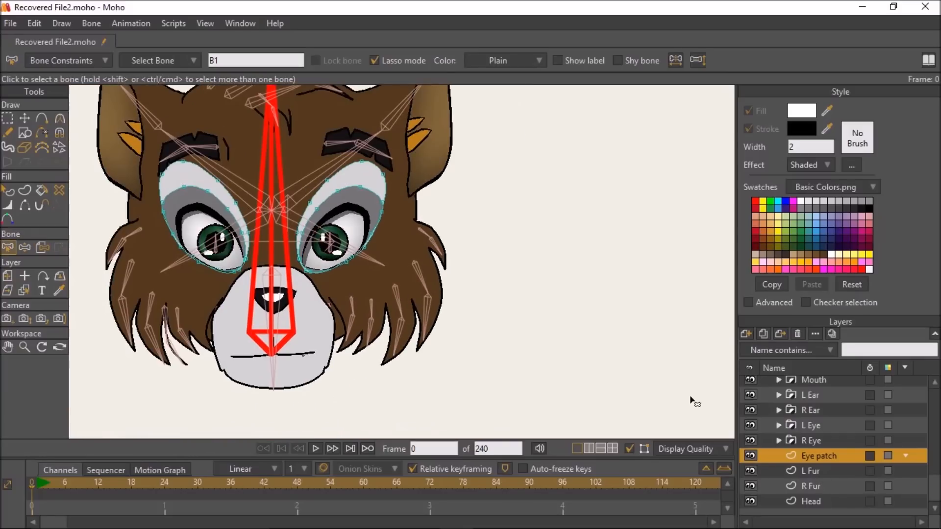
click(828, 470)
click(367, 258)
click(60, 248)
drag(478, 196, 412, 176)
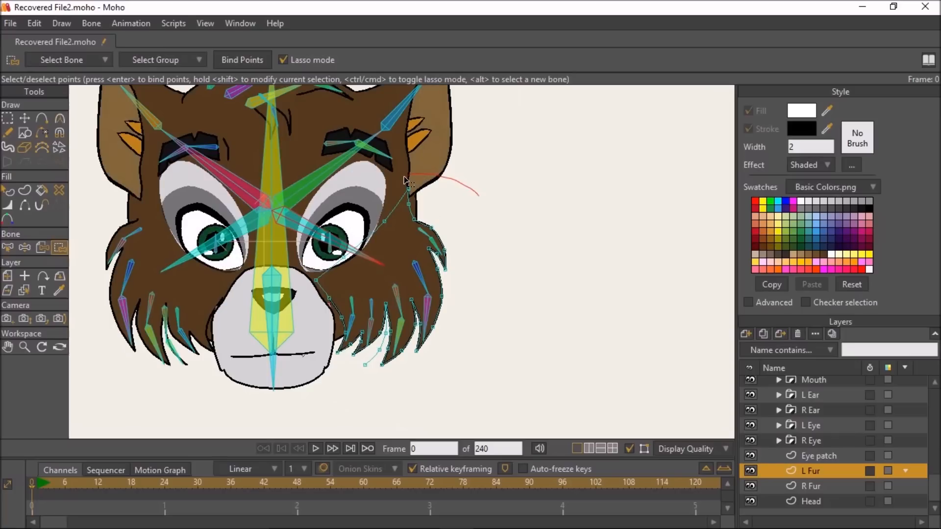
mouse_move(406, 180)
mouse_down()
mouse_move(317, 260)
mouse_move(305, 292)
mouse_move(328, 372)
mouse_move(451, 385)
mouse_move(498, 306)
mouse_move(467, 186)
mouse_up()
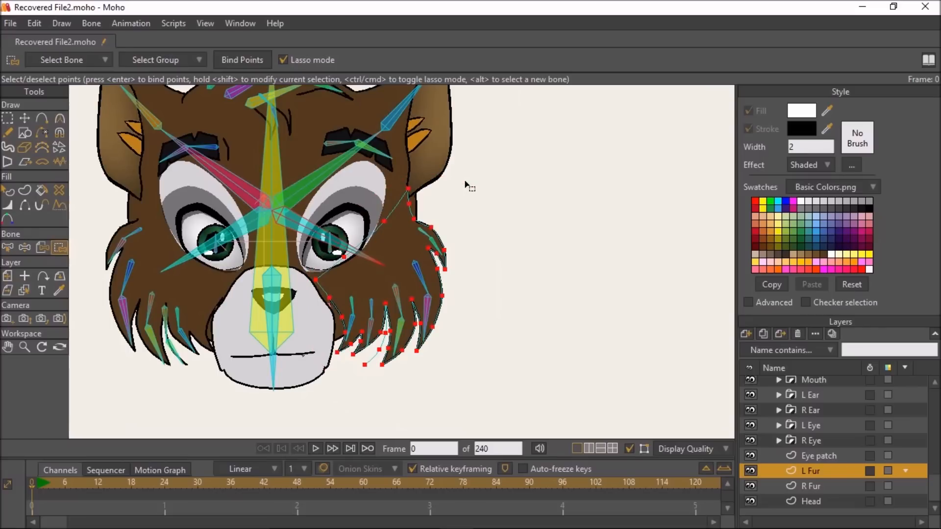
click(228, 60)
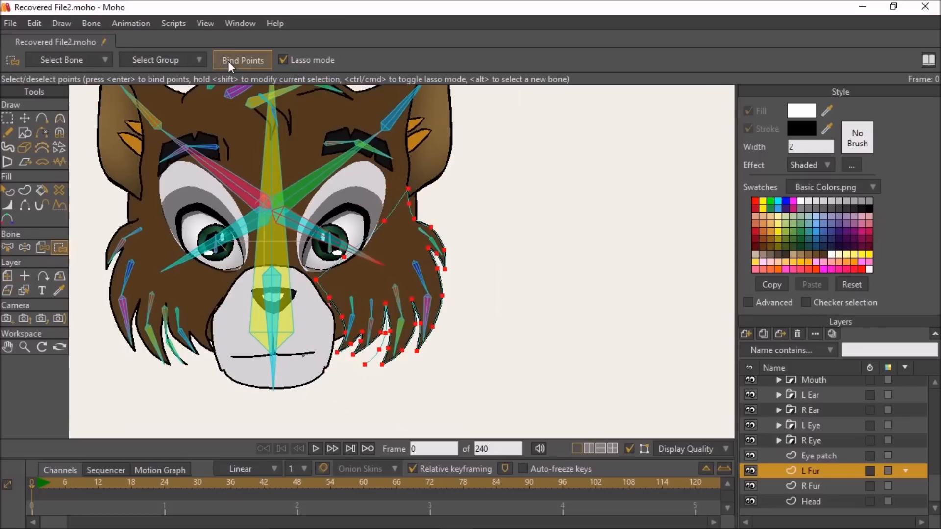
Step: Bind the points around the L Fur layer's uppermost side tuft to the tuft's upper bone B28
click(7, 247)
scroll(380, 274, up, 3)
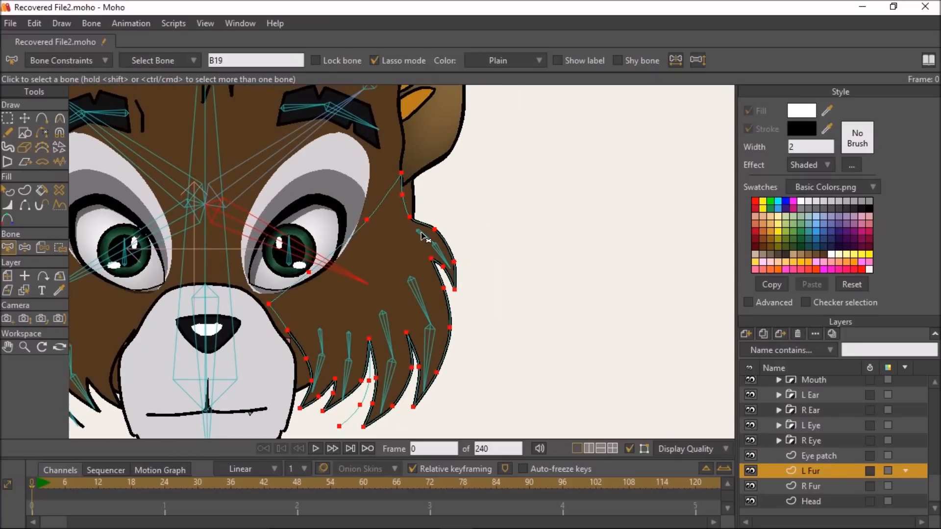
click(60, 248)
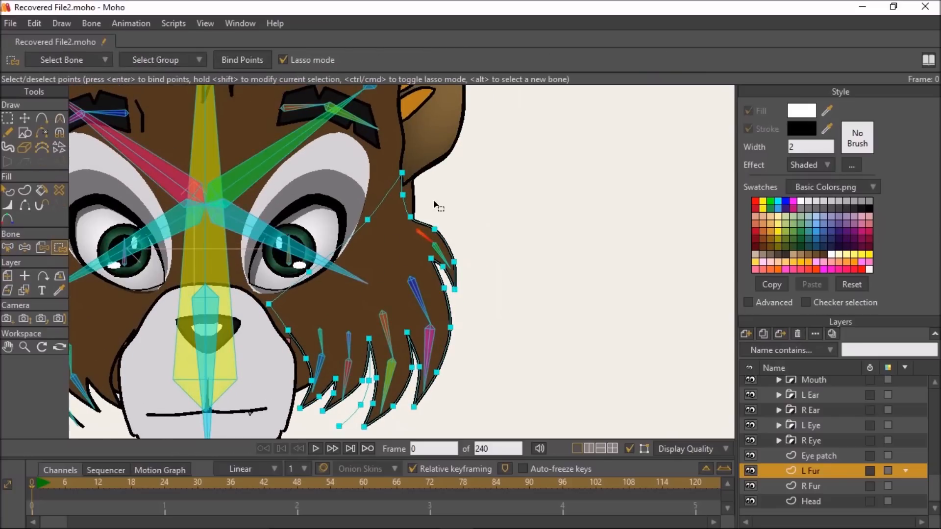
scroll(441, 205, up, 2)
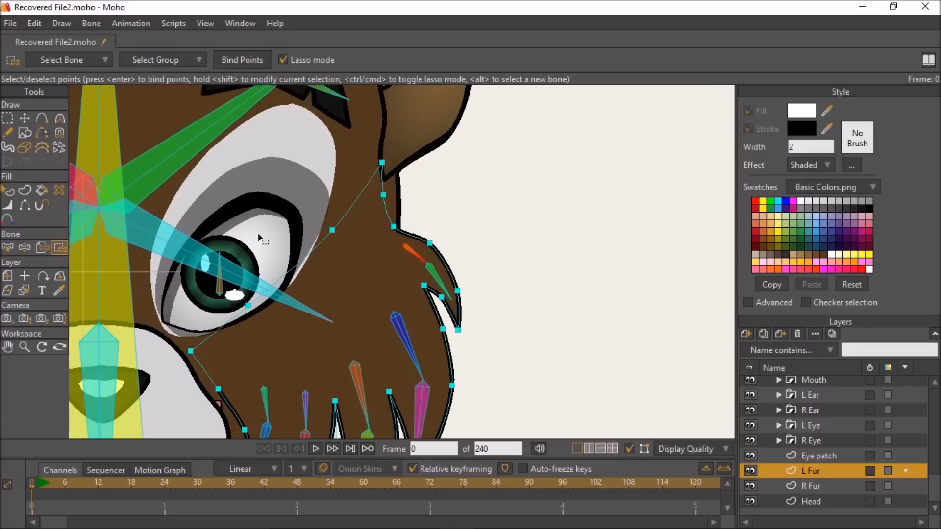
drag(424, 209, 392, 225)
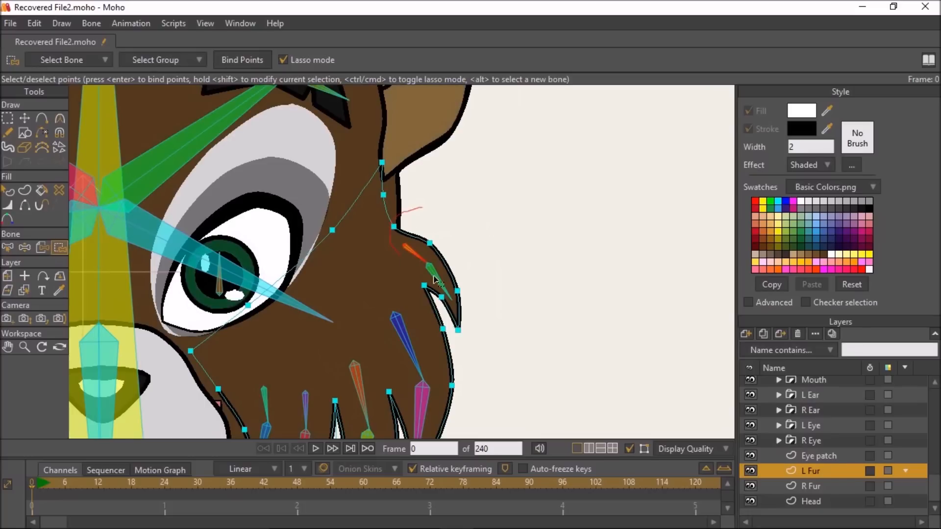
mouse_move(413, 278)
mouse_down()
mouse_move(453, 333)
mouse_move(498, 308)
mouse_move(437, 231)
mouse_move(410, 209)
mouse_up()
click(224, 61)
Step: Bind the tip points of the L Fur layer's uppermost side tuft to the tuft's lower bone
click(7, 248)
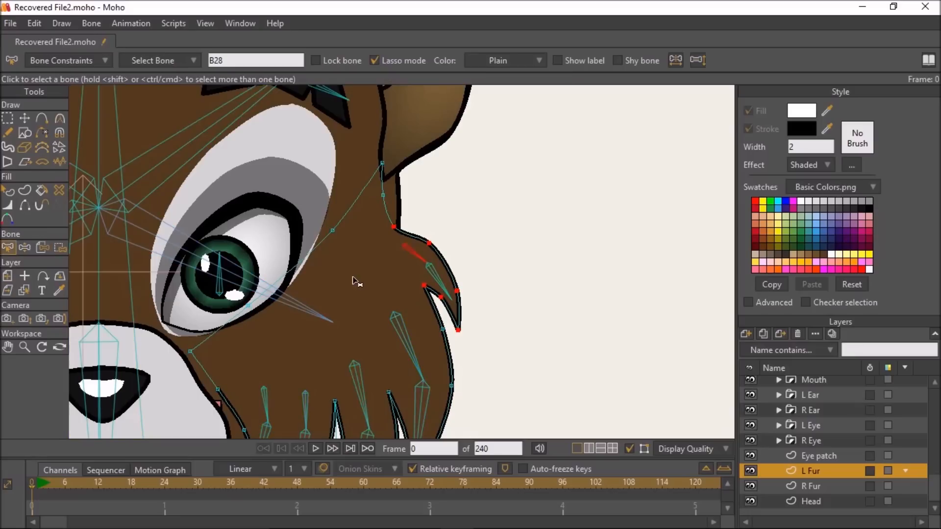
click(60, 247)
mouse_move(472, 254)
mouse_down()
mouse_move(445, 271)
mouse_move(434, 293)
mouse_move(456, 333)
mouse_move(488, 308)
mouse_move(468, 251)
mouse_up()
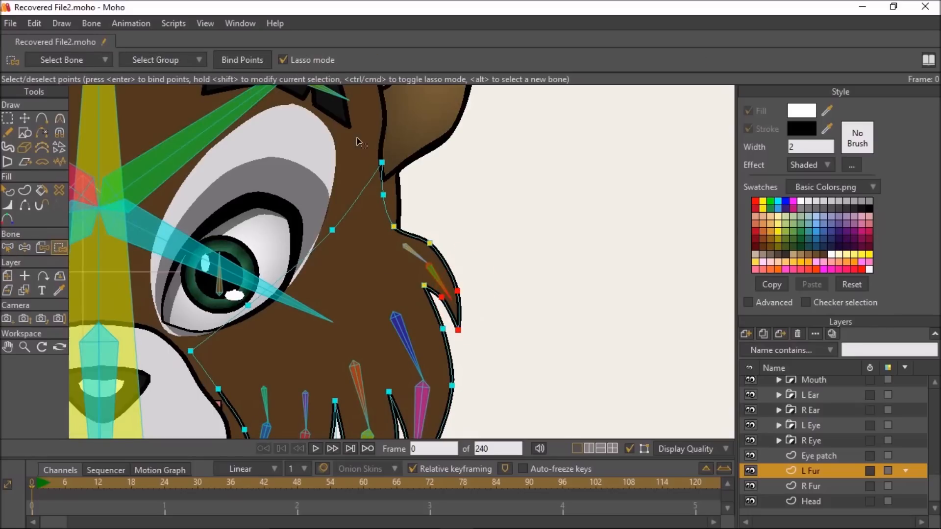
click(241, 64)
Step: Bind the points around the L Fur layer's outermost lower tuft to the tuft's upper bone B29
scroll(307, 192, down, 4)
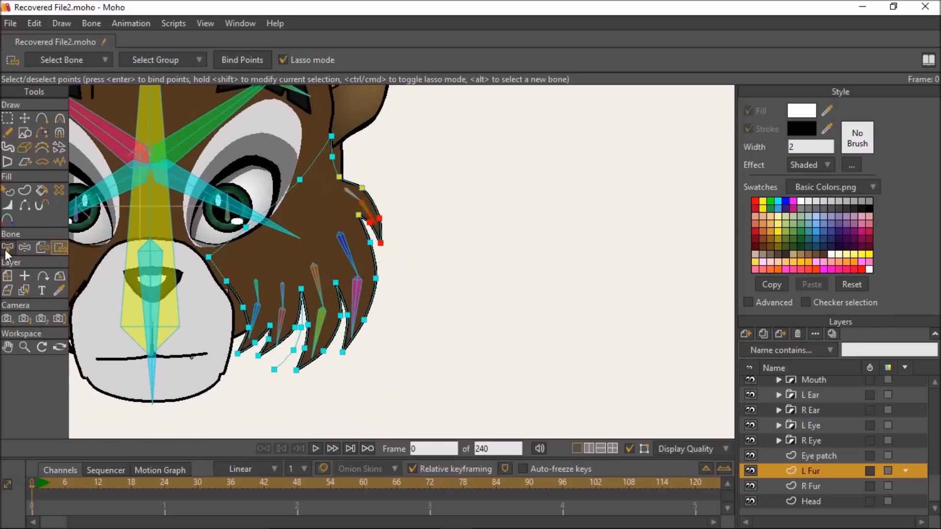
click(7, 249)
scroll(259, 291, up, 1)
drag(260, 291, 288, 251)
click(392, 208)
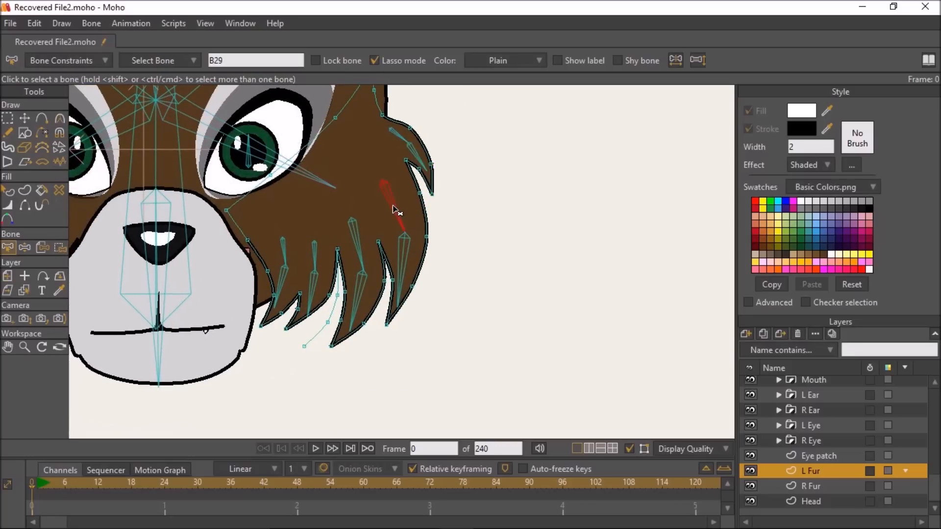
click(60, 248)
mouse_move(382, 170)
mouse_down()
mouse_move(357, 218)
mouse_move(388, 277)
mouse_move(380, 306)
mouse_move(396, 345)
mouse_move(460, 261)
mouse_move(410, 167)
mouse_move(379, 172)
mouse_up()
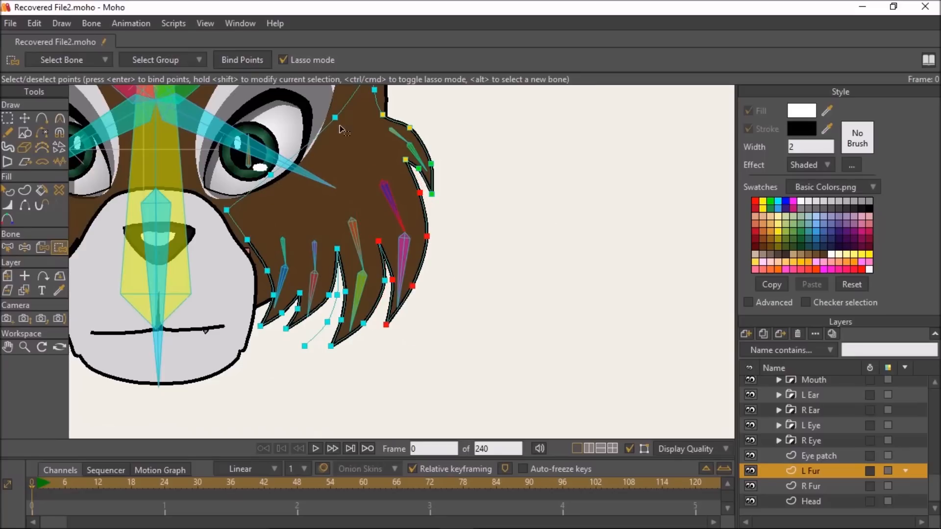
click(236, 60)
Step: Bind the lower and tip points of the L Fur layer's outermost lower tuft to bone B21
click(8, 248)
scroll(319, 250, up, 2)
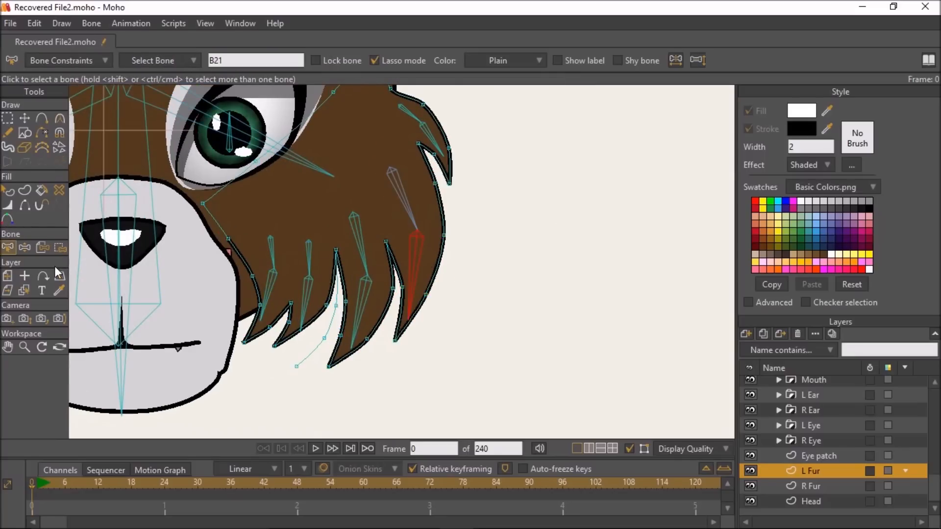
click(59, 248)
drag(454, 224, 423, 233)
mouse_move(398, 280)
mouse_down()
mouse_move(389, 351)
mouse_move(480, 230)
mouse_move(453, 225)
mouse_up()
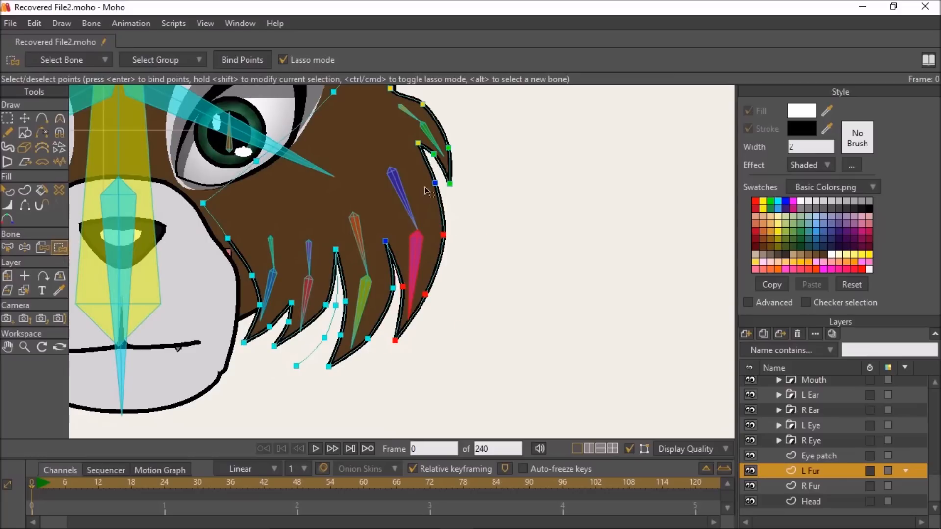
Step: Bind the base points of the L Fur layer's next tuft inward to the tuft's upper bone B22
click(7, 248)
click(357, 230)
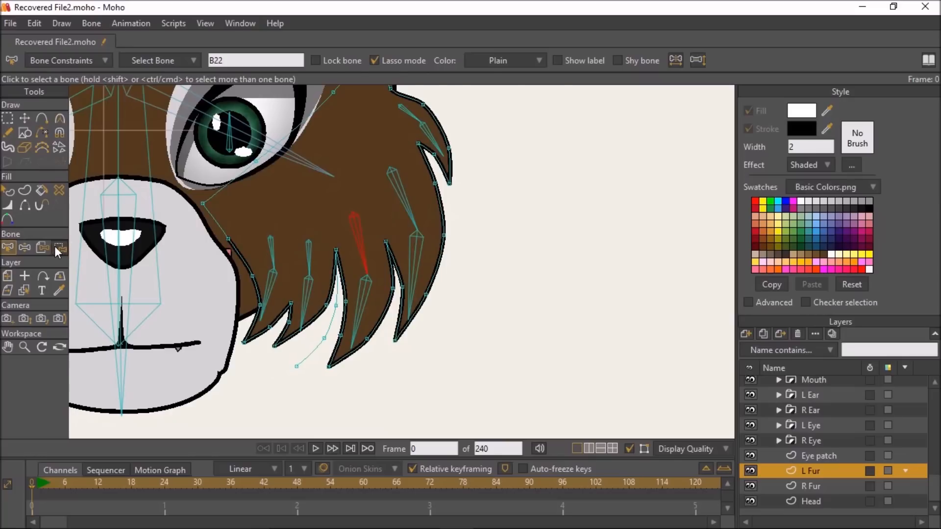
key(i)
mouse_move(401, 282)
mouse_down()
mouse_move(358, 349)
mouse_move(318, 372)
mouse_move(338, 327)
mouse_move(320, 362)
mouse_move(292, 373)
mouse_move(304, 348)
mouse_move(332, 327)
mouse_move(332, 225)
mouse_move(343, 167)
mouse_up()
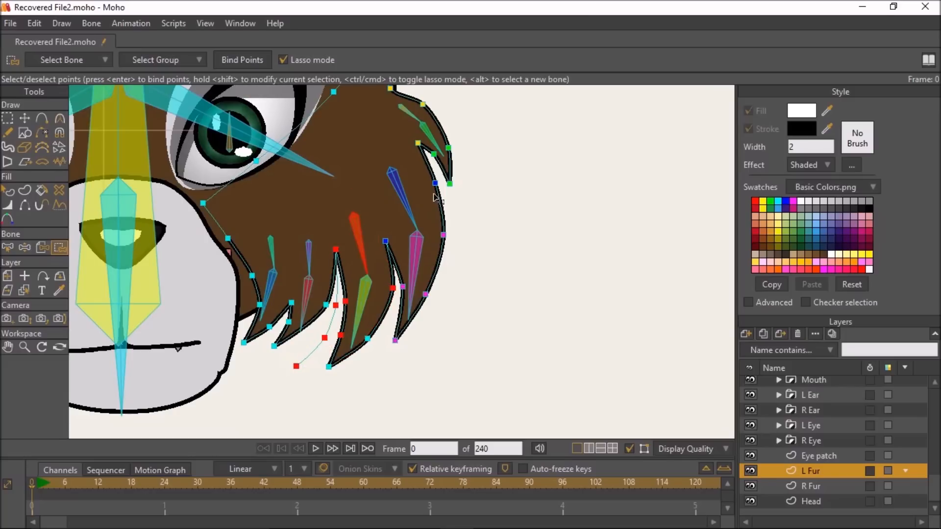
Step: Bind the lower and tip points of the L Fur layer's second-outermost lower tuft to the tuft's lower bone B23
click(7, 247)
click(365, 321)
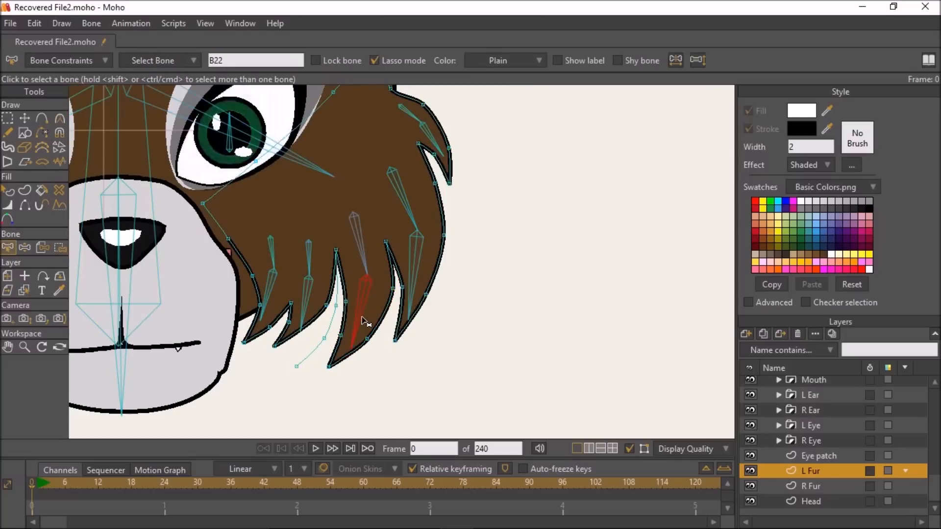
click(60, 248)
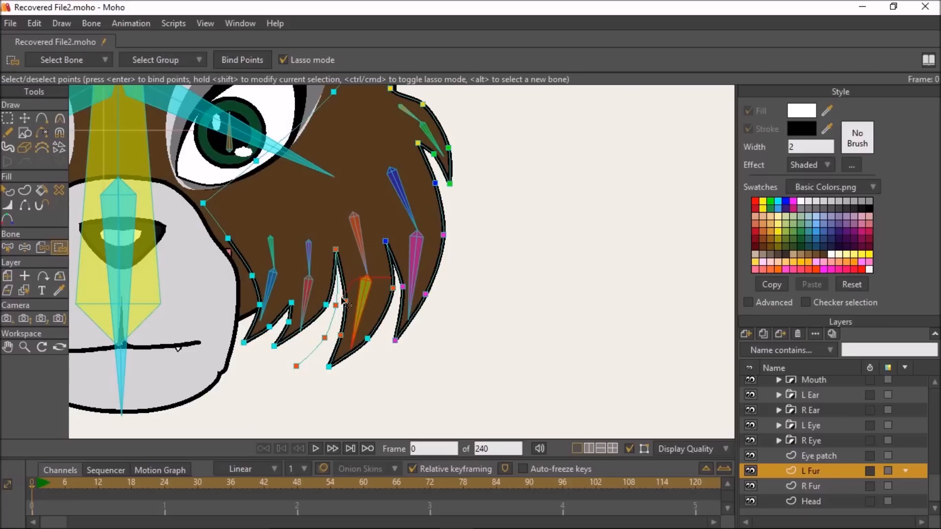
mouse_move(335, 308)
mouse_down()
mouse_move(273, 362)
mouse_move(344, 389)
mouse_move(373, 351)
mouse_move(394, 272)
mouse_up()
click(252, 62)
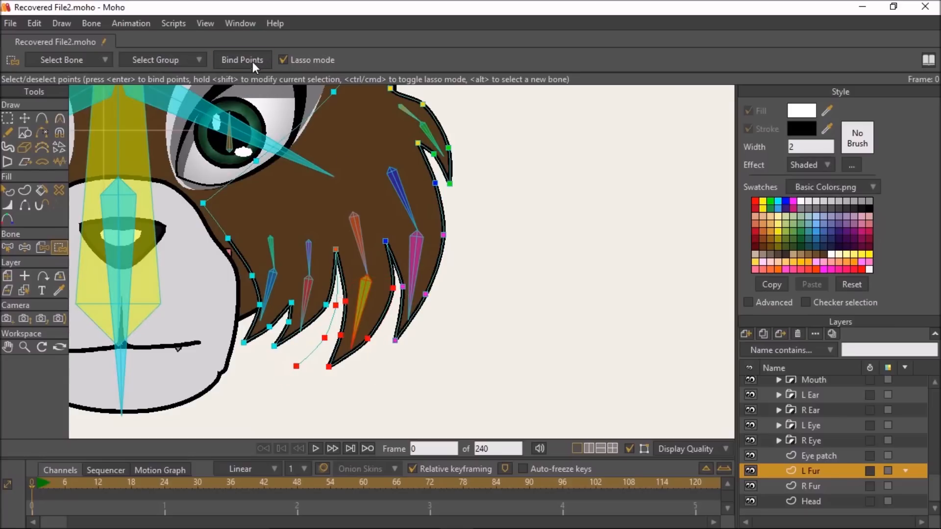
Step: Bind the base, edge and tip points of the L Fur layer's third lower tuft from outside to the tuft's upper bone B26
click(8, 247)
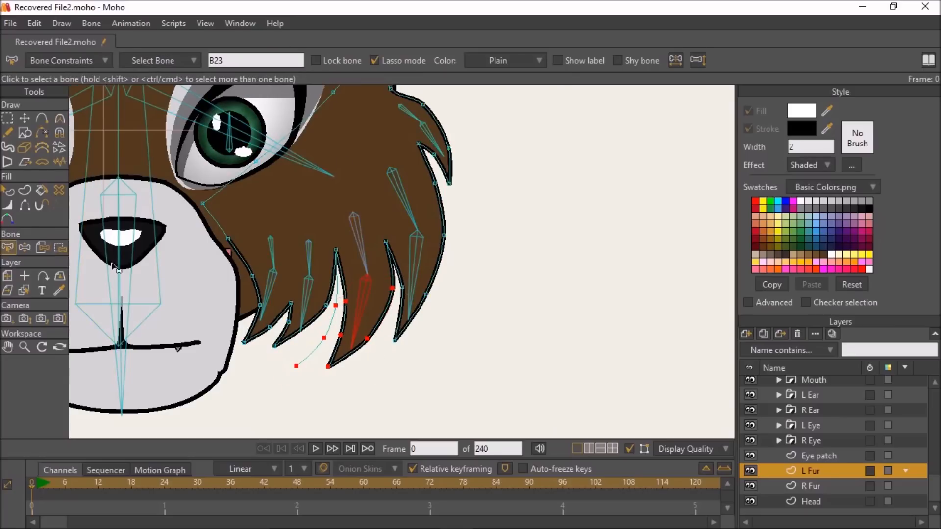
click(308, 259)
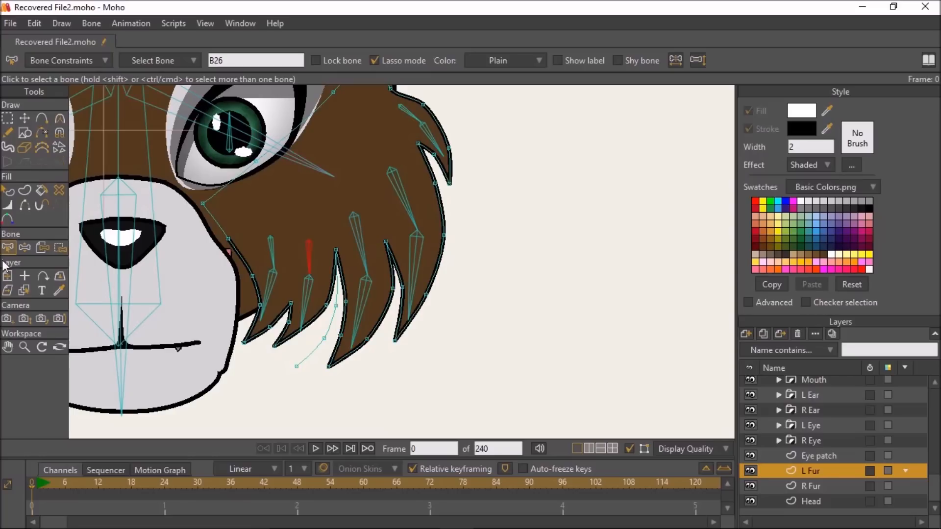
click(60, 248)
drag(286, 215, 321, 268)
mouse_move(333, 302)
mouse_down()
mouse_move(321, 330)
mouse_move(262, 363)
mouse_move(281, 308)
mouse_up()
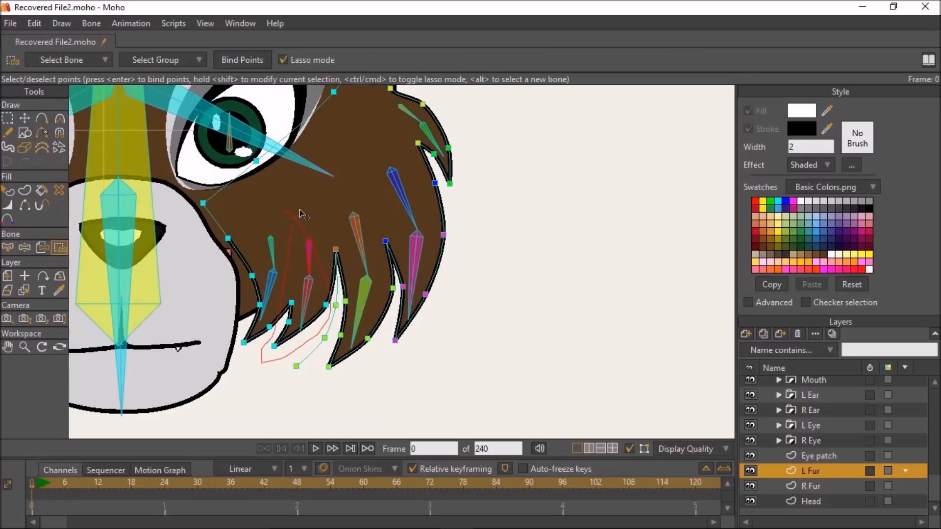
drag(299, 214, 298, 215)
click(254, 63)
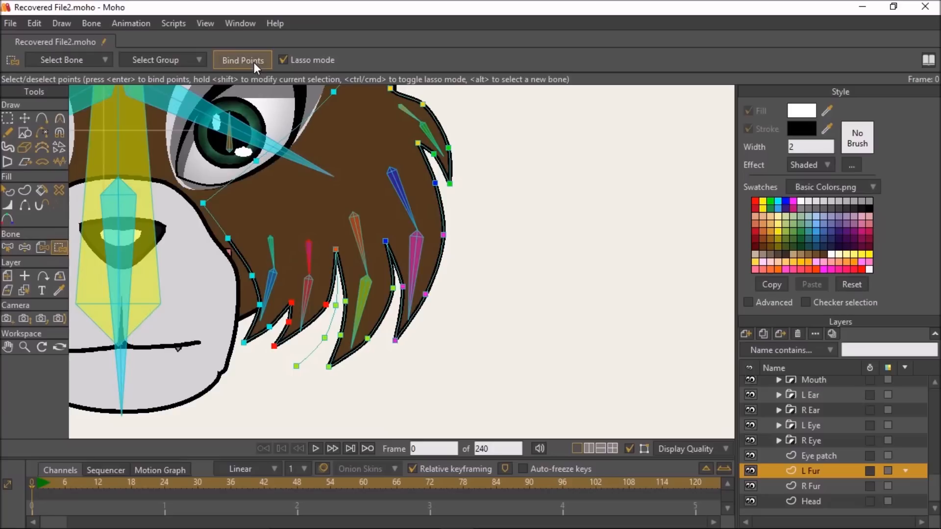
Step: Bind the tip points of the L Fur layer's third lower tuft from outside to the tuft's lower bone
click(8, 247)
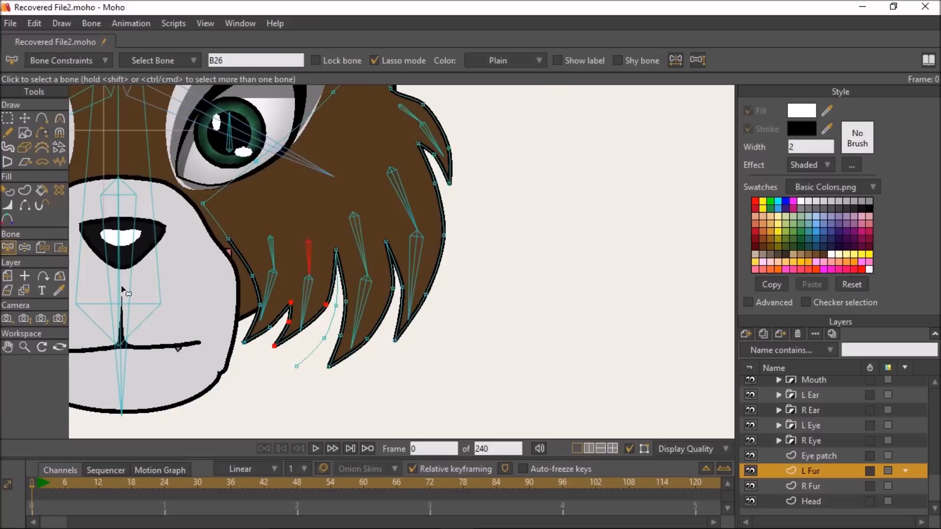
click(59, 248)
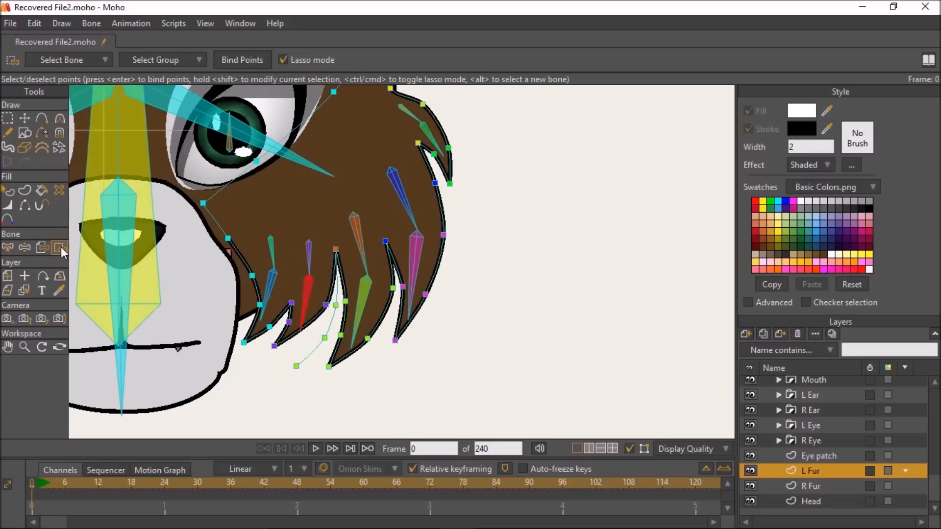
mouse_move(326, 319)
mouse_down()
mouse_move(295, 314)
mouse_move(263, 350)
mouse_move(280, 360)
mouse_move(313, 318)
mouse_up()
Step: Bind the points around the L Fur layer's innermost tuft, beside the muzzle, to the tuft's upper bone B24
click(7, 248)
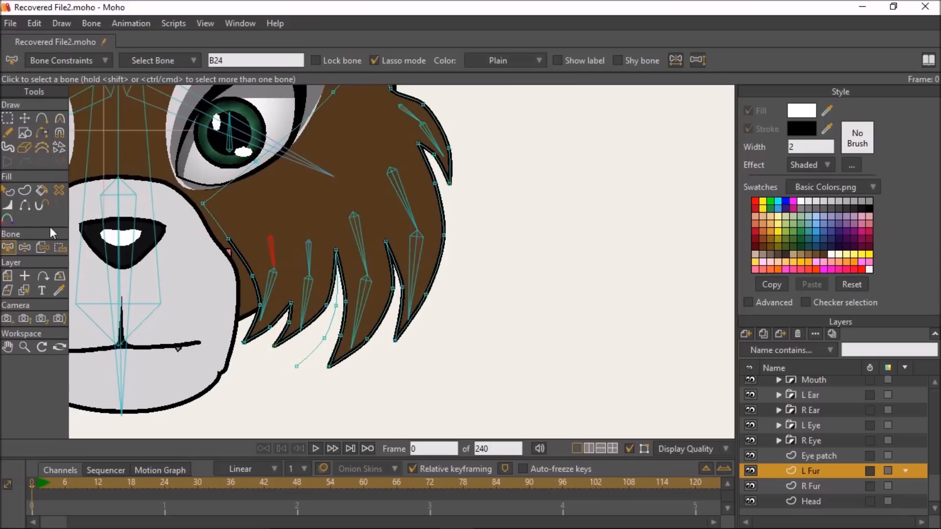
click(59, 248)
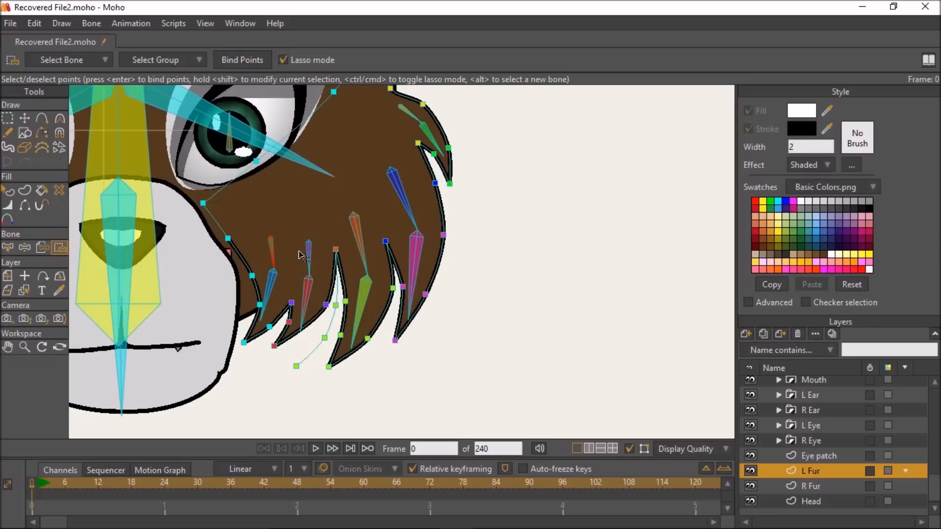
click(14, 248)
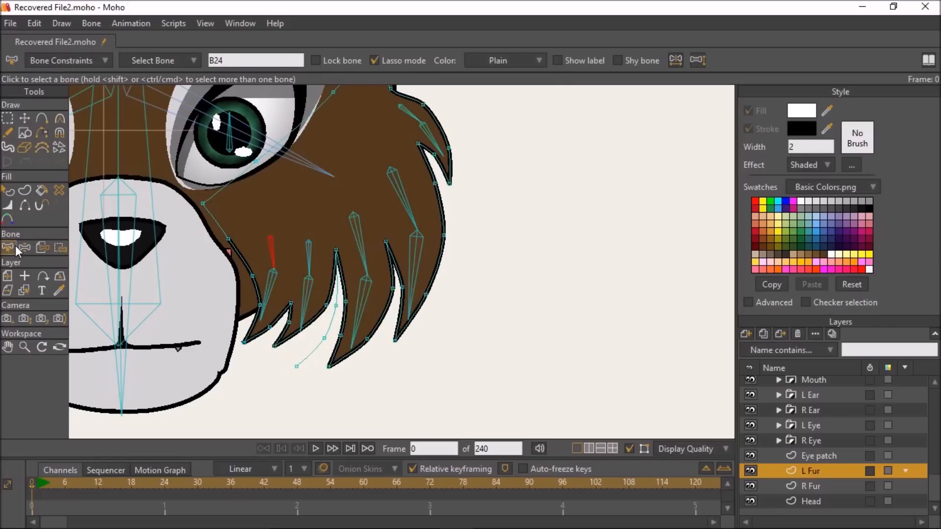
click(60, 248)
mouse_move(292, 226)
mouse_down()
mouse_move(248, 247)
mouse_move(232, 295)
mouse_move(239, 354)
mouse_move(280, 315)
mouse_up()
drag(289, 233, 279, 212)
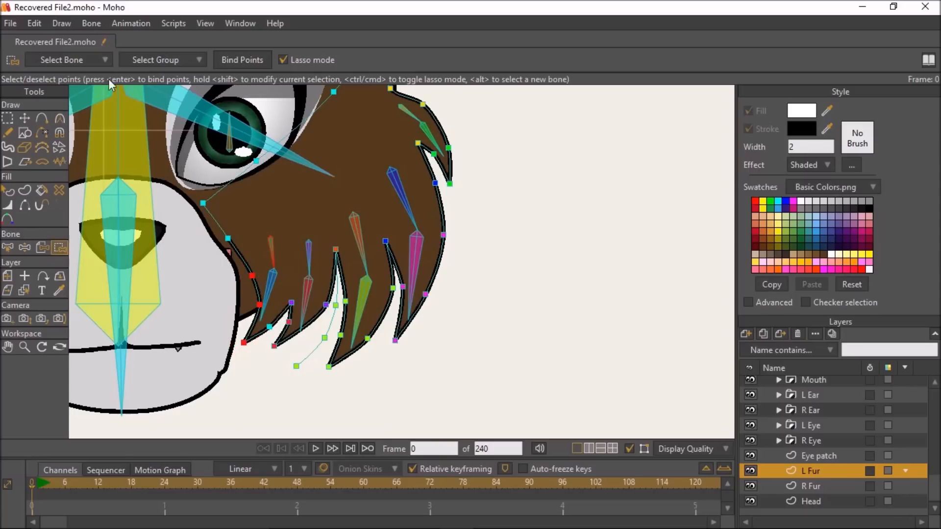
Step: Bind the lower and tip points of the L Fur layer's innermost tuft to the tuft's lower bone B25
click(7, 248)
click(265, 297)
click(59, 248)
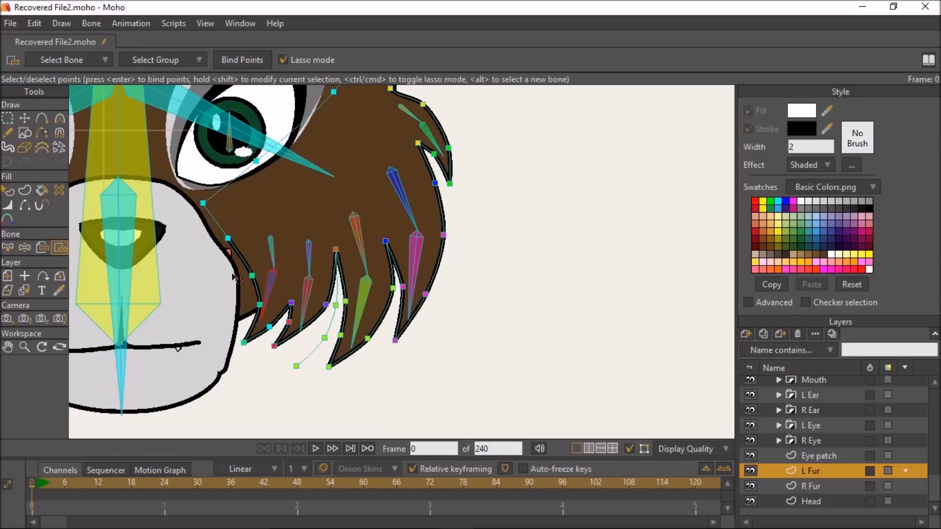
mouse_move(248, 353)
mouse_down()
mouse_move(225, 298)
mouse_move(230, 275)
mouse_up()
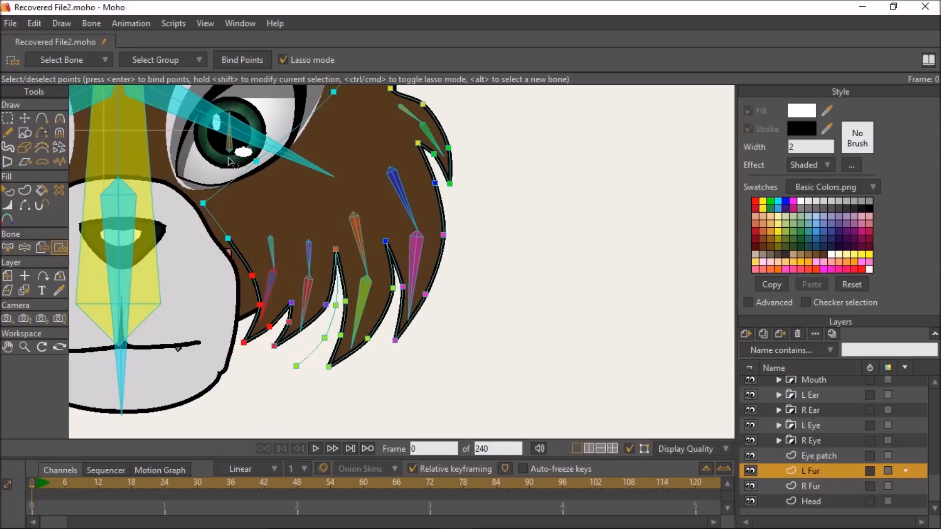
click(230, 60)
Step: Switch to the R Fur layer and bind all of its points to the bone running across the eye to that cheek
scroll(310, 220, down, 2)
drag(209, 243, 350, 242)
click(851, 486)
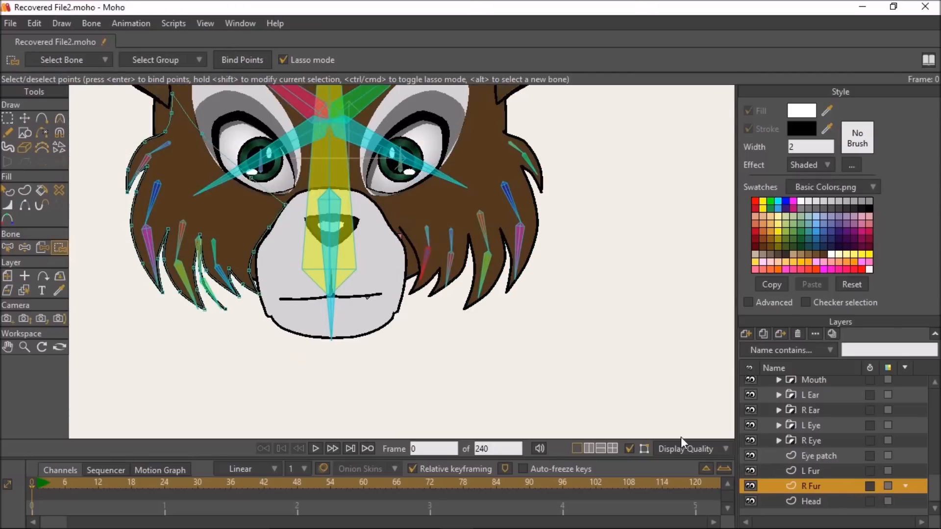
click(7, 248)
click(59, 248)
key(ctrl+a)
click(8, 248)
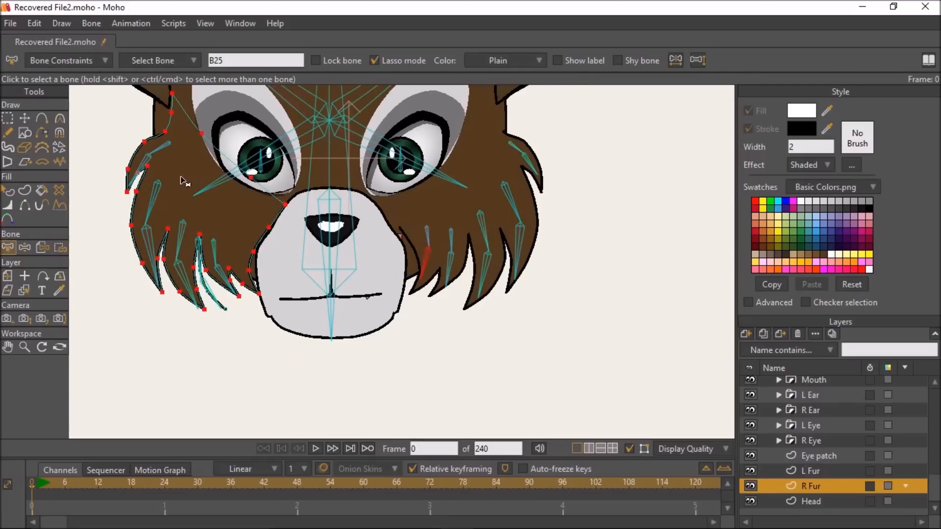
click(59, 248)
scroll(174, 203, down, 2)
drag(216, 216, 237, 267)
mouse_move(156, 160)
mouse_down()
mouse_move(130, 214)
mouse_move(312, 286)
mouse_move(132, 165)
mouse_move(127, 172)
mouse_up()
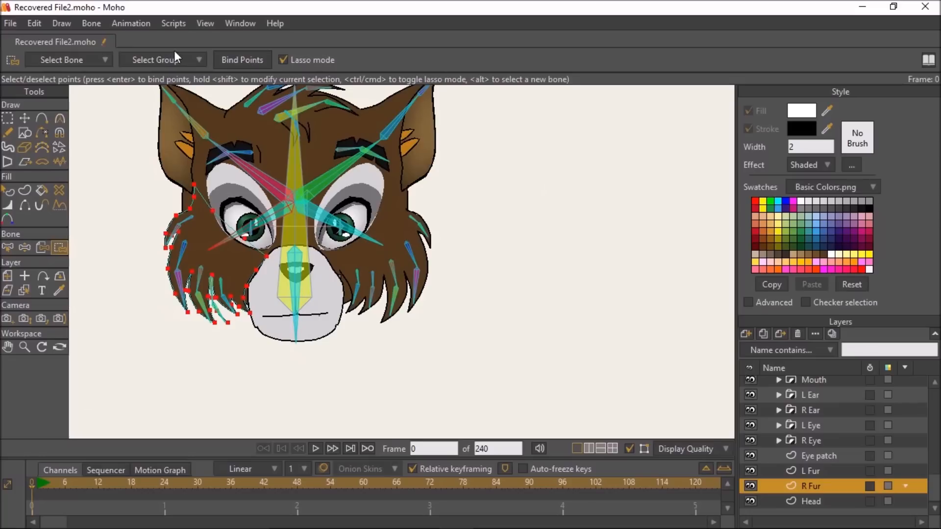
click(238, 58)
Step: Bind the points around the R Fur layer's uppermost side tuft to the tuft's upper bone
click(7, 246)
scroll(91, 264, up, 2)
click(233, 202)
click(59, 248)
scroll(289, 215, up, 3)
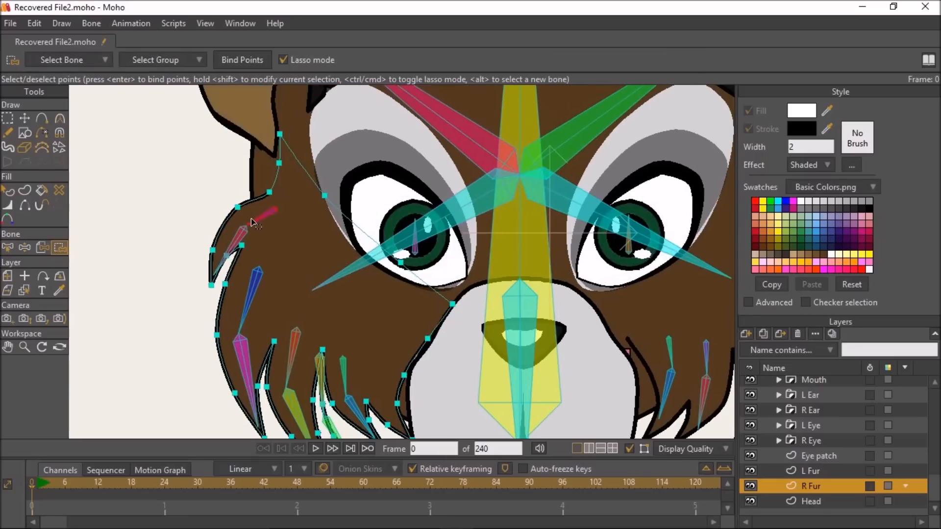
mouse_move(292, 217)
mouse_down()
mouse_move(259, 177)
mouse_move(194, 238)
mouse_move(195, 284)
mouse_move(211, 291)
mouse_move(255, 255)
mouse_up()
drag(222, 142, 219, 139)
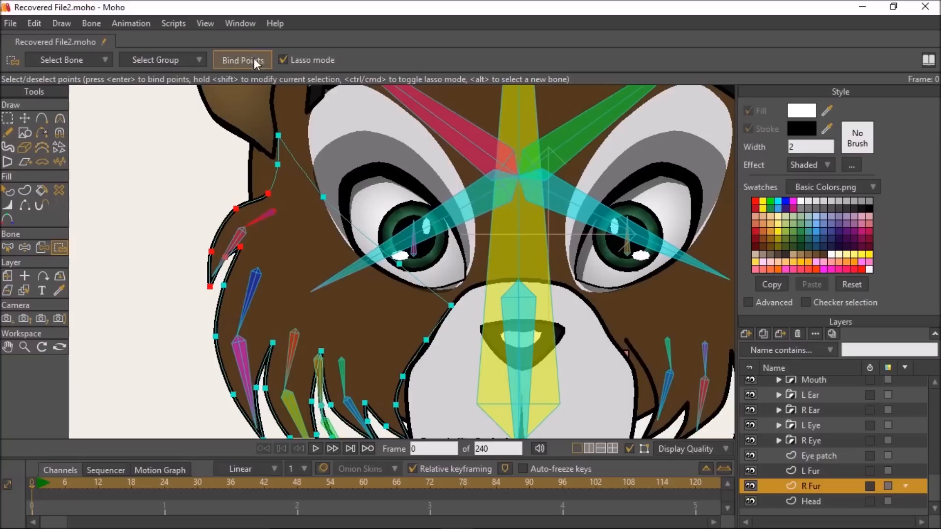
Step: Bind the outer edge and tip points of the R Fur layer's uppermost side tuft to the tuft's lower bone B15
click(8, 248)
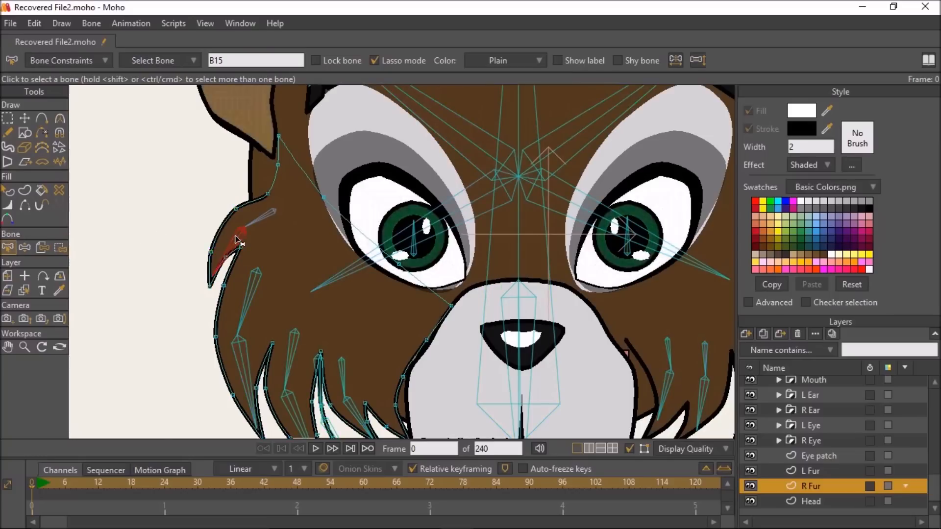
click(60, 247)
drag(191, 187, 242, 234)
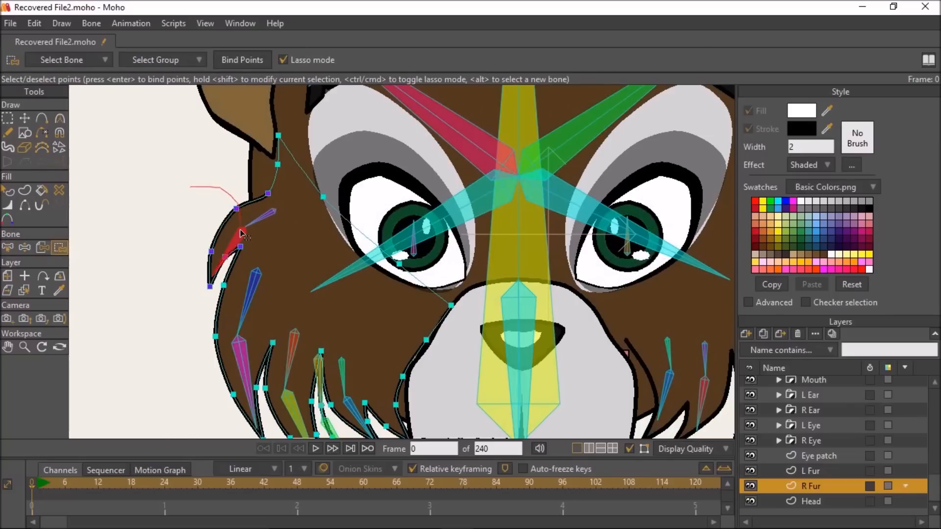
mouse_move(227, 278)
mouse_down()
mouse_move(196, 231)
mouse_move(192, 189)
mouse_up()
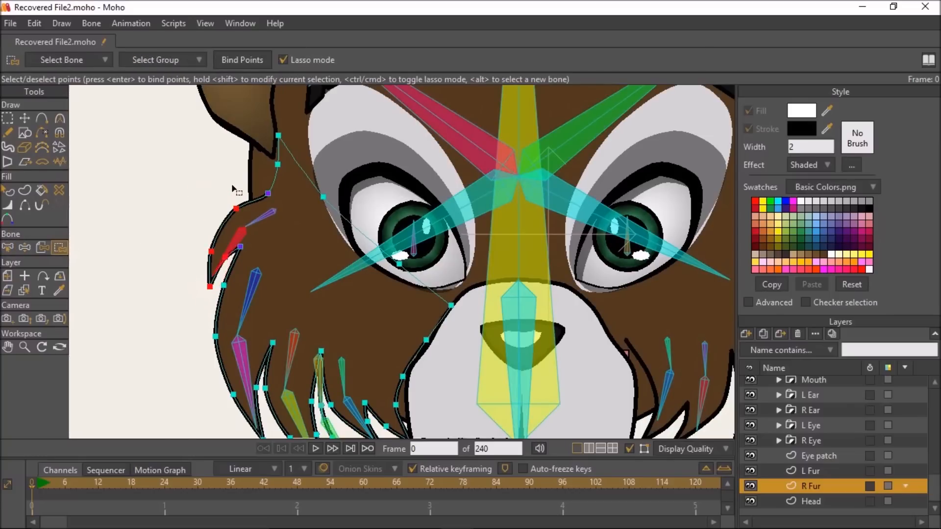
click(244, 61)
Step: Bind the points around the R Fur layer's outermost lower tuft to the tuft's upper bone
click(8, 248)
scroll(202, 318, down, 3)
click(253, 213)
click(60, 247)
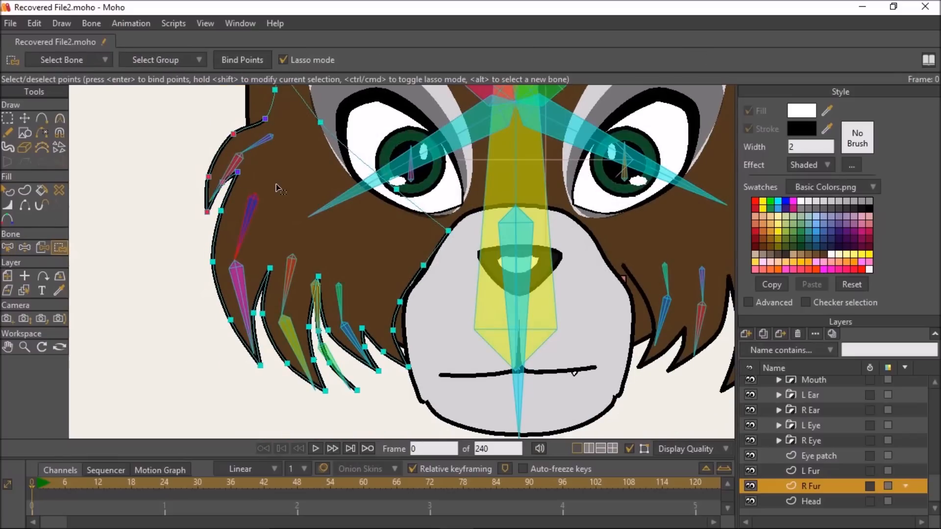
mouse_move(243, 187)
mouse_down()
mouse_move(210, 224)
mouse_move(211, 347)
mouse_move(246, 391)
mouse_move(265, 378)
mouse_move(263, 325)
mouse_up()
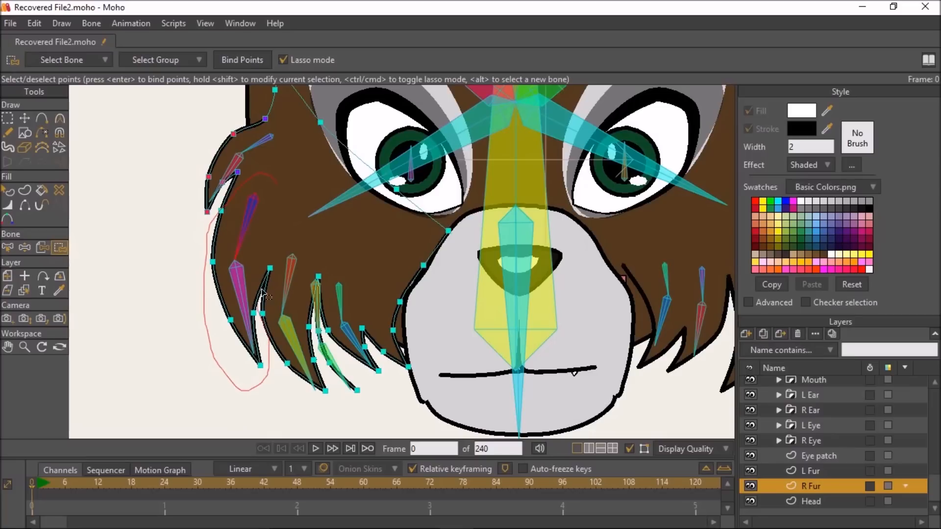
drag(271, 173, 270, 168)
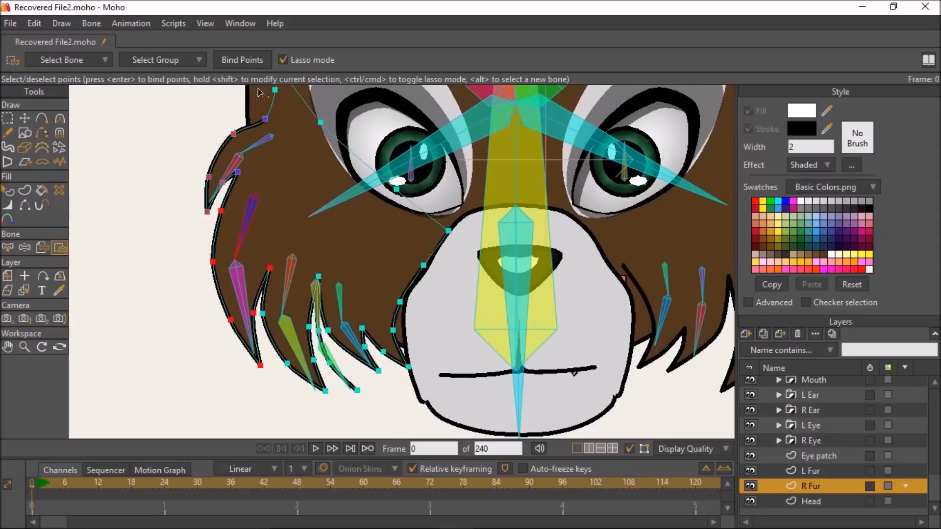
click(250, 61)
Step: Bind the lower and tip points of the R Fur layer's outermost lower tuft to bone B10
click(7, 247)
click(208, 283)
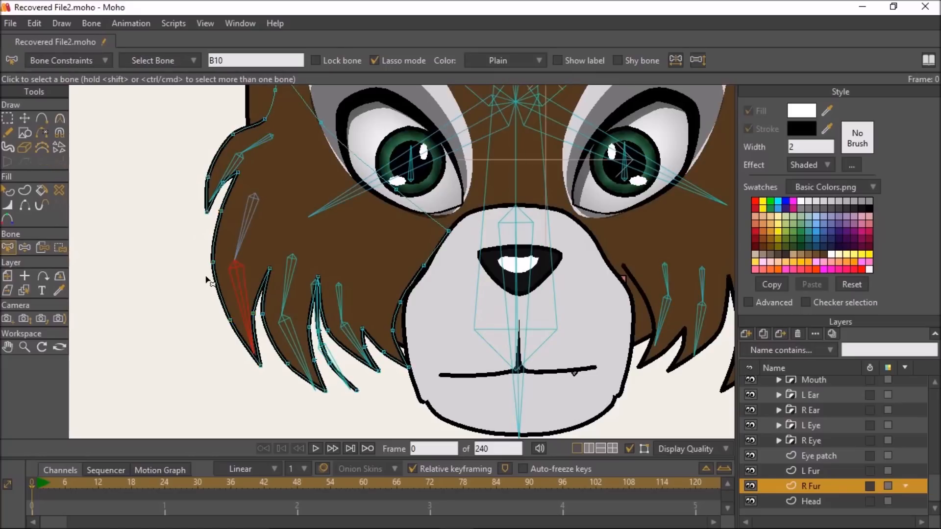
click(59, 249)
mouse_move(198, 237)
mouse_down()
mouse_move(210, 385)
mouse_move(259, 393)
mouse_move(267, 366)
mouse_move(251, 265)
mouse_up()
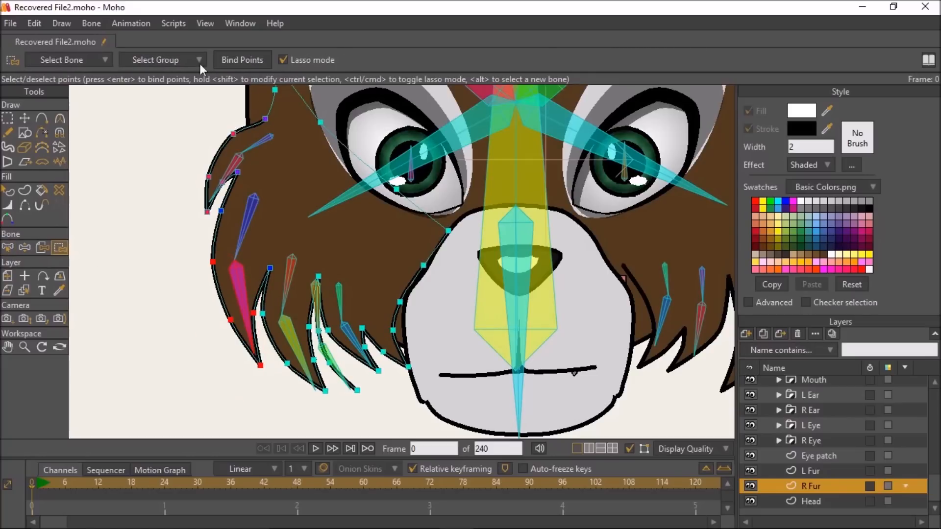
Step: Bind the points around the R Fur layer's second-outermost lower tuft to the tuft's upper bone B11
click(7, 248)
click(291, 282)
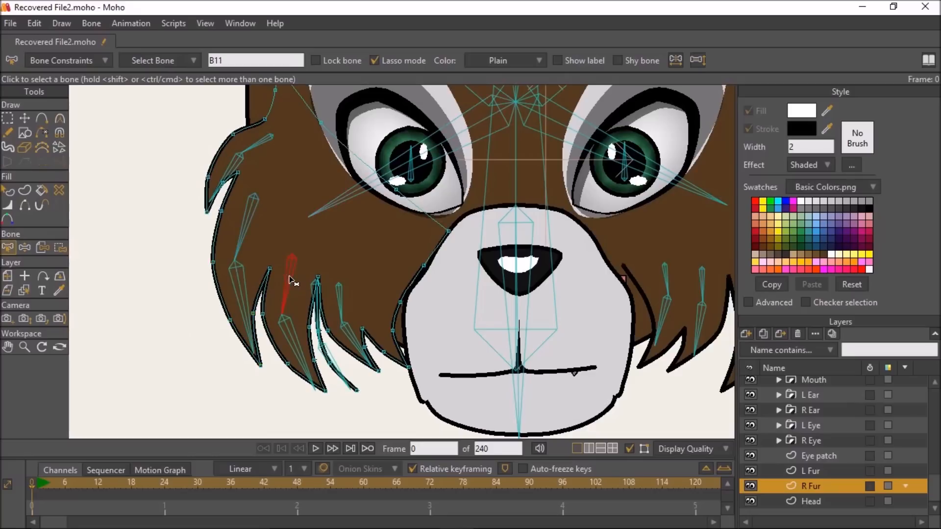
click(59, 248)
mouse_move(327, 236)
mouse_down()
mouse_move(266, 254)
mouse_move(267, 276)
mouse_move(311, 235)
mouse_up()
drag(311, 232, 288, 266)
mouse_move(261, 332)
mouse_down()
mouse_move(326, 417)
mouse_move(334, 403)
mouse_move(312, 319)
mouse_move(327, 272)
mouse_move(304, 229)
mouse_up()
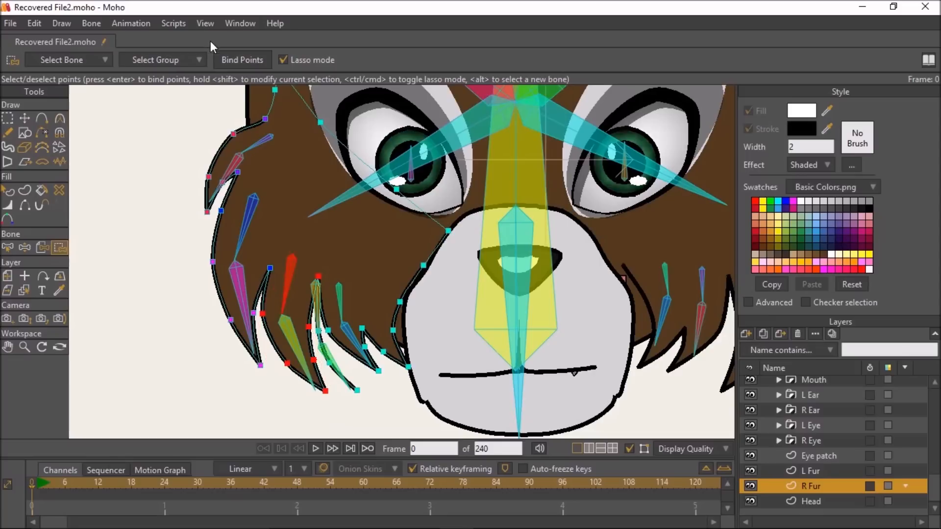
Step: Bind the lower and tip points of the R Fur layer's second-outermost lower tuft to the tuft's lower bone
click(7, 248)
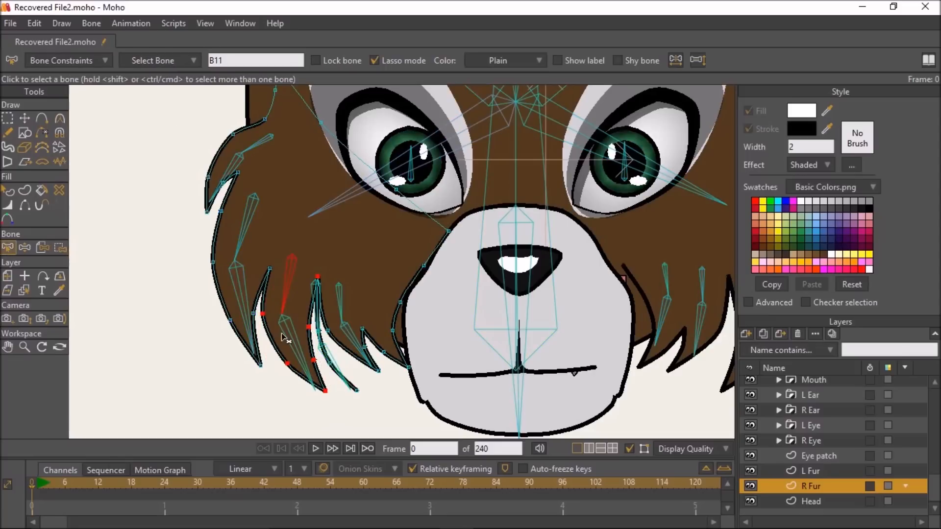
click(60, 248)
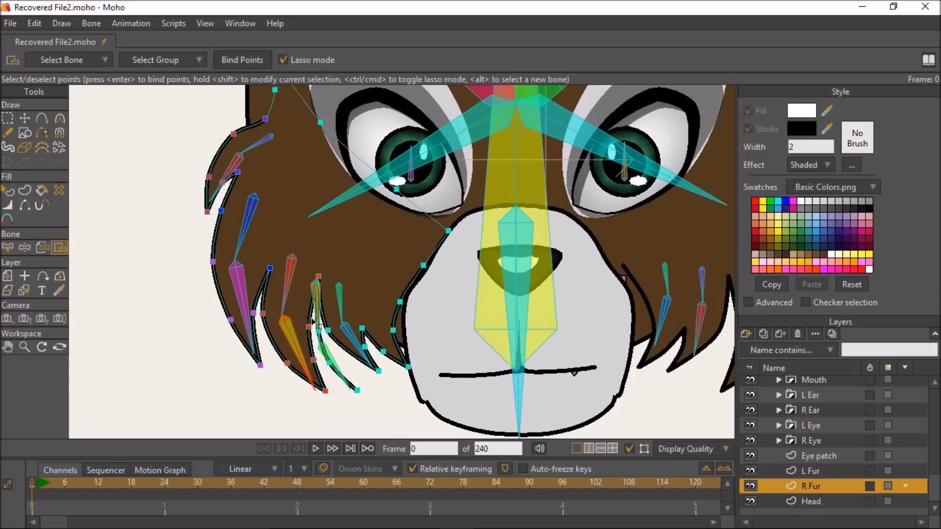
mouse_move(264, 318)
mouse_down()
mouse_move(288, 397)
mouse_move(319, 397)
mouse_move(331, 393)
mouse_move(332, 379)
mouse_move(310, 314)
mouse_up()
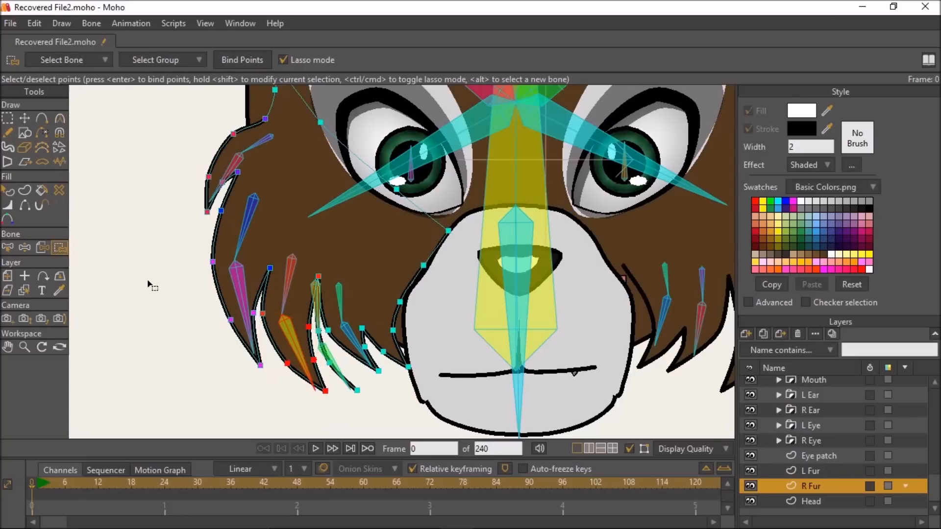
Step: Bind the points around the R Fur layer's third-outermost lower tuft to the tuft's upper bone B17
click(7, 248)
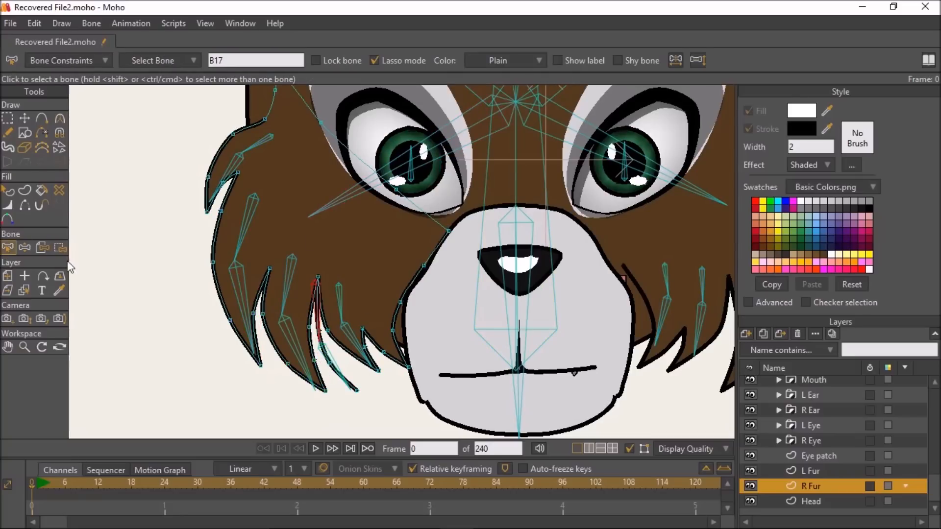
click(60, 248)
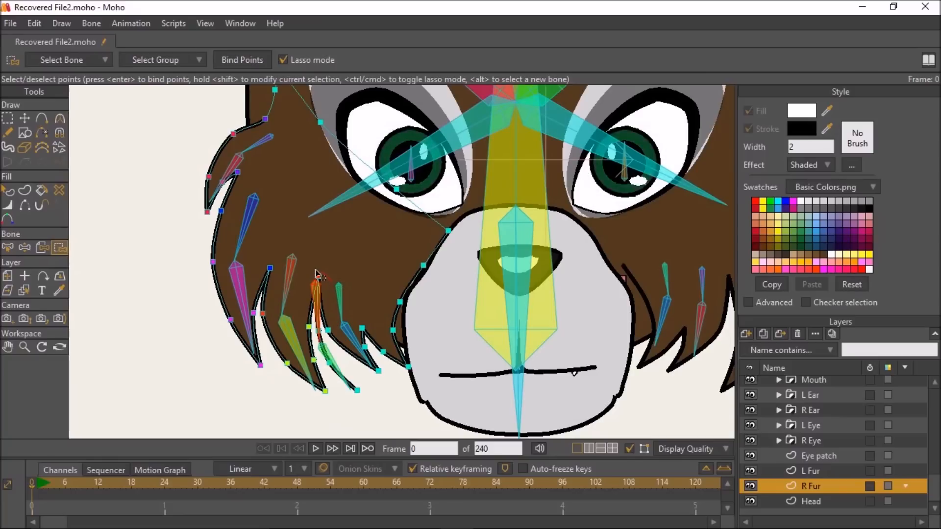
mouse_move(322, 361)
mouse_down()
mouse_move(351, 411)
mouse_move(363, 385)
mouse_move(327, 347)
mouse_move(325, 272)
mouse_up()
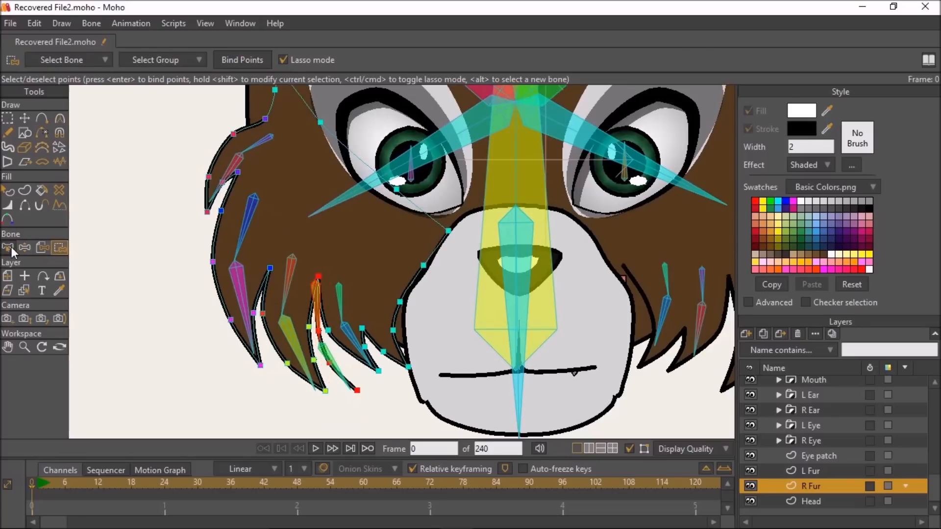
Step: Bind the lower and tip points of the R Fur layer's third-outermost lower tuft to bone B18
click(8, 247)
click(338, 377)
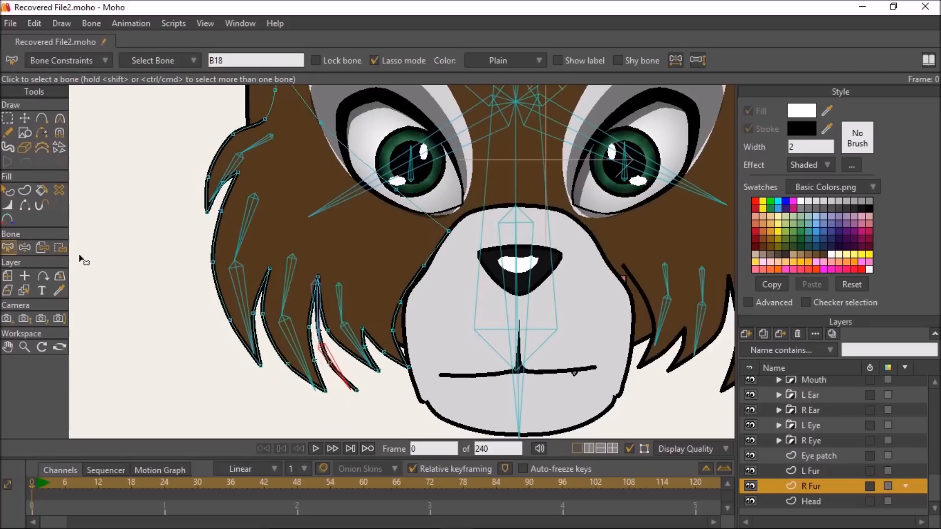
click(60, 247)
mouse_move(335, 396)
mouse_down()
mouse_move(363, 373)
mouse_move(318, 344)
mouse_up()
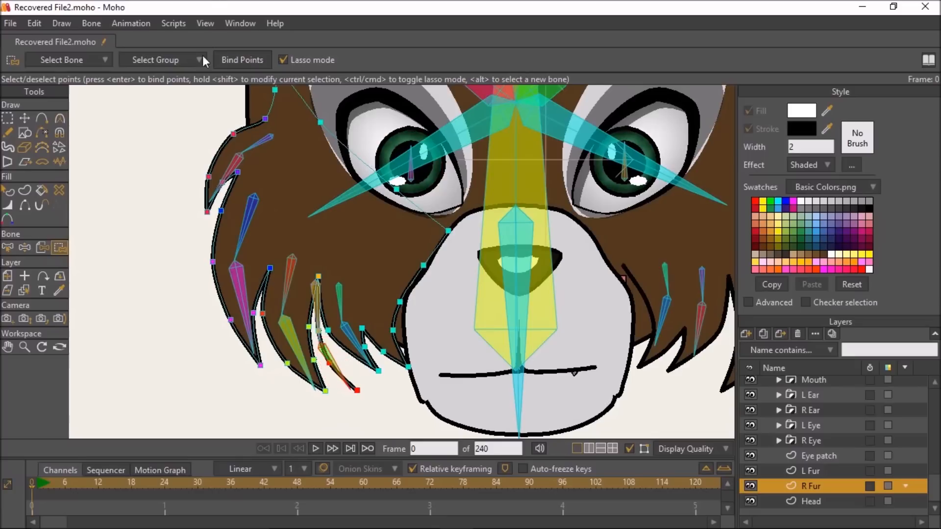
click(236, 59)
Step: Bind the points around the R Fur layer's innermost lower tufts beside the muzzle to the upper bone B13
click(8, 248)
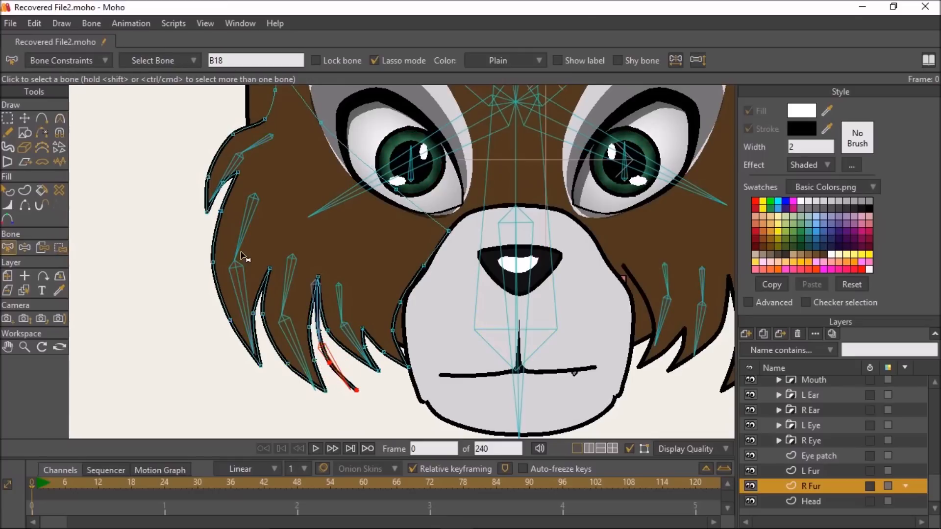
click(59, 247)
mouse_move(443, 284)
mouse_down()
mouse_move(342, 268)
mouse_move(328, 299)
mouse_move(333, 352)
mouse_move(378, 386)
mouse_move(437, 339)
mouse_move(427, 273)
mouse_up()
click(239, 60)
Step: Bind the lower and tip points of the R Fur layer's innermost tufts to their lower bone, leaving out the uppermost muzzle-side point
click(8, 247)
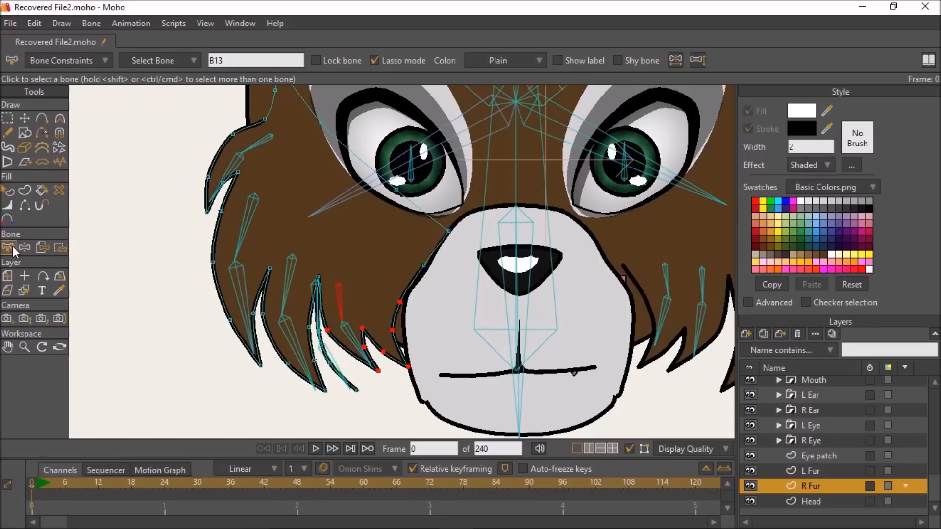
click(343, 336)
click(59, 248)
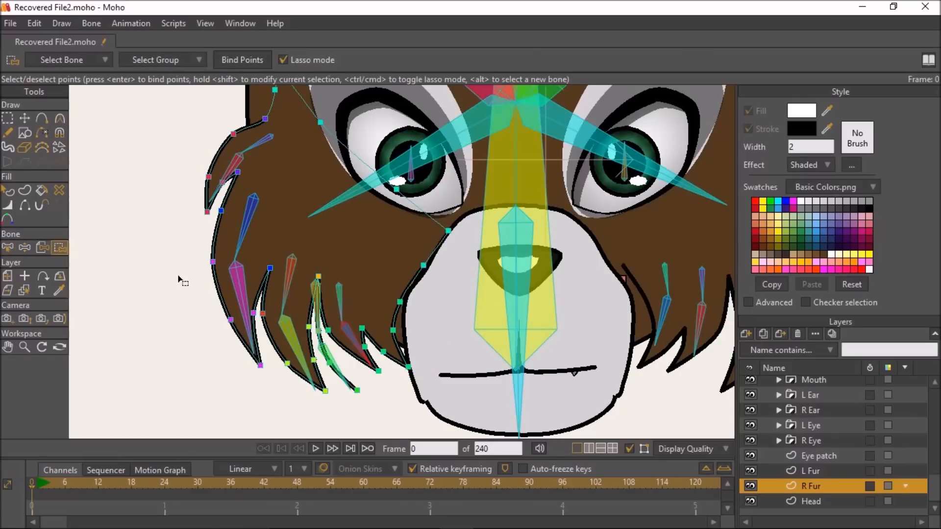
mouse_move(418, 320)
mouse_down()
mouse_move(351, 319)
mouse_move(325, 335)
mouse_move(369, 383)
mouse_move(426, 363)
mouse_move(419, 318)
mouse_up()
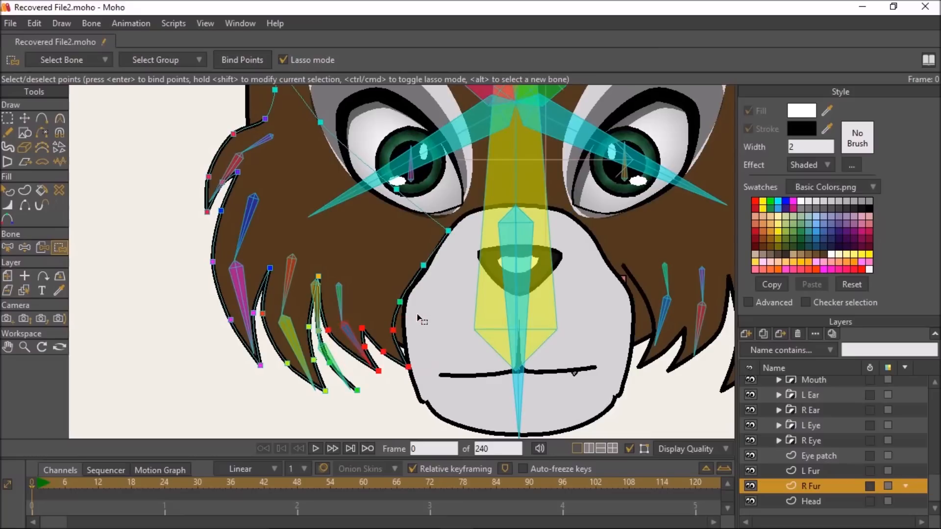
click(231, 60)
Step: Bind the whole Head vector layer to the large central head bone
scroll(440, 212, down, 5)
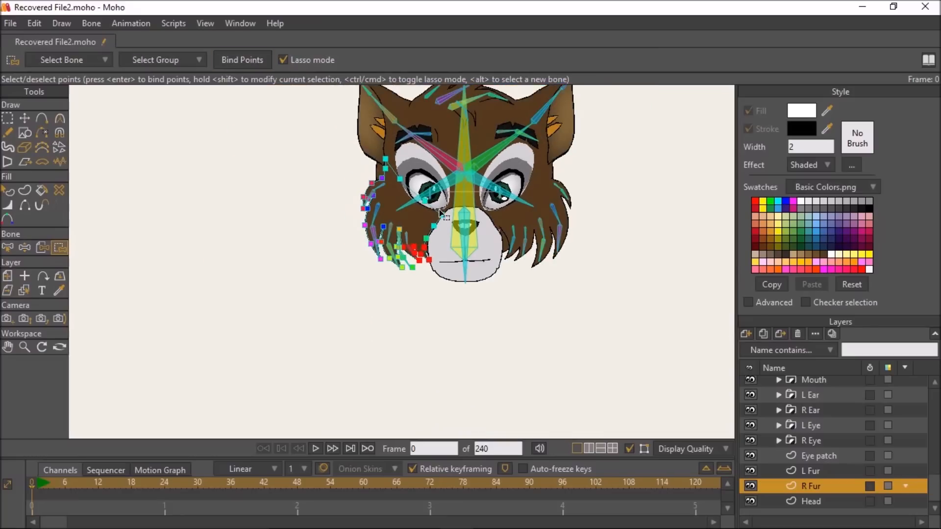
drag(441, 214, 393, 256)
click(849, 502)
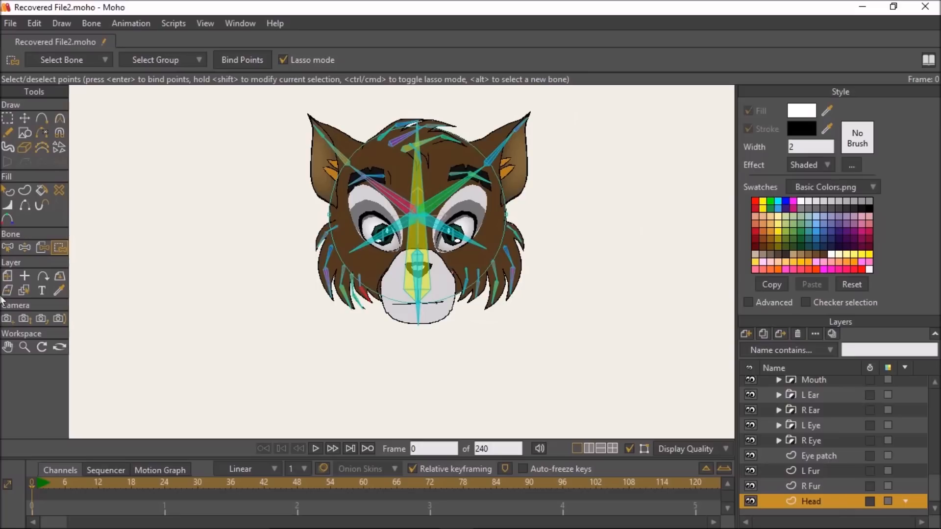
click(39, 247)
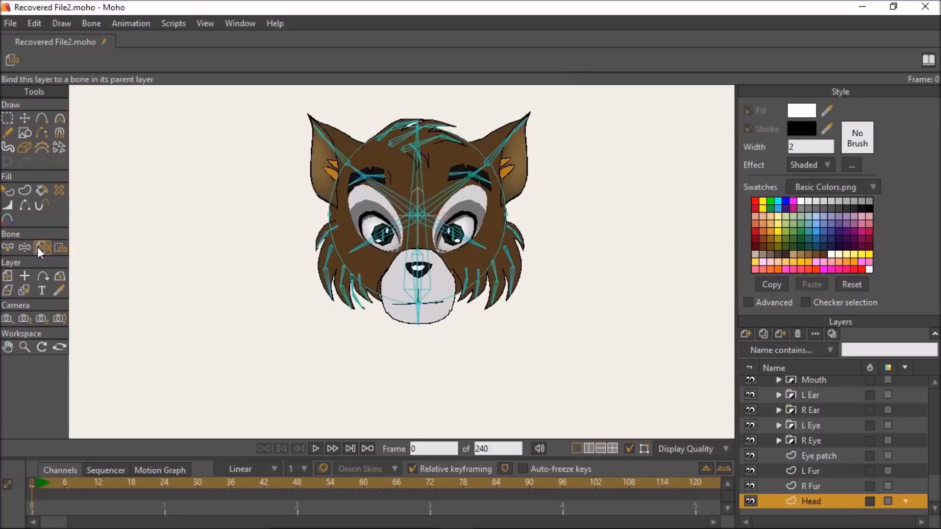
click(434, 281)
Step: Test how the R Ear deforms by manipulating its bones on the Head bone layer
scroll(826, 475, up, 3)
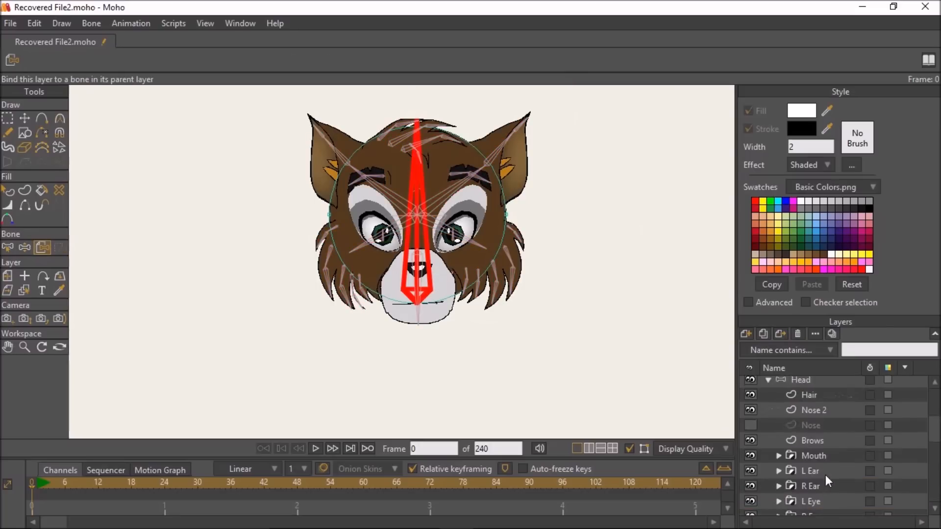
scroll(826, 475, up, 1)
click(775, 414)
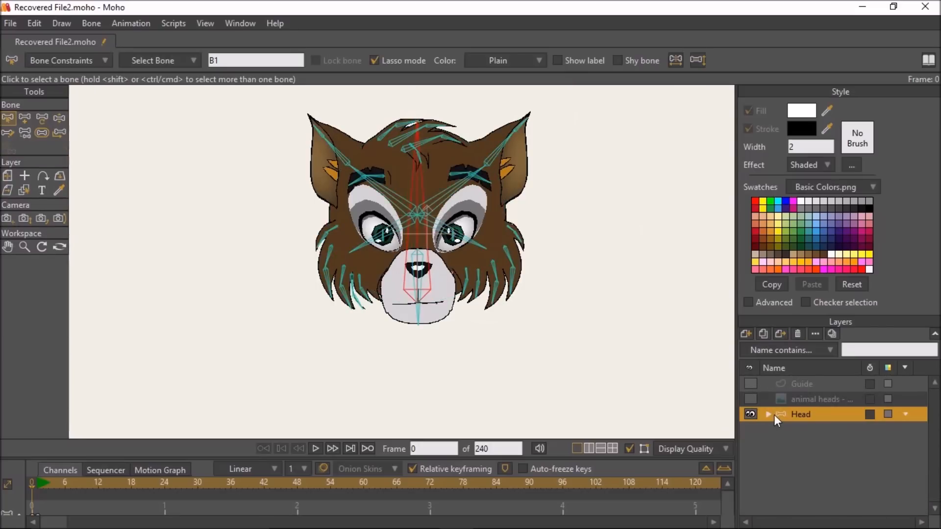
click(58, 118)
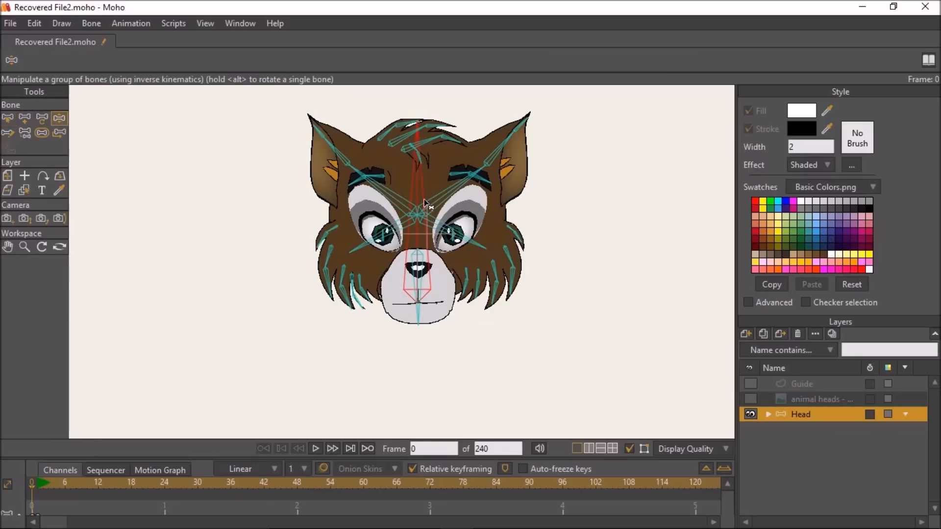
scroll(385, 216, up, 5)
mouse_move(233, 123)
mouse_down()
mouse_move(220, 110)
mouse_move(234, 98)
mouse_move(212, 111)
mouse_move(210, 131)
mouse_move(216, 117)
mouse_up()
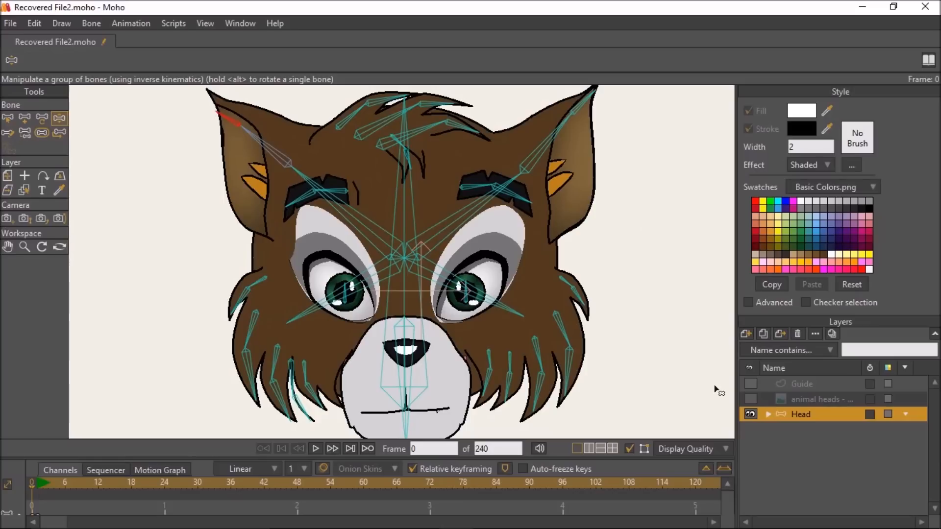
Step: Bind the R Ear layer's outline points, except those at the inner base inside the head, to the ear's lower bone B6
click(768, 414)
scroll(804, 446, down, 1)
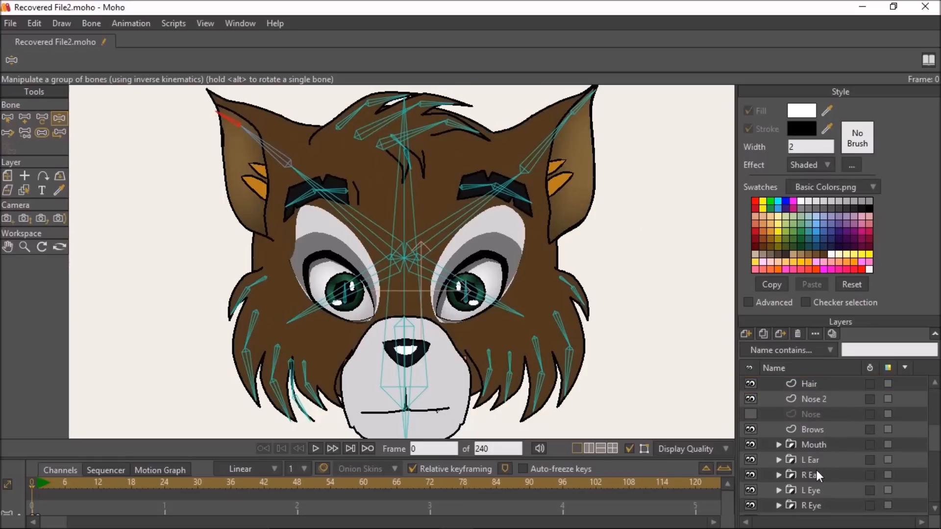
click(816, 473)
click(779, 475)
click(818, 506)
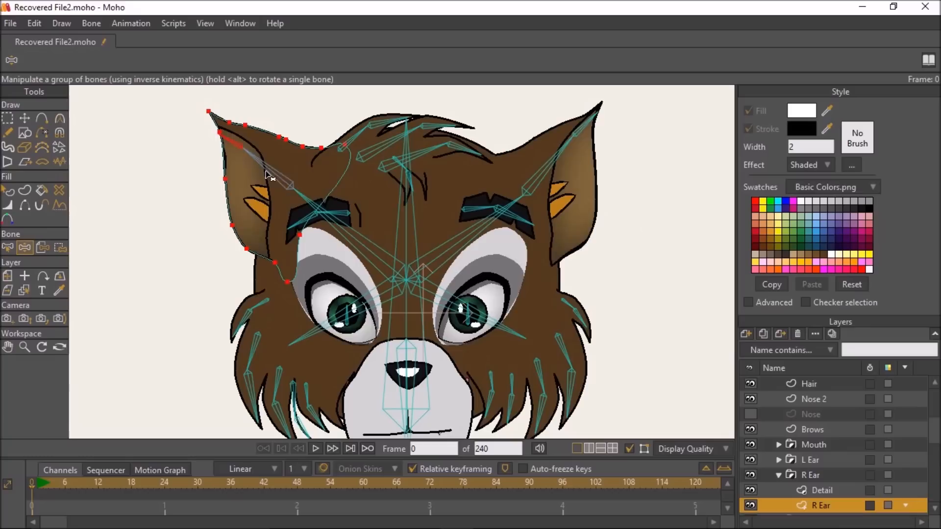
click(268, 171)
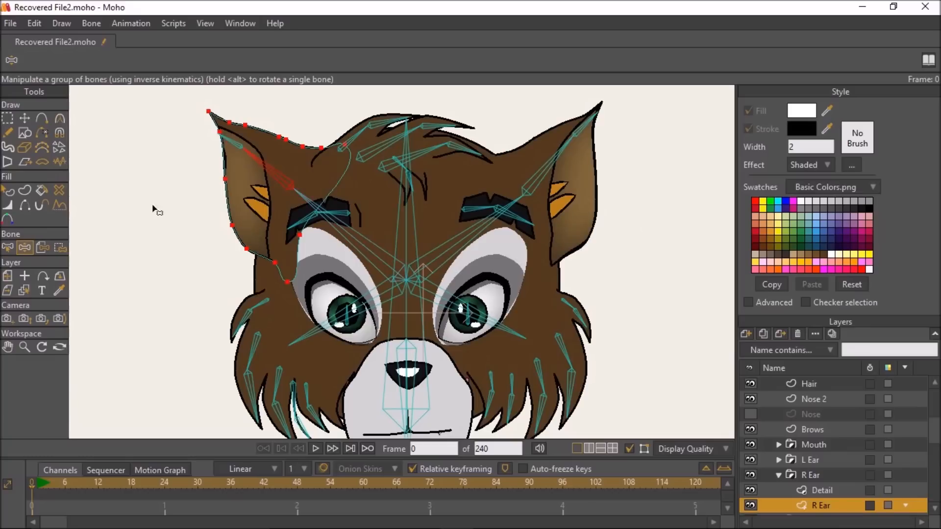
click(60, 247)
mouse_move(332, 137)
mouse_down()
mouse_move(319, 182)
mouse_move(289, 215)
mouse_up()
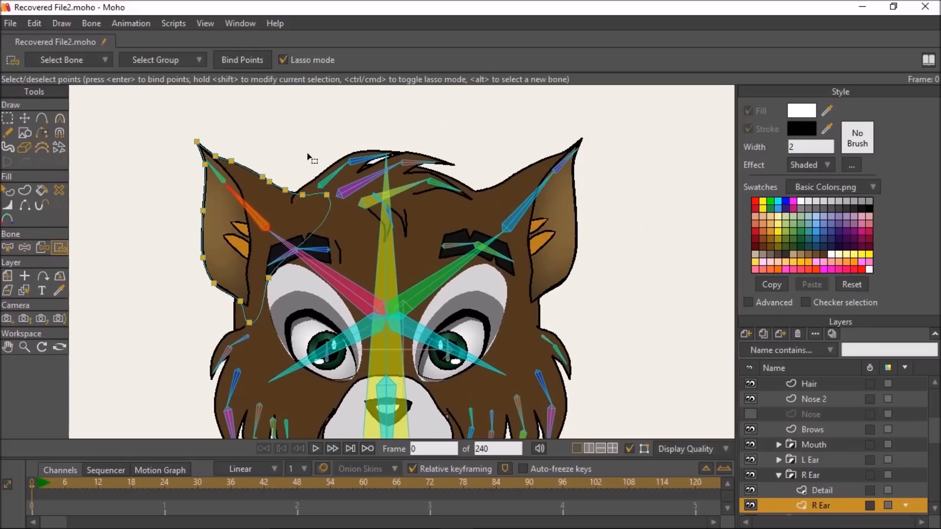
mouse_move(304, 152)
mouse_down()
mouse_move(309, 198)
mouse_move(265, 255)
mouse_move(241, 314)
mouse_move(184, 301)
mouse_move(138, 145)
mouse_move(234, 116)
mouse_move(307, 160)
mouse_up()
click(232, 61)
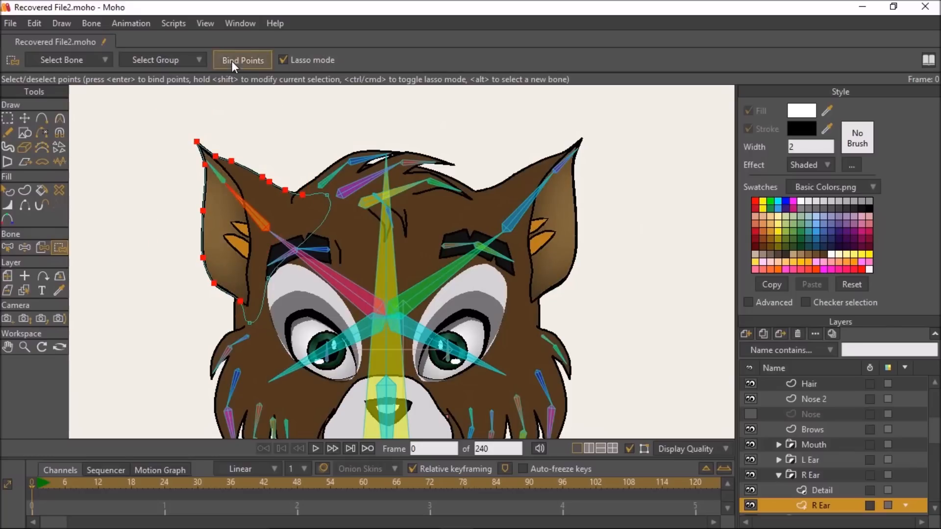
Step: Bind the tip points of the R Ear layer to the ear's tip bone B7
click(11, 244)
click(198, 178)
click(60, 248)
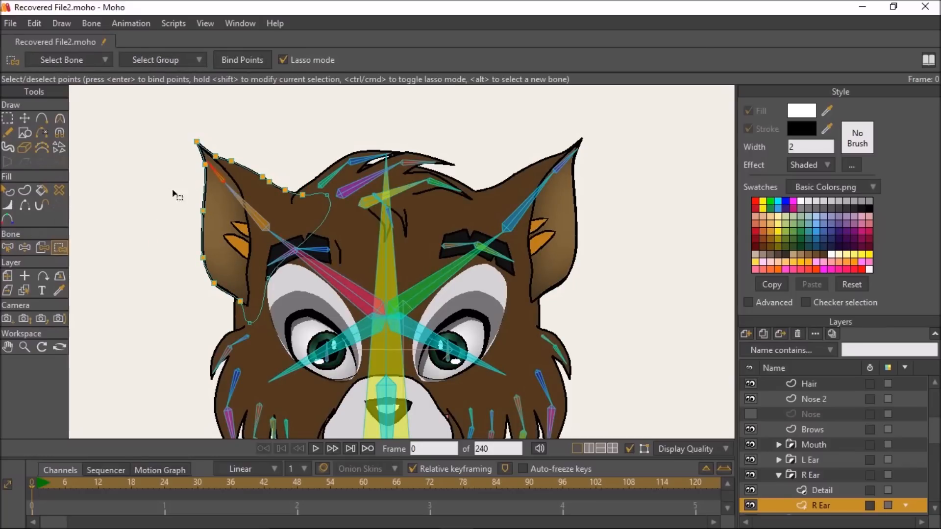
mouse_move(248, 151)
mouse_down()
mouse_move(176, 134)
mouse_move(248, 142)
mouse_move(196, 185)
mouse_move(209, 165)
mouse_move(207, 197)
mouse_move(205, 177)
mouse_up()
click(245, 58)
Step: Test the ear's bend with its bones and compare how the R Ear and Detail layers follow
click(25, 248)
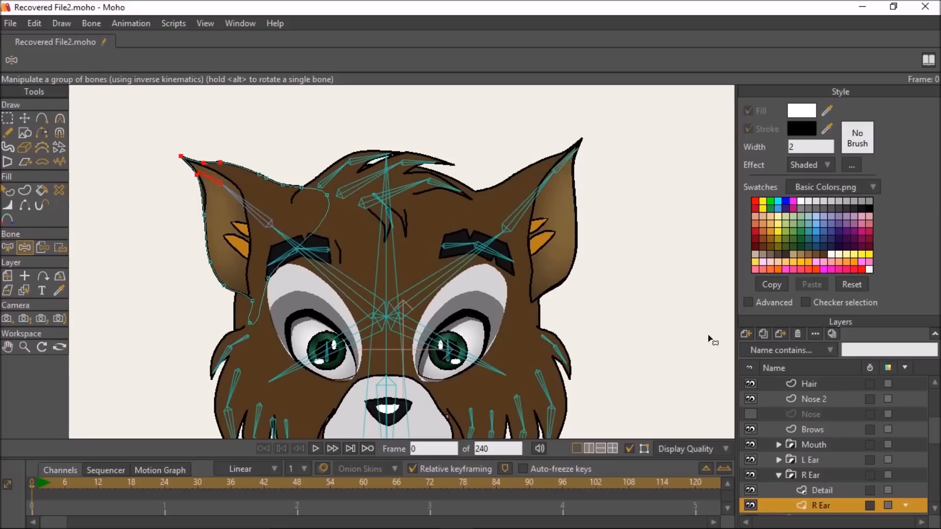
click(822, 490)
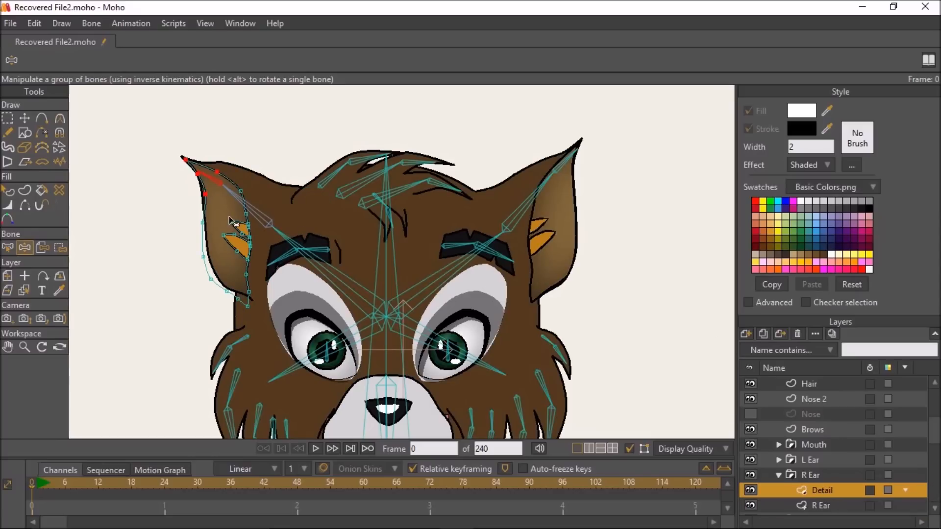
click(840, 505)
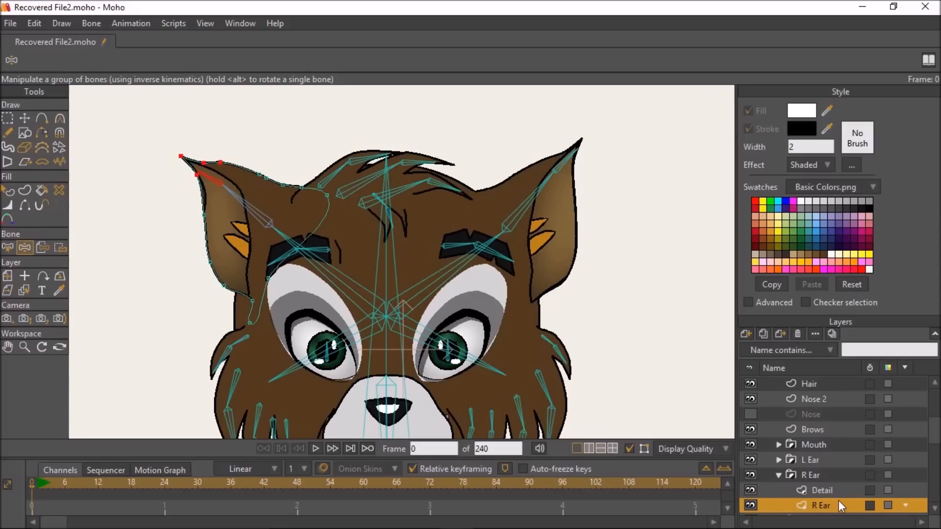
Step: Move the Detail layer's outer-edge point below the R Ear tip down to about X -0.40, Y 0.31
click(828, 487)
click(8, 117)
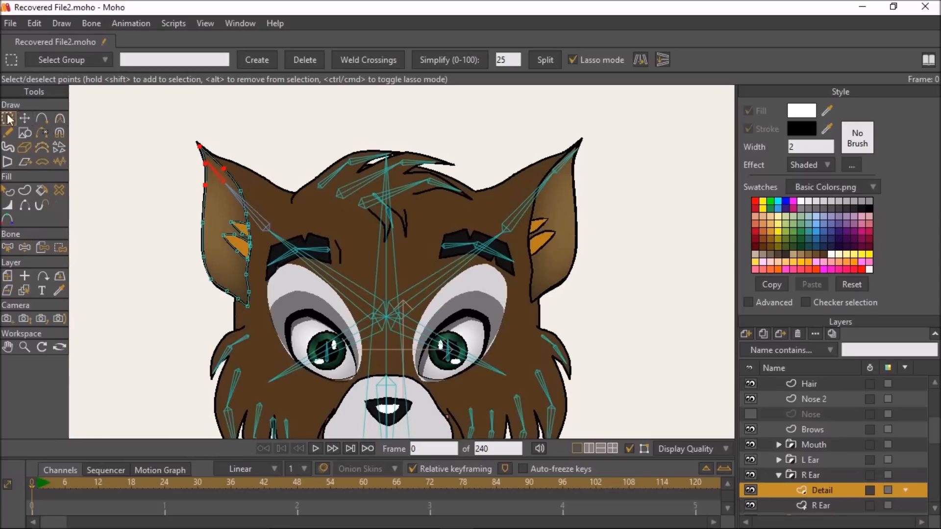
click(25, 118)
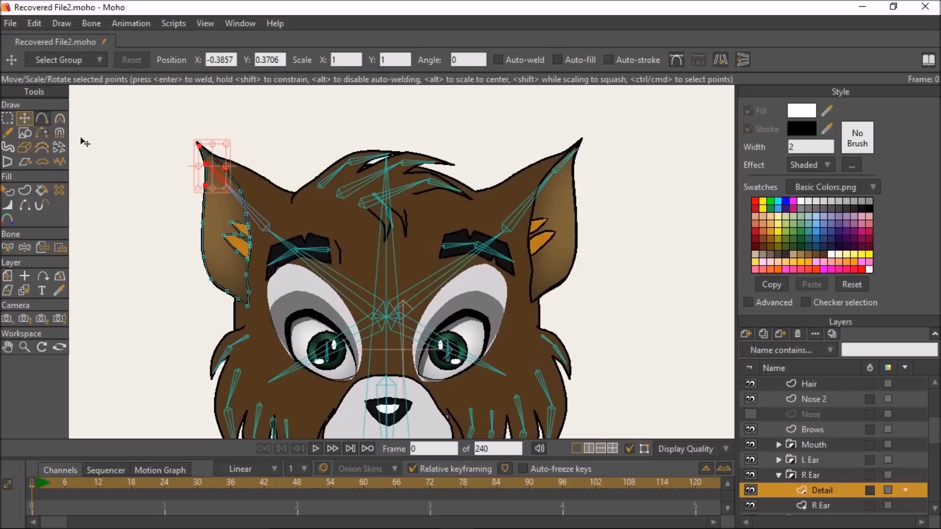
click(205, 186)
drag(209, 191, 209, 203)
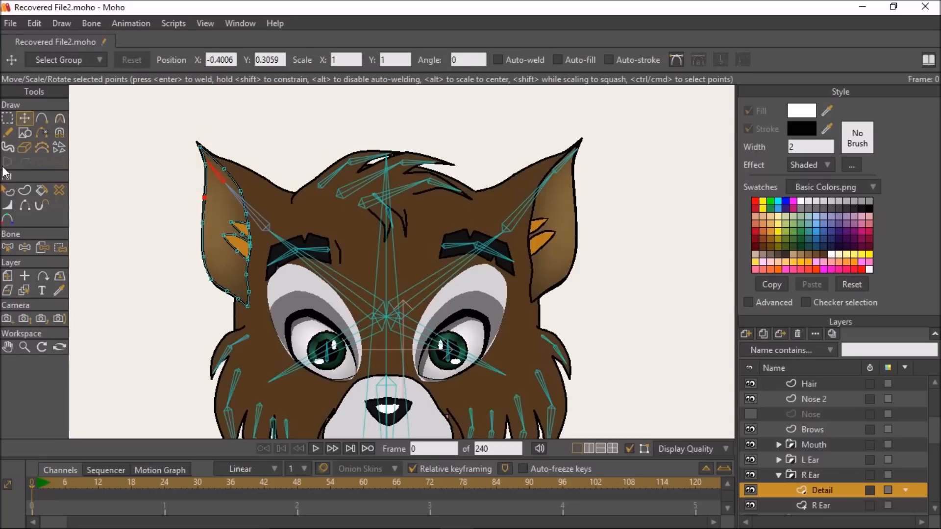
Step: Examine which points of the R Ear group's Detail layer are bound to the ear bones B6 and B7
click(7, 247)
click(245, 205)
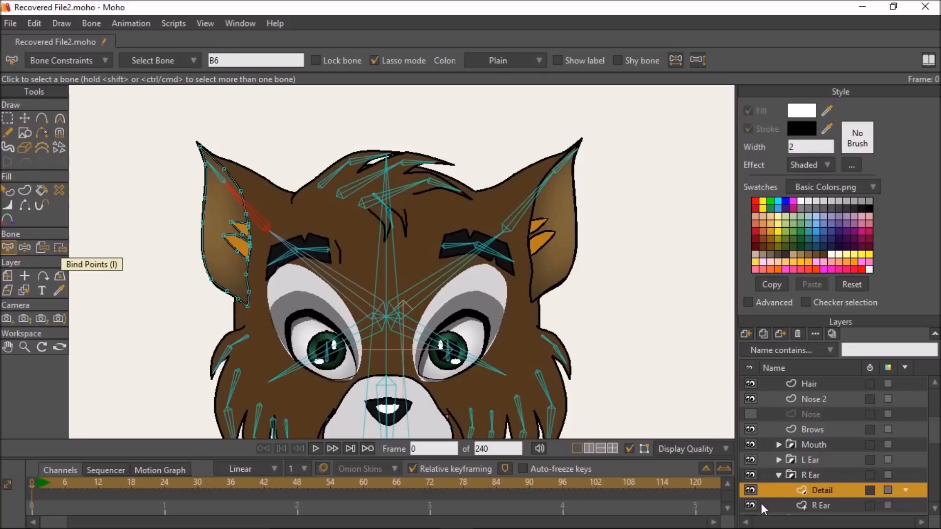
click(794, 502)
click(796, 488)
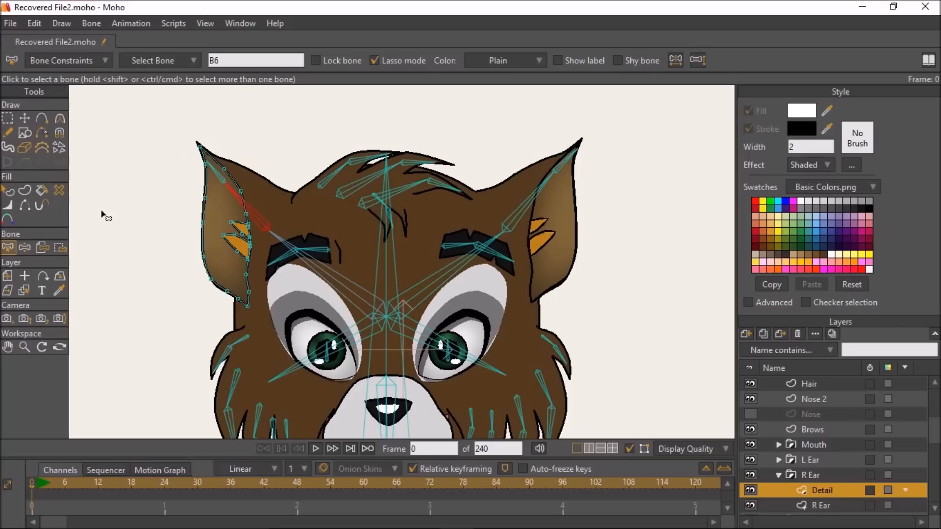
click(60, 247)
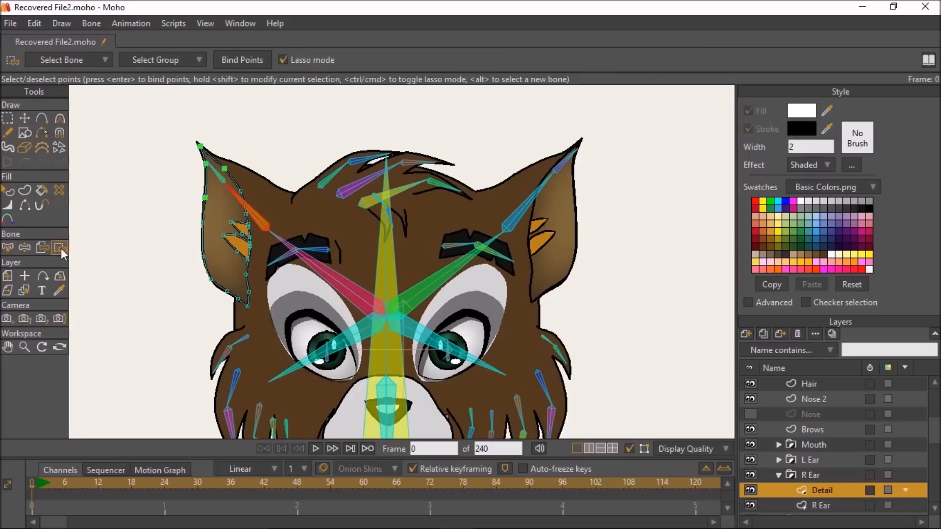
click(8, 249)
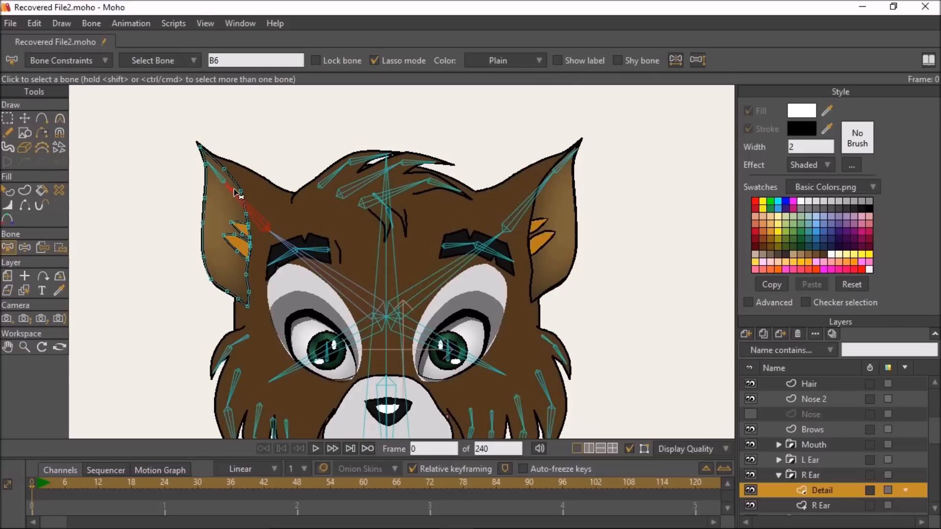
click(59, 248)
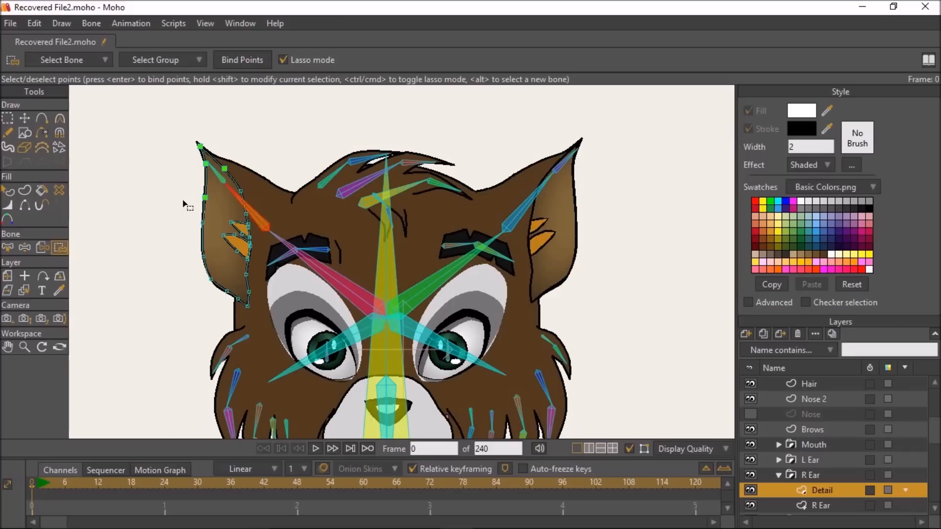
click(8, 249)
click(211, 160)
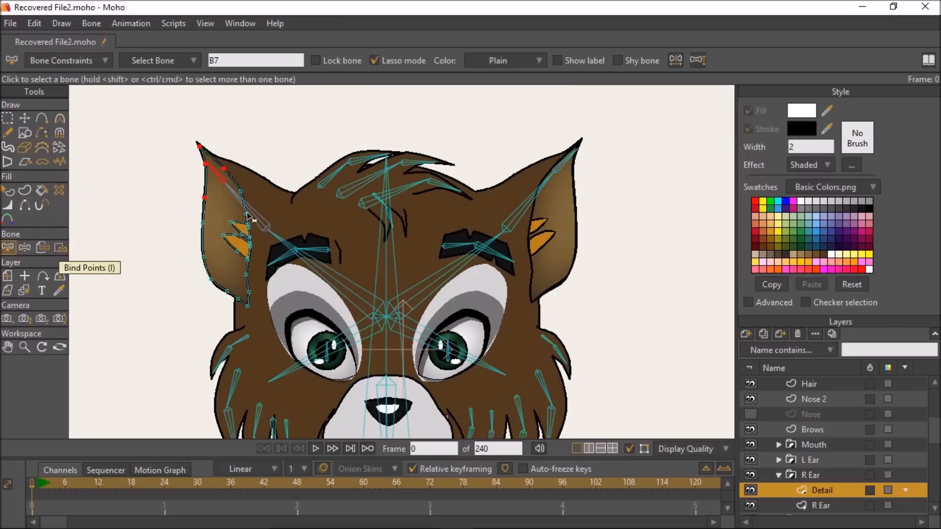
Step: Bind the Detail layer's points below the ear tip to the lower ear bone B6 and check the points bound to B7
click(237, 196)
click(69, 252)
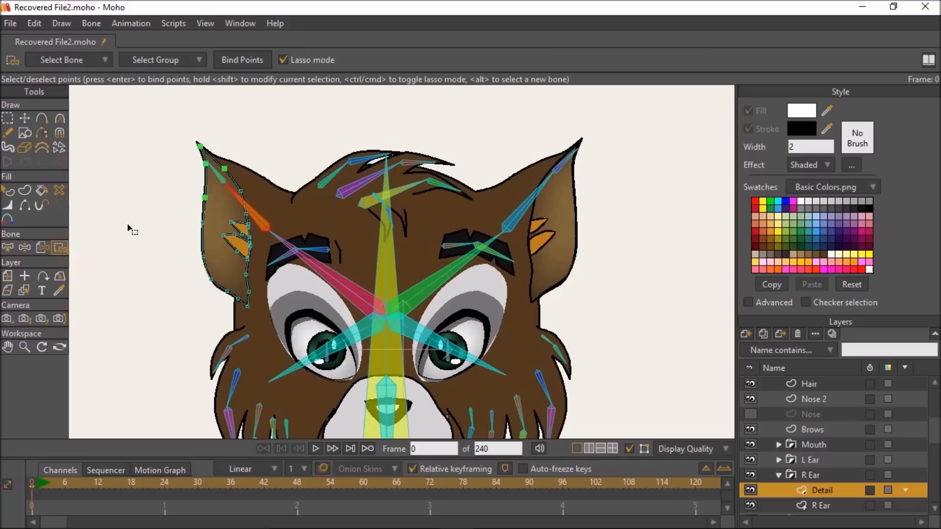
drag(220, 190, 203, 211)
mouse_move(246, 179)
mouse_down()
mouse_move(221, 194)
mouse_move(206, 294)
mouse_move(273, 282)
mouse_move(246, 179)
mouse_move(279, 165)
mouse_move(240, 121)
mouse_up()
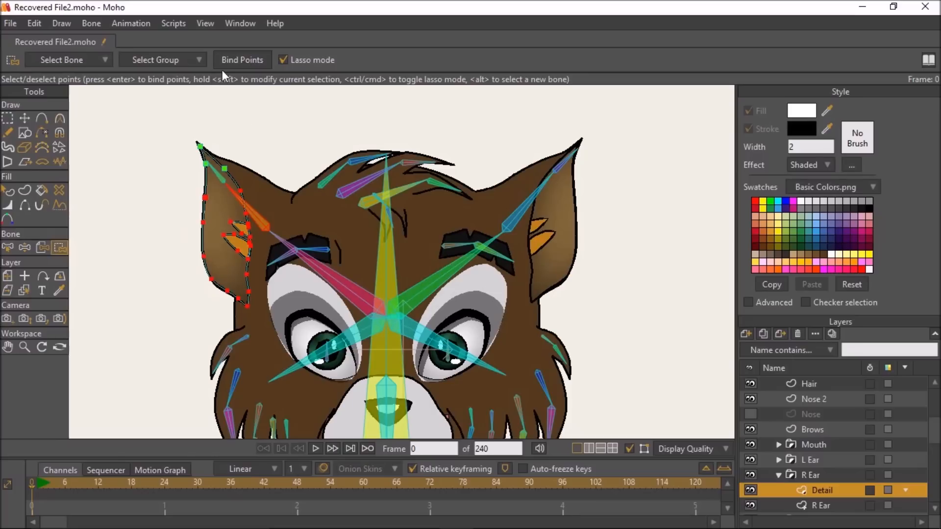
click(243, 60)
click(24, 247)
mouse_move(221, 172)
mouse_down()
mouse_move(210, 186)
mouse_move(231, 162)
mouse_move(218, 165)
mouse_up()
key(g)
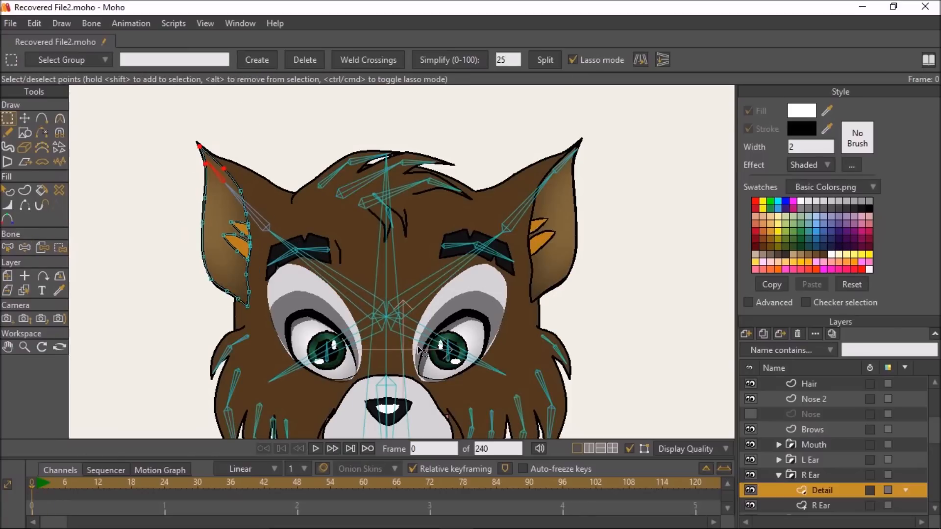
Step: Select the Head layer and test how both ears and their inner details bend with the ear bones
scroll(839, 428, up, 3)
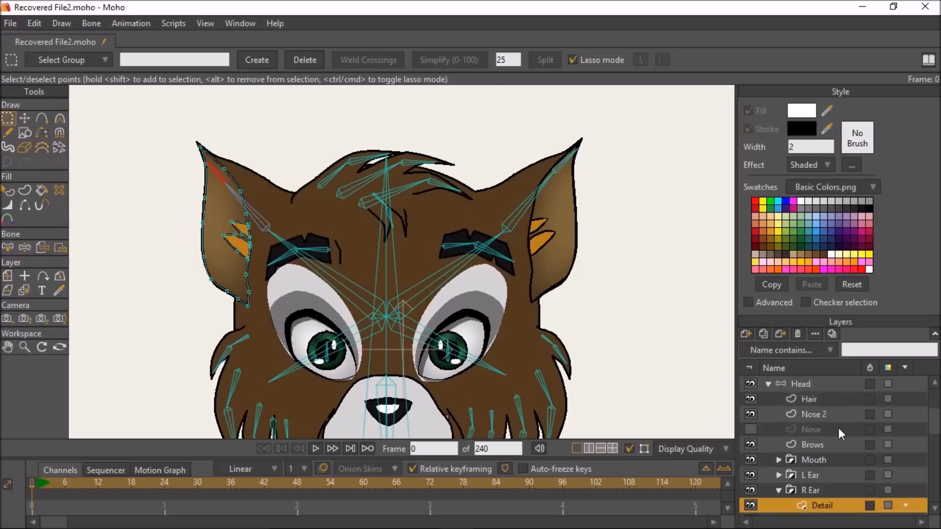
click(793, 416)
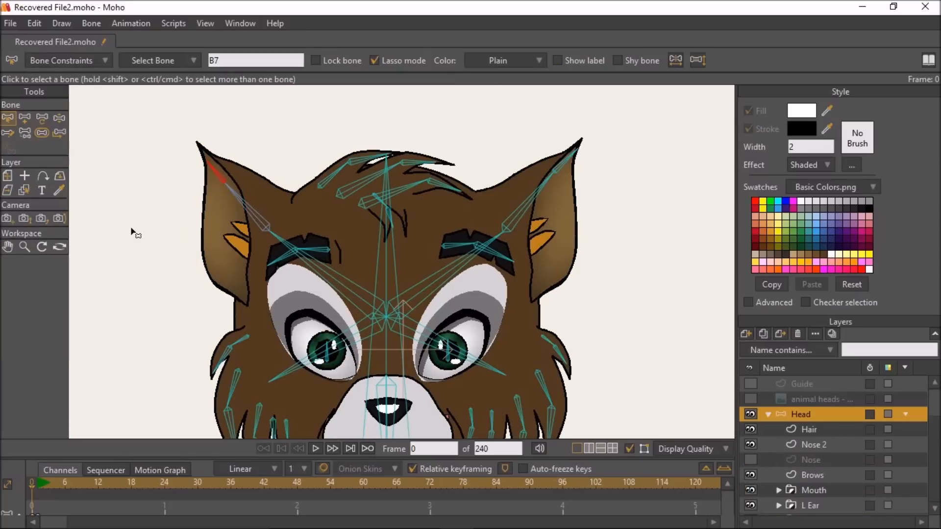
click(59, 118)
mouse_move(572, 166)
mouse_down()
mouse_move(593, 183)
mouse_move(580, 171)
mouse_up()
mouse_move(210, 168)
mouse_down()
mouse_move(204, 187)
mouse_move(220, 159)
mouse_up()
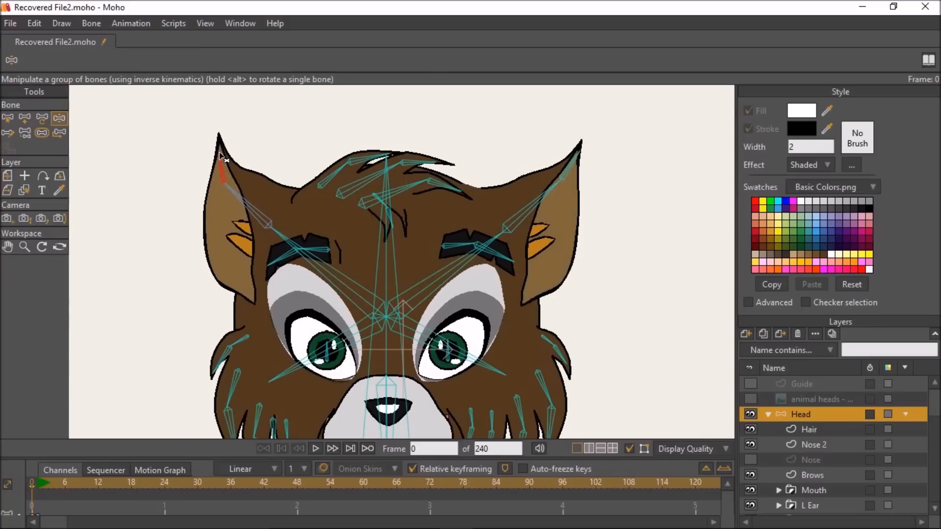
drag(270, 219, 271, 180)
Step: Test the head's deformation by rotating the ear base bones and cheek bones on both sides
mouse_move(330, 235)
mouse_down()
mouse_move(313, 242)
mouse_move(361, 197)
mouse_move(311, 250)
mouse_up()
drag(443, 224, 475, 238)
drag(447, 312, 505, 339)
drag(294, 337, 510, 313)
scroll(473, 342, down, 4)
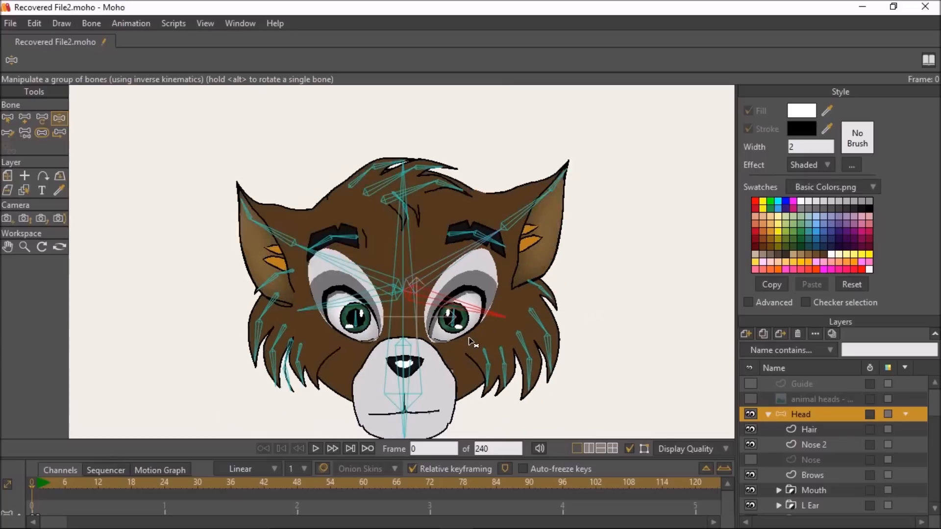
scroll(412, 322, up, 2)
drag(371, 333, 501, 275)
Step: Check the parent links around ear base bone B2 and reparent the character's left cheek bone to the central head bone
click(8, 117)
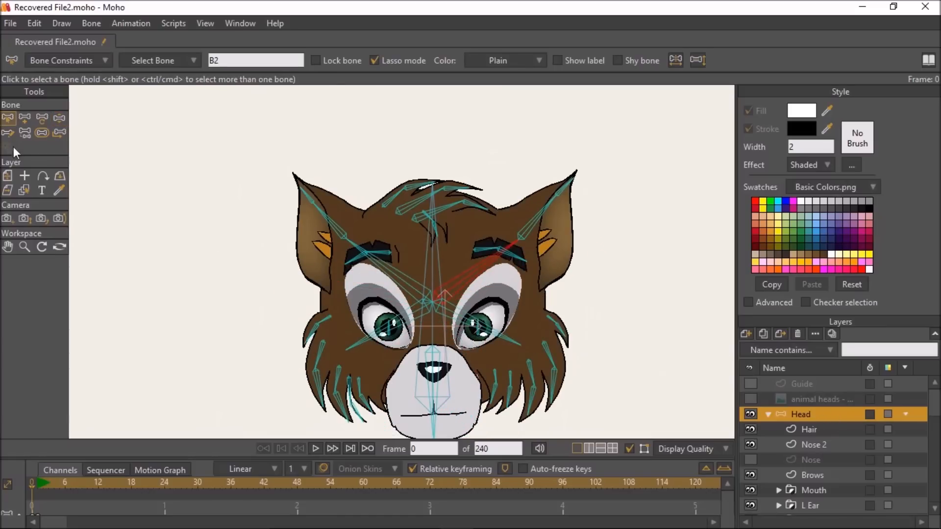
click(43, 132)
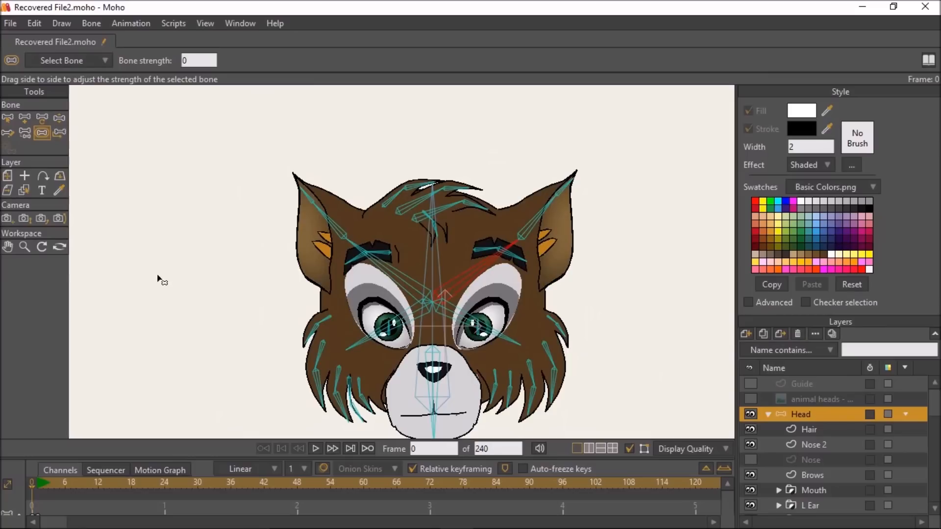
click(8, 118)
scroll(478, 309, down, 1)
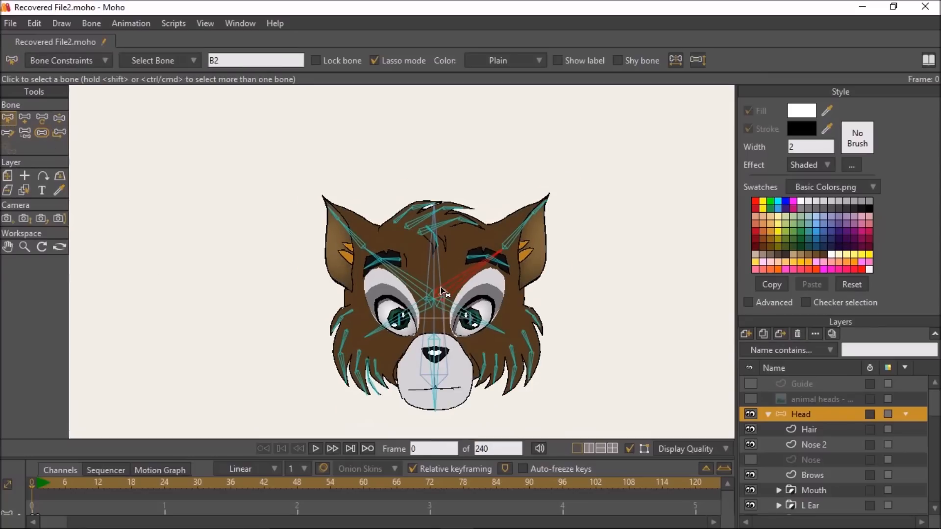
scroll(478, 309, up, 3)
scroll(478, 309, up, 1)
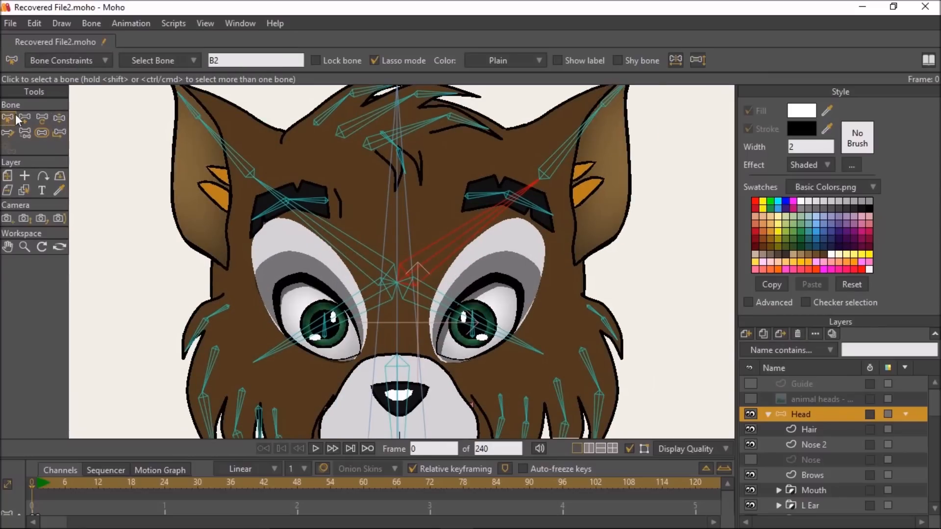
click(27, 136)
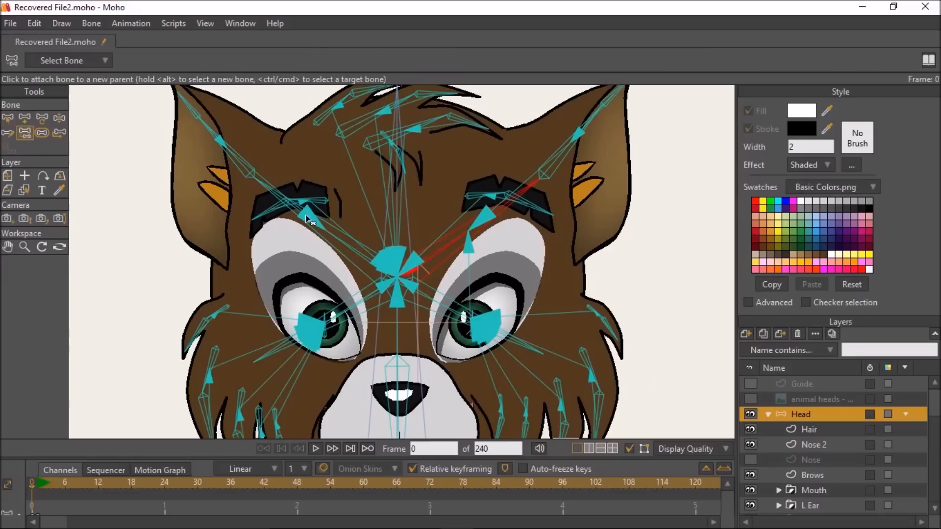
scroll(447, 259, up, 1)
scroll(452, 263, up, 1)
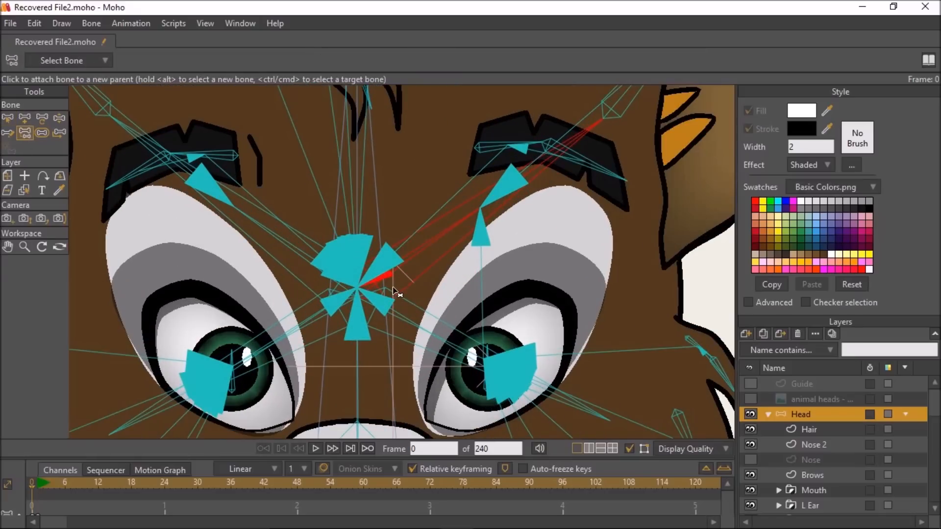
click(14, 115)
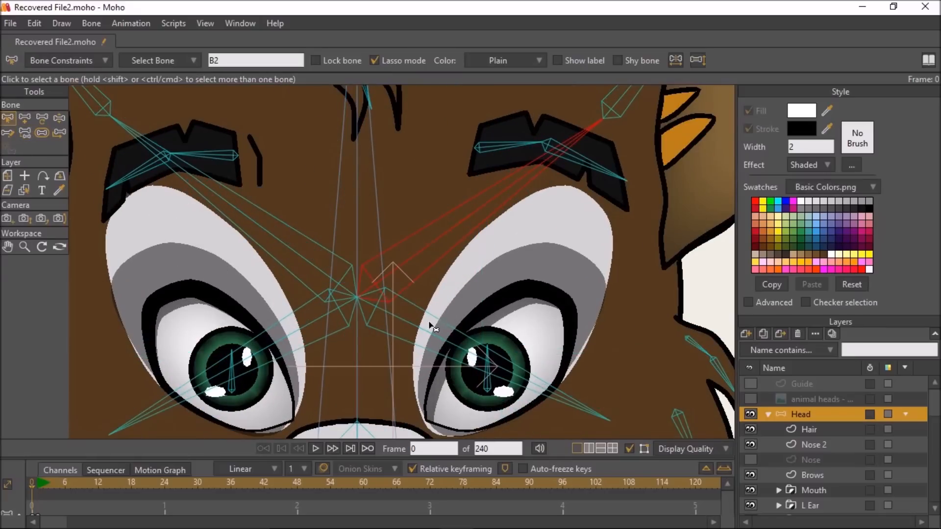
click(25, 132)
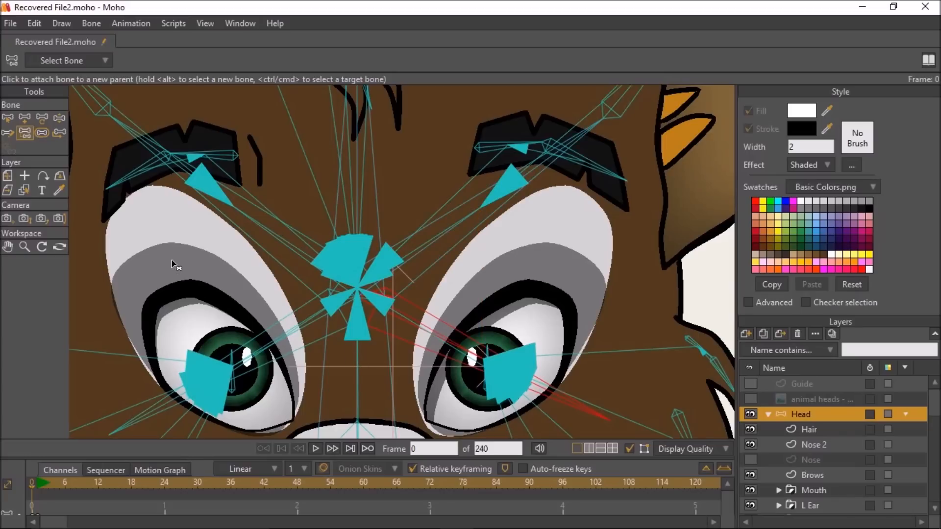
click(7, 117)
Step: Test with Manipulate Bones whether the cheek bones and ear base bones on each side move independently
click(59, 117)
scroll(356, 182, down, 5)
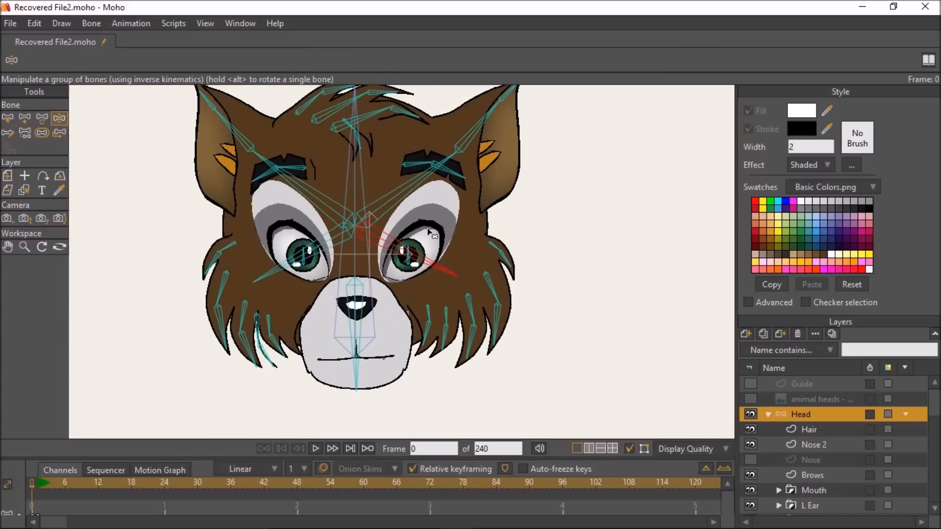
scroll(422, 258, down, 2)
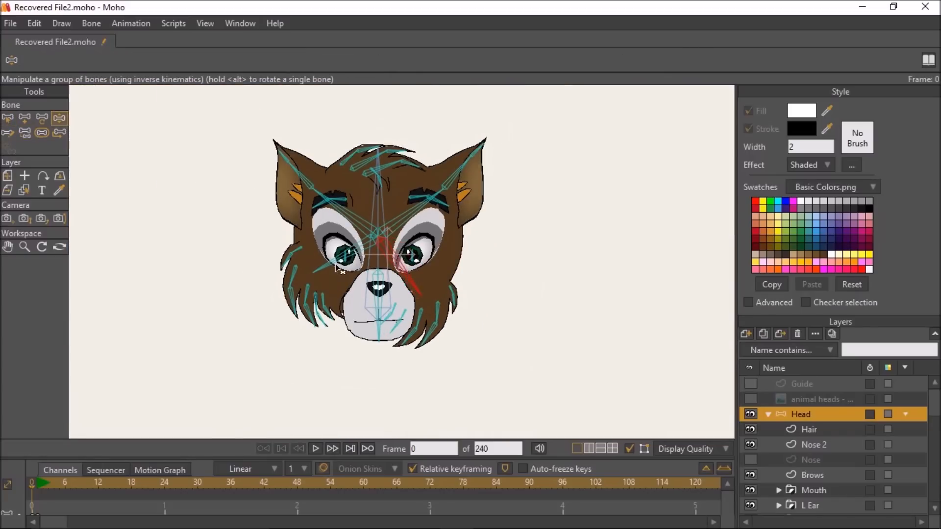
mouse_move(332, 270)
mouse_down()
mouse_move(346, 280)
mouse_move(340, 259)
mouse_up()
drag(342, 217, 442, 245)
scroll(441, 246, up, 2)
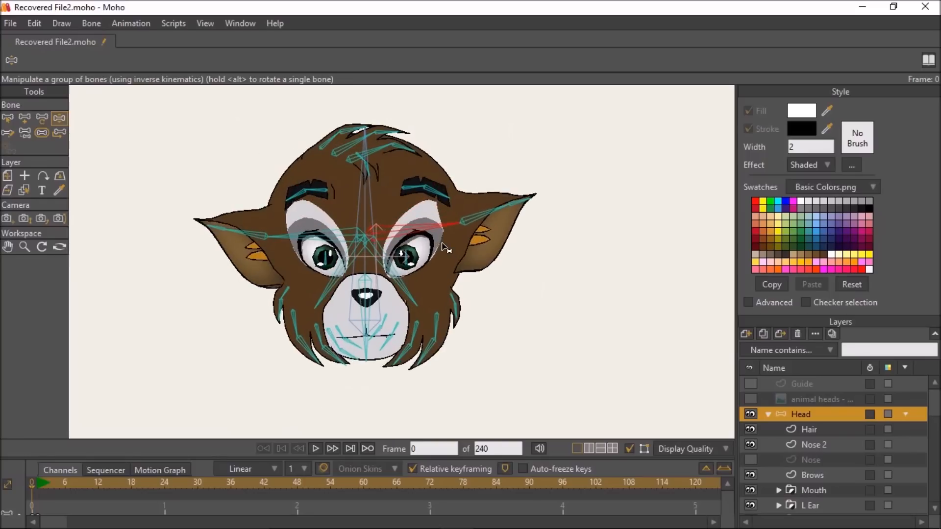
drag(288, 238, 295, 191)
drag(452, 230, 400, 178)
drag(313, 291, 281, 265)
drag(404, 292, 428, 280)
scroll(240, 213, down, 2)
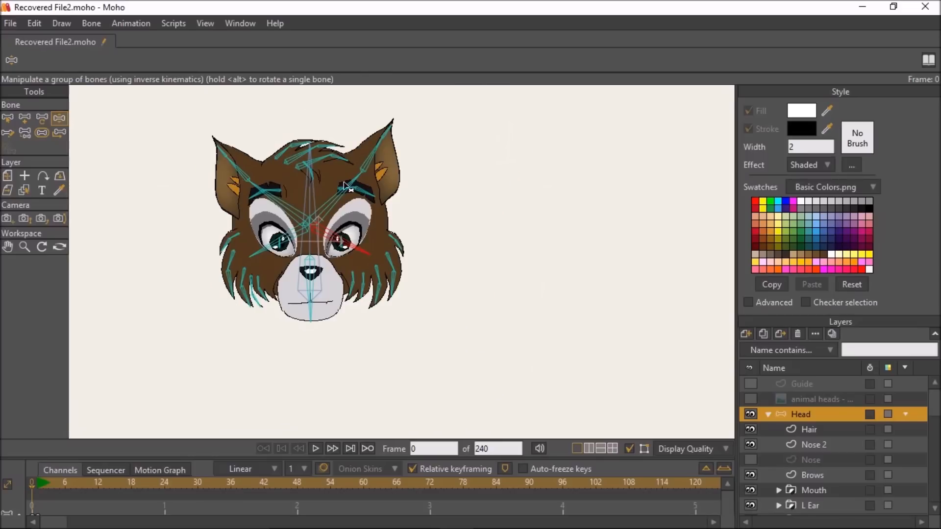
Step: Test the bend of the hair strand bones and the individual cheek fur bones on both sides
click(324, 160)
drag(344, 156, 357, 169)
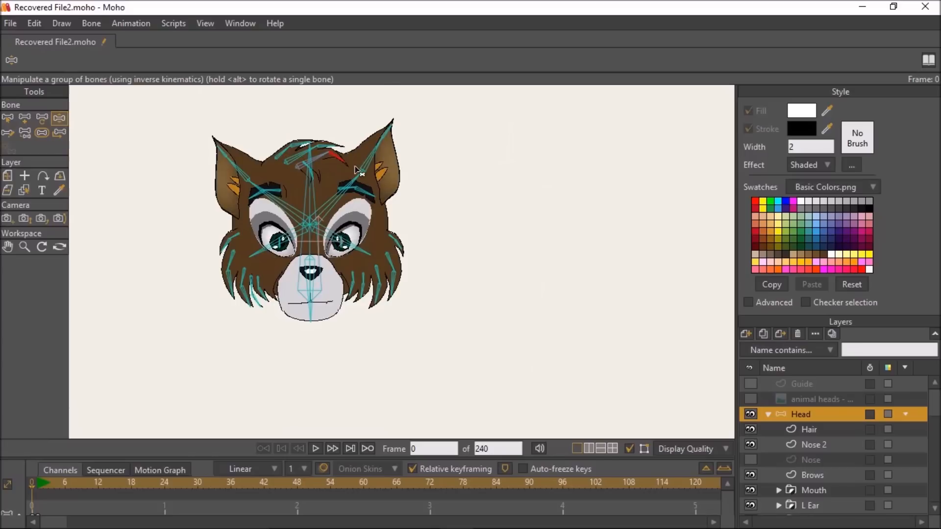
scroll(369, 228, up, 3)
drag(420, 294, 432, 338)
drag(381, 354, 346, 357)
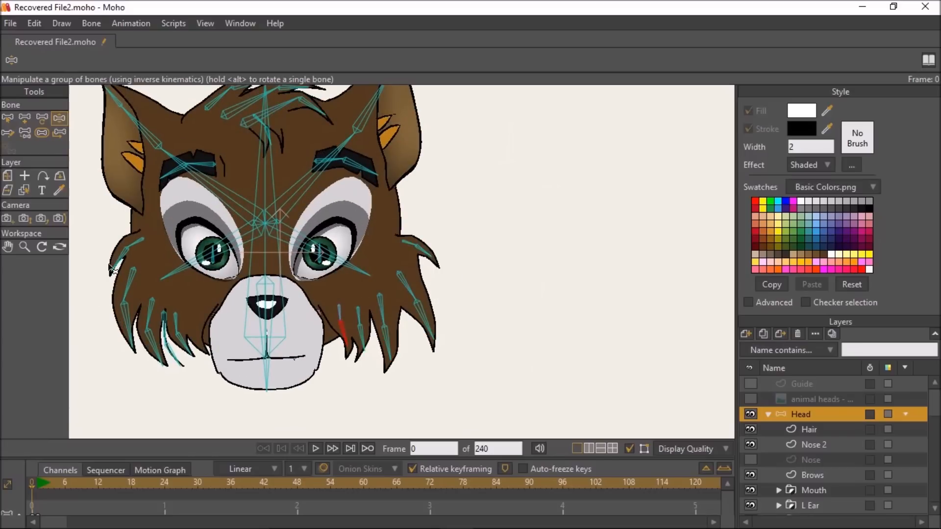
drag(110, 266, 100, 263)
drag(130, 336, 157, 373)
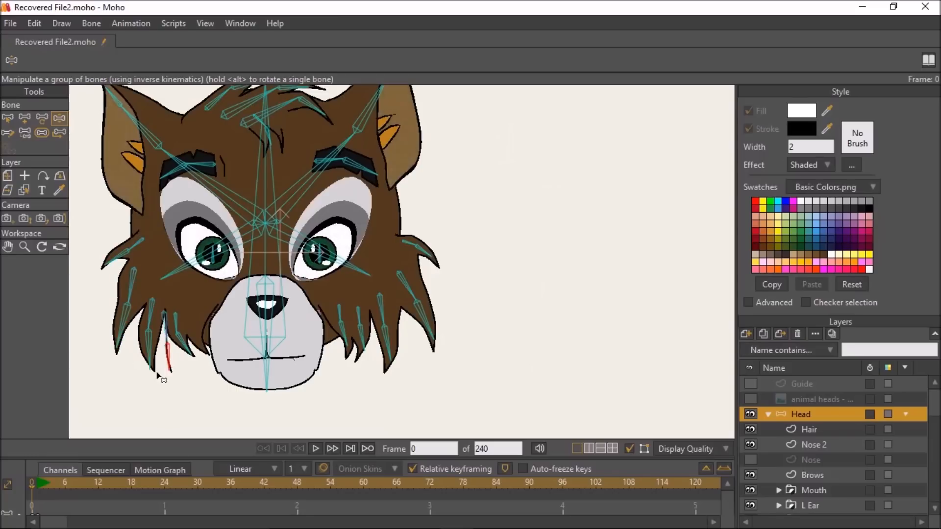
scroll(231, 367, down, 2)
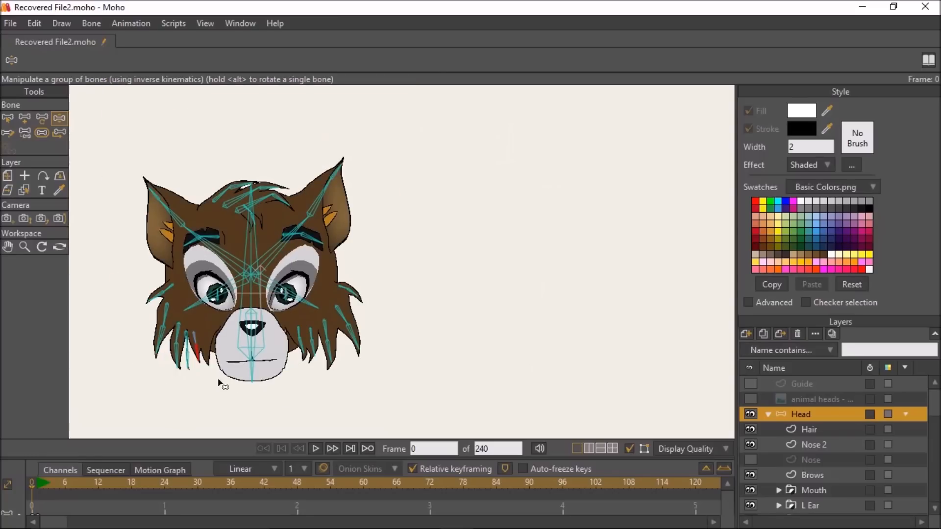
Step: Swing both cheek bones inward and both ear base bones down to test an extreme head pose
drag(202, 290, 219, 310)
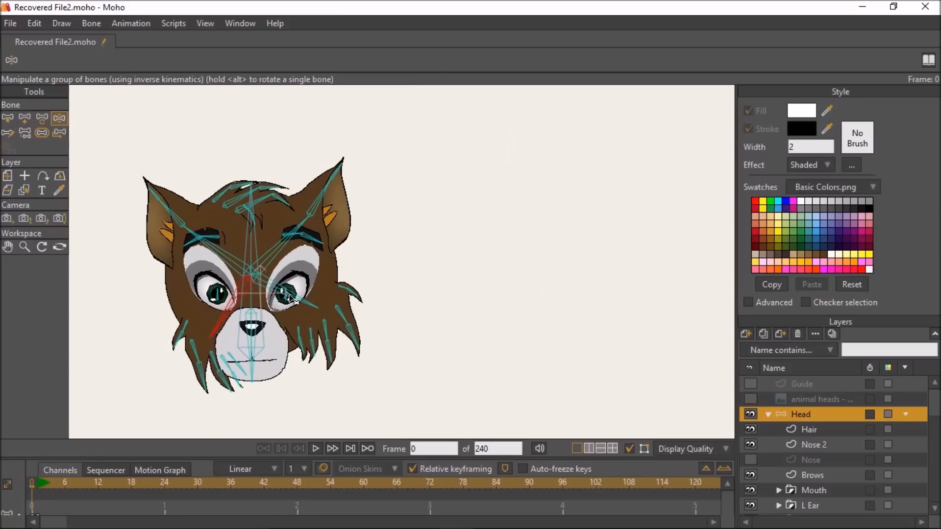
drag(293, 295, 278, 311)
drag(216, 248, 200, 277)
drag(289, 238, 296, 280)
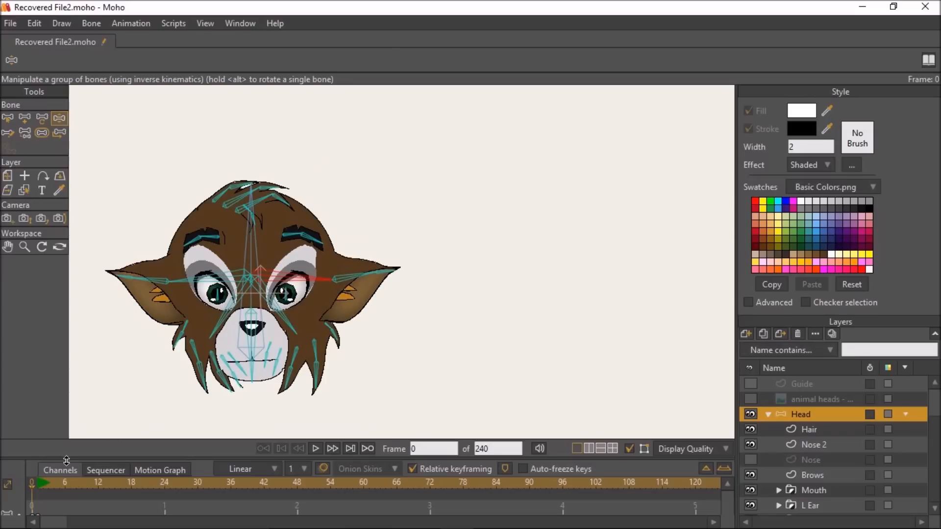
Step: Enlarge the timeline and delete the Head layer's bone keyframes at its start
click(41, 487)
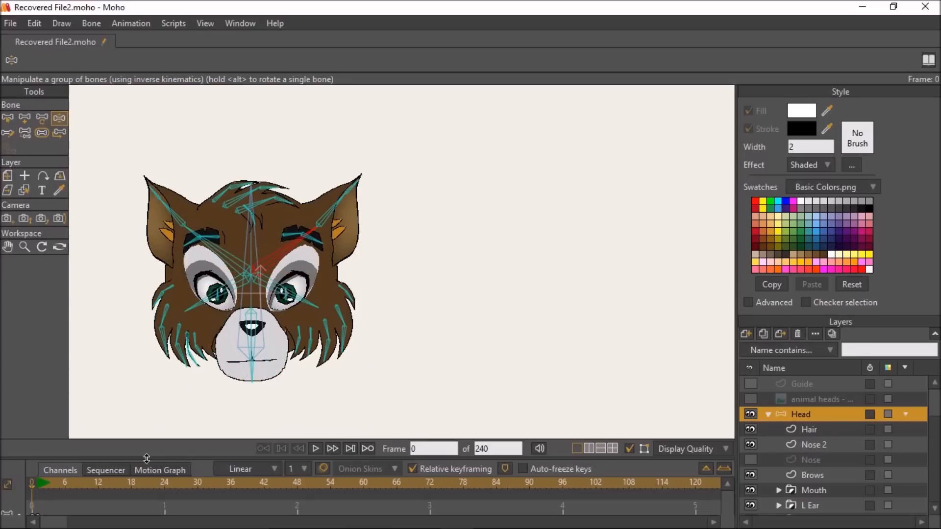
drag(147, 458, 146, 423)
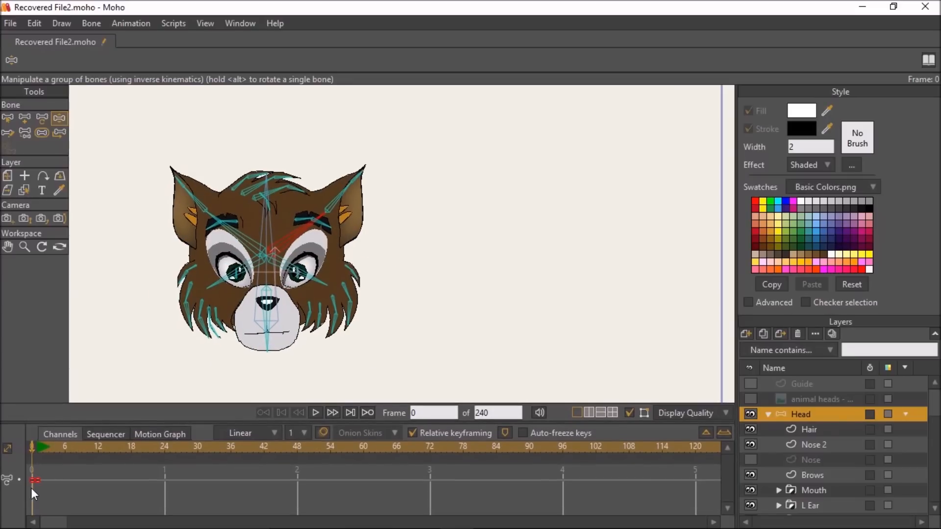
key(Delete)
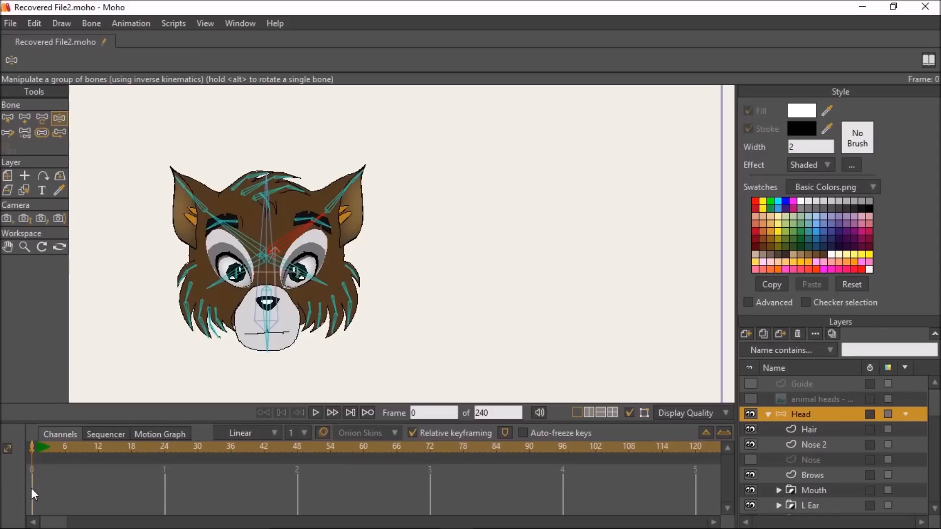
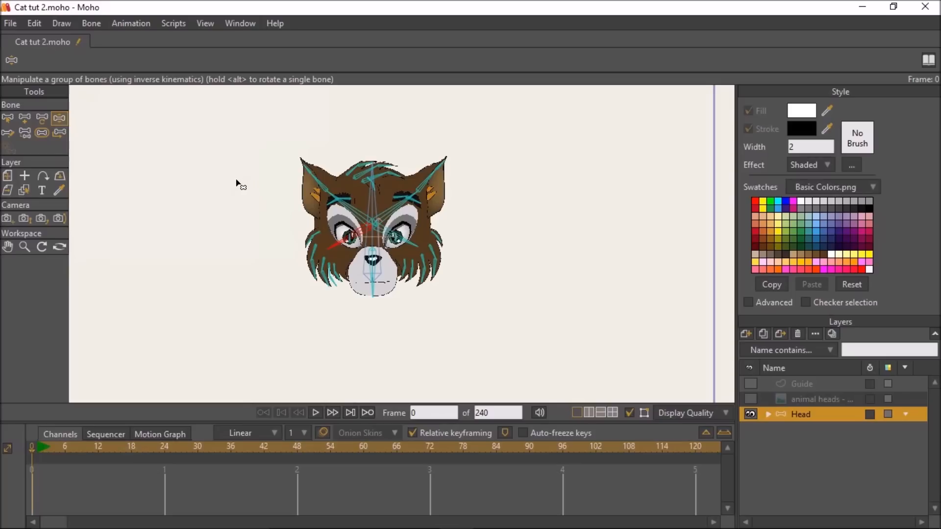
Step: Shorten cheek bone B8 to a length of about 0.22 at an angle of about 117.6 with Transform Bone
scroll(345, 241, up, 3)
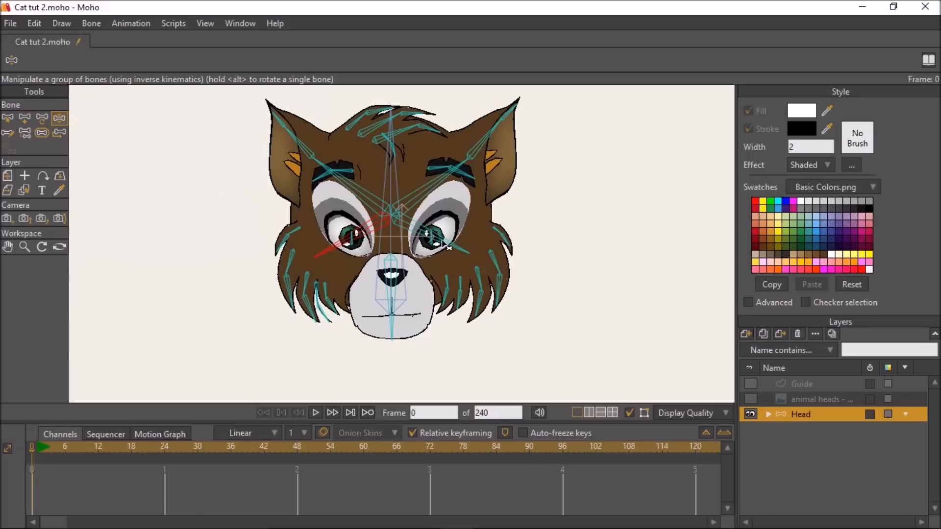
click(11, 119)
drag(294, 223, 285, 182)
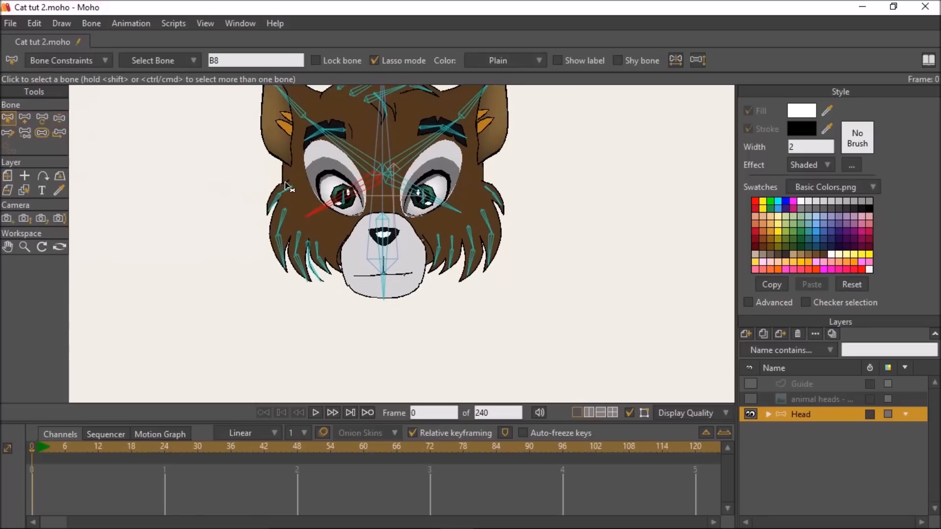
click(48, 118)
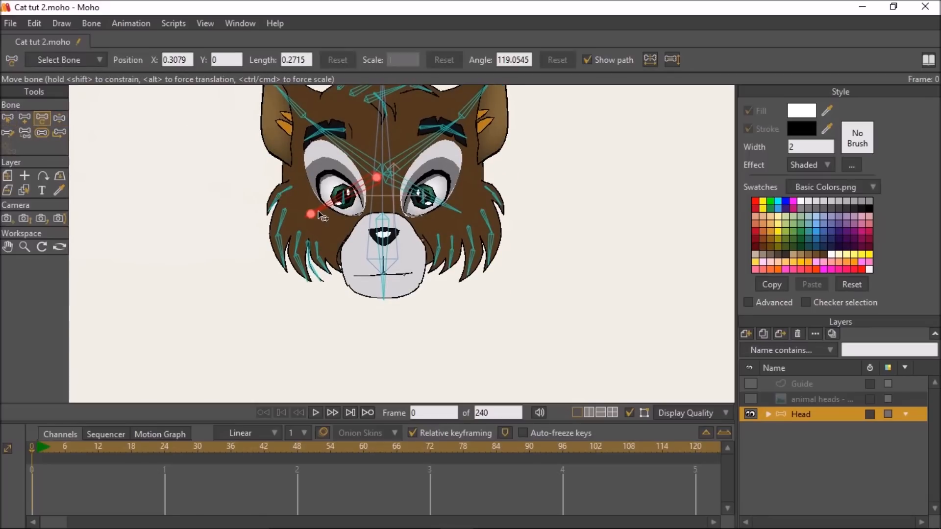
drag(311, 218, 321, 208)
key(ctrl+z)
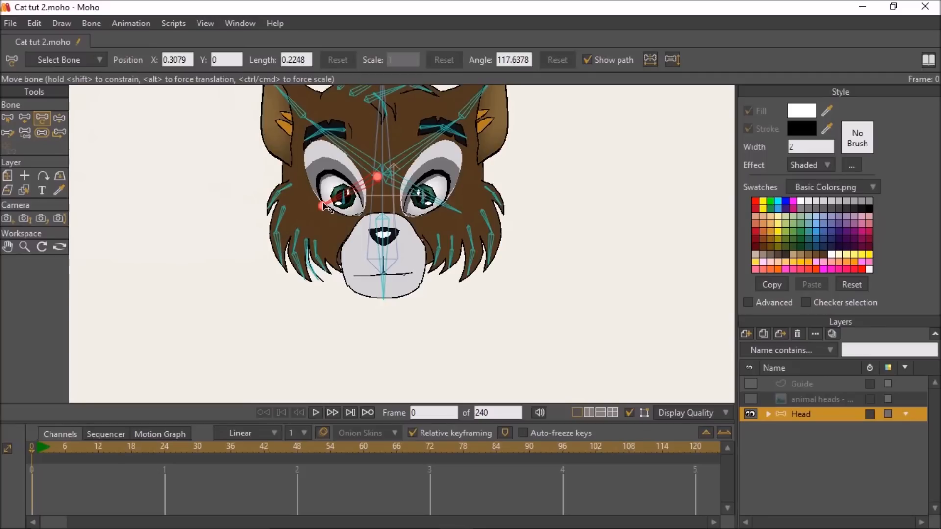
Step: Add a child bone running from the tip of B8 diagonally down and outward toward the cheek fur
click(25, 118)
scroll(334, 227, up, 3)
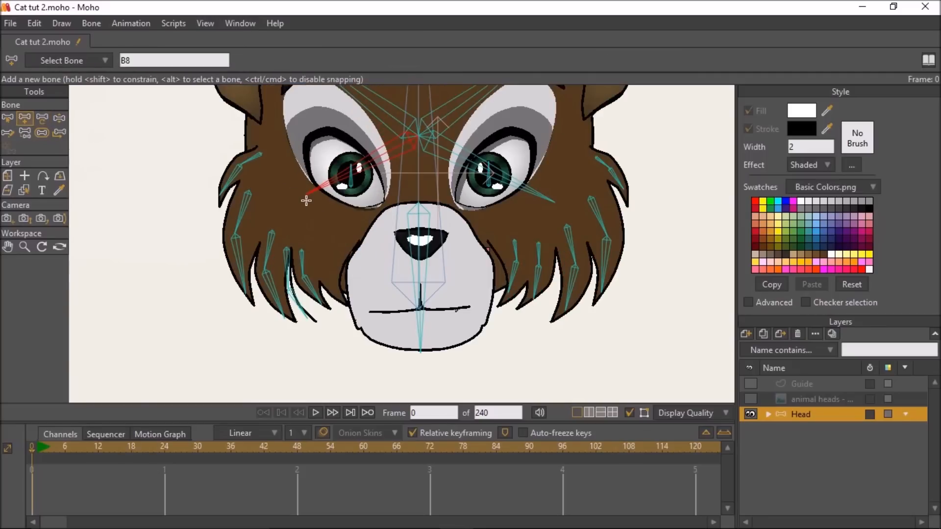
scroll(326, 214, up, 1)
drag(301, 192, 261, 220)
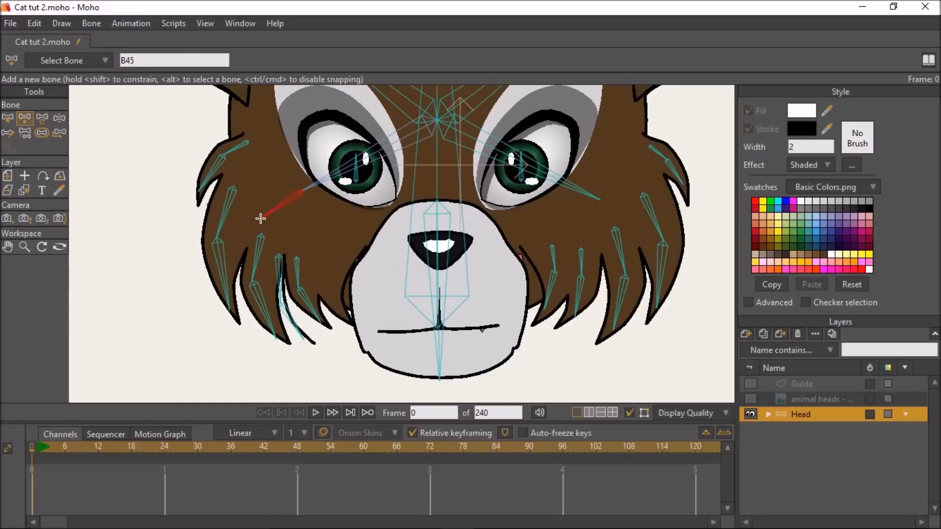
Step: Reparent the five upper bones of the fur tufts on B45's side of the face to cheek bone B45
scroll(384, 210, up, 1)
scroll(384, 210, down, 2)
scroll(384, 210, up, 1)
click(8, 118)
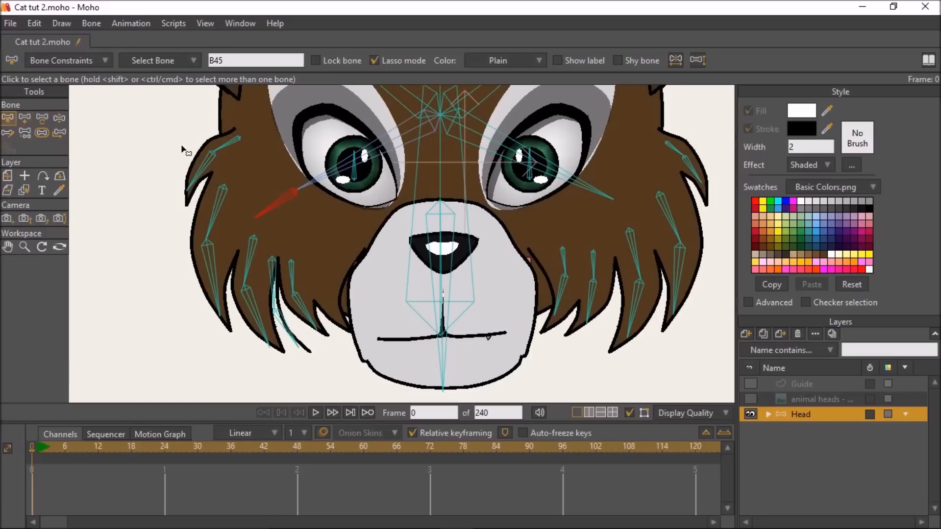
click(229, 143)
shift+click(218, 210)
shift+click(252, 243)
shift+click(273, 269)
shift+click(292, 272)
click(24, 132)
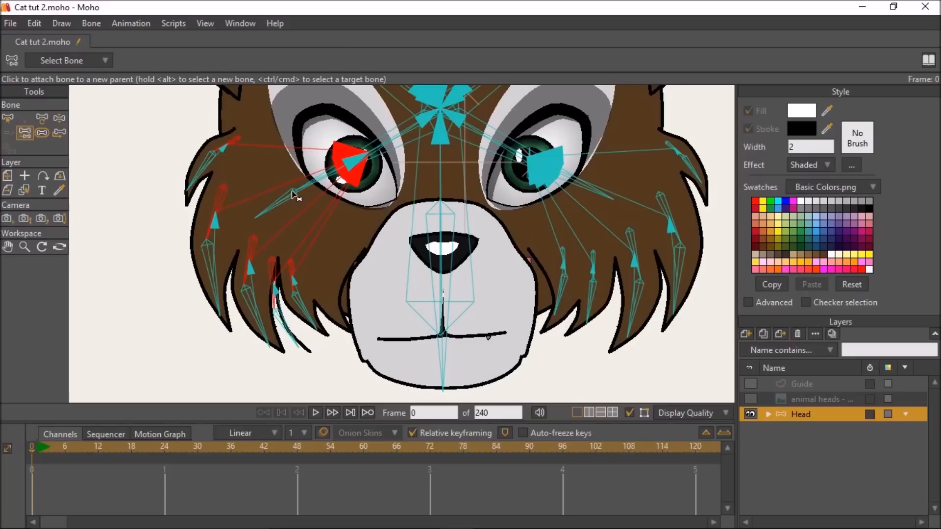
click(290, 198)
Step: Examine cheek bone B45 and its influence using the Manipulate Bones and Bone Strength tools
click(8, 117)
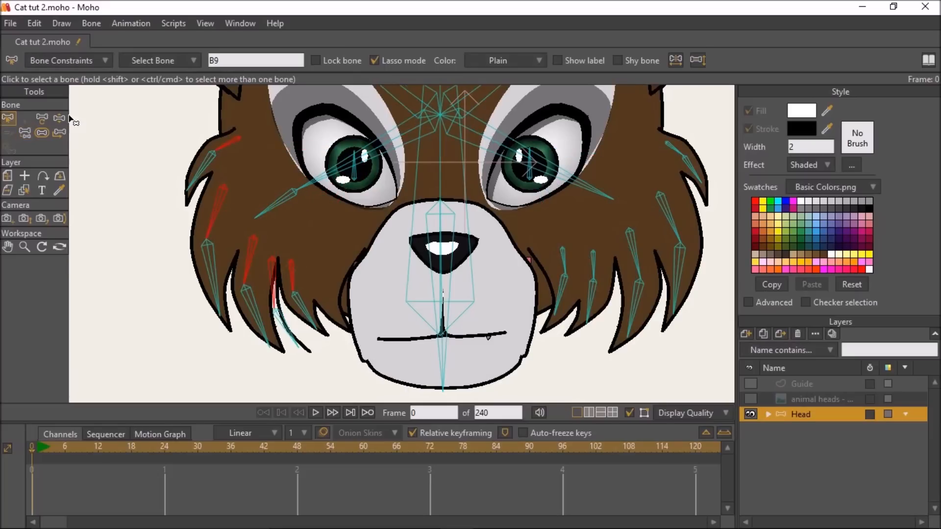
click(59, 118)
click(9, 118)
click(283, 204)
click(258, 215)
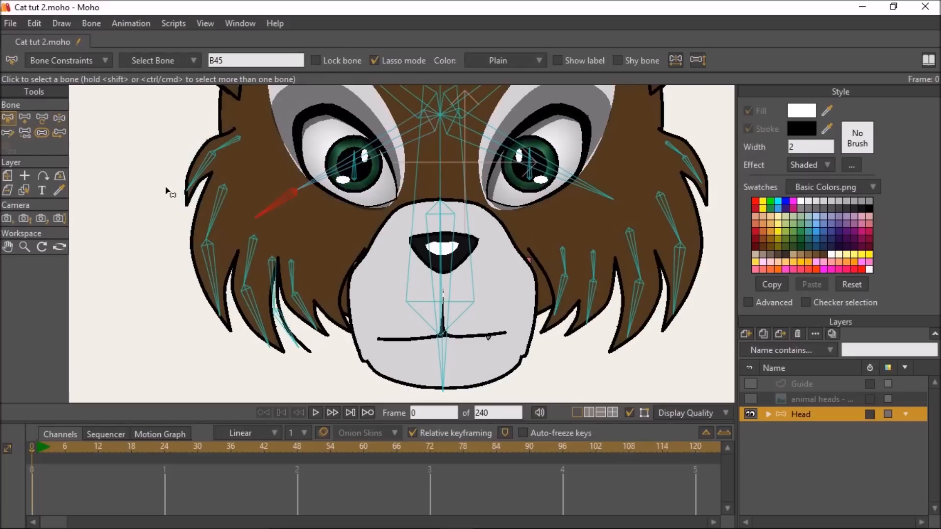
click(42, 133)
click(7, 118)
Step: Shorten the opposite cheek bone B19 to a length of about 0.23 at an angle of about 243.9 with Transform Bone
drag(505, 193, 412, 191)
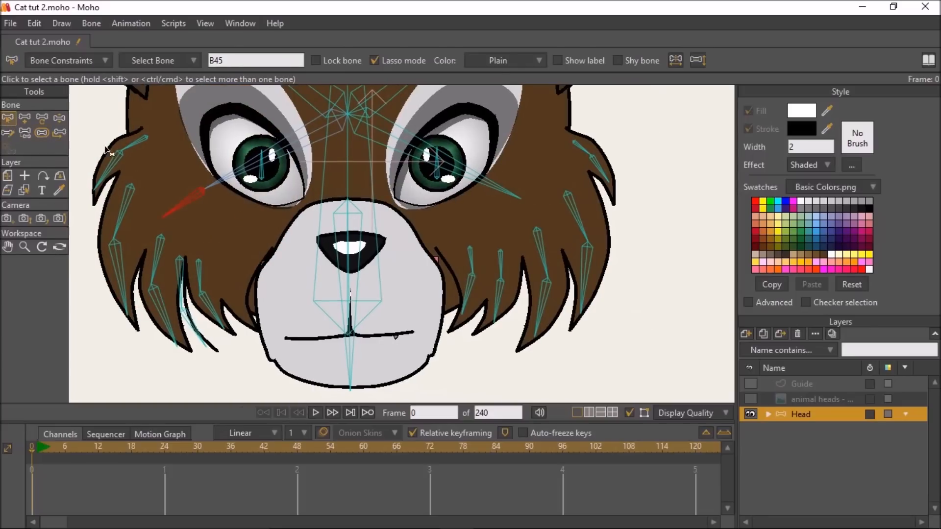
click(42, 119)
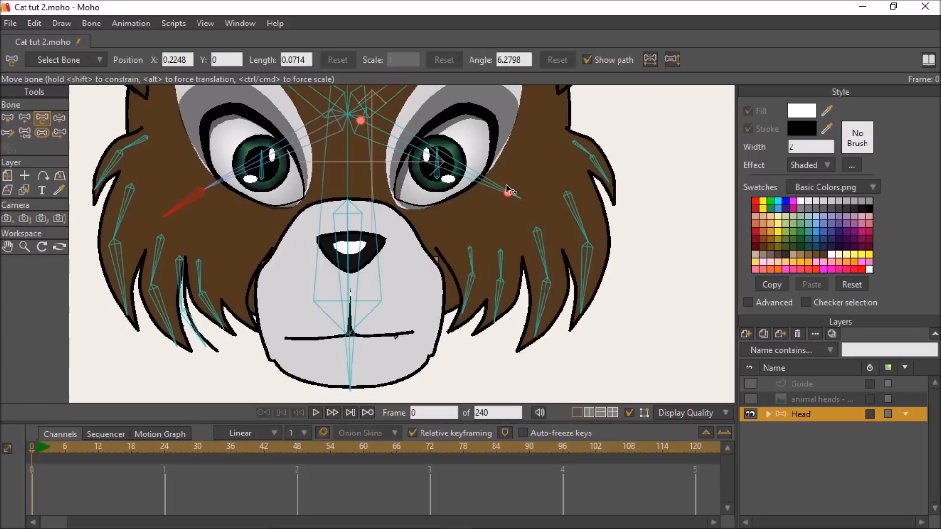
drag(509, 193, 488, 183)
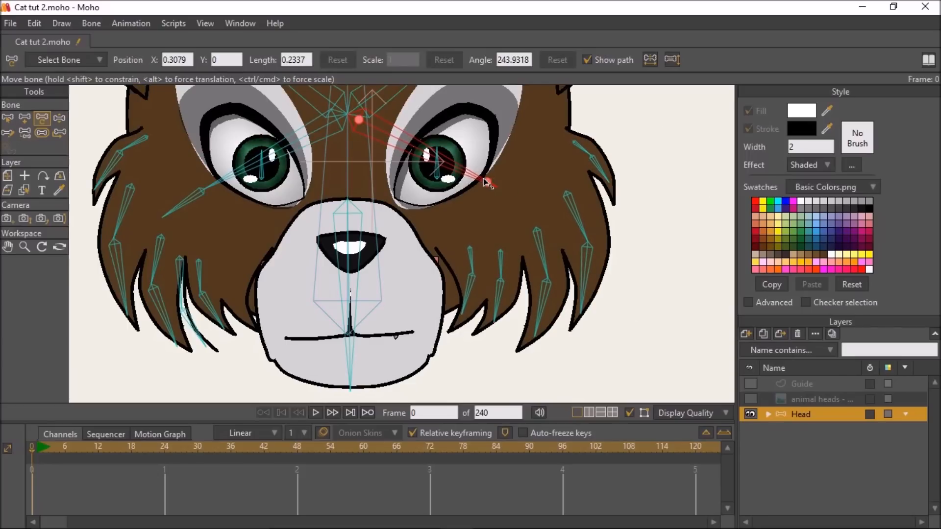
Step: Add a child bone running from the tip of B19 diagonally down and outward toward the cheek fur
click(25, 118)
scroll(504, 198, up, 2)
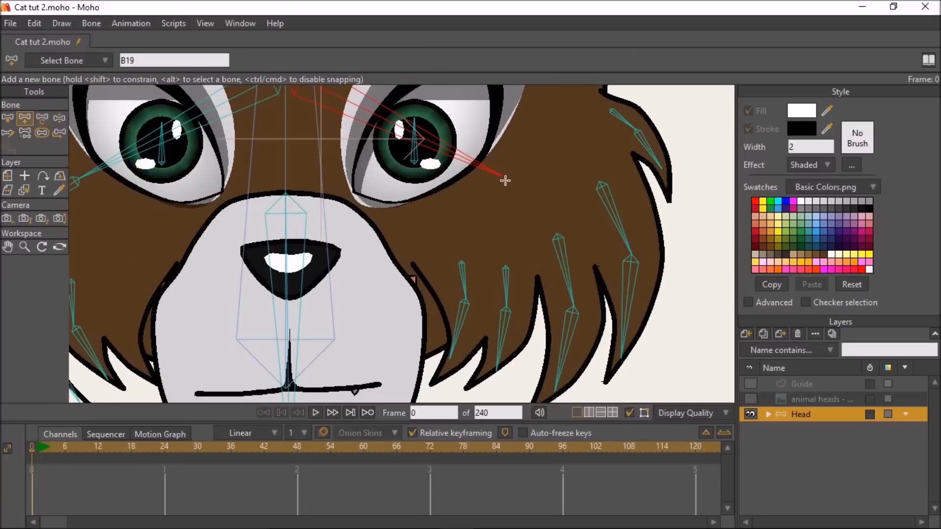
drag(502, 177, 549, 203)
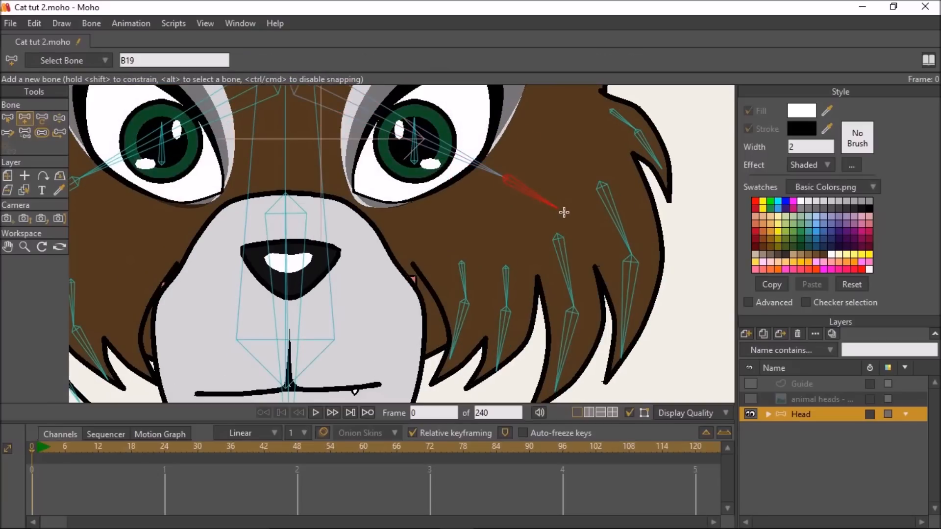
scroll(567, 214, down, 3)
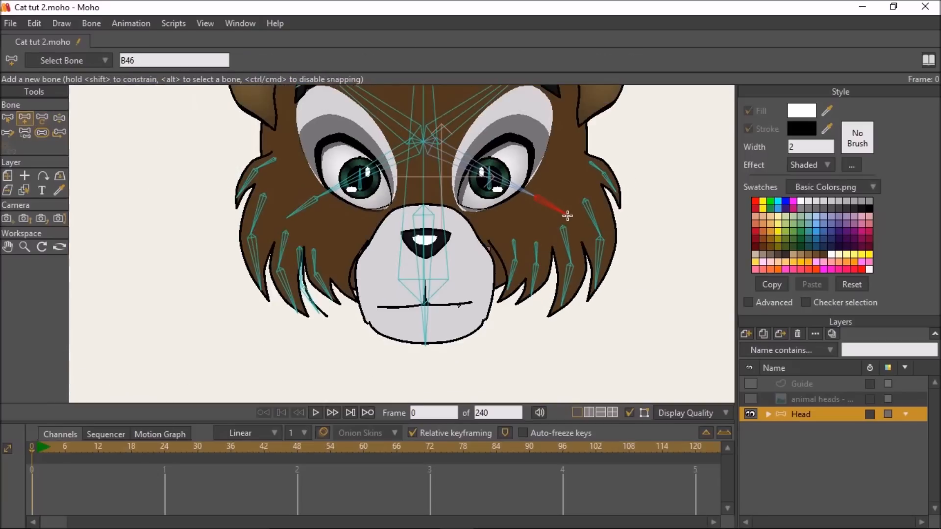
Step: Reparent the five upper bones of the fur tufts on B46's side of the face to cheek bone B46
click(8, 118)
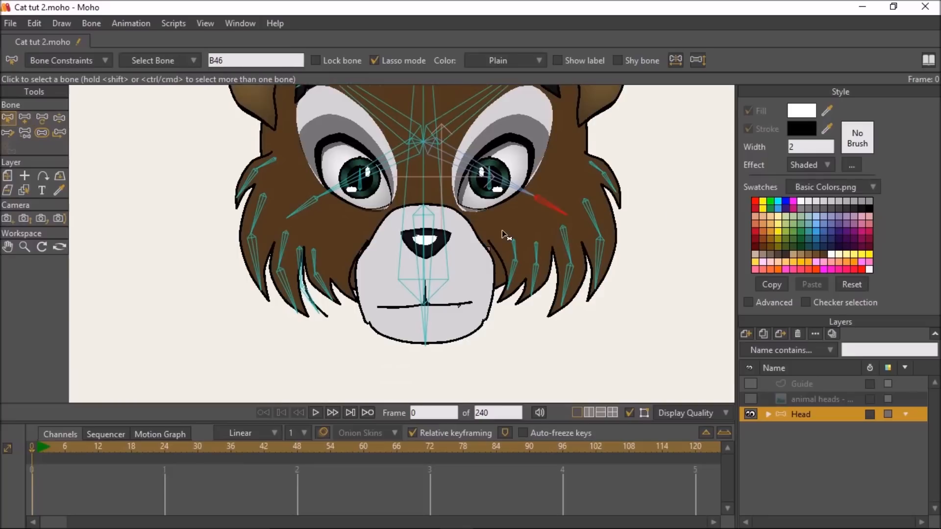
scroll(505, 228, up, 3)
click(656, 115)
shift+click(657, 204)
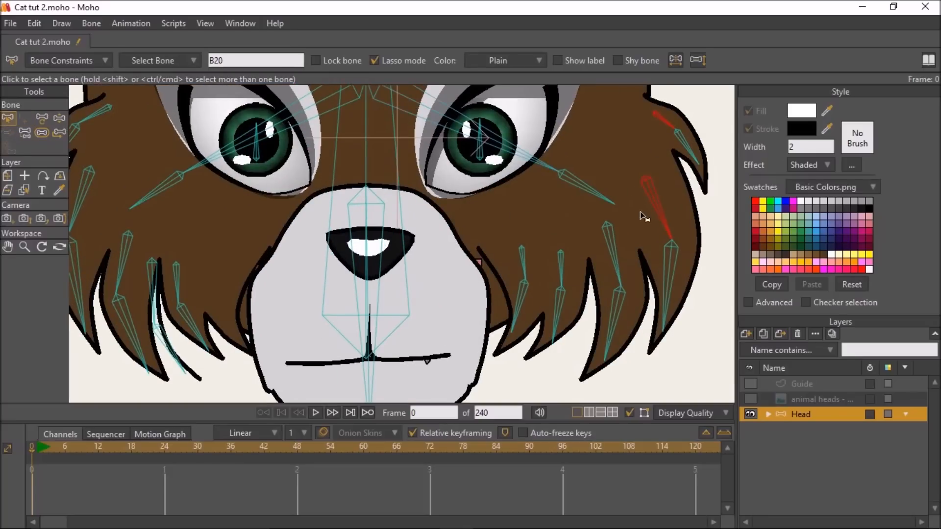
shift+click(614, 245)
shift+click(563, 263)
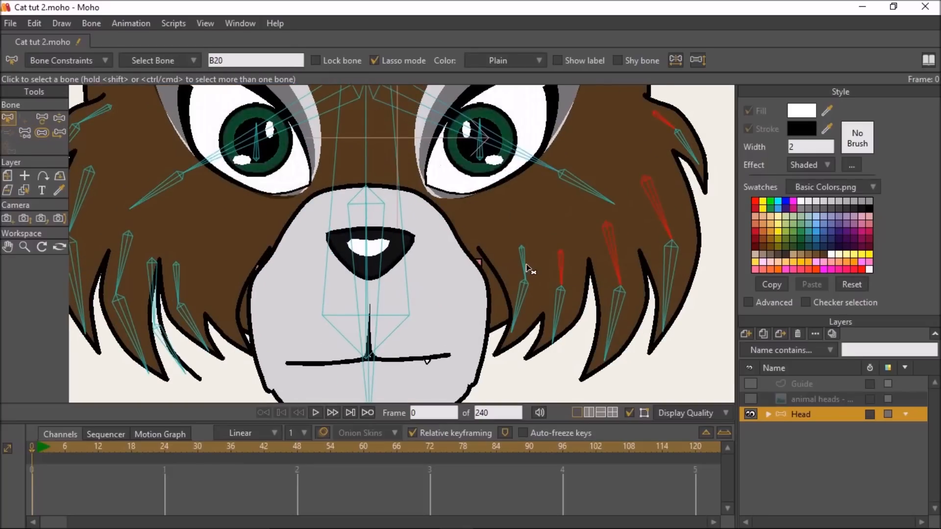
shift+click(525, 265)
click(23, 134)
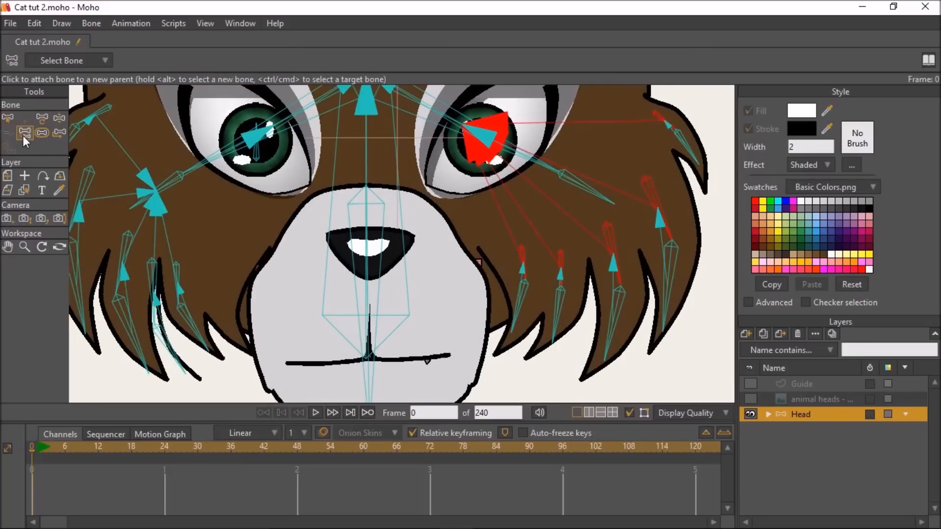
click(580, 187)
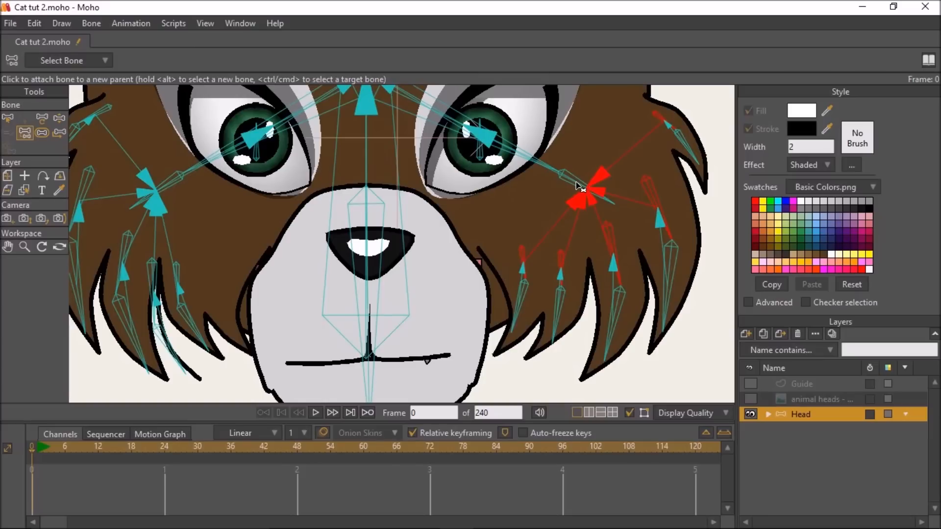
Step: Select the cheek and nearby fur bones on B46's side and examine their bone strength regions
click(8, 121)
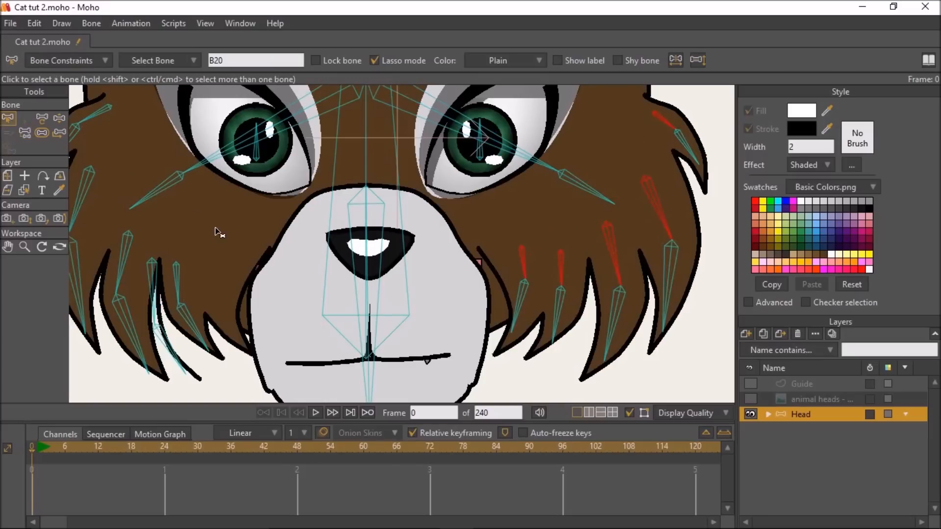
click(59, 120)
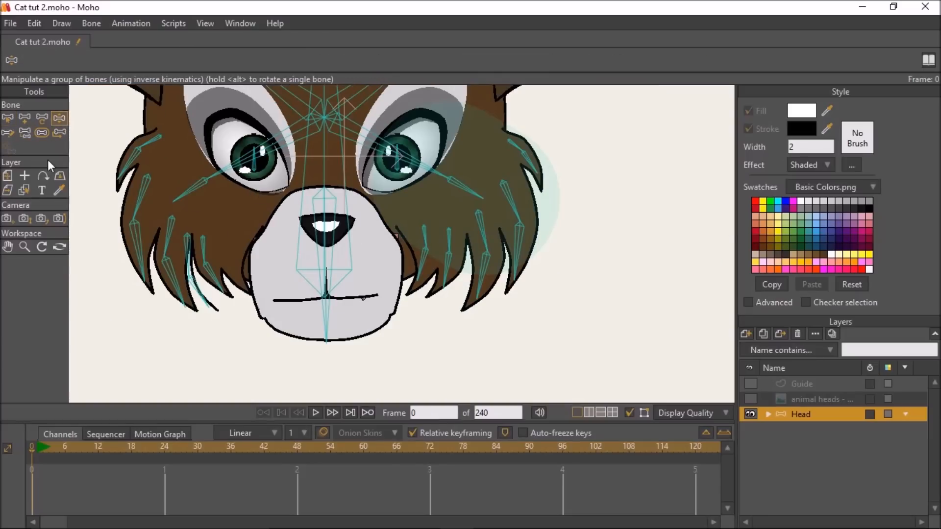
click(8, 118)
mouse_move(502, 211)
mouse_down()
mouse_move(468, 167)
mouse_move(486, 188)
mouse_up()
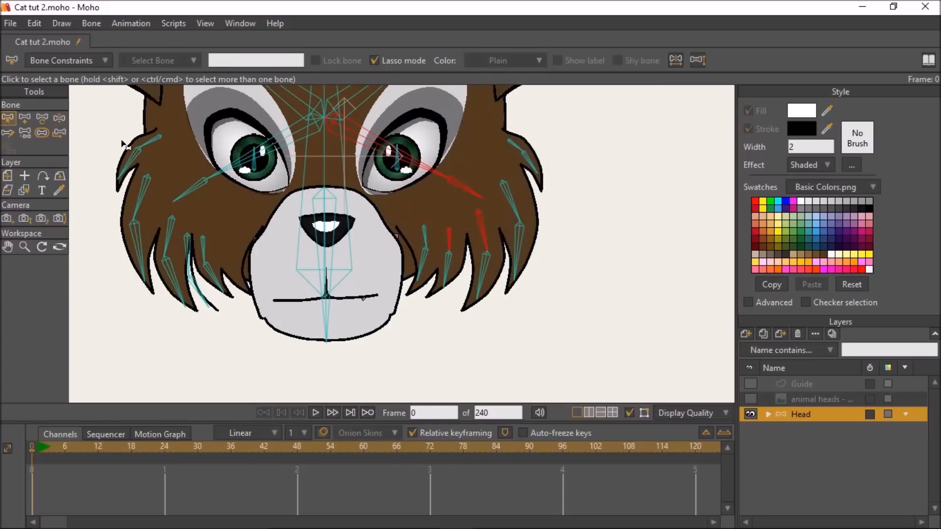
click(43, 133)
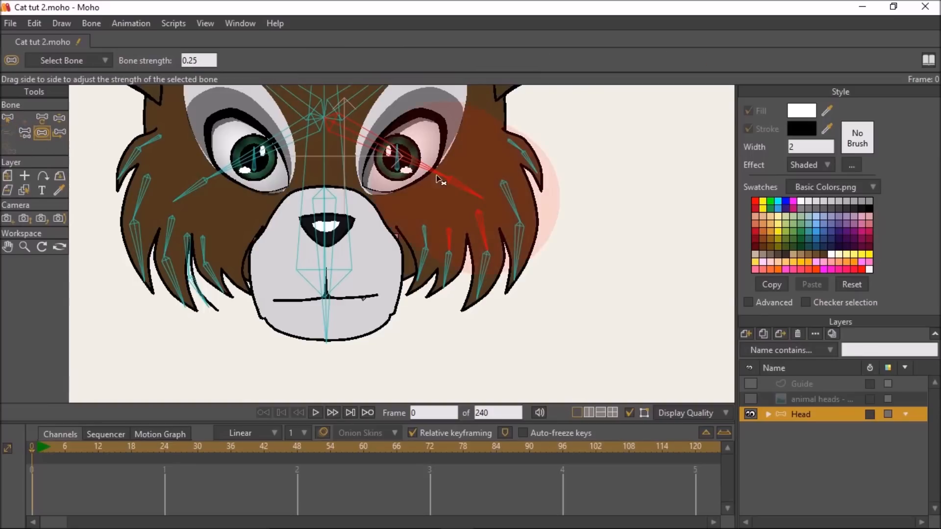
click(60, 118)
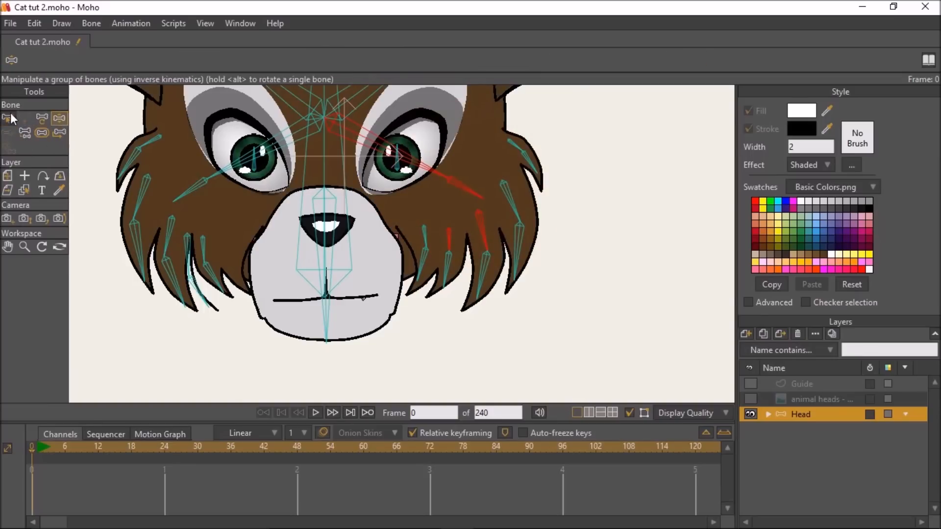
click(8, 118)
click(59, 118)
Step: Swing both new outer cheek bones upward with Manipulate Bones to test how the cheek fur deforms
drag(143, 154, 192, 220)
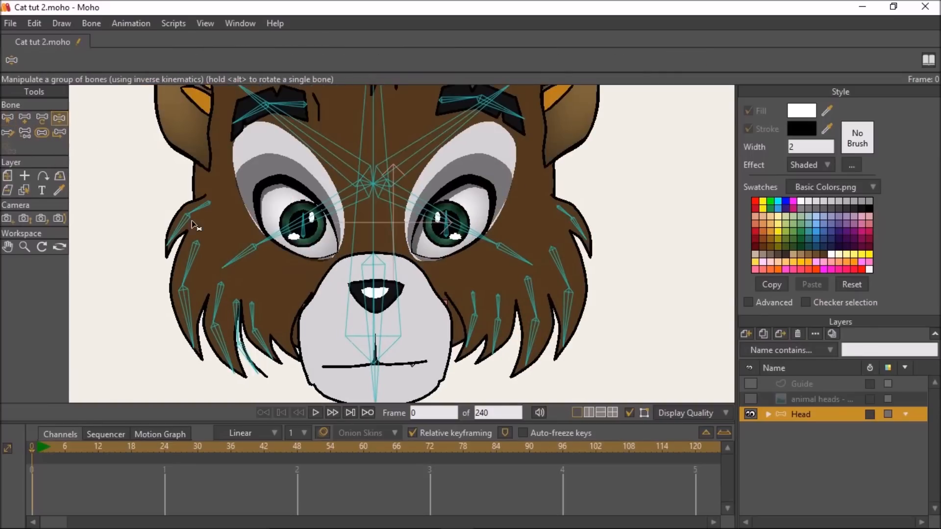
drag(236, 257, 216, 231)
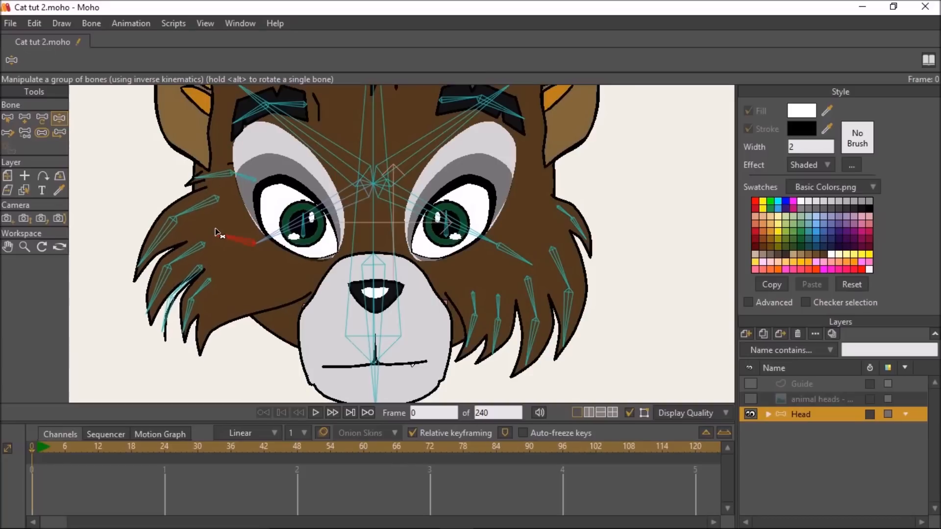
drag(516, 255, 512, 234)
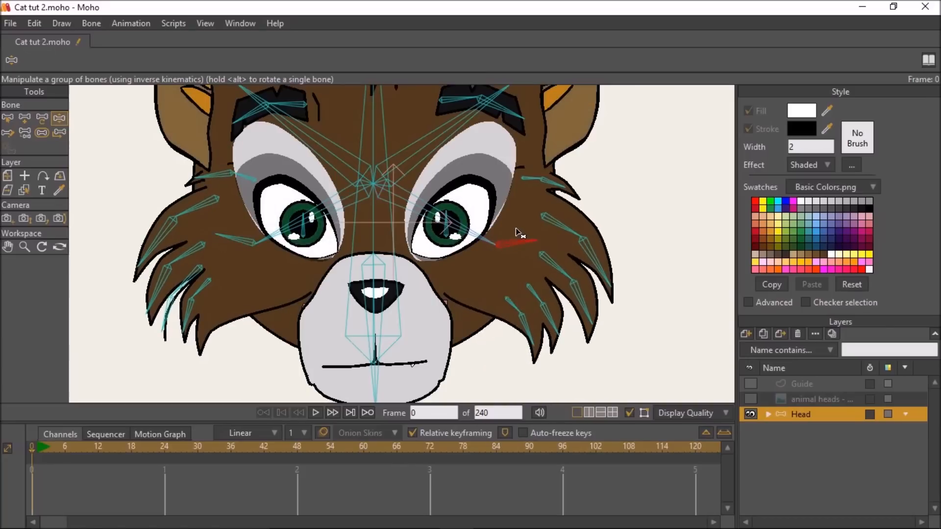
scroll(513, 233, down, 3)
mouse_move(372, 239)
mouse_down()
mouse_move(361, 248)
mouse_move(363, 233)
mouse_up()
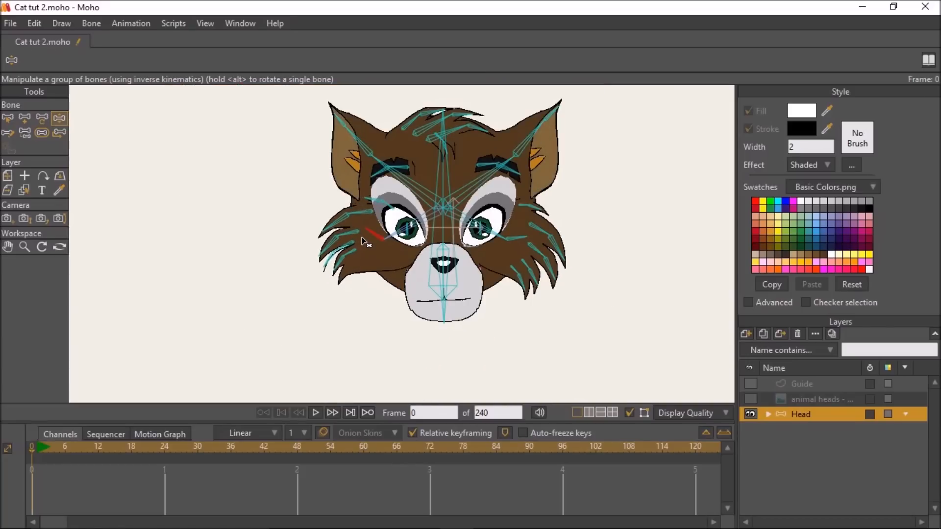
drag(517, 242, 518, 230)
Step: Swing the cheek bones inward and the ear bones down as a deformation test, then reset the pose at frame 0
drag(365, 241, 389, 280)
drag(520, 229, 491, 257)
drag(407, 183, 396, 211)
mouse_move(497, 181)
mouse_down()
mouse_move(508, 212)
mouse_move(482, 240)
mouse_move(493, 238)
mouse_move(488, 253)
mouse_up()
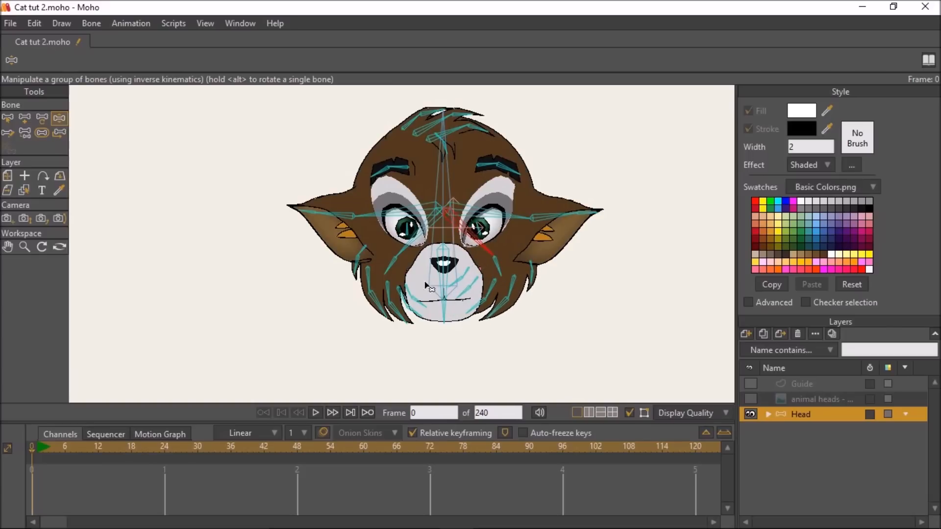
click(42, 446)
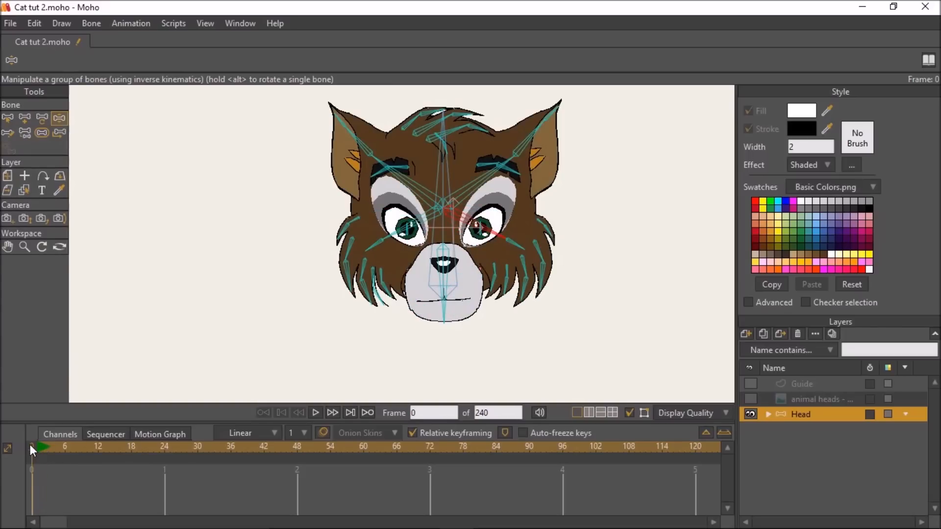
scroll(444, 282, up, 3)
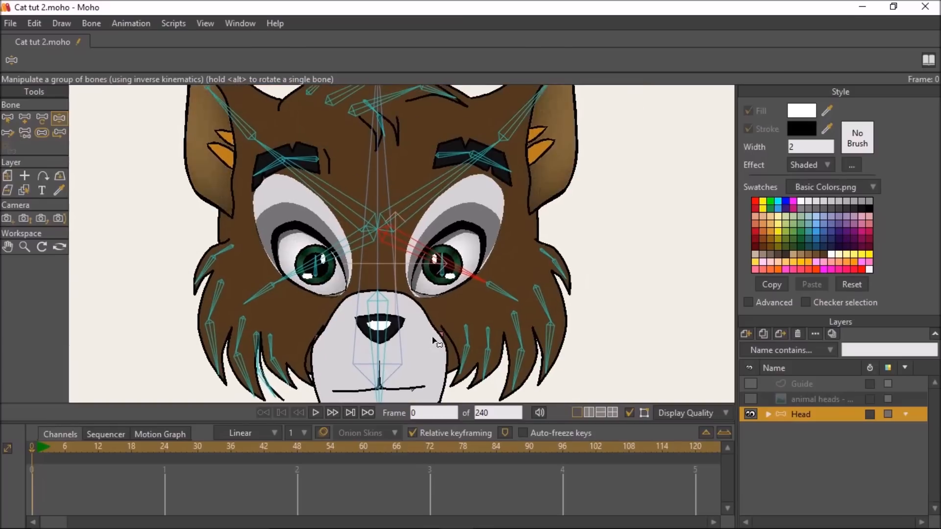
scroll(451, 326, down, 1)
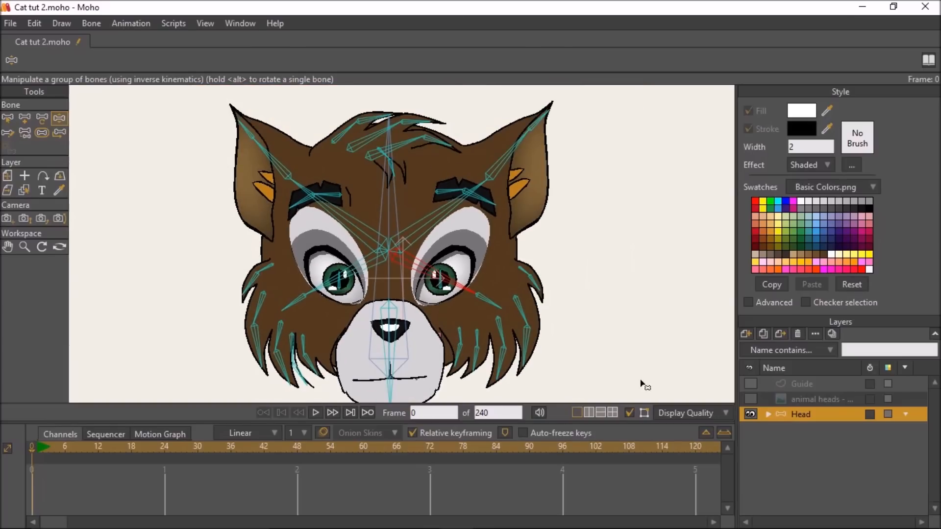
Step: Expand the Head layer and its Mouth group, and open the top teeth layer for point editing with Transform Points
click(769, 415)
scroll(833, 441, down, 3)
click(779, 415)
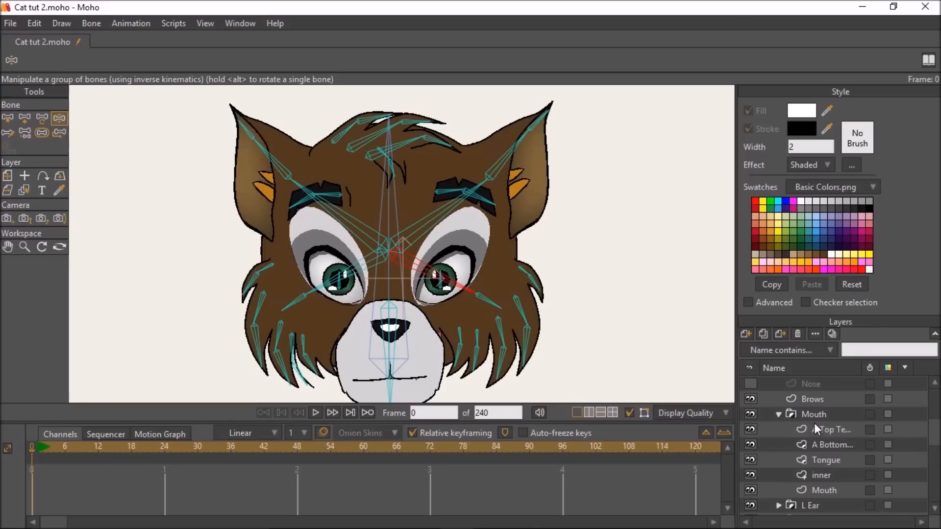
click(829, 429)
scroll(137, 147, up, 2)
click(27, 119)
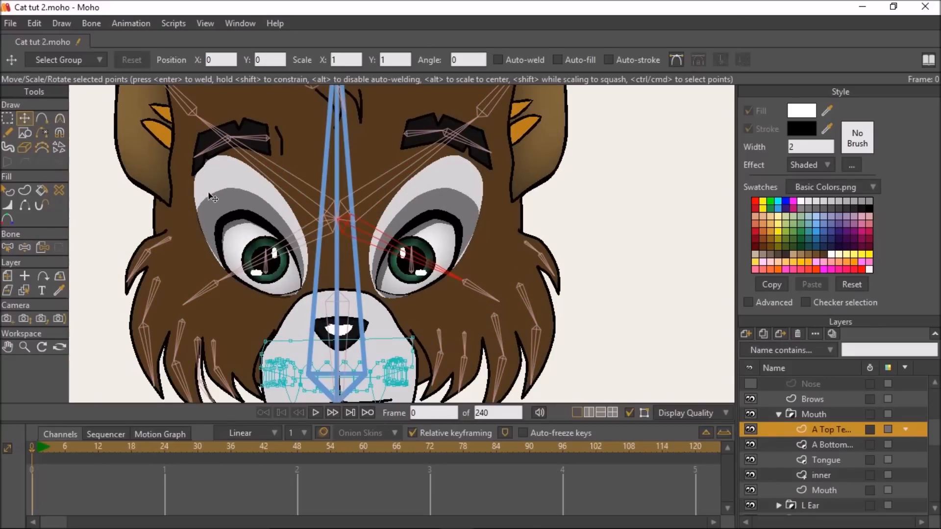
Step: Nudge the top teeth shape's stray outer points inside the muzzle and its fang tip onto the mouth line
drag(357, 401, 418, 335)
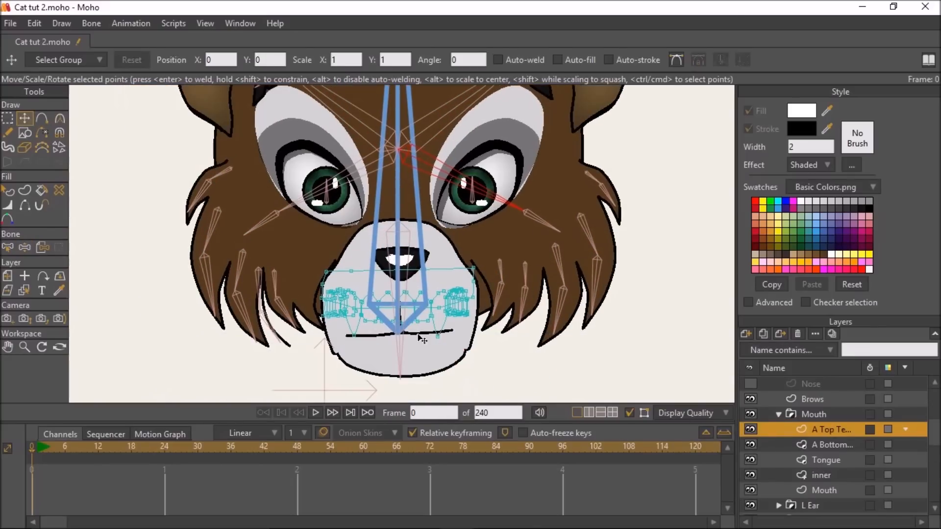
click(473, 271)
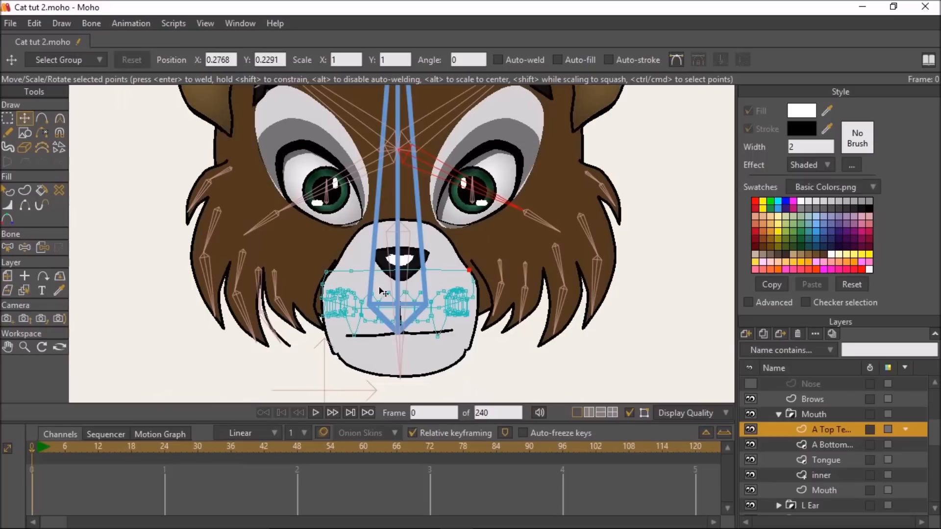
click(322, 285)
scroll(477, 326, down, 1)
scroll(477, 327, up, 3)
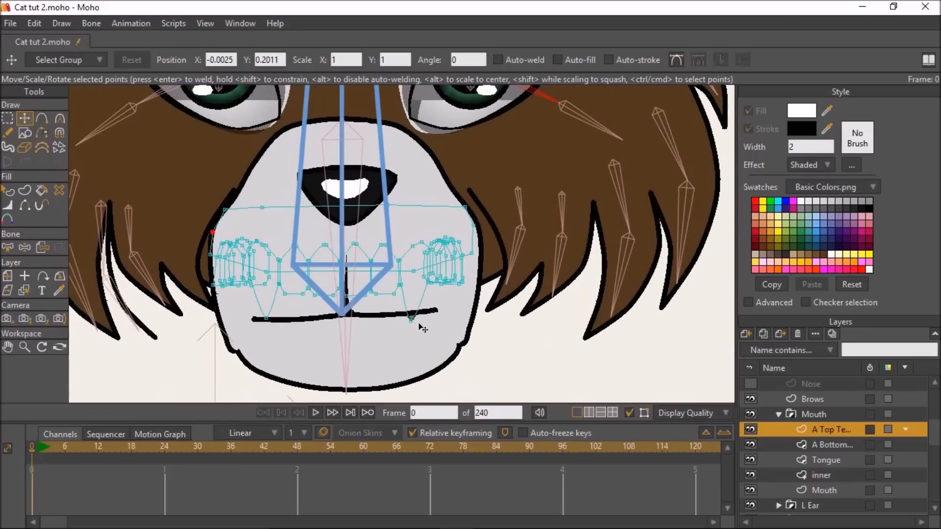
click(412, 317)
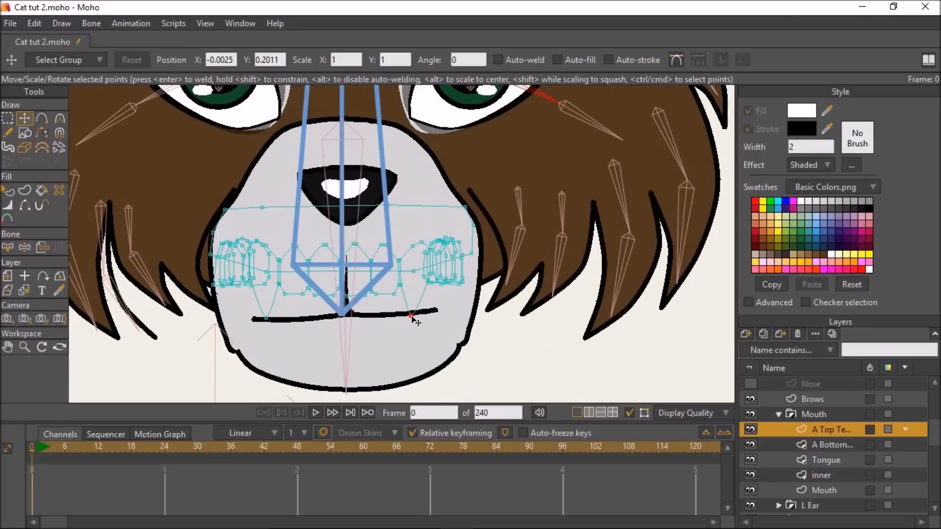
scroll(480, 349, down, 5)
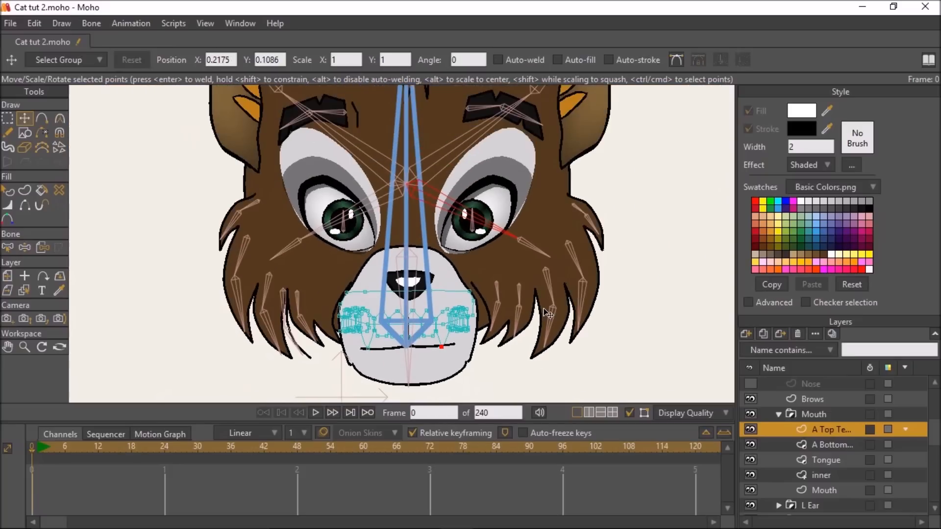
Step: Collapse the Mouth group and make the Detail layer inside the R Ear group active
scroll(545, 322, up, 1)
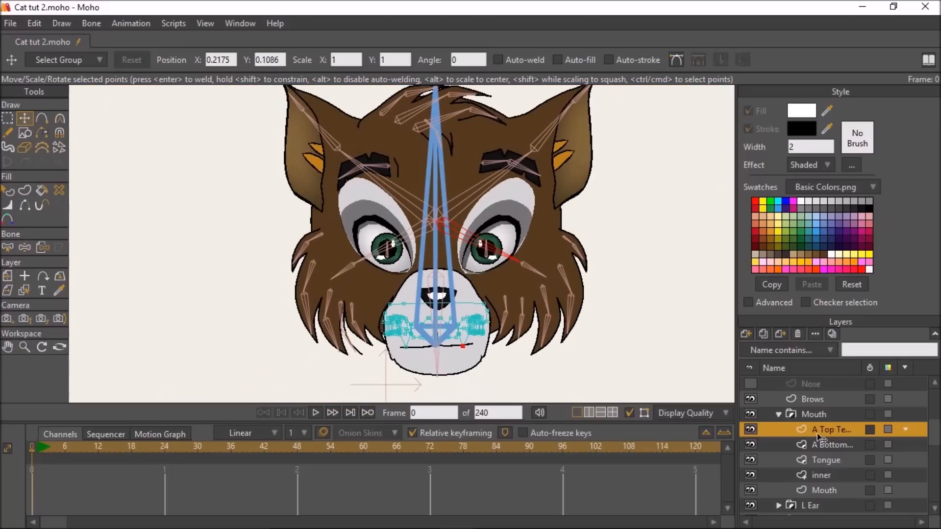
click(778, 416)
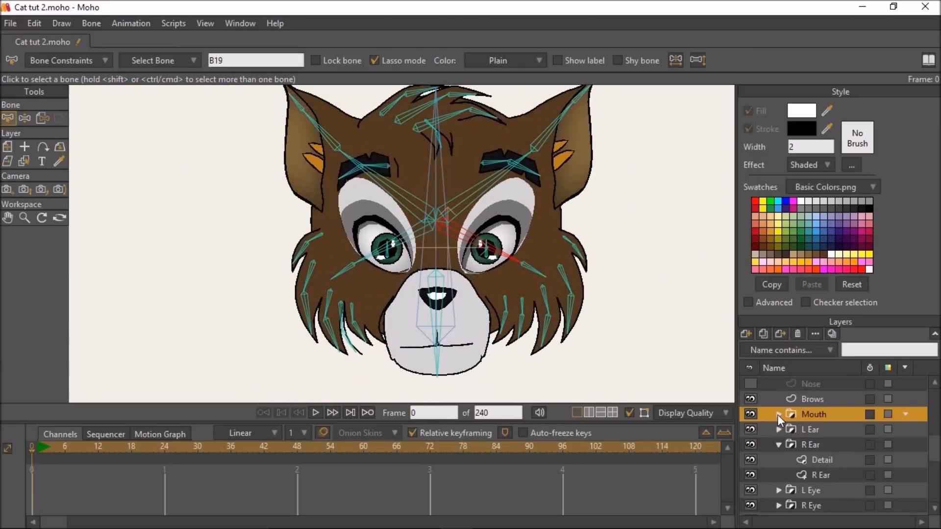
scroll(839, 422, down, 1)
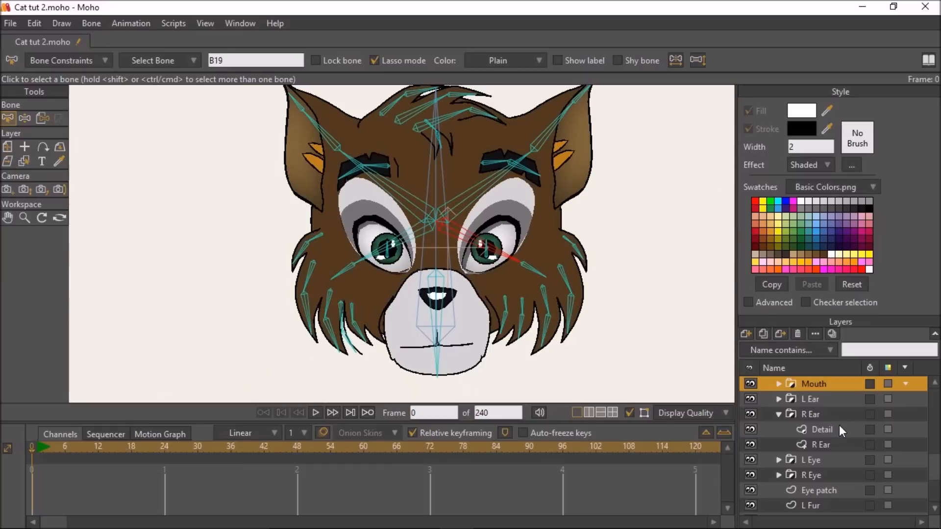
click(779, 415)
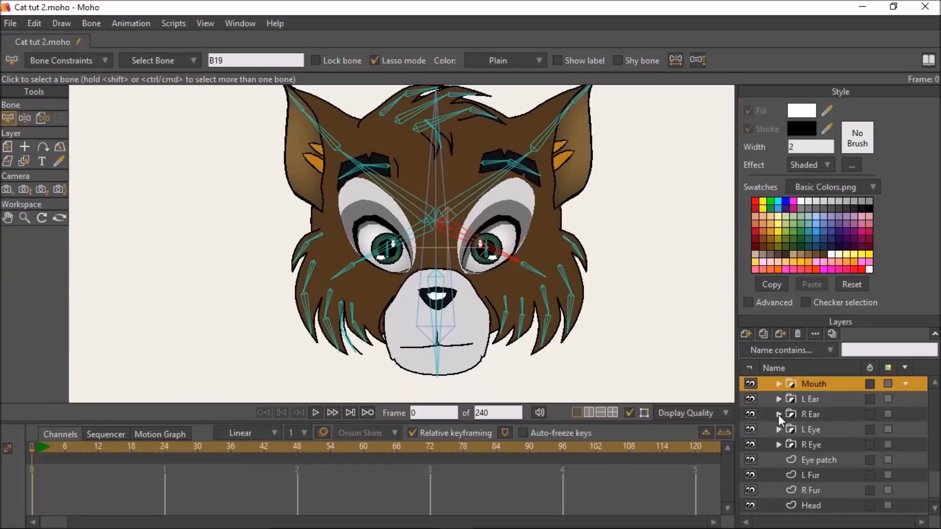
click(779, 415)
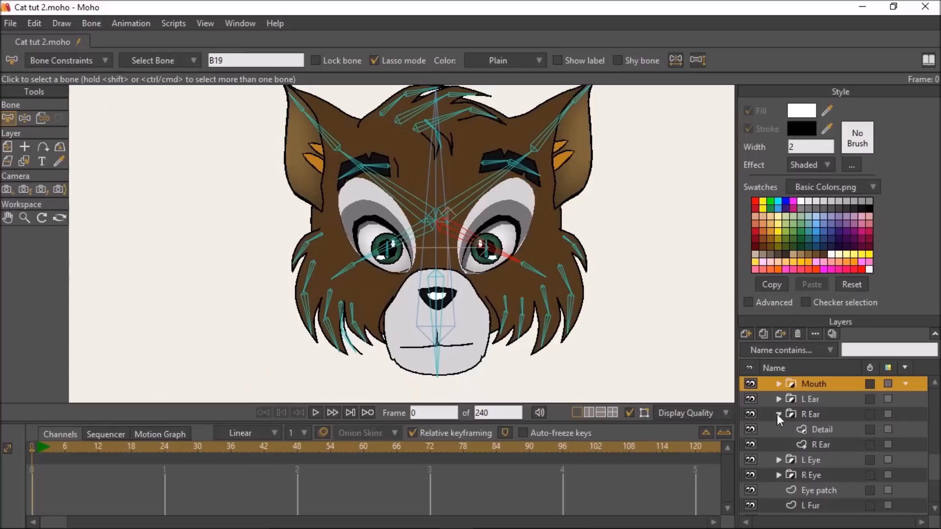
click(822, 430)
Step: Apply the Shaded fill effect with its default settings to the orange fur tufts in the R Ear Detail layer
click(12, 189)
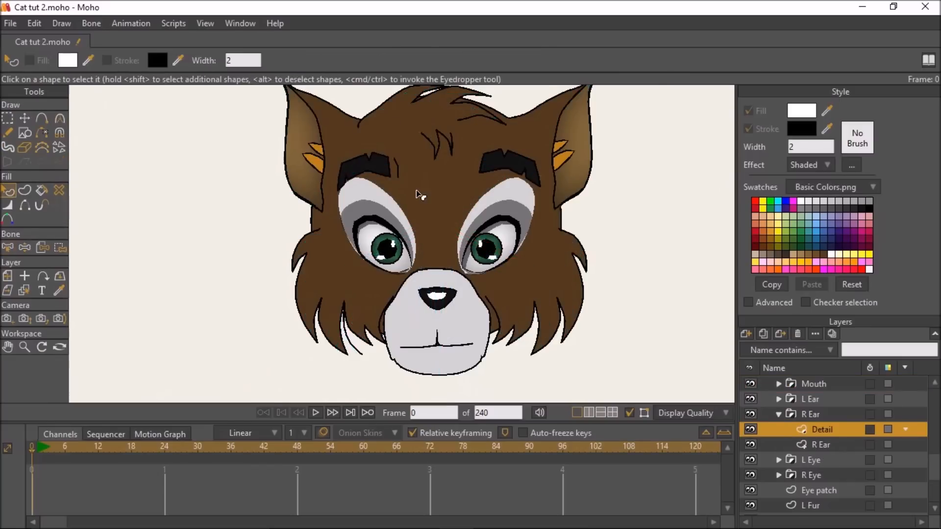
scroll(421, 193, up, 2)
click(273, 156)
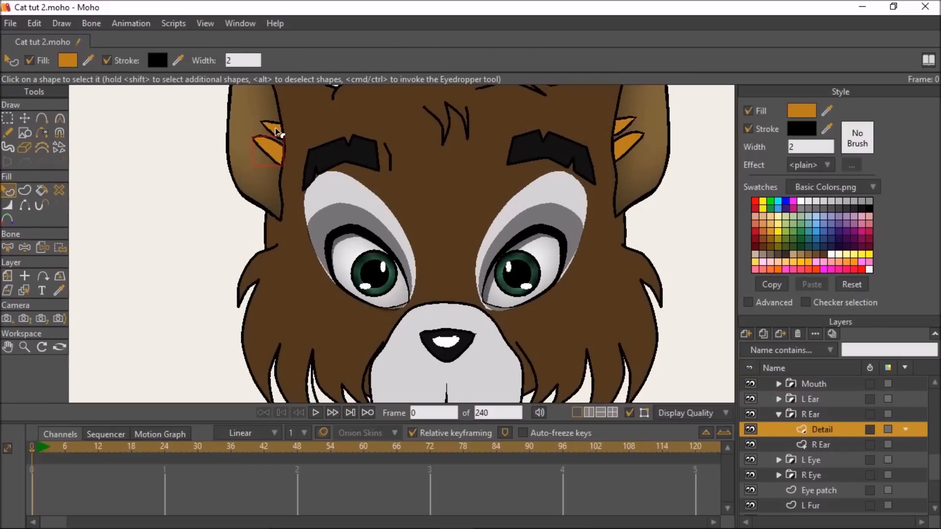
click(828, 165)
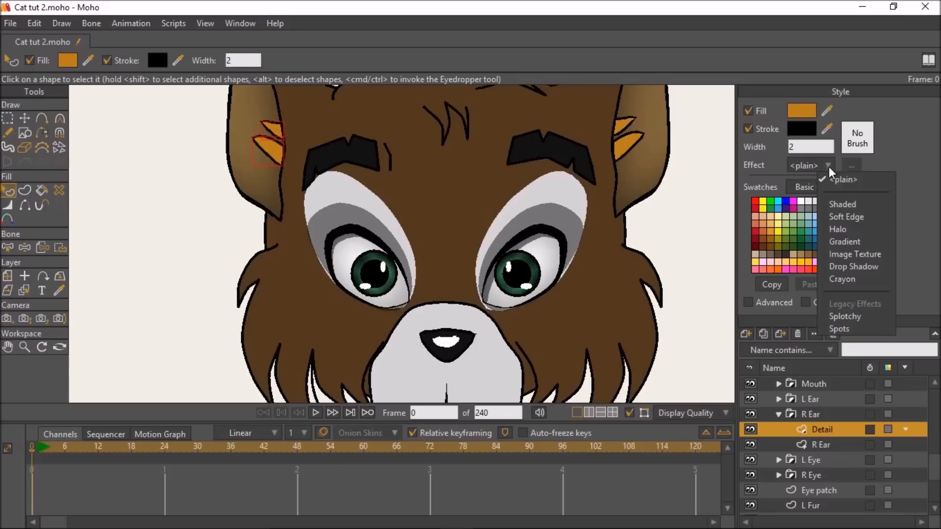
click(846, 204)
click(522, 384)
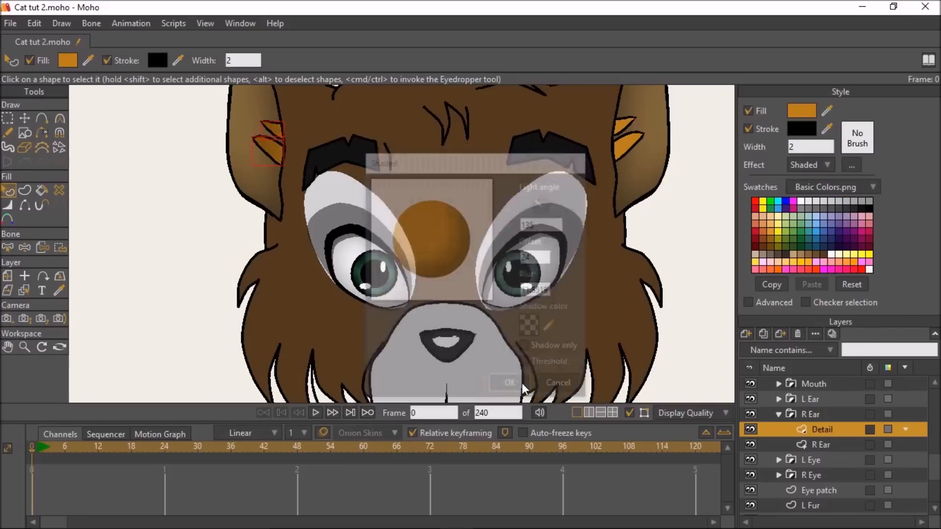
Step: Set the R Ear tufts' shading to blur 0, offset 2 and a light angle of about 229
click(848, 166)
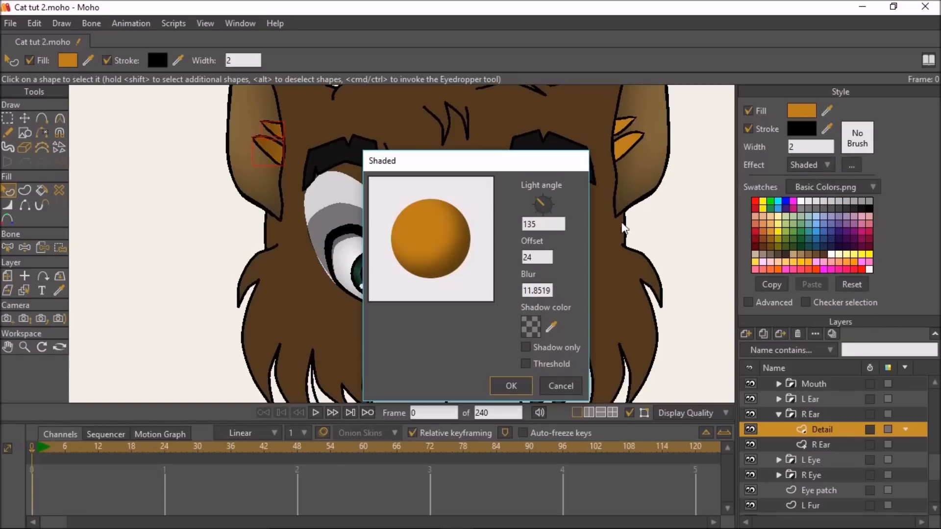
drag(551, 291, 472, 287)
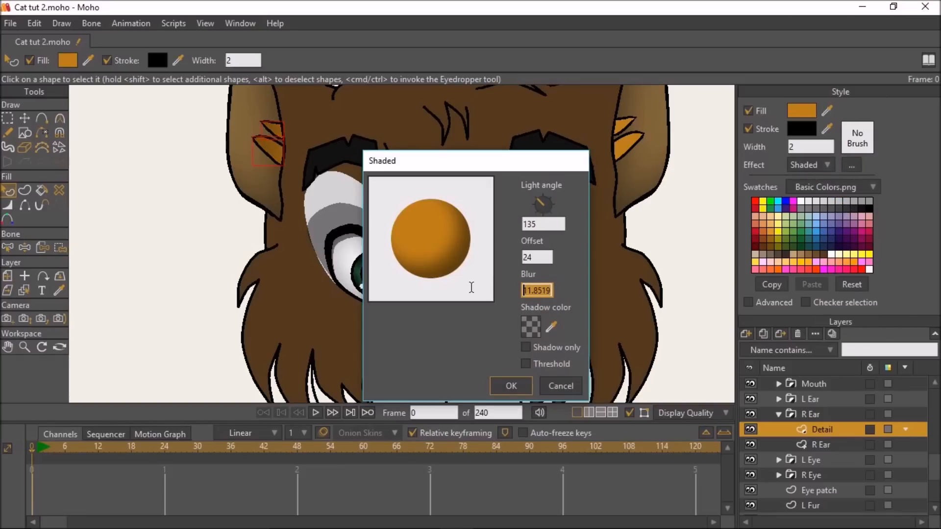
text(0)
scroll(532, 258, down, 20)
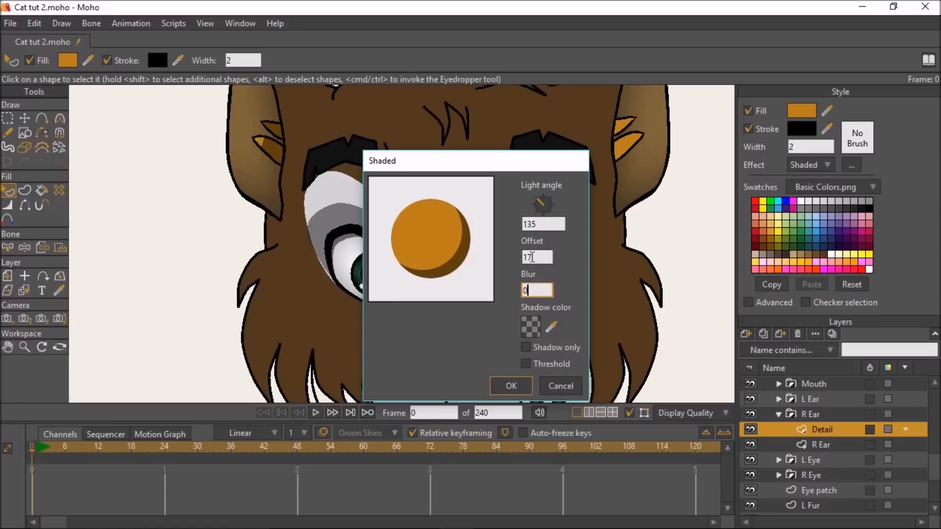
scroll(532, 257, up, 2)
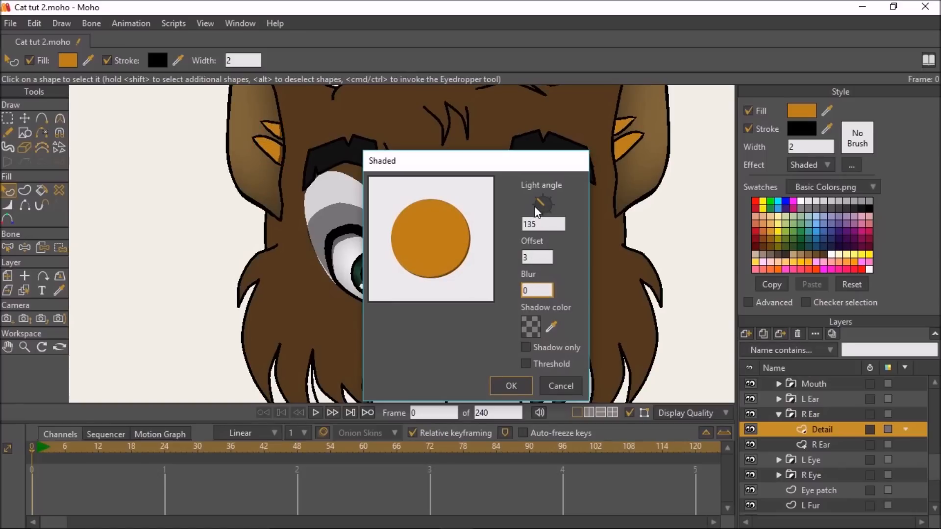
mouse_move(541, 193)
mouse_down()
mouse_move(529, 201)
mouse_move(540, 210)
mouse_up()
scroll(540, 258, down, 1)
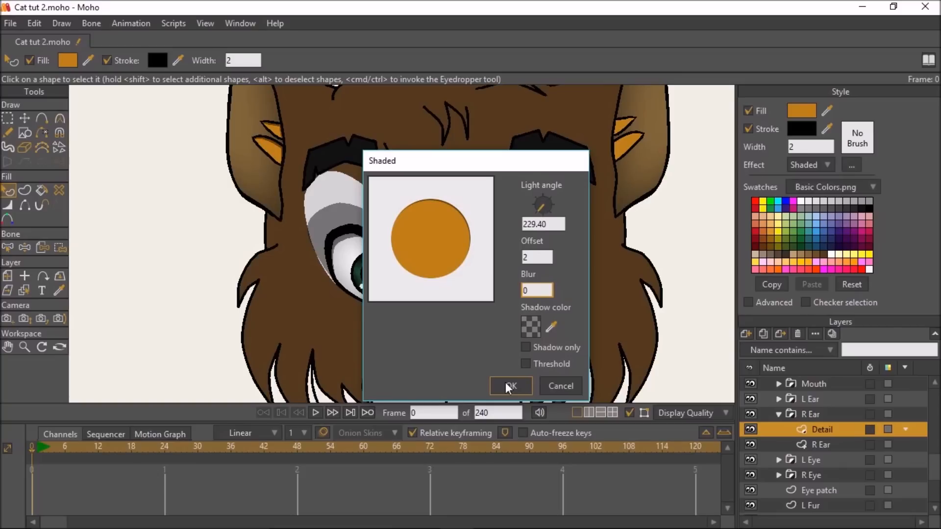
drag(540, 212, 542, 214)
click(511, 386)
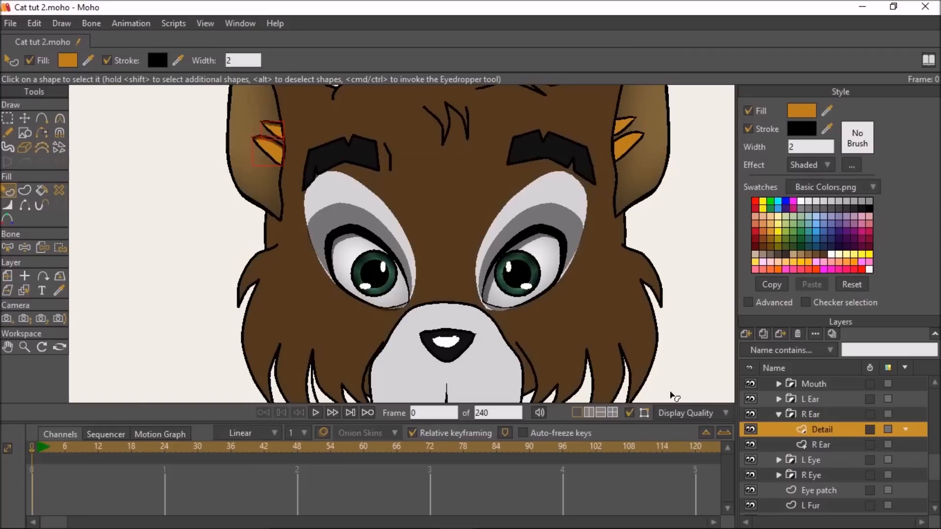
Step: Apply the Shaded fill effect to the orange tufts in the L Ear group's Detail layer, with offset 3 and blur 0
click(778, 399)
click(813, 427)
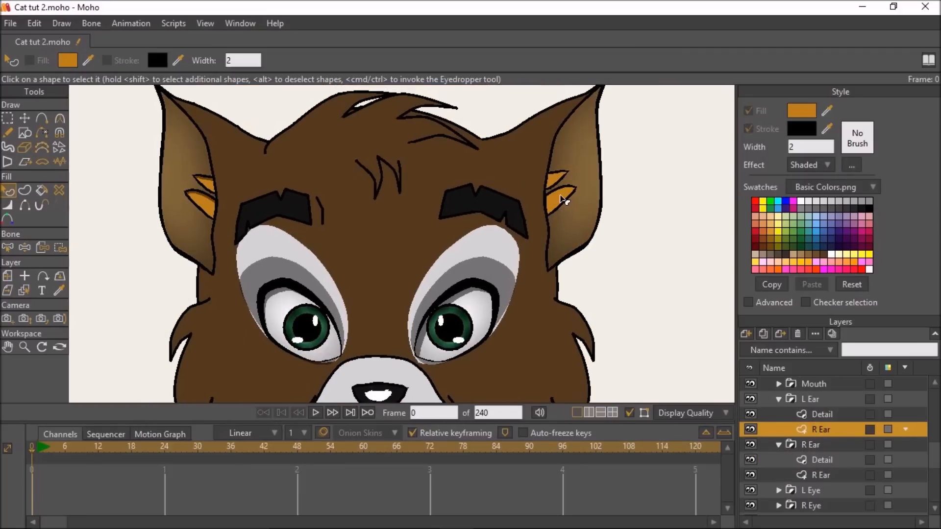
click(559, 185)
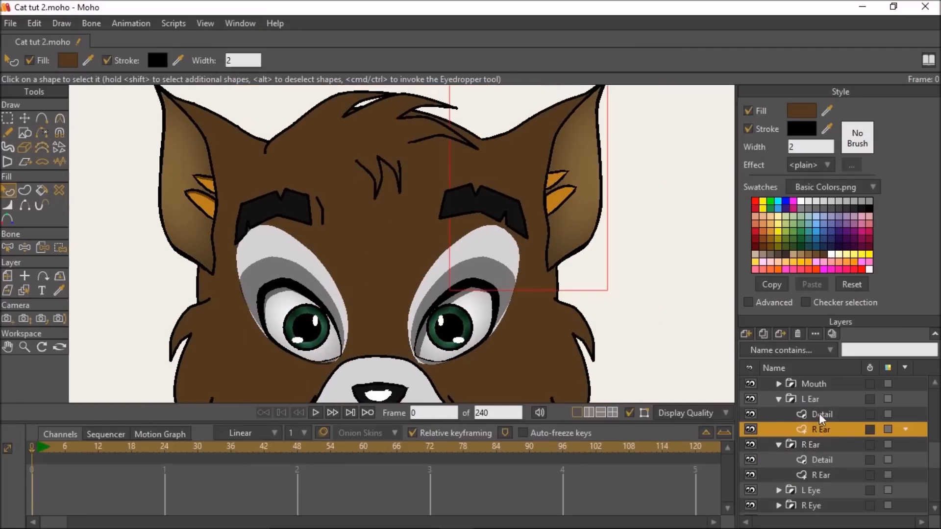
click(822, 415)
click(563, 209)
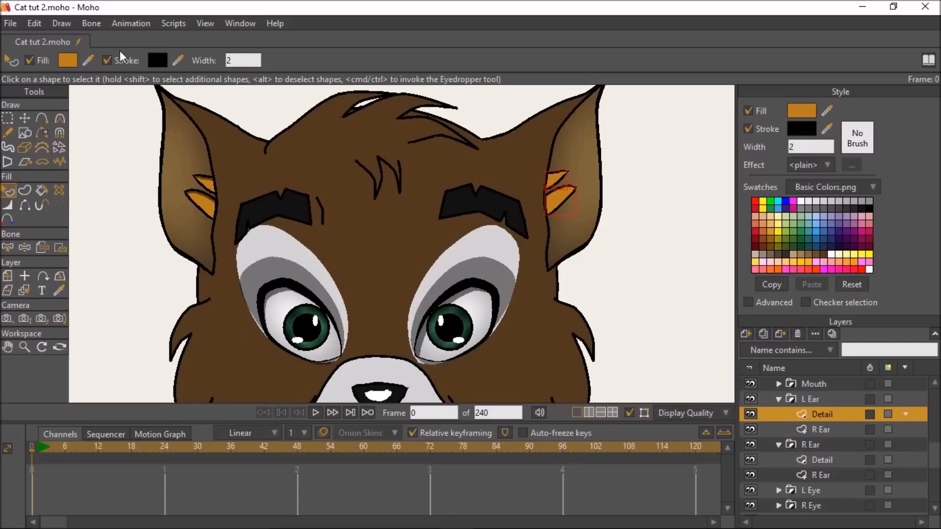
click(832, 167)
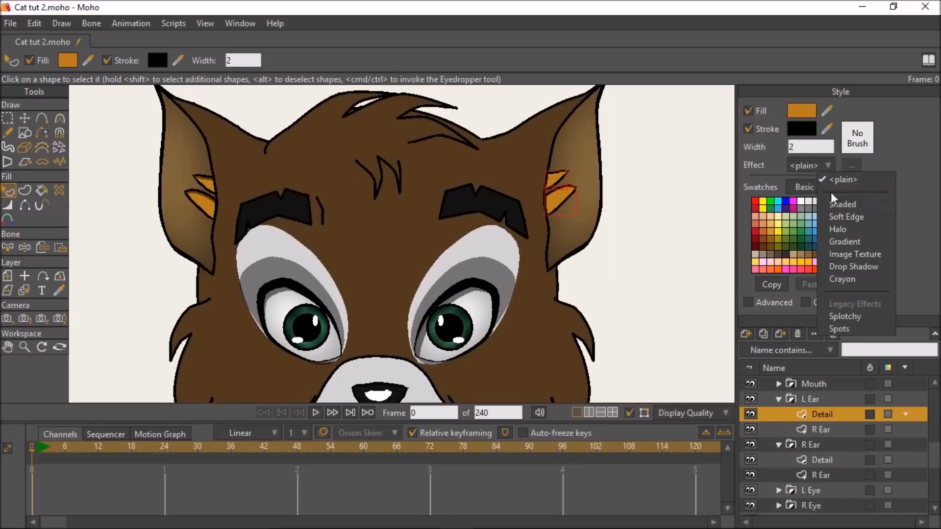
click(834, 202)
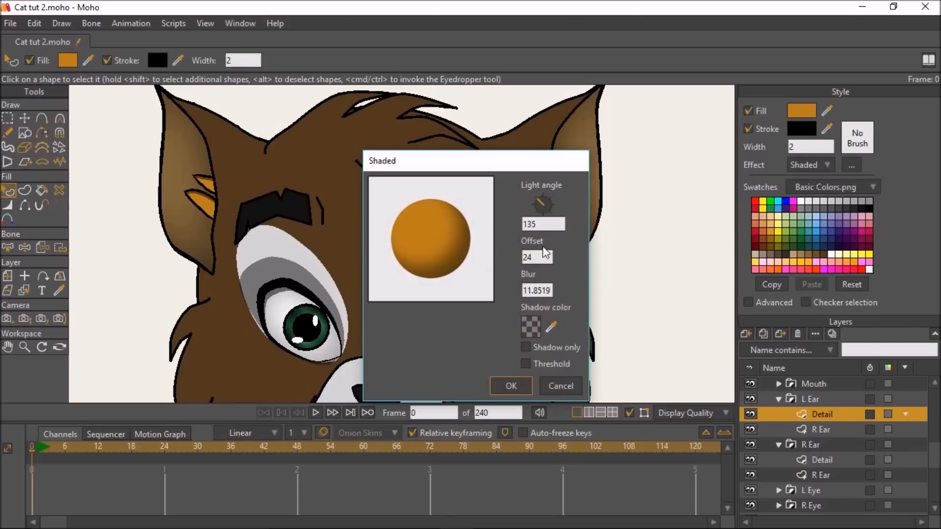
scroll(543, 259, down, 20)
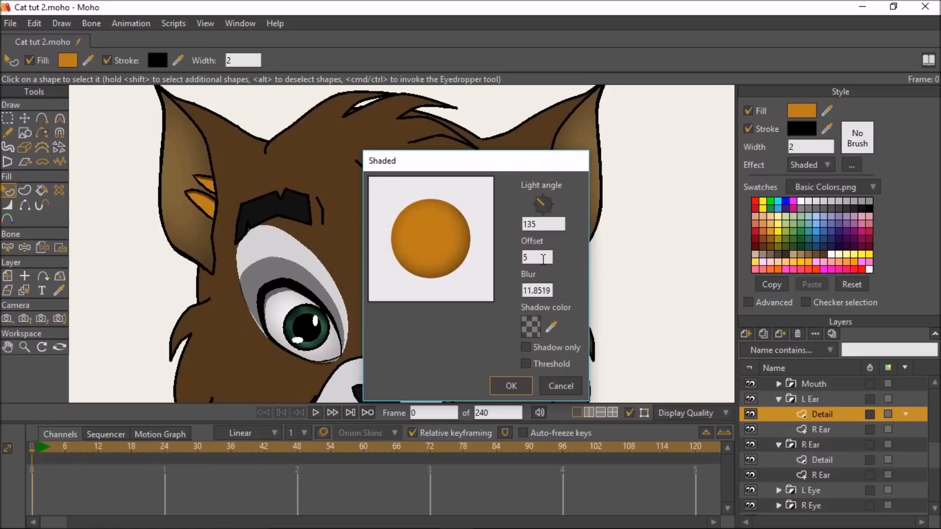
click(550, 289)
text(0)
scroll(536, 256, up, 2)
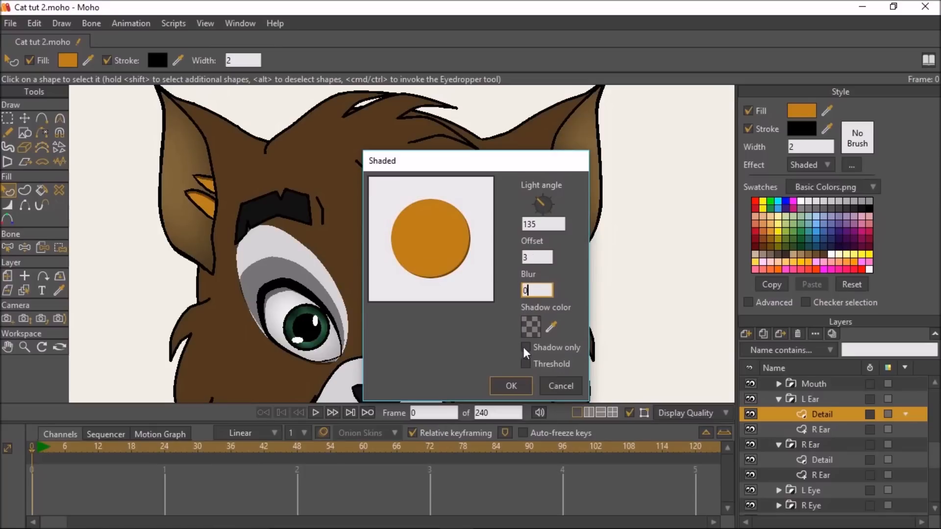
click(511, 386)
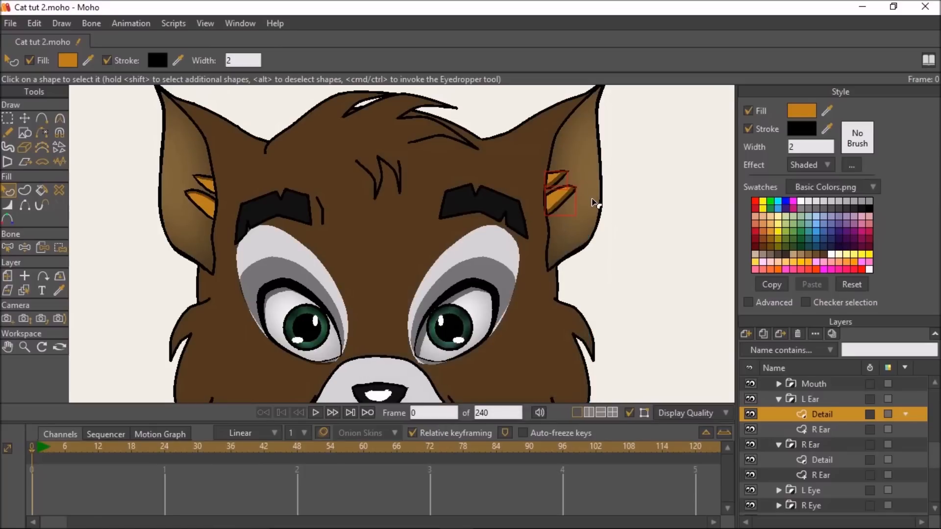
Step: Rotate the light angle of the L Ear tufts' Shaded effect so the light comes from below
click(852, 166)
drag(496, 170, 393, 178)
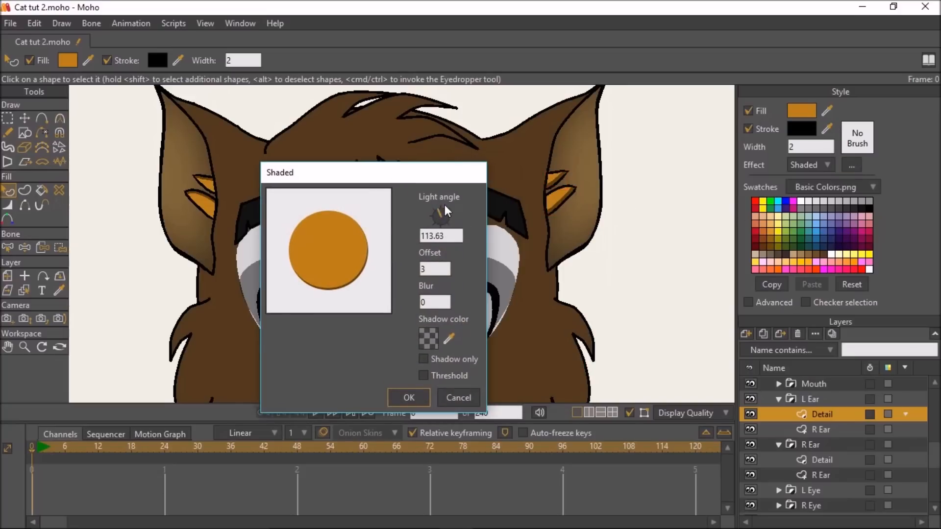
drag(455, 206, 443, 228)
click(409, 398)
scroll(588, 284, down, 5)
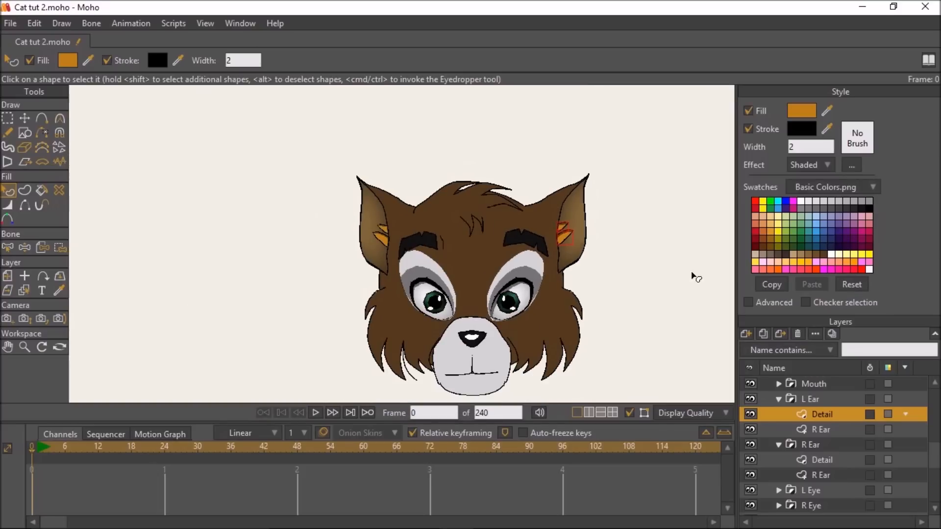
Step: Add Shaded as the second fill effect on the brown inner-ear shape in the L Ear Detail layer
click(808, 431)
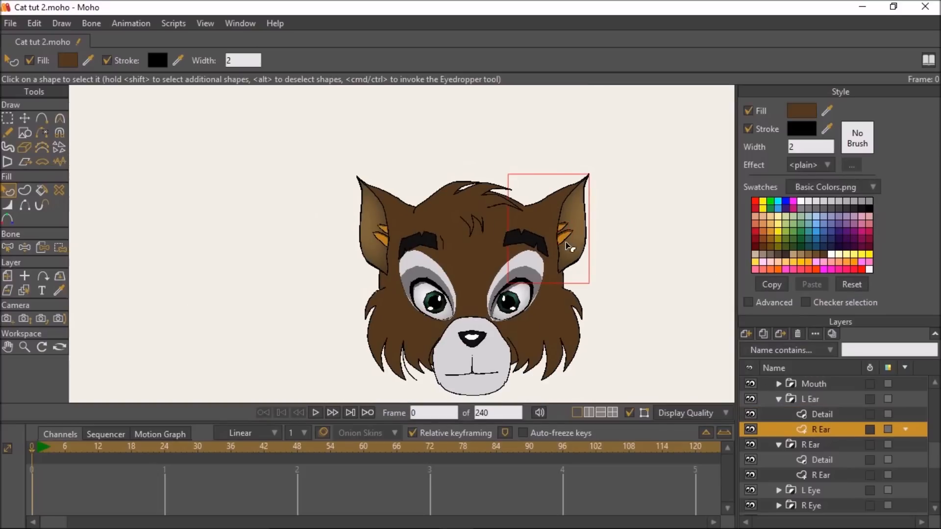
click(822, 414)
click(584, 219)
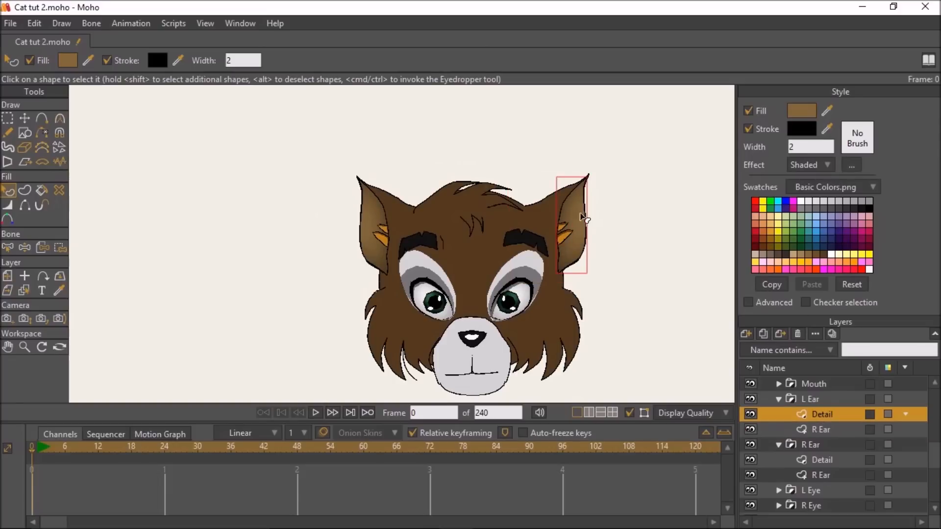
click(749, 302)
click(853, 205)
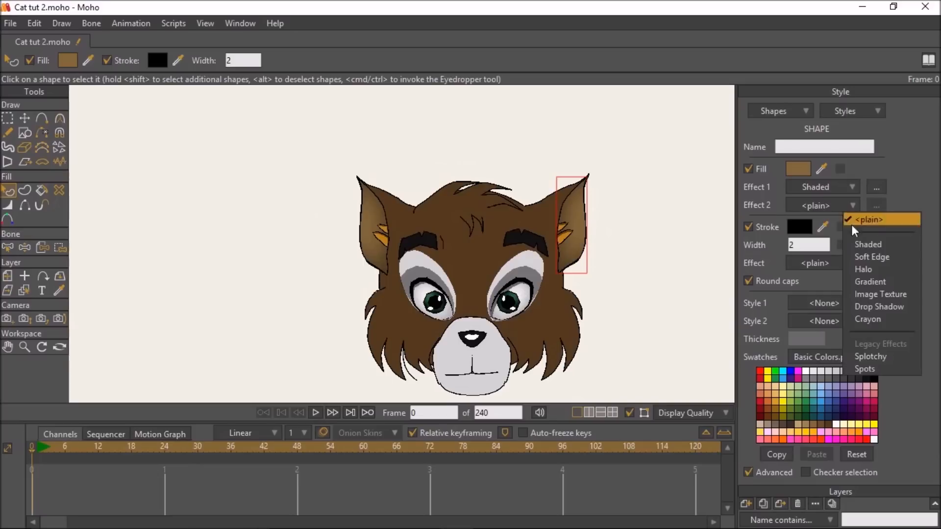
click(858, 243)
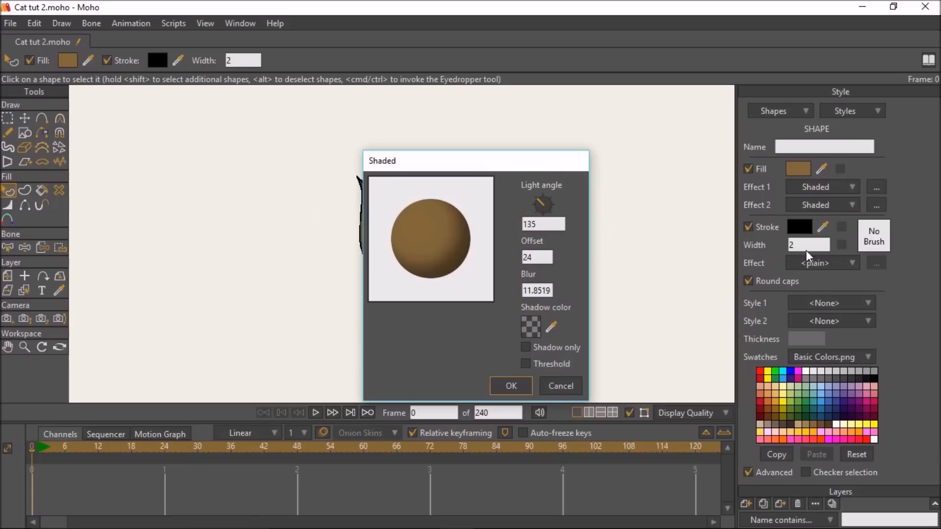
Step: Set the L Ear inner shape's second shading to blur 0, offset 9 and a light angle of about 322.59
drag(551, 292, 481, 280)
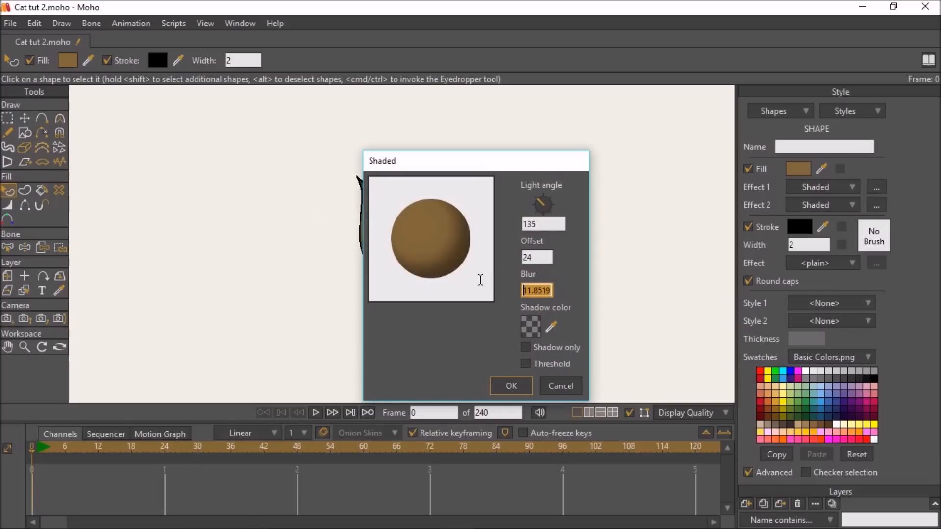
text(0)
drag(537, 258, 504, 255)
text(2)
drag(549, 168, 339, 166)
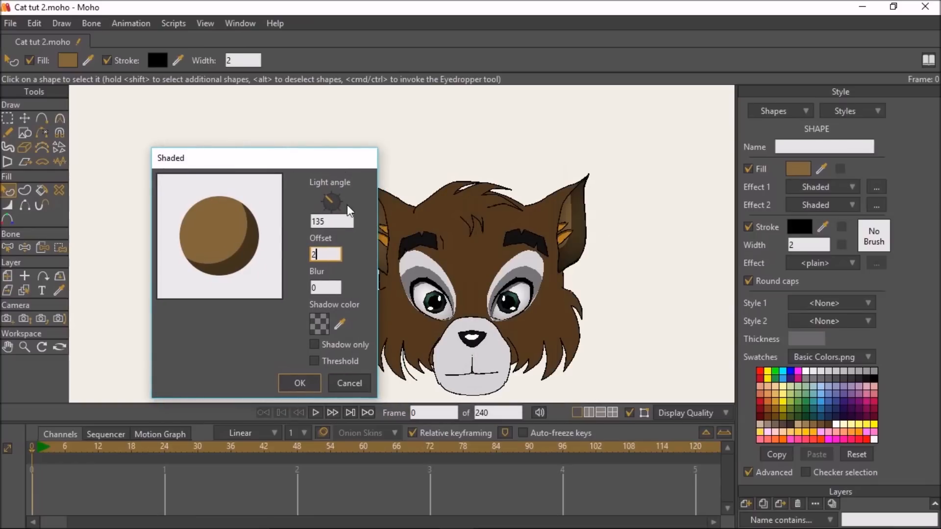
mouse_move(335, 199)
mouse_down()
mouse_move(348, 221)
mouse_move(362, 184)
mouse_move(328, 166)
mouse_move(354, 170)
mouse_move(355, 219)
mouse_up()
scroll(331, 258, up, 7)
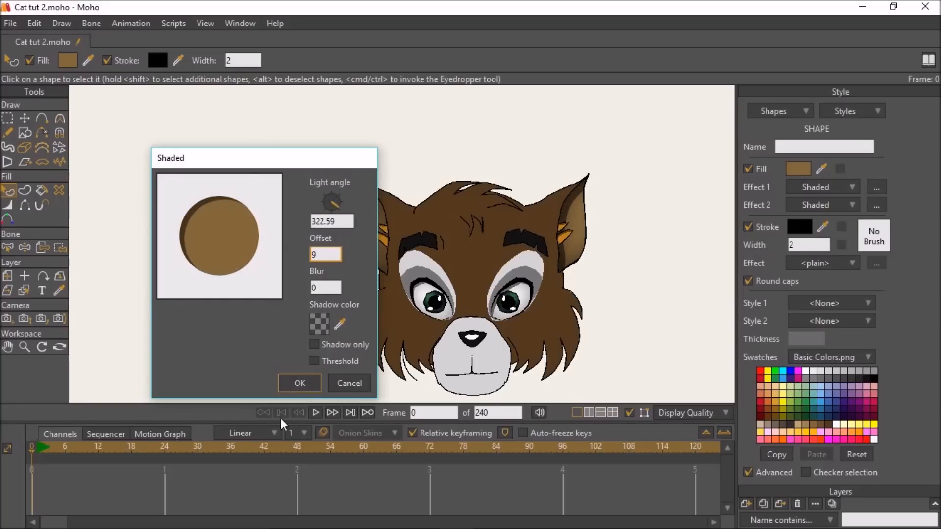
click(294, 384)
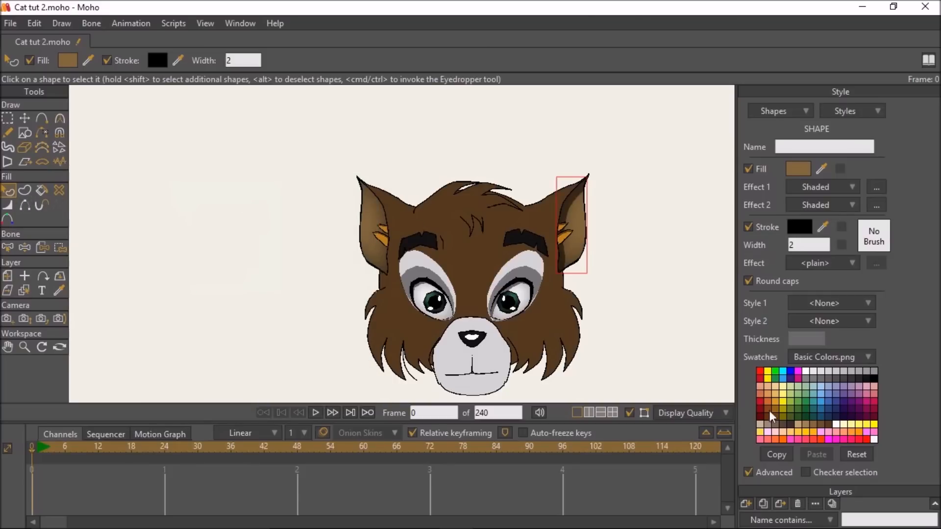
Step: Hide the advanced style options and collapse the L Ear group
click(750, 470)
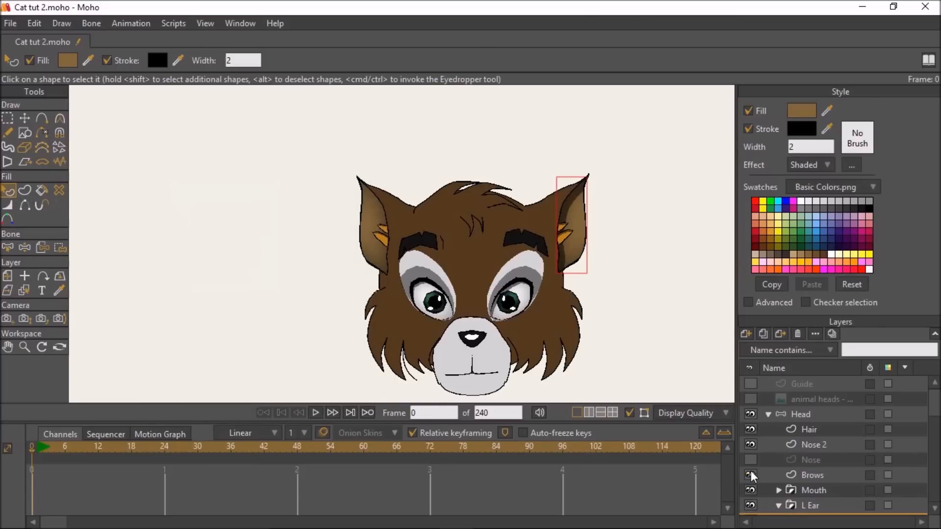
click(782, 504)
scroll(804, 492, down, 1)
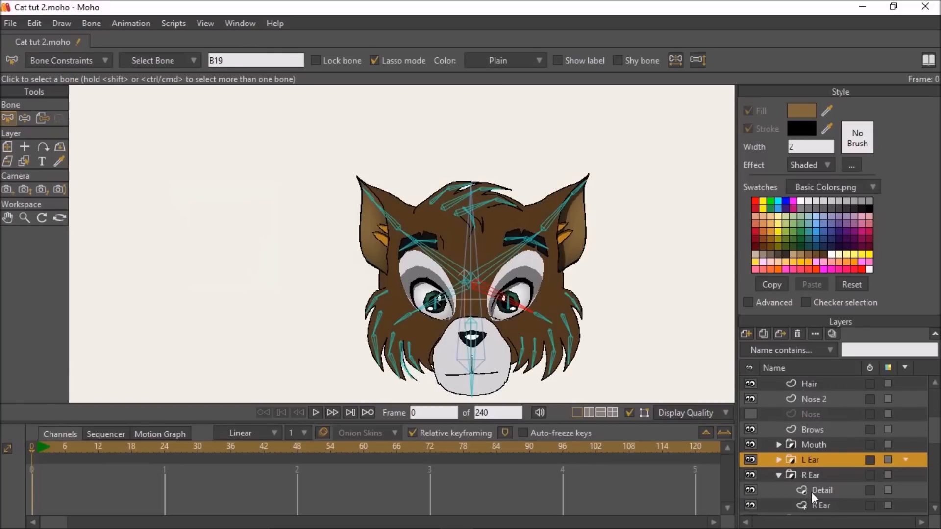
Step: Add Shaded as the second fill effect on the brown inner-ear shape in the R Ear group's Detail layer
click(811, 489)
click(8, 191)
scroll(331, 209, up, 2)
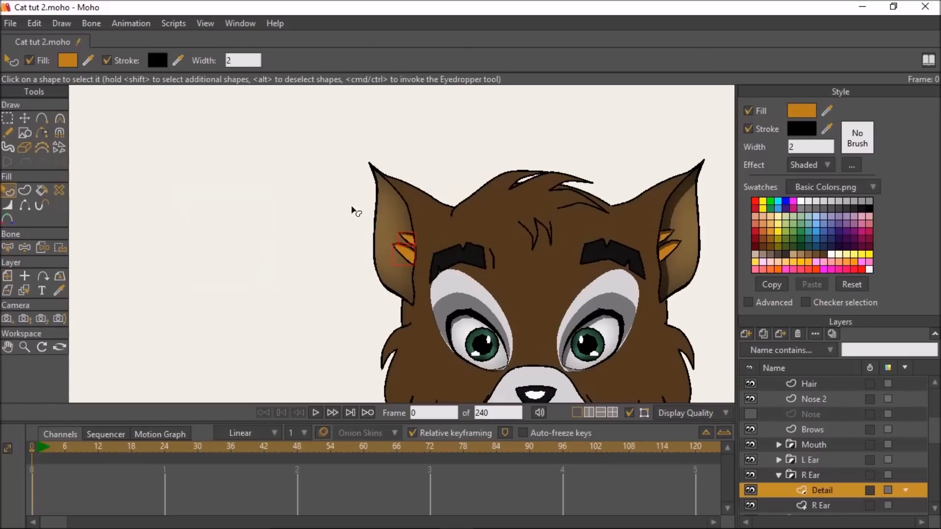
click(403, 224)
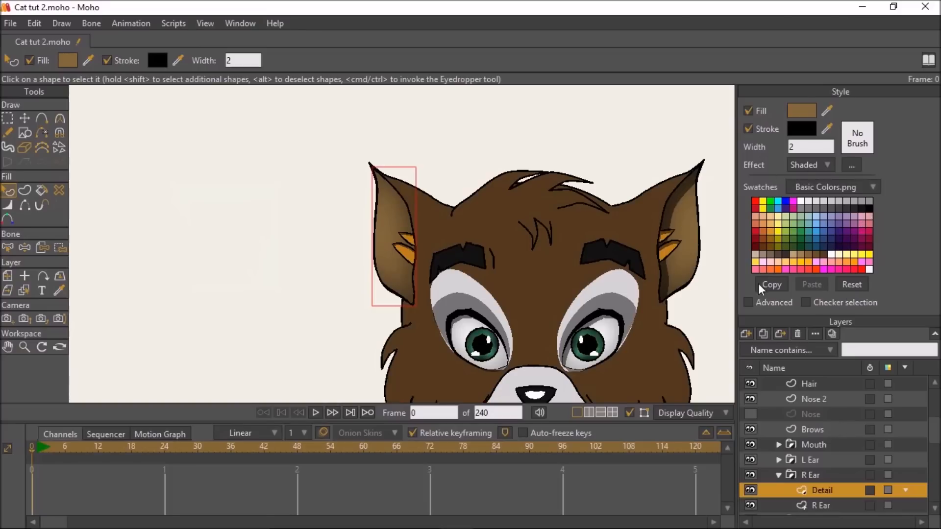
click(749, 302)
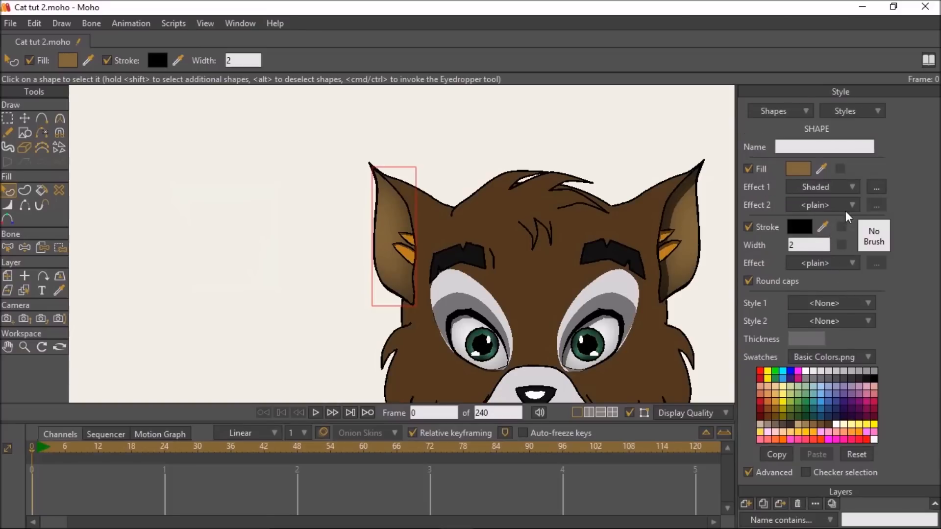
click(847, 212)
click(857, 245)
Step: Set the R Ear inner shape's second shading to blur 0 and offset 2, keeping the settings window clear of the head
click(874, 206)
double_click(539, 291)
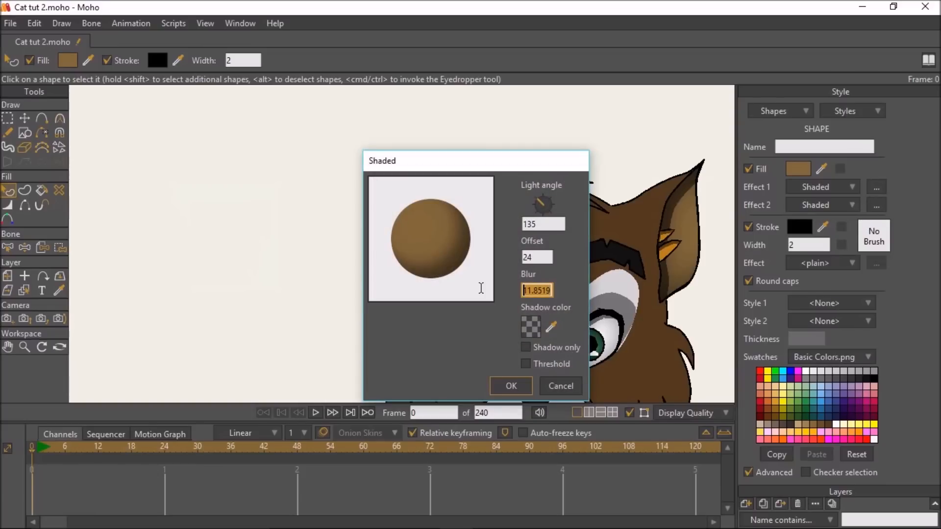
text(0)
double_click(536, 256)
text(2)
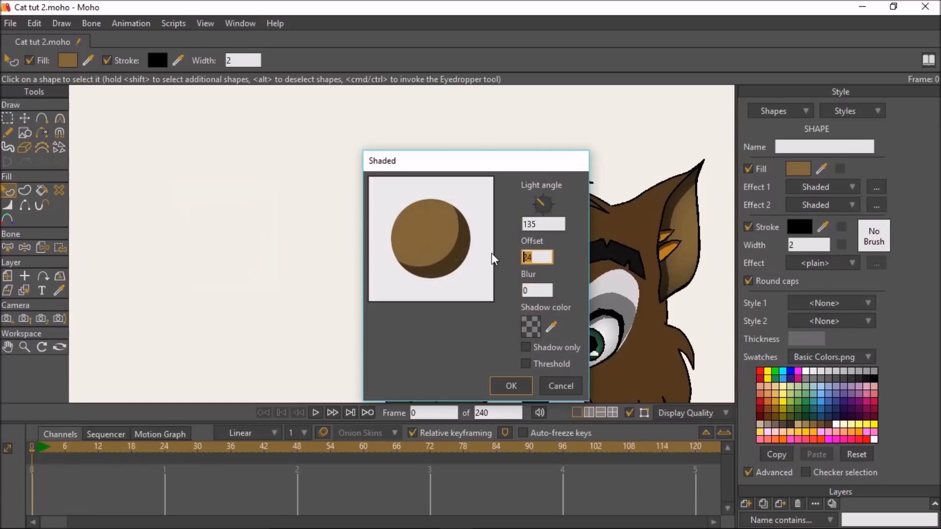
mouse_move(455, 163)
mouse_down()
mouse_move(316, 168)
mouse_move(166, 153)
mouse_up()
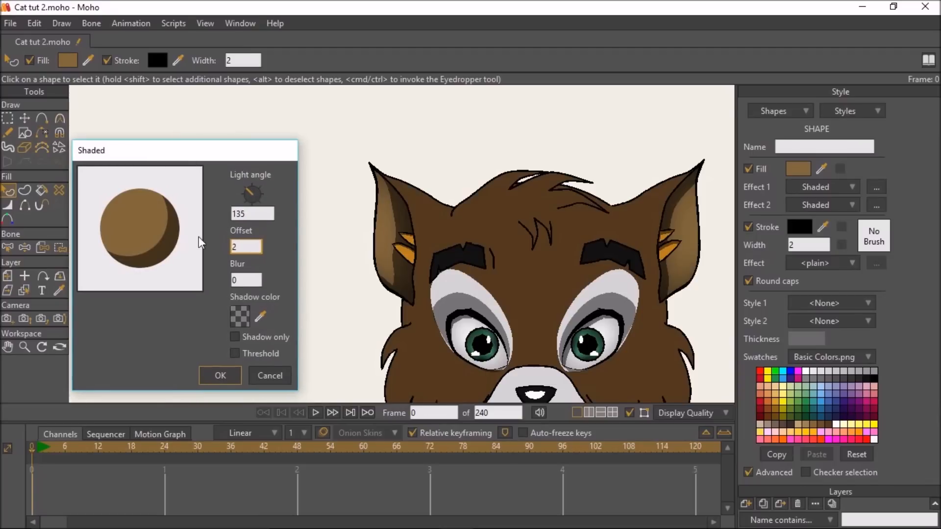
Step: Give the R Ear inner shape's second shading an offset of 8 and a light angle of about 250.02
mouse_move(242, 187)
mouse_down()
mouse_move(238, 192)
mouse_move(255, 185)
mouse_move(241, 195)
mouse_move(248, 203)
mouse_move(252, 178)
mouse_up()
double_click(244, 247)
text(6)
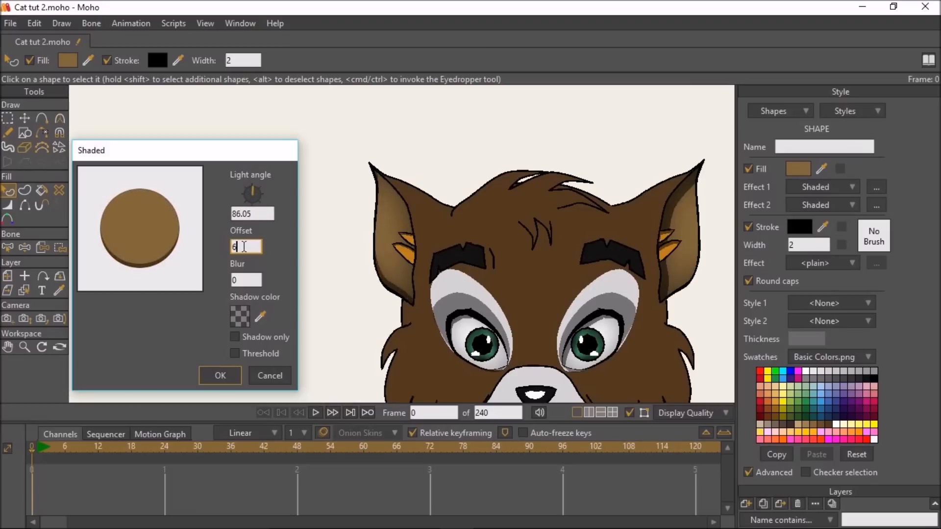
key(BackSpace)
text(8)
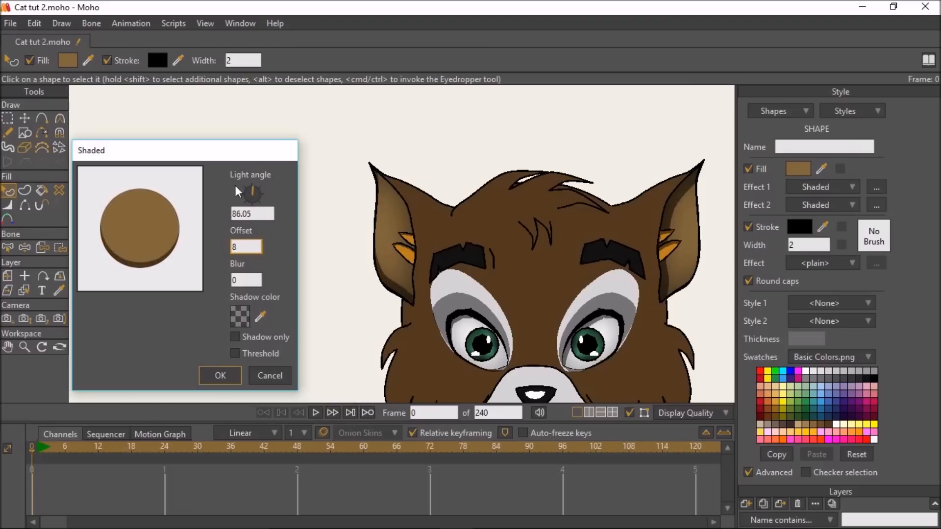
mouse_move(237, 195)
mouse_down()
mouse_move(246, 189)
mouse_move(249, 202)
mouse_up()
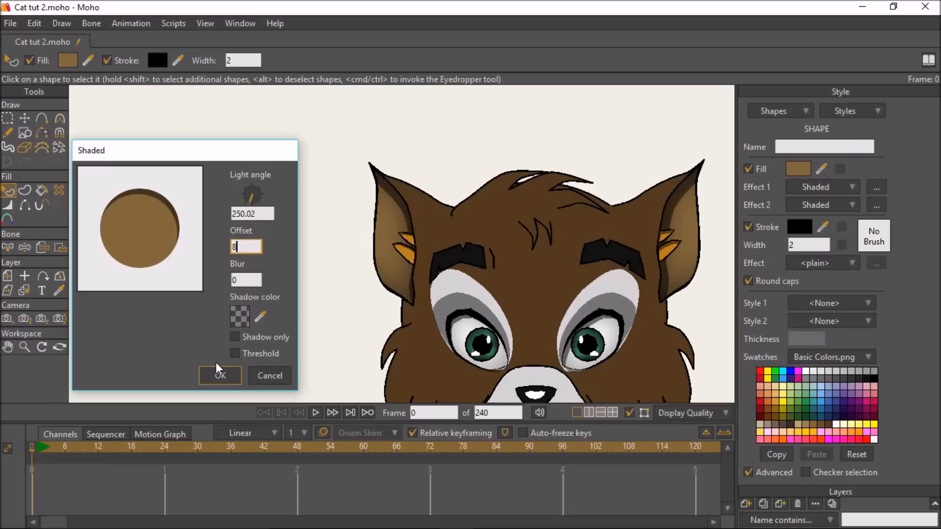
click(220, 375)
scroll(535, 237, down, 3)
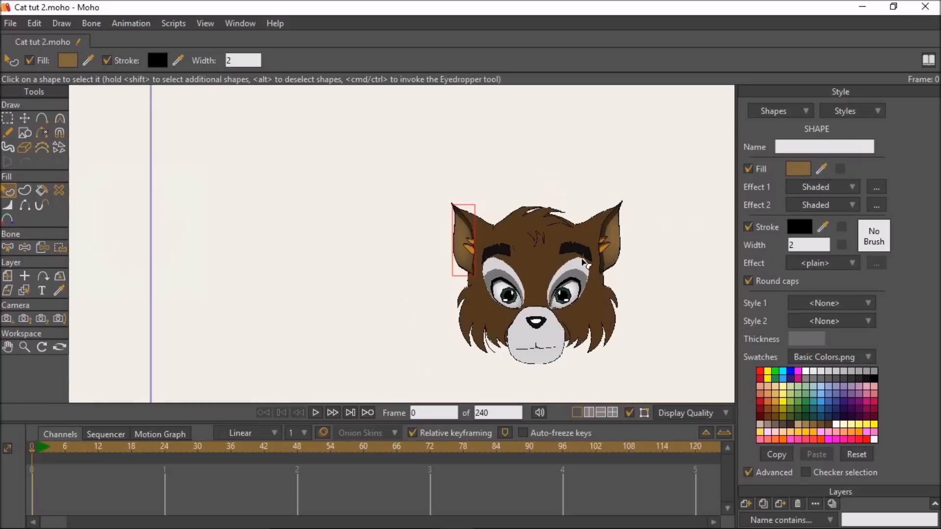
scroll(502, 227, up, 2)
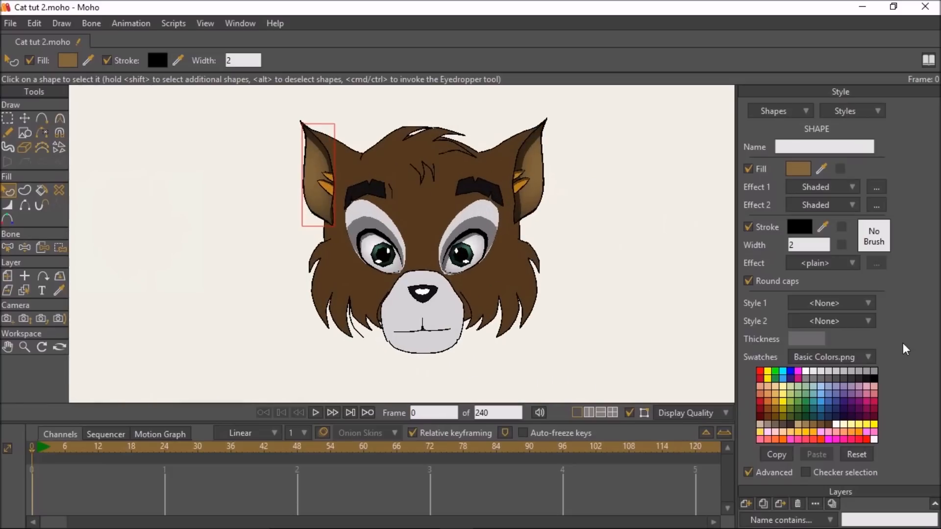
Step: Create a new style named Cat Fur from the inner-ear shape's settings
click(846, 110)
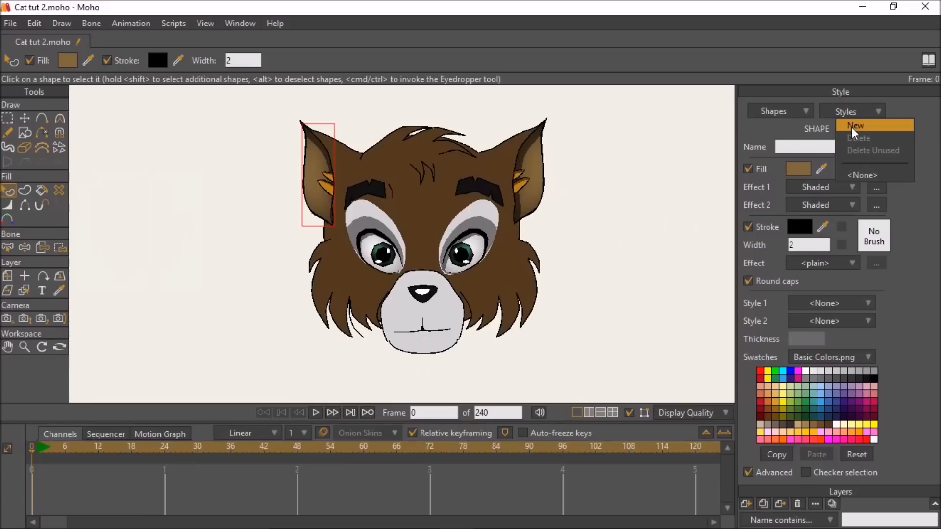
click(853, 127)
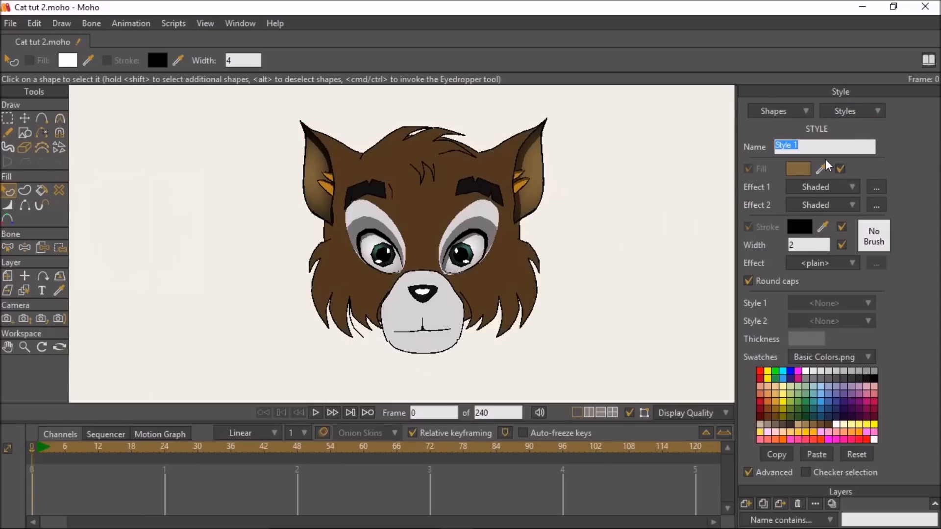
text(Cat Fu)
Step: Pick up the dark brown head fur's properties with the Eyedropper and create a new style named Cat fur
click(59, 290)
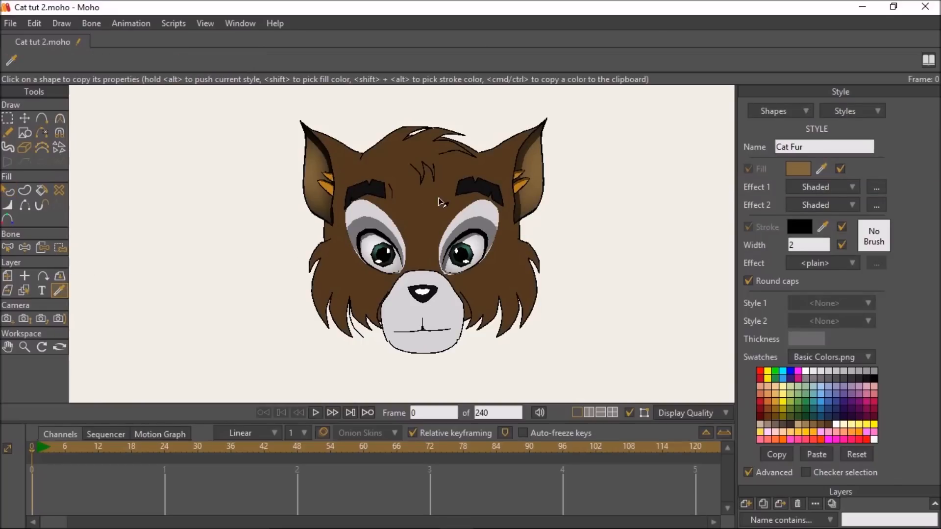
click(441, 202)
click(869, 109)
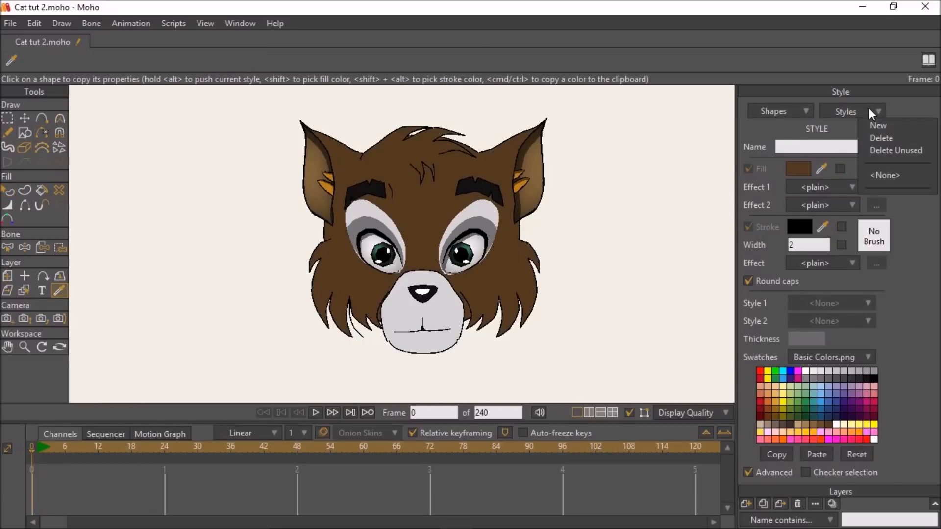
click(875, 126)
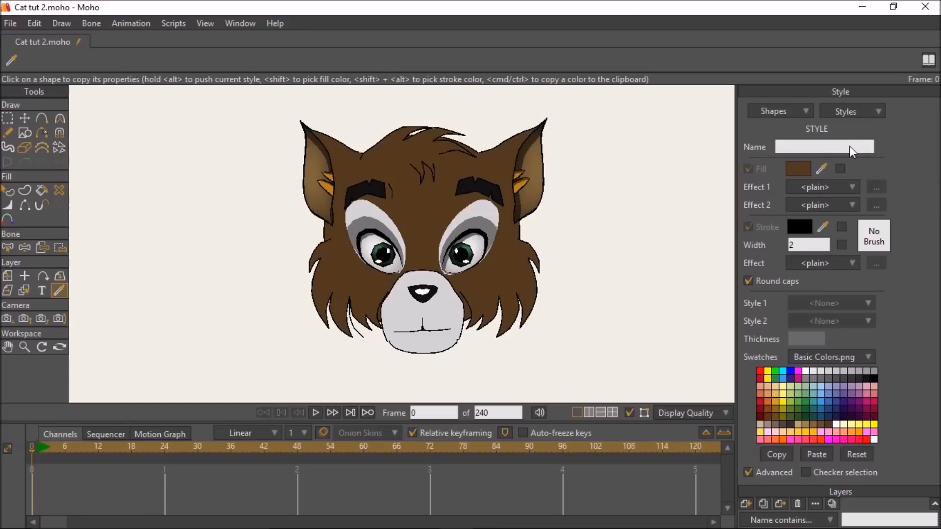
drag(808, 147, 775, 148)
text(Cat fur)
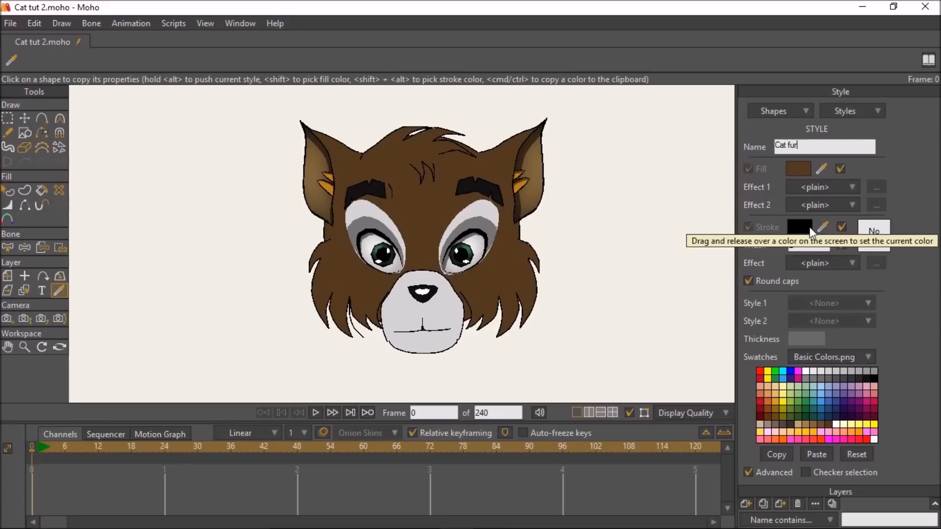
key(Return)
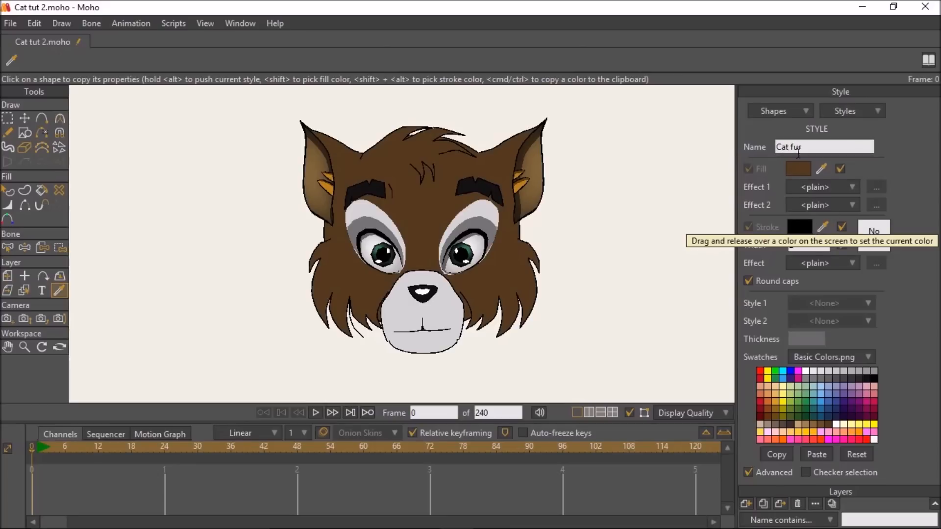
Step: Create another style named Cat fur 2 with a light grey fill
click(845, 110)
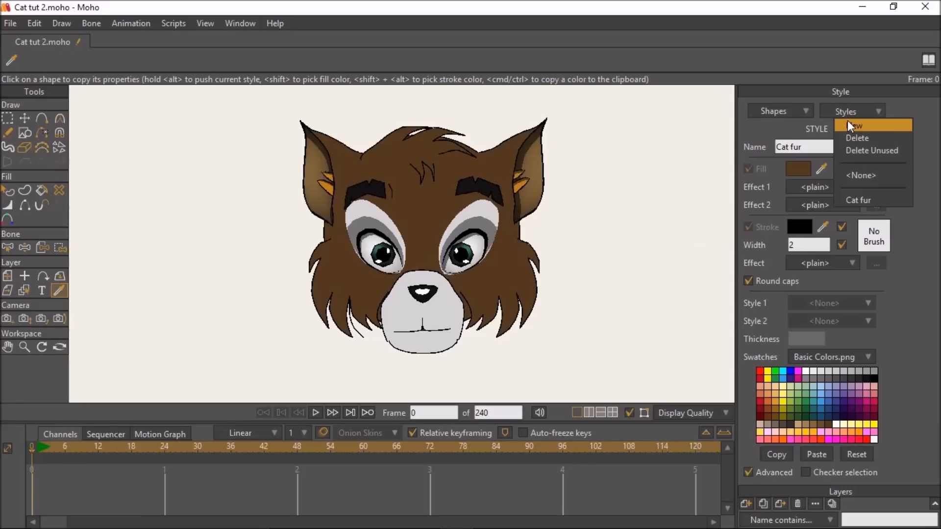
click(848, 126)
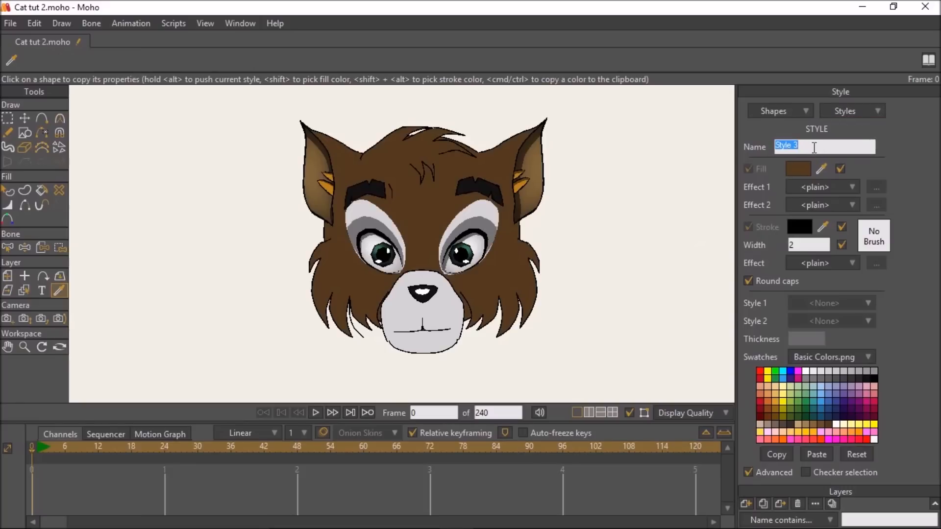
text(Cat fur 2)
click(834, 371)
click(828, 147)
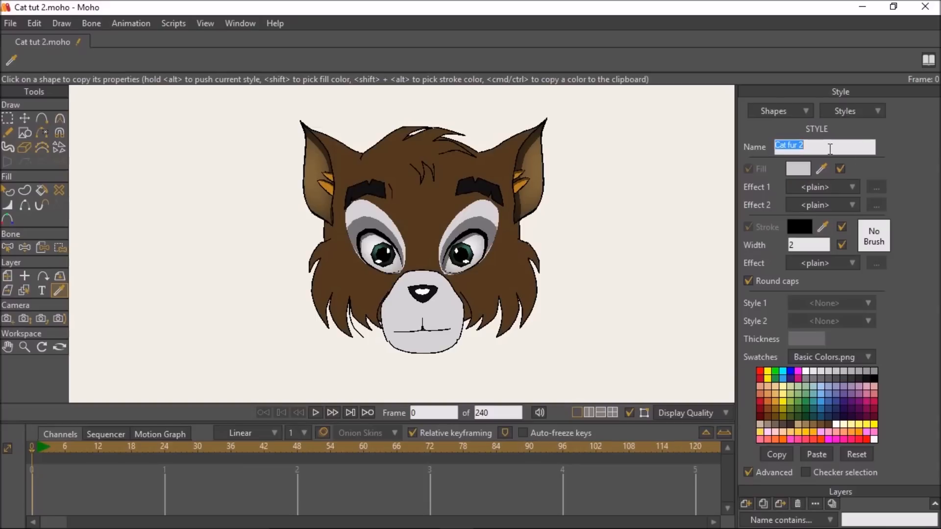
key(Return)
click(851, 112)
click(850, 110)
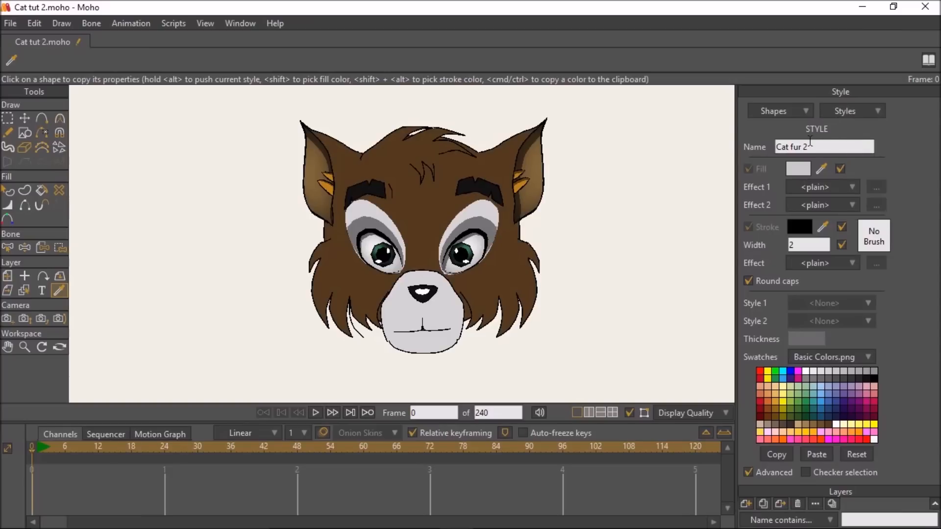
Step: Create a new style named Eye patch with the same light grey fill
click(843, 111)
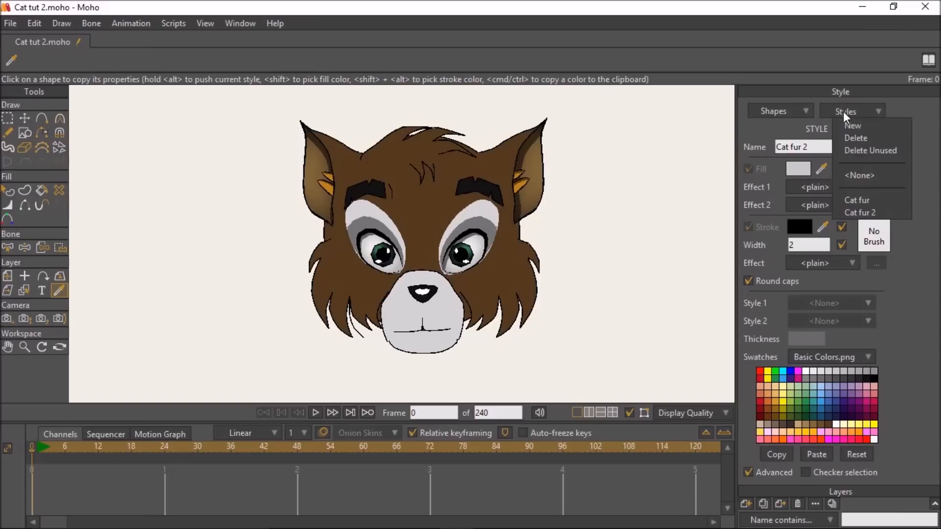
click(843, 122)
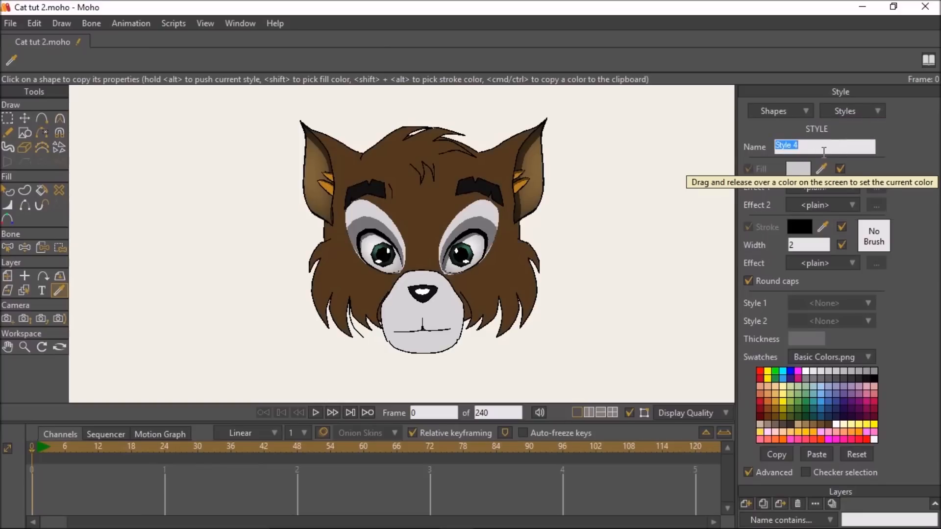
text(E)
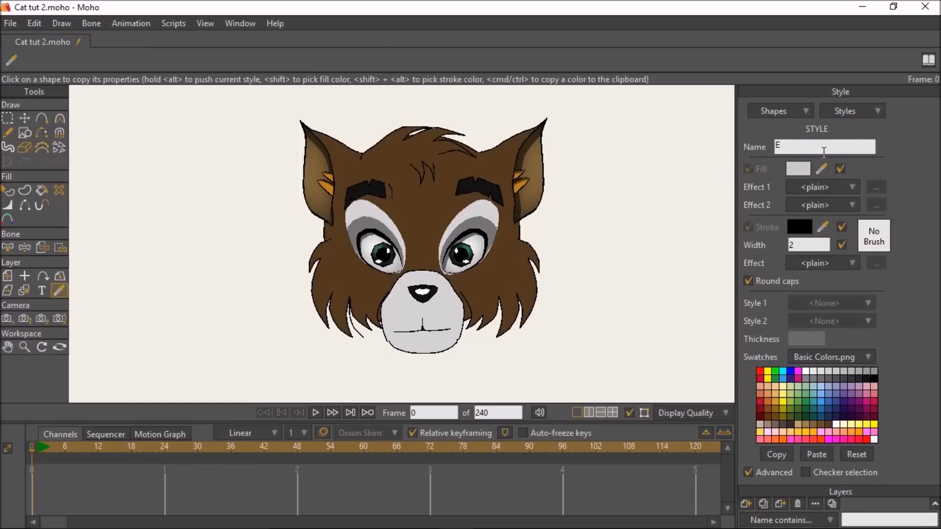
text(ye patch)
key(Return)
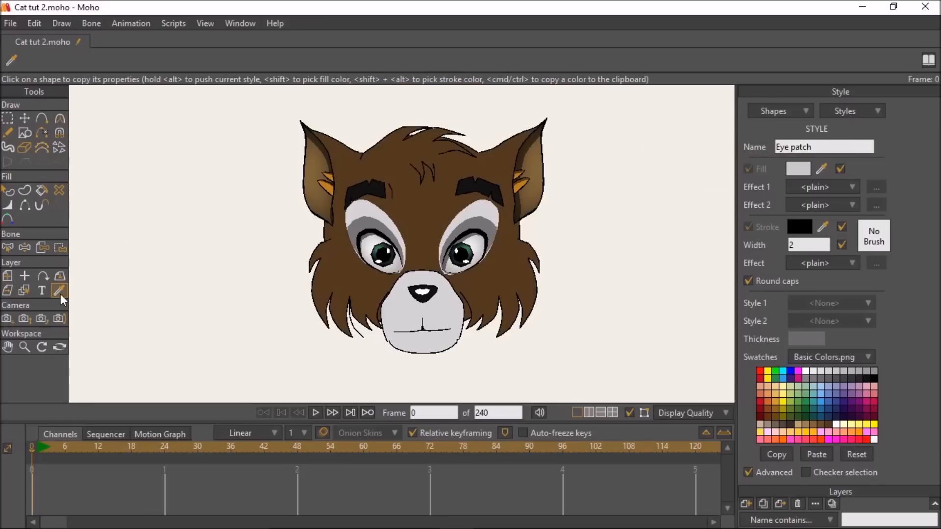
Step: Switch to the Select Shape tool, hide the advanced style options and select the R Ear layer inside the L Ear group
click(10, 121)
click(61, 286)
click(9, 192)
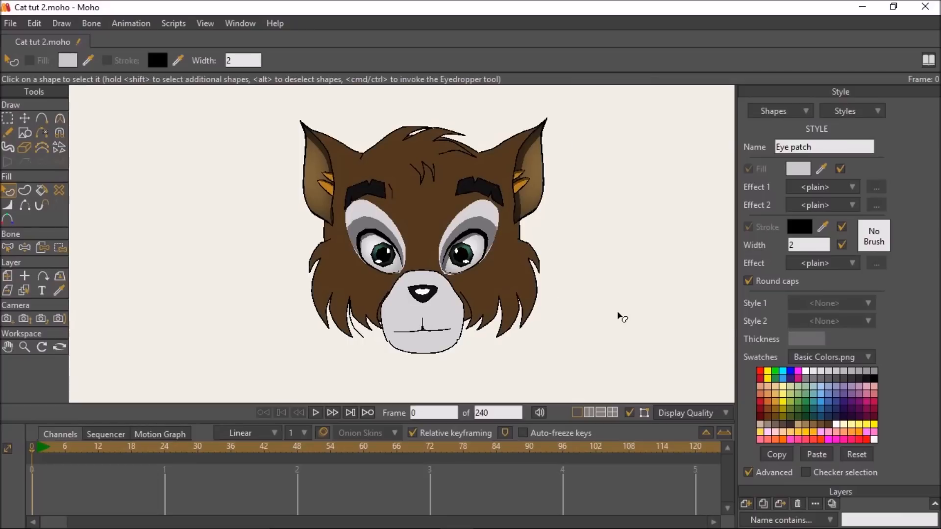
click(749, 473)
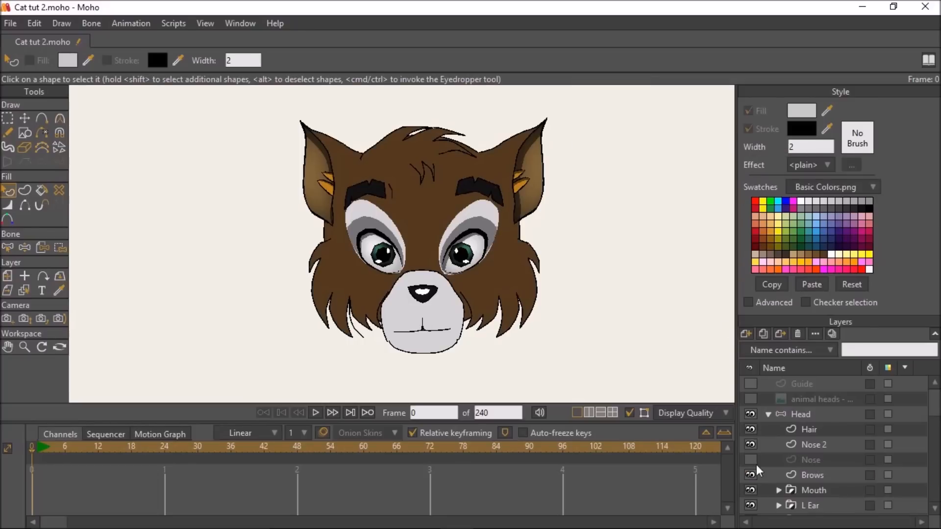
scroll(805, 428, down, 1)
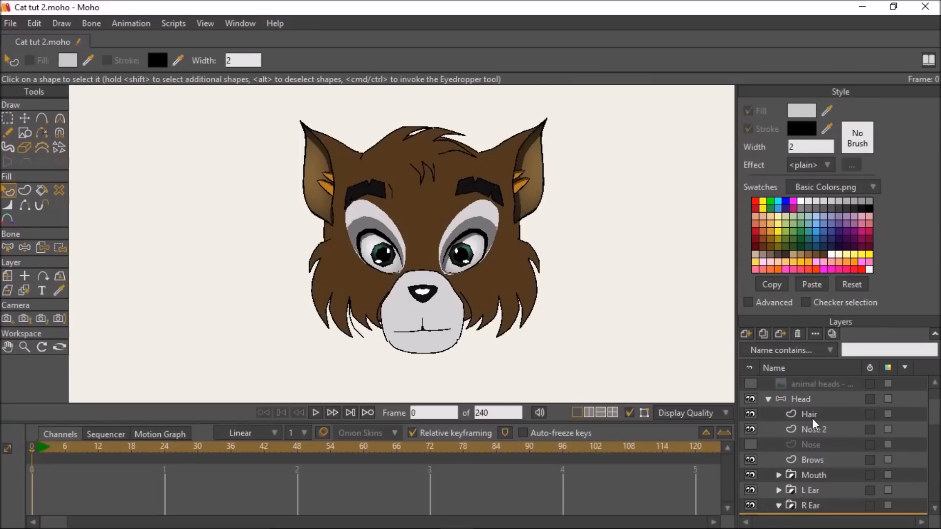
scroll(812, 426, down, 2)
click(815, 481)
click(777, 460)
click(810, 491)
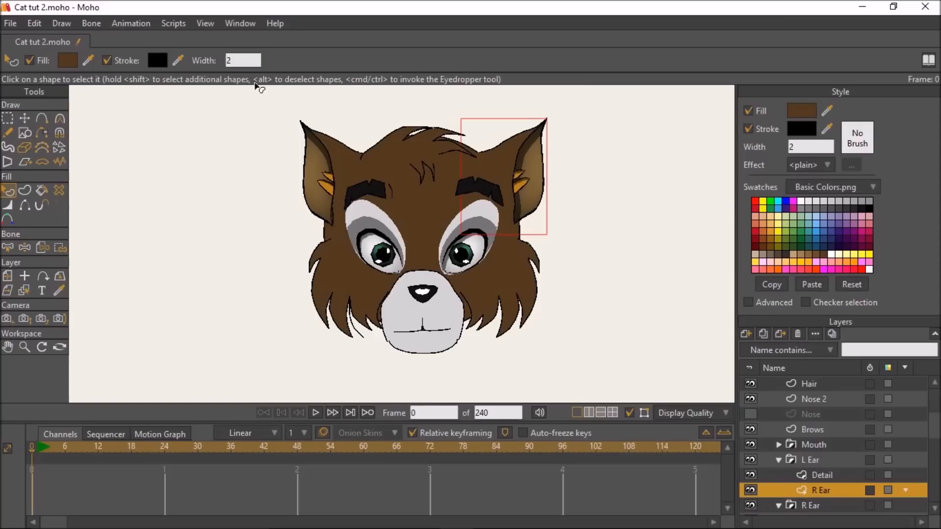
click(235, 22)
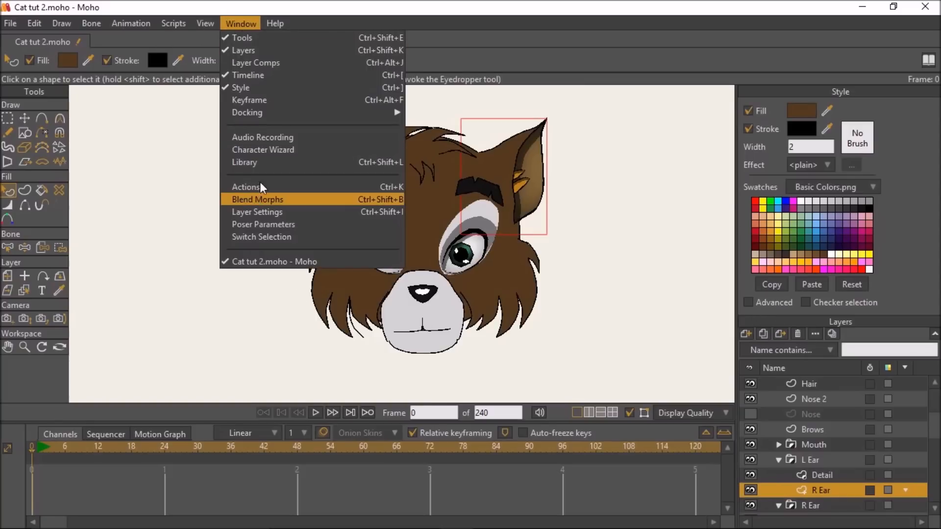
click(269, 87)
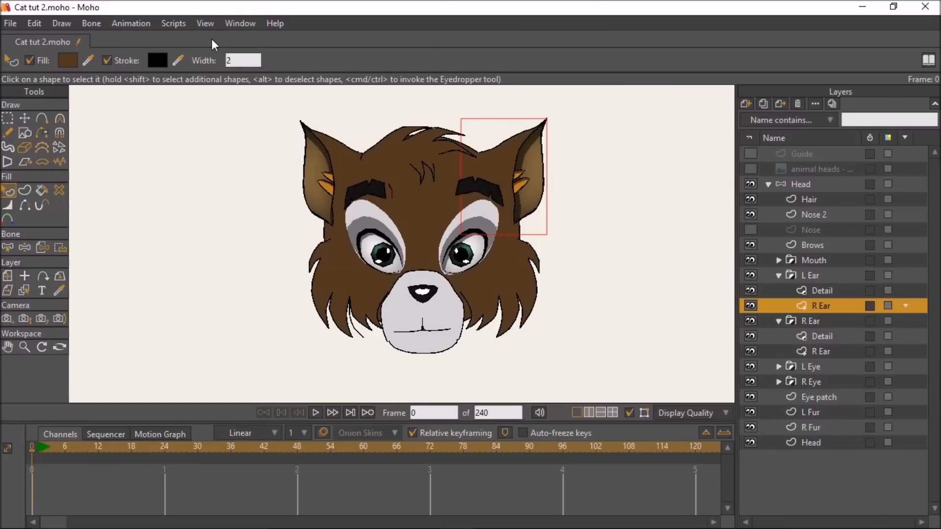
click(241, 23)
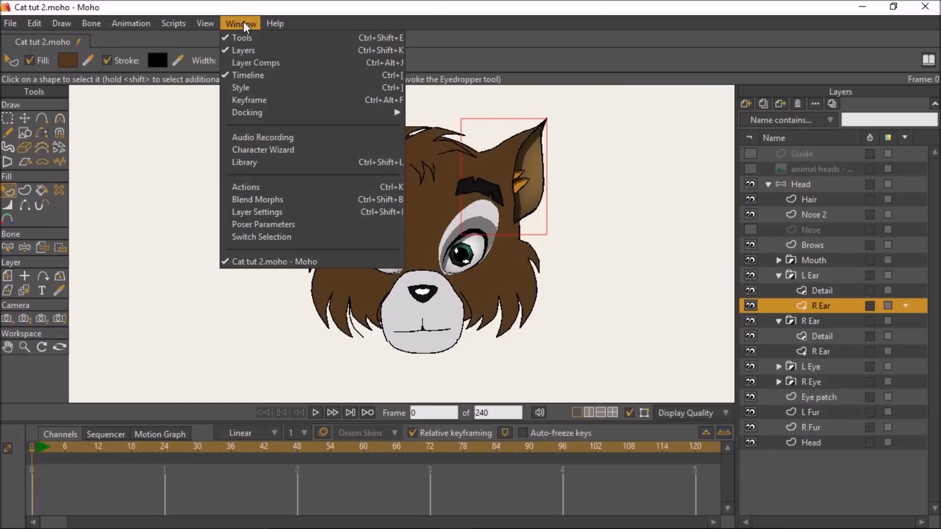
click(252, 87)
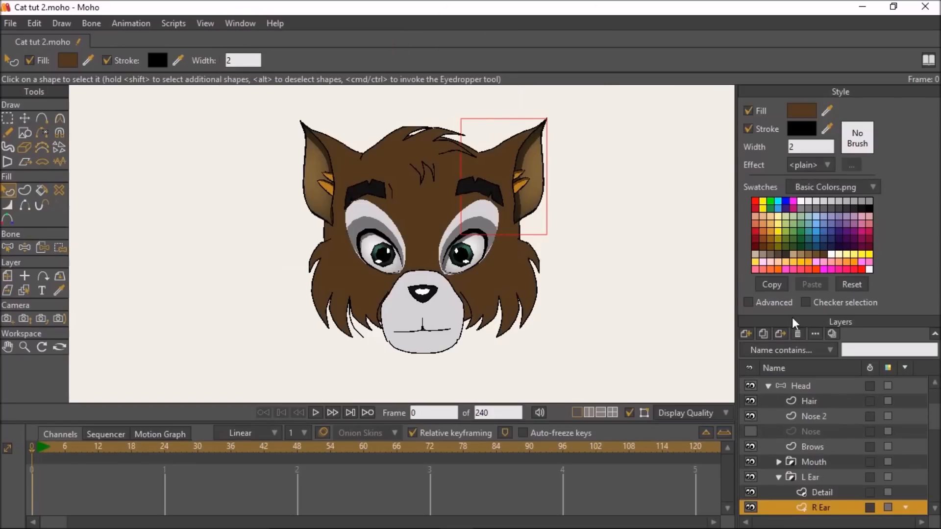
Step: Apply the Cat fur style as Style 1 to the selected ear shape in the L Ear group
click(748, 302)
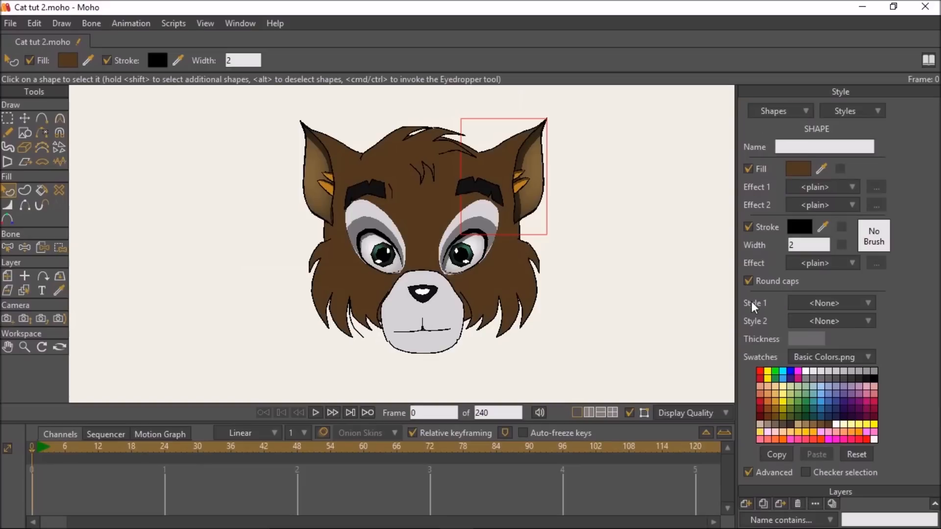
click(808, 303)
click(818, 342)
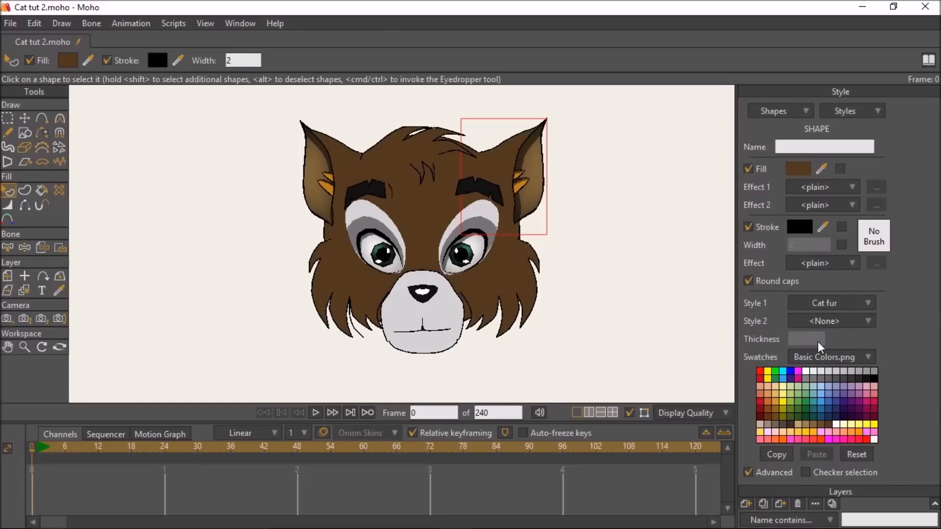
click(748, 472)
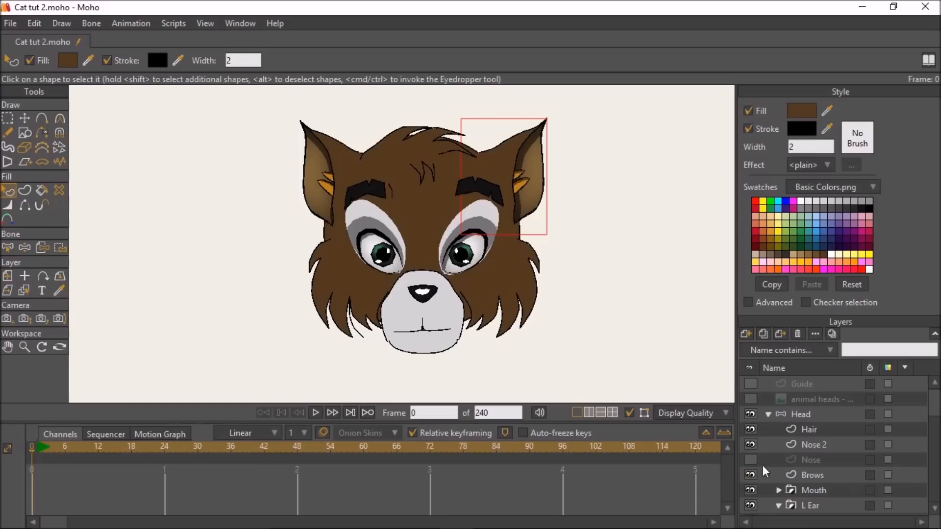
Step: Select both muzzle shapes on the Nose 2 layer and assign Cat fur 2 as their Style 1
click(798, 441)
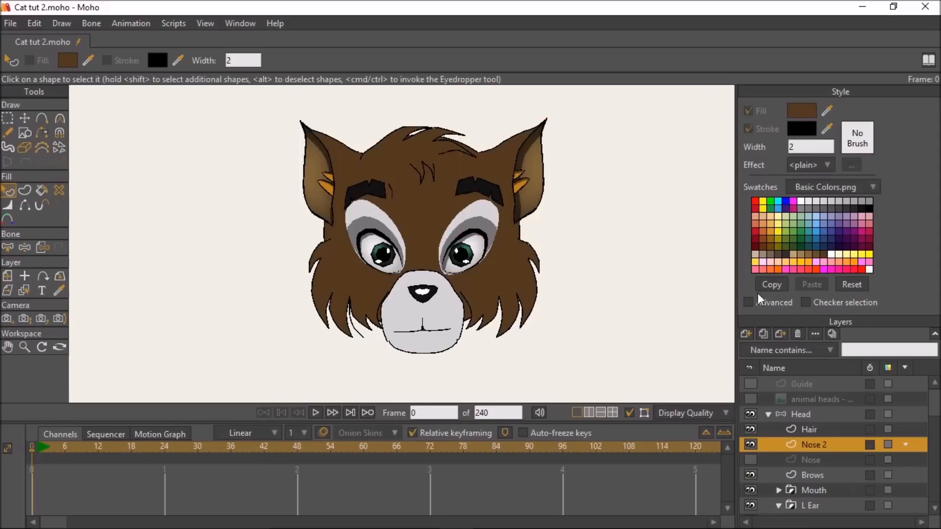
click(748, 303)
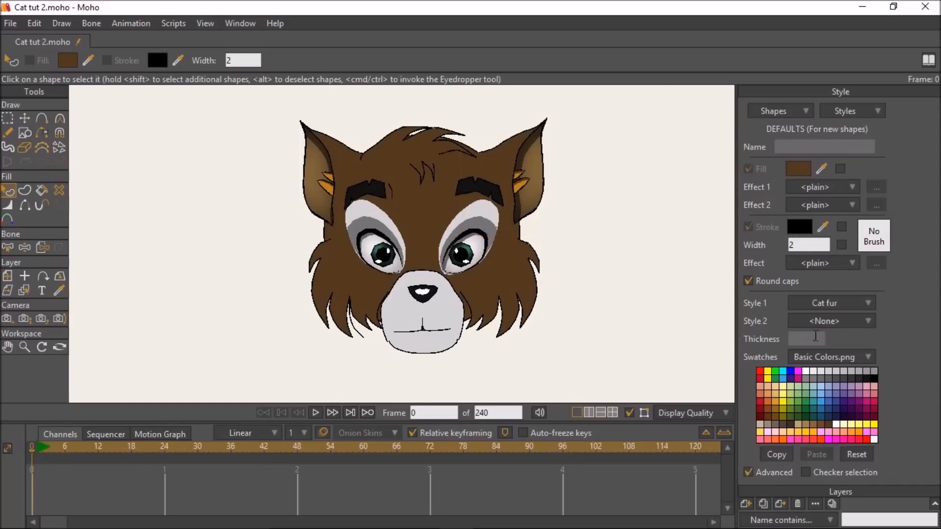
click(818, 305)
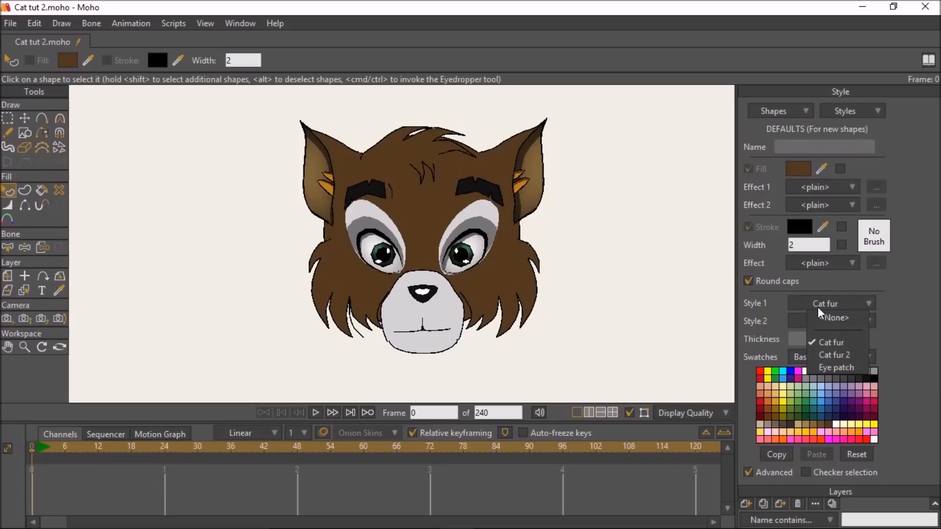
click(10, 193)
click(391, 308)
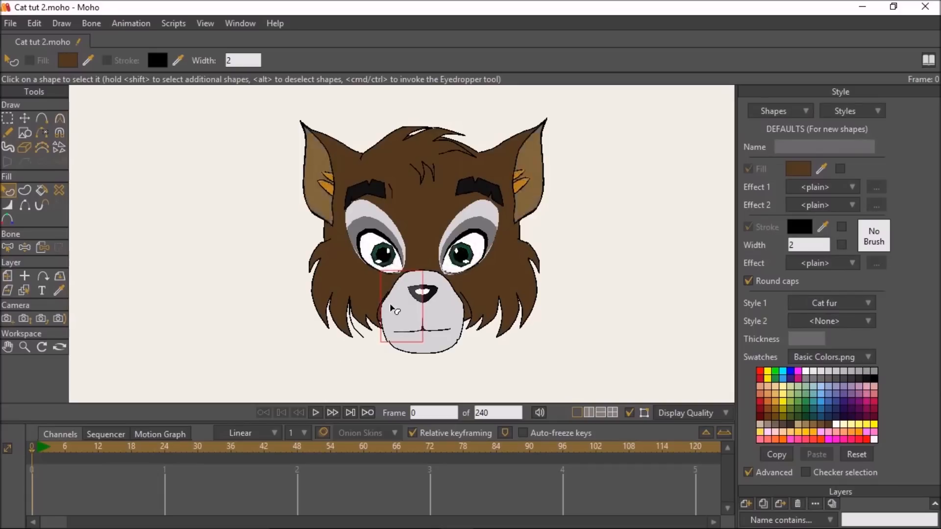
shift+click(442, 312)
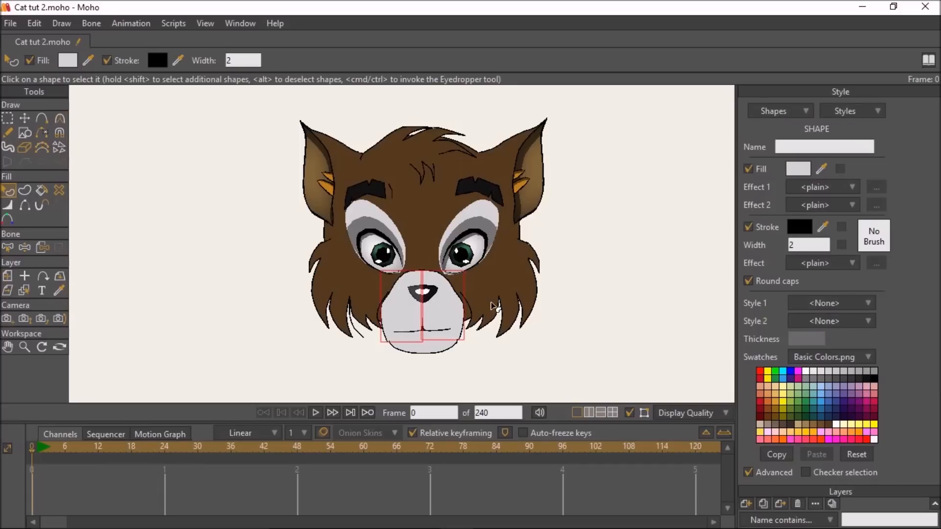
click(799, 304)
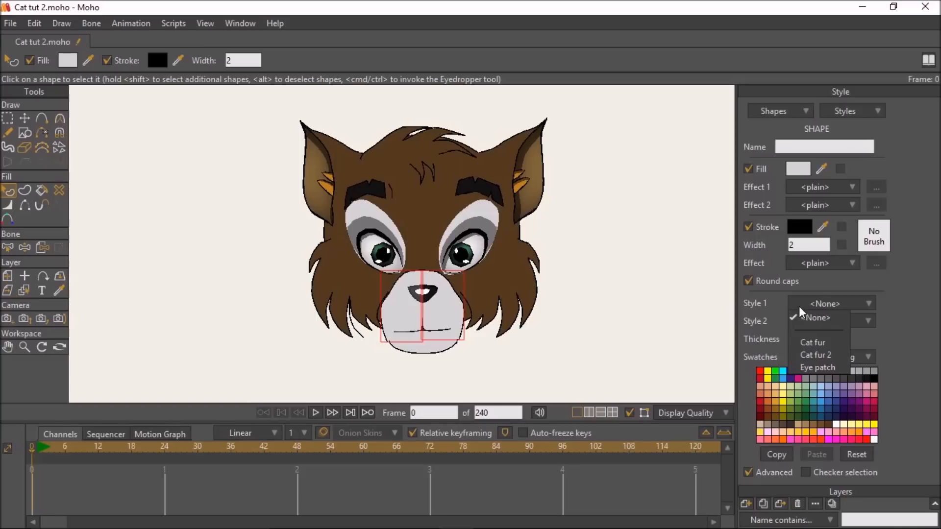
click(810, 352)
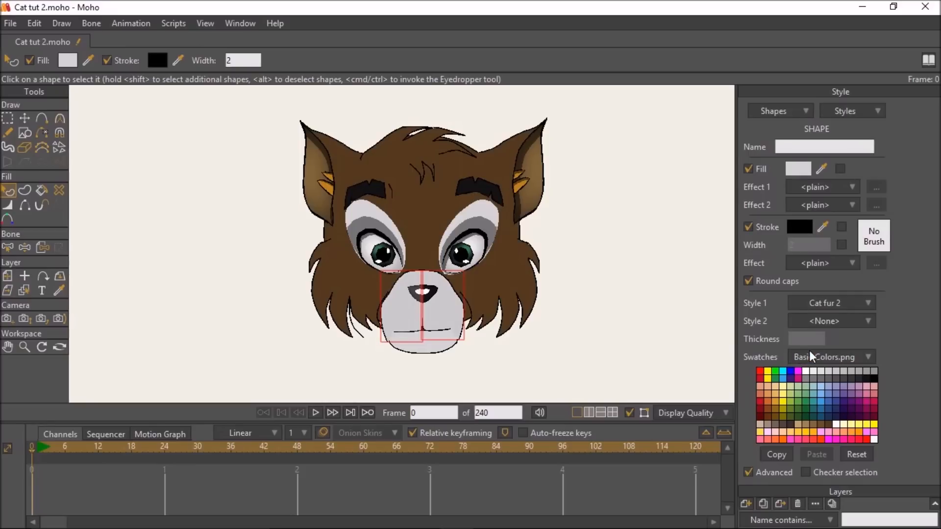
scroll(465, 328, up, 3)
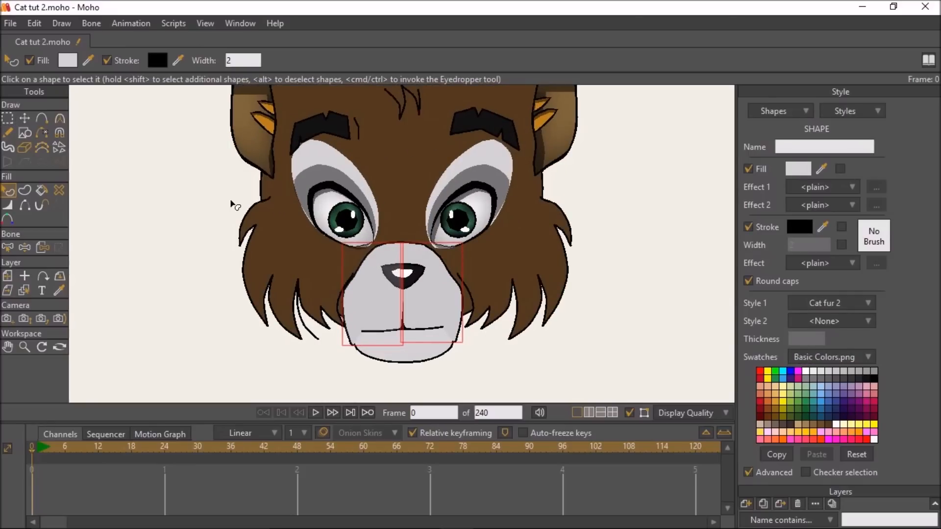
click(748, 473)
Step: Select the four tuft shapes on the Hair layer and assign Cat fur as their Style 1
click(807, 430)
drag(374, 129, 397, 268)
scroll(407, 197, up, 1)
click(393, 194)
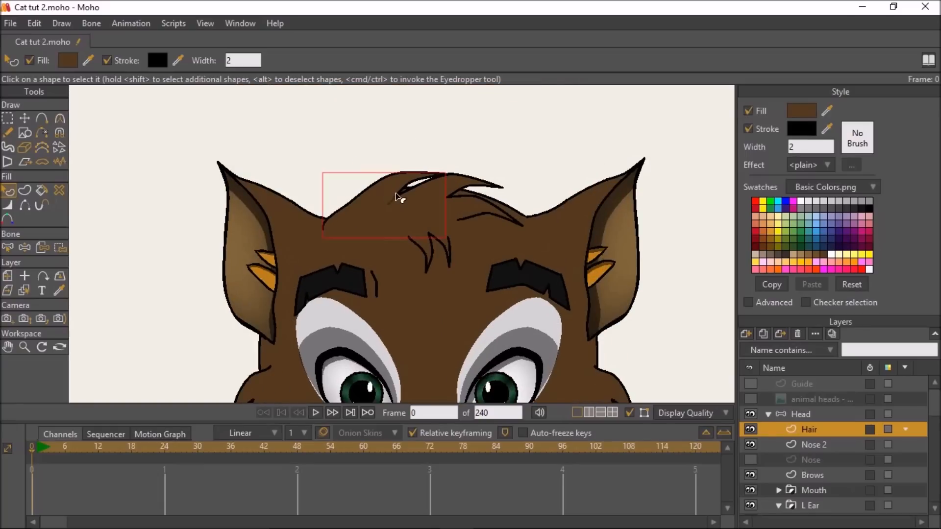
shift+click(450, 195)
shift+click(477, 211)
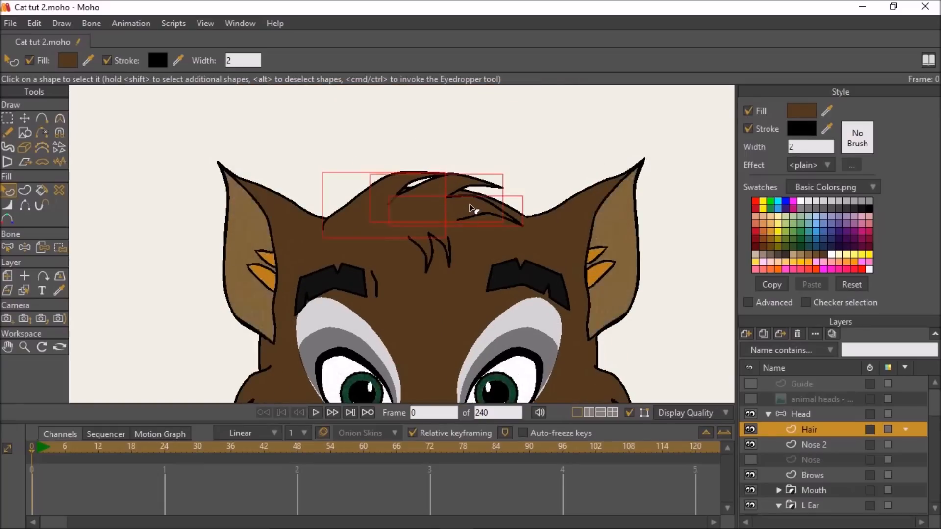
shift+click(426, 248)
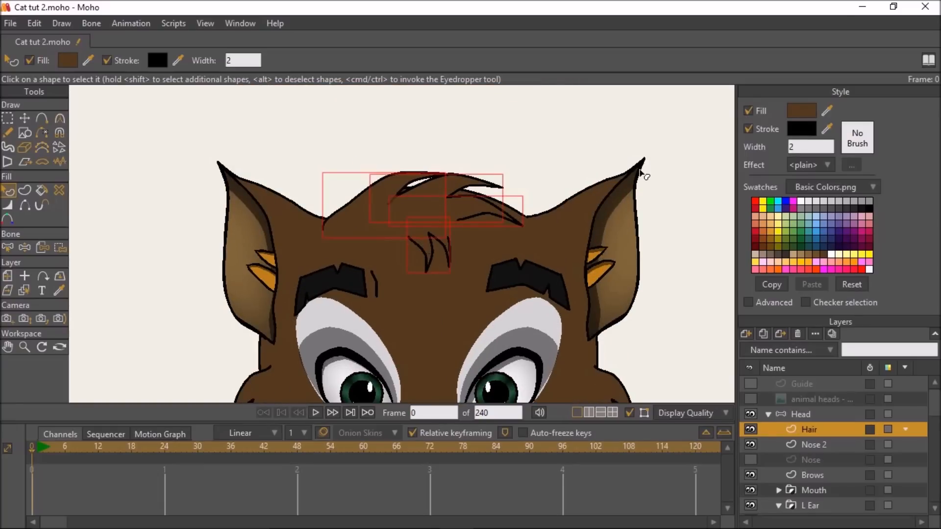
click(749, 303)
click(808, 303)
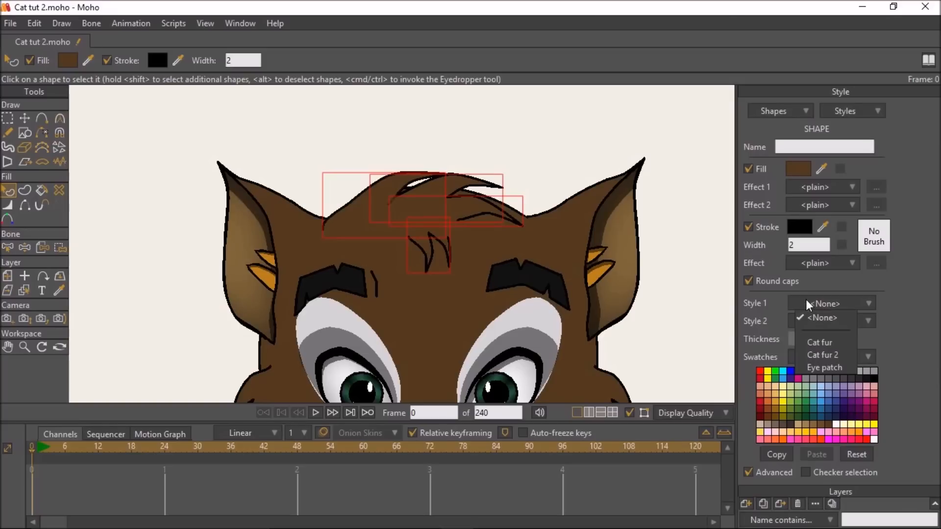
click(816, 341)
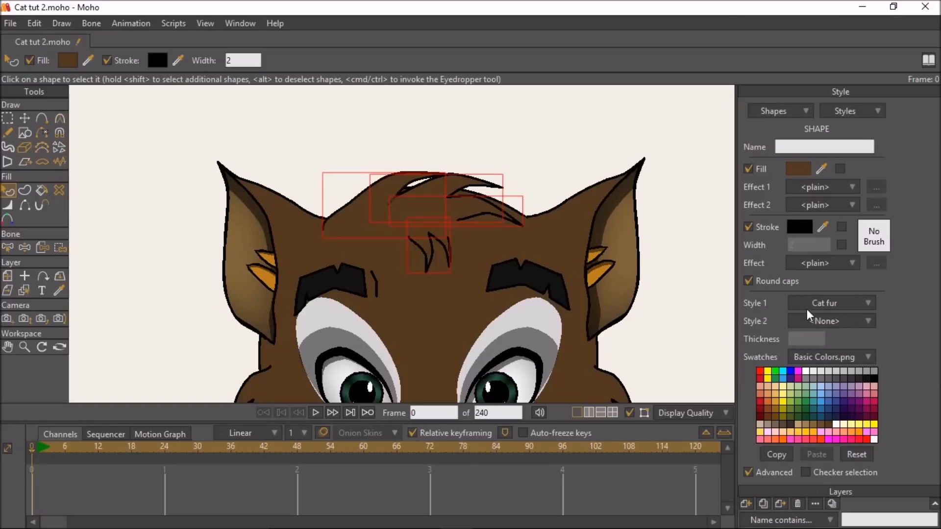
click(747, 471)
Step: Assign Cat fur as Style 1 to the main shape on the Head layer
scroll(787, 439, down, 2)
scroll(808, 476, down, 1)
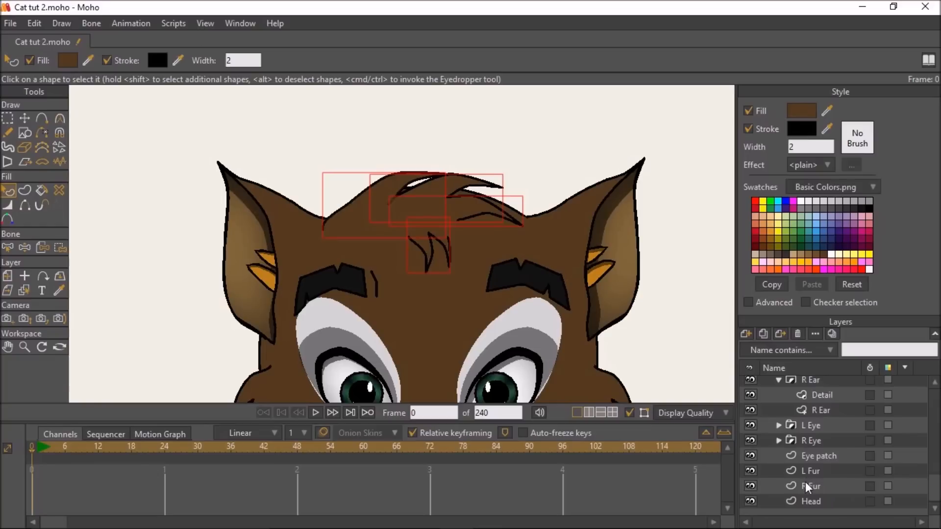
click(809, 500)
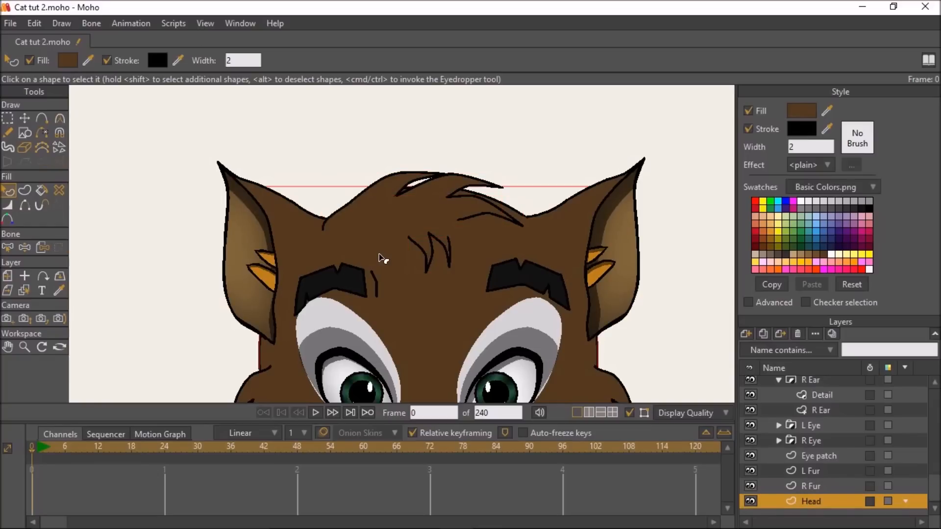
click(749, 302)
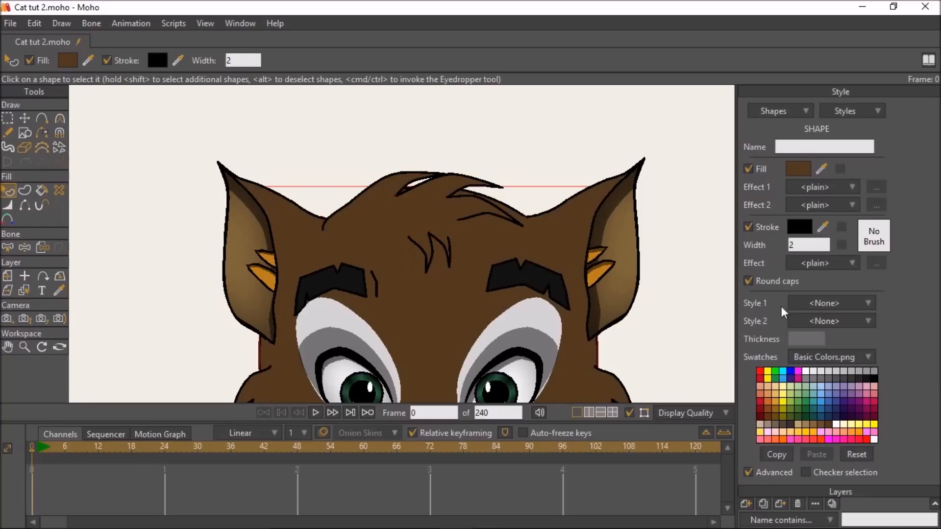
click(806, 305)
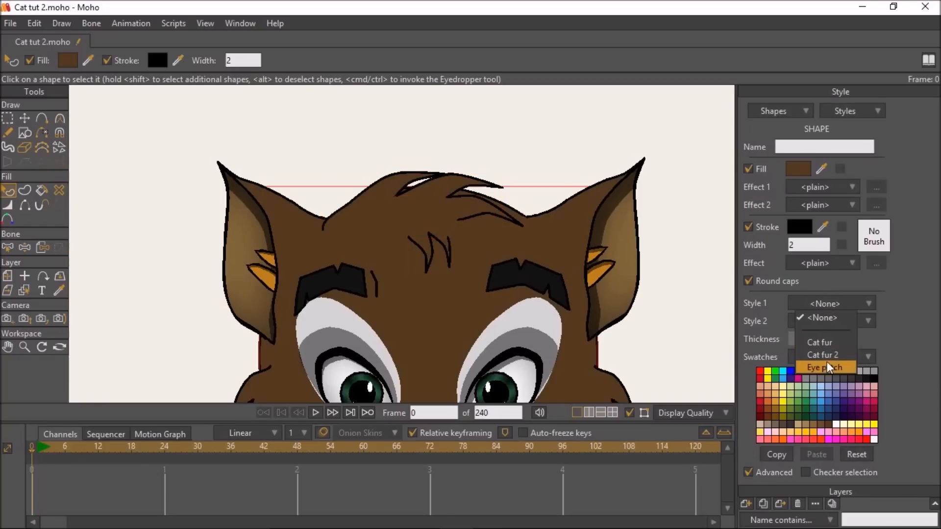
click(831, 343)
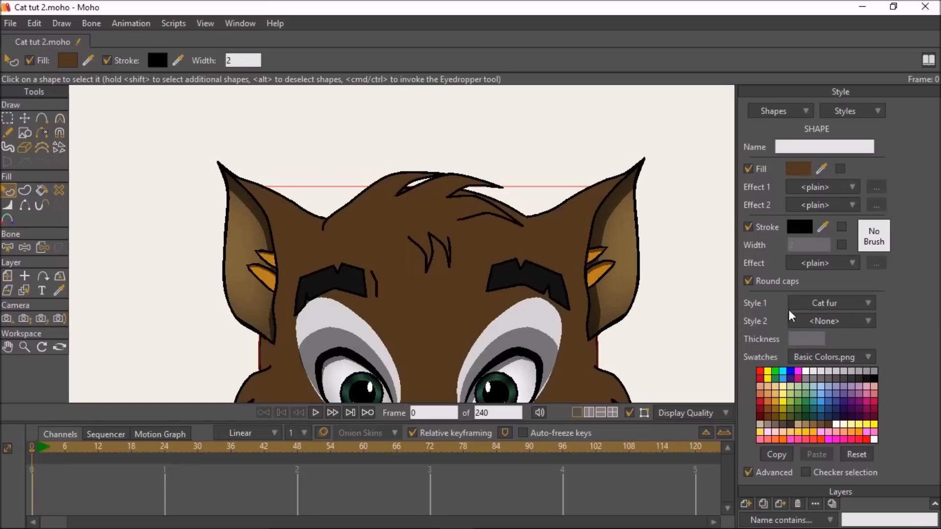
click(748, 473)
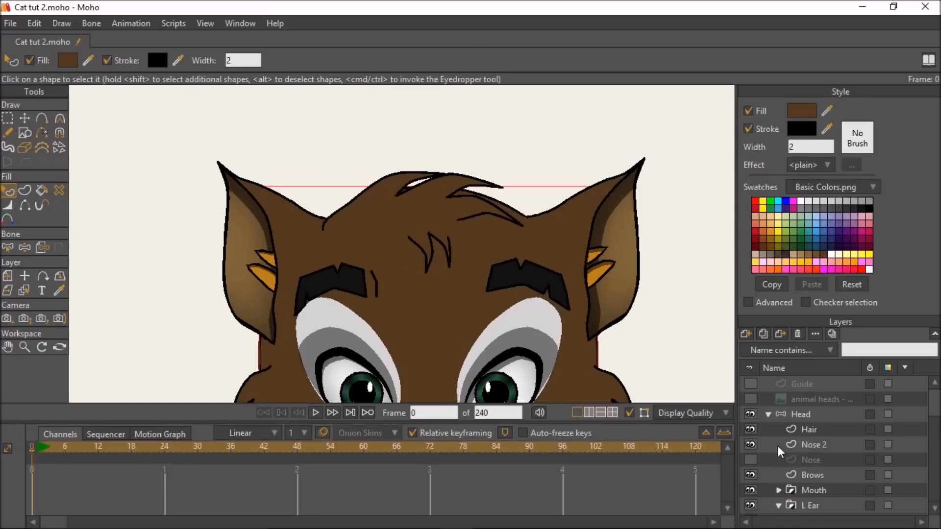
Step: Expand the Mouth group, select the light grey chin shape on its Mouth layer and assign Cat fur 2 as Style 1
scroll(785, 458, down, 1)
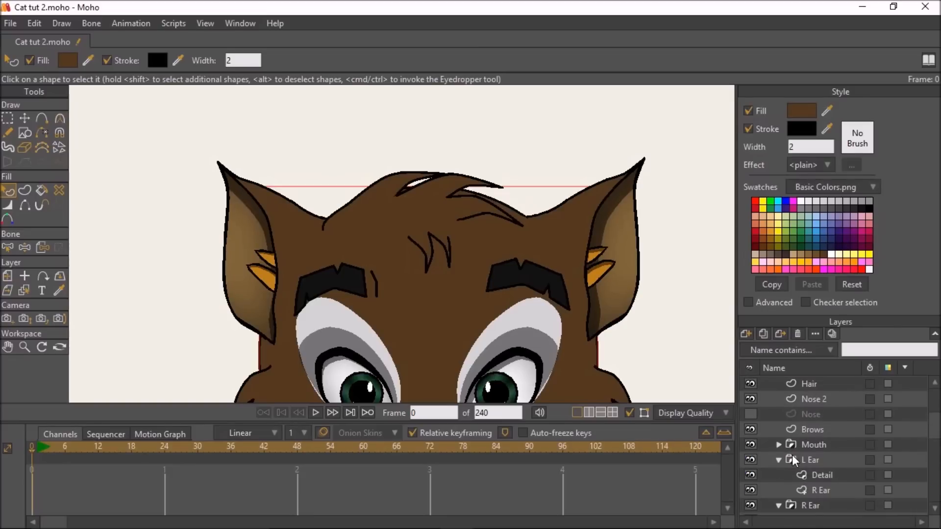
click(778, 446)
scroll(804, 456, down, 3)
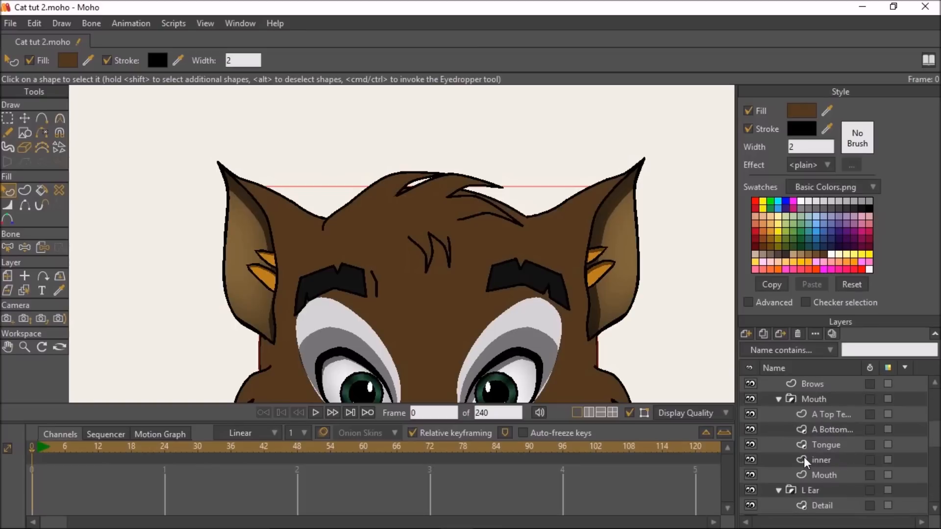
click(816, 472)
drag(438, 369, 391, 249)
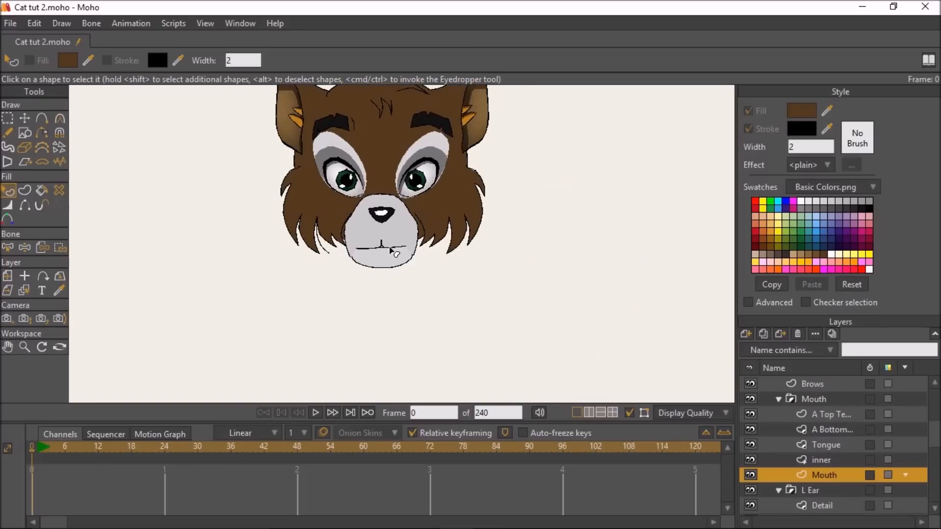
scroll(393, 247, up, 3)
click(389, 262)
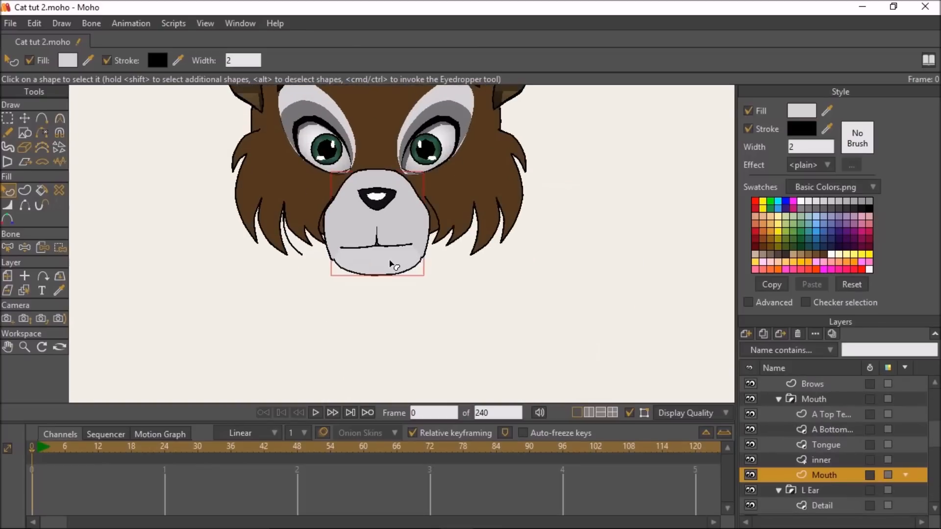
click(747, 303)
click(822, 304)
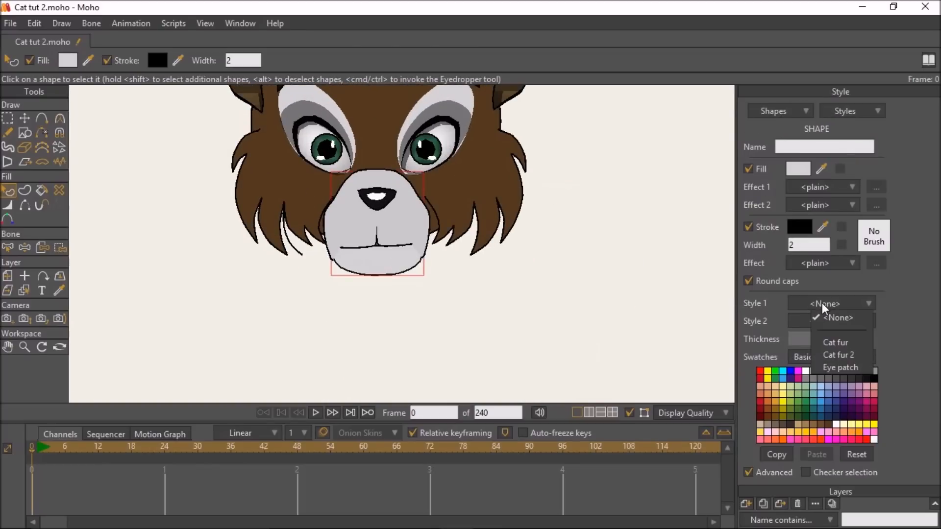
click(835, 357)
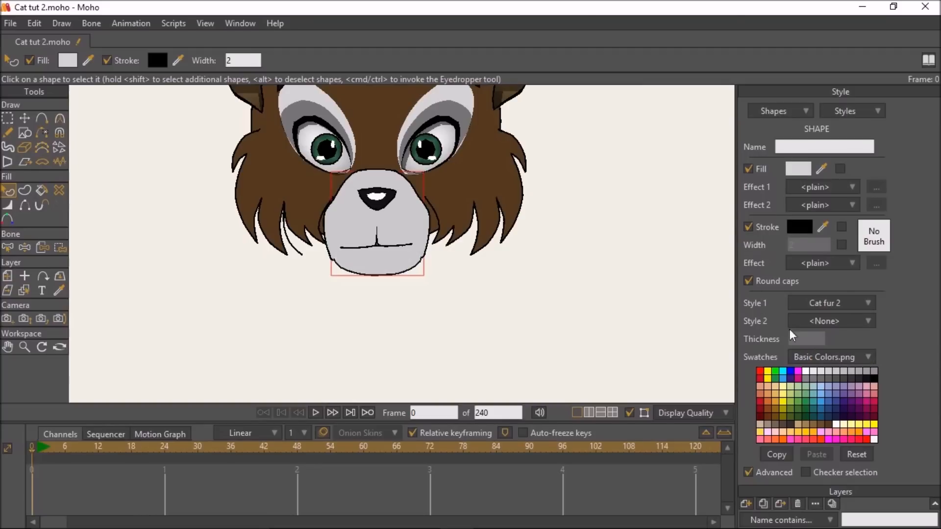
click(749, 472)
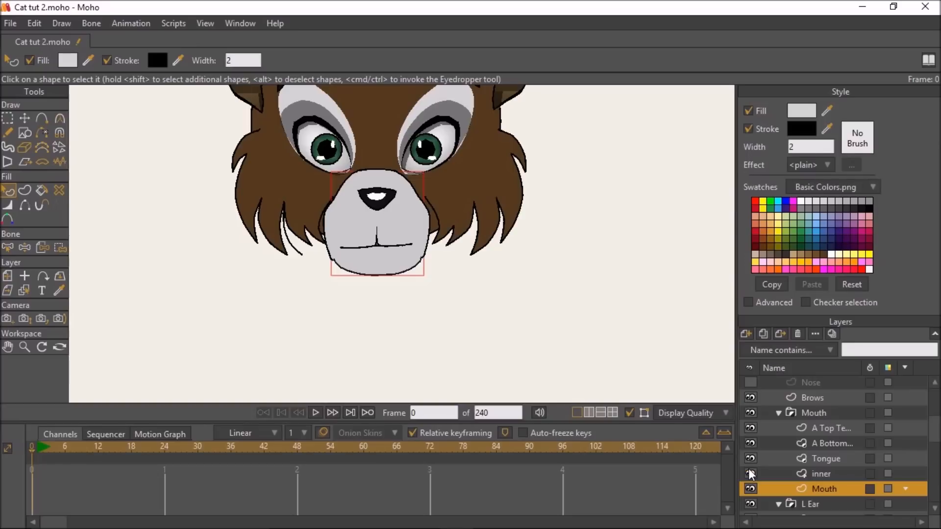
Step: Select the brown ear shape on the R Ear layer inside the R Ear group and assign Cat fur as its Style 1
scroll(831, 414, up, 3)
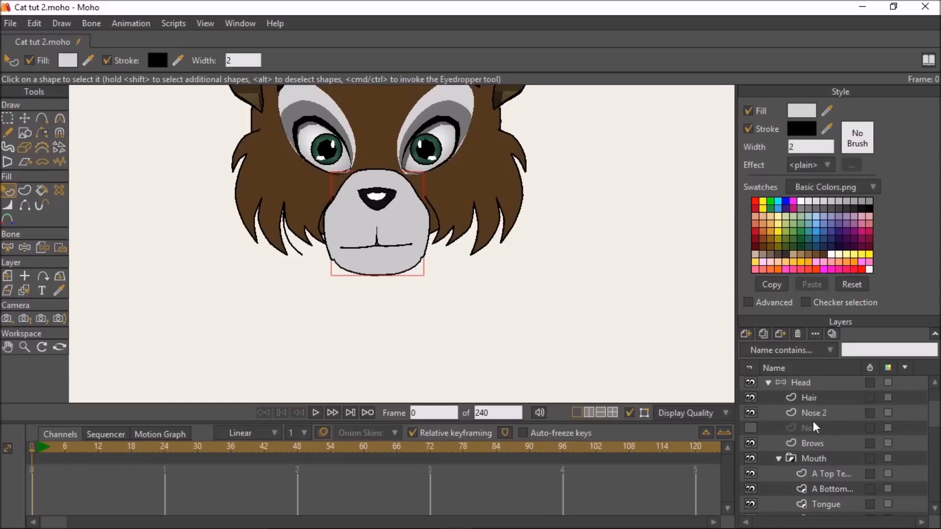
scroll(802, 433, up, 1)
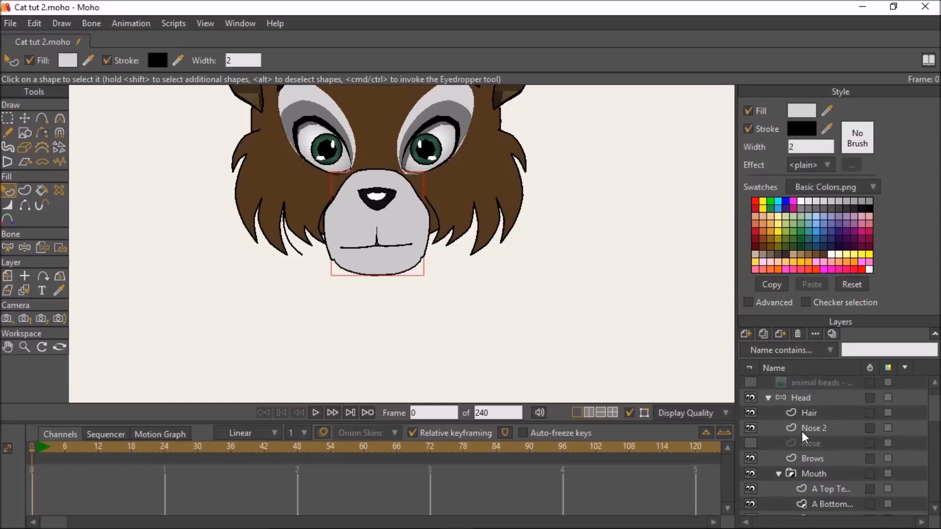
scroll(802, 431, up, 1)
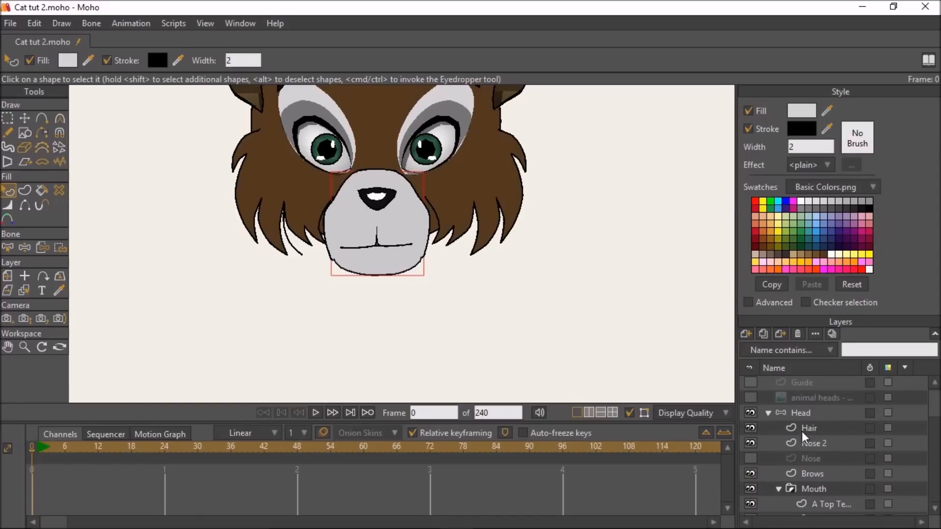
scroll(806, 453, down, 9)
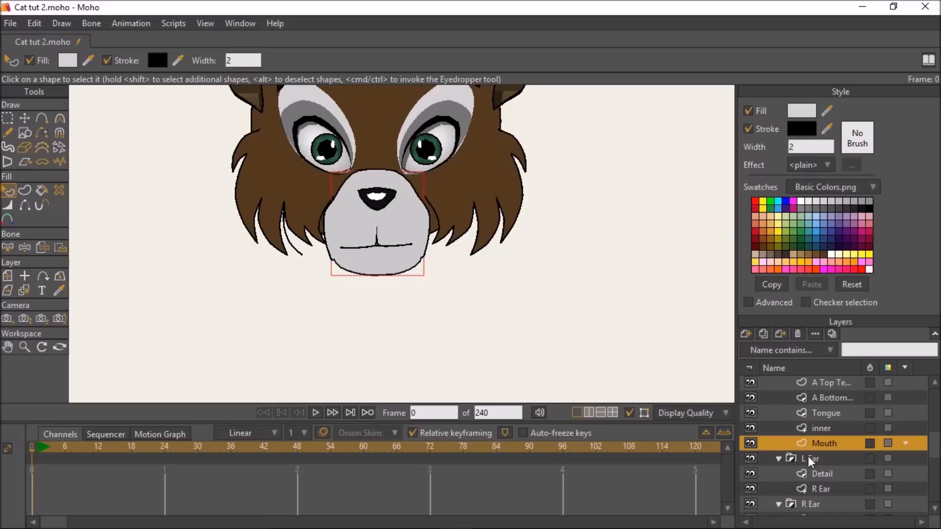
click(818, 471)
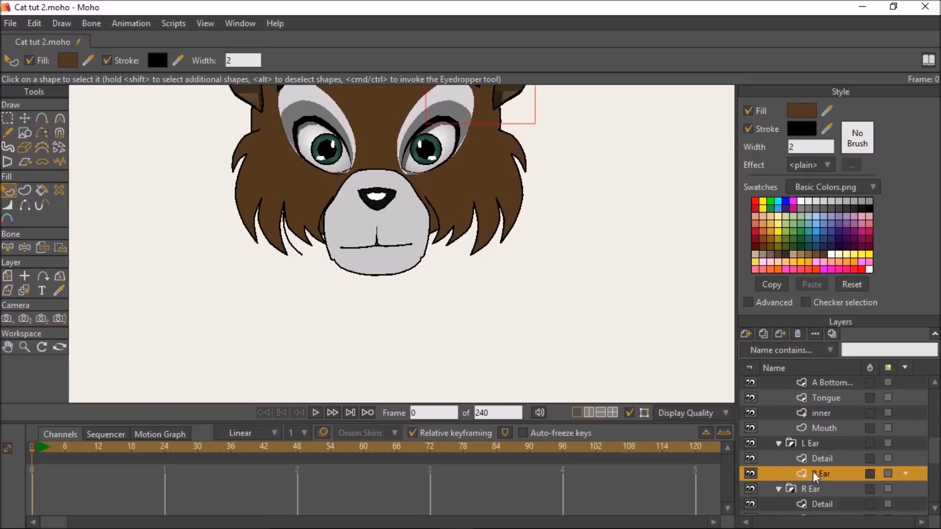
scroll(814, 473, down, 1)
click(824, 504)
drag(262, 91, 325, 230)
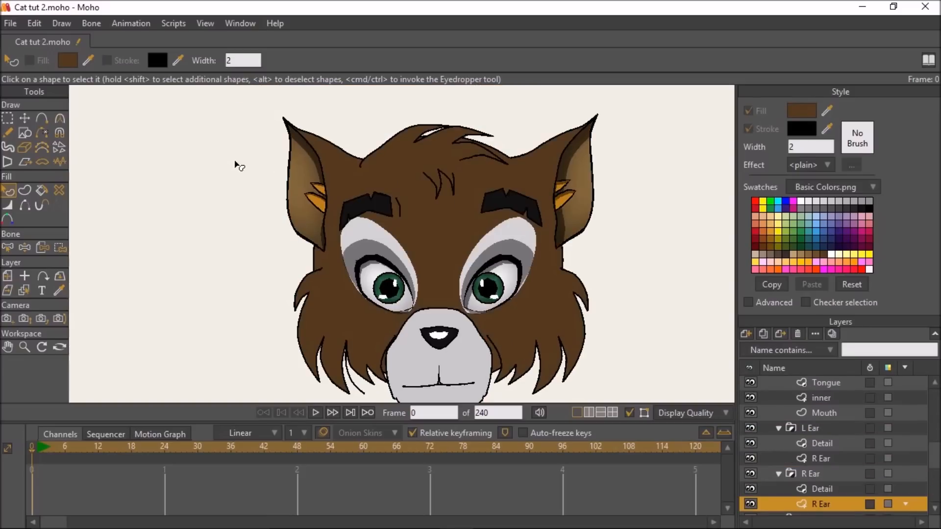
click(335, 161)
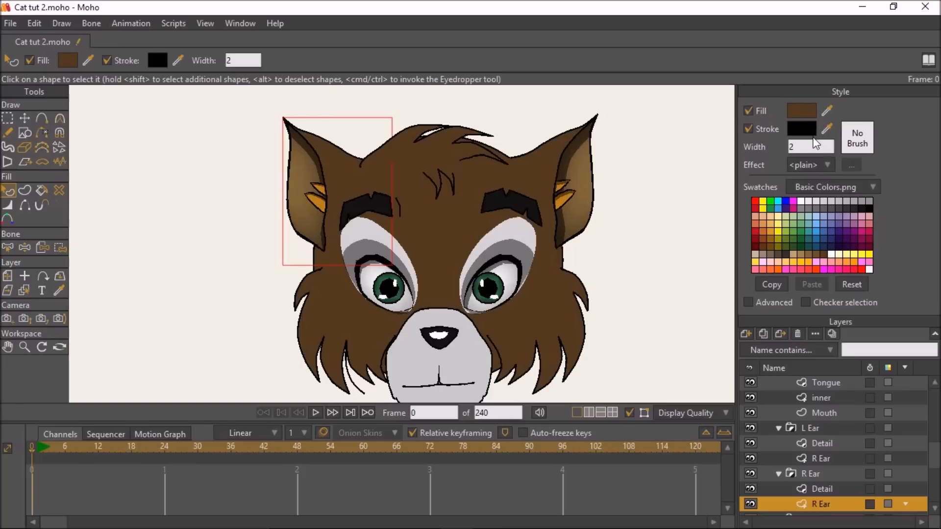
click(753, 303)
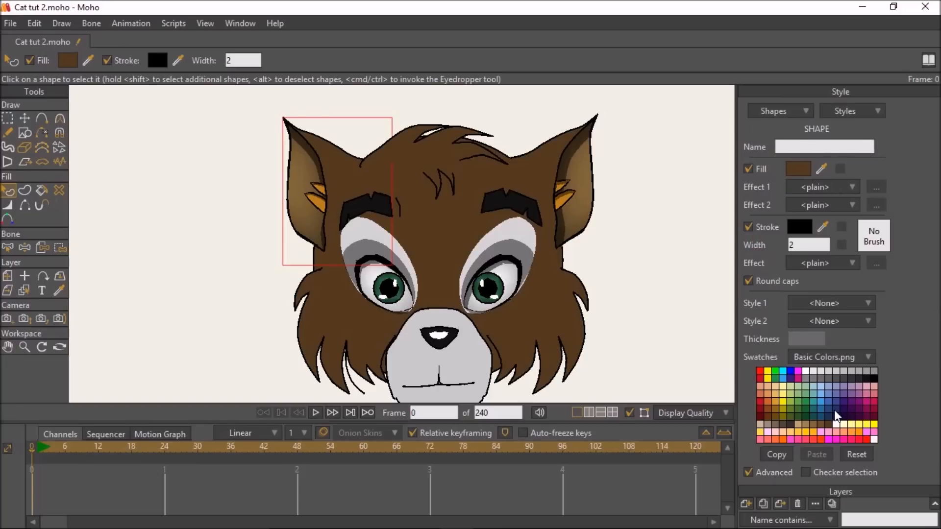
click(820, 301)
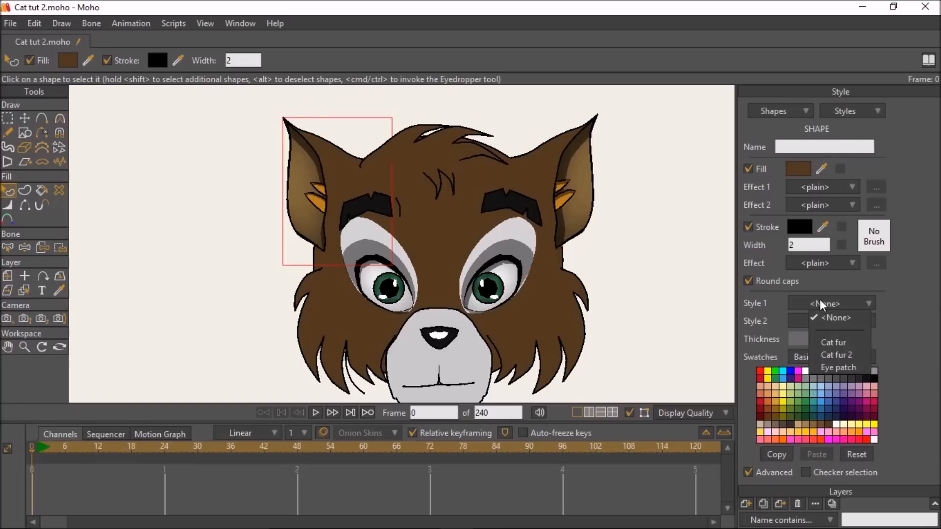
click(838, 341)
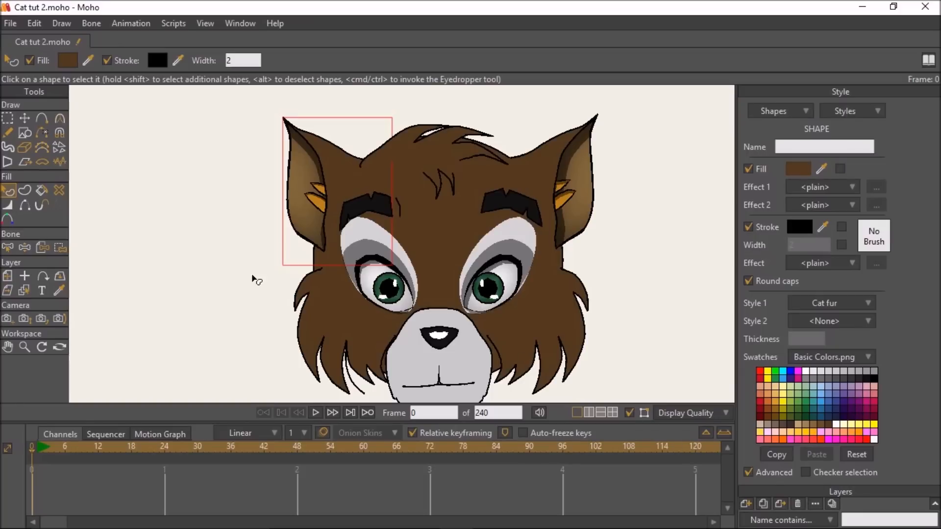
scroll(338, 290, down, 1)
click(749, 473)
Step: Select the cheek fur shape on the L Fur layer and assign Cat fur as its Style 1
scroll(787, 444, down, 3)
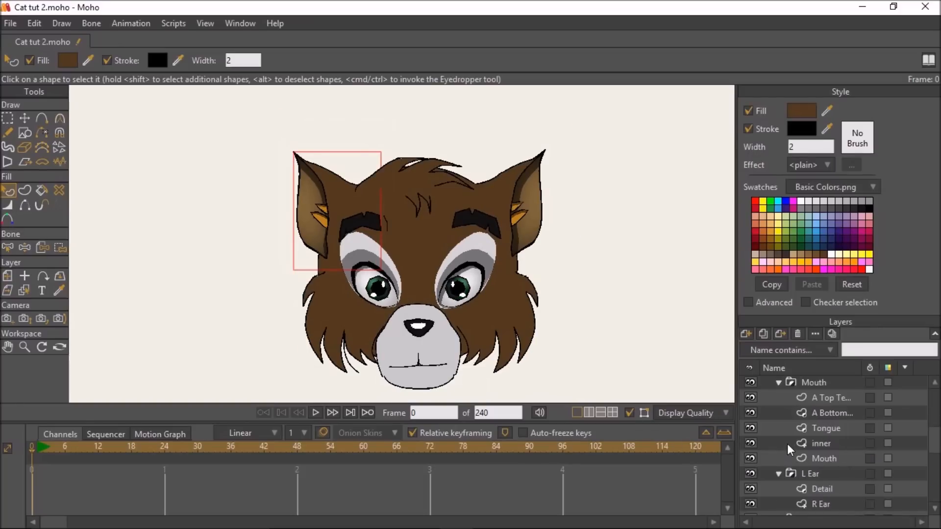
scroll(798, 479, down, 2)
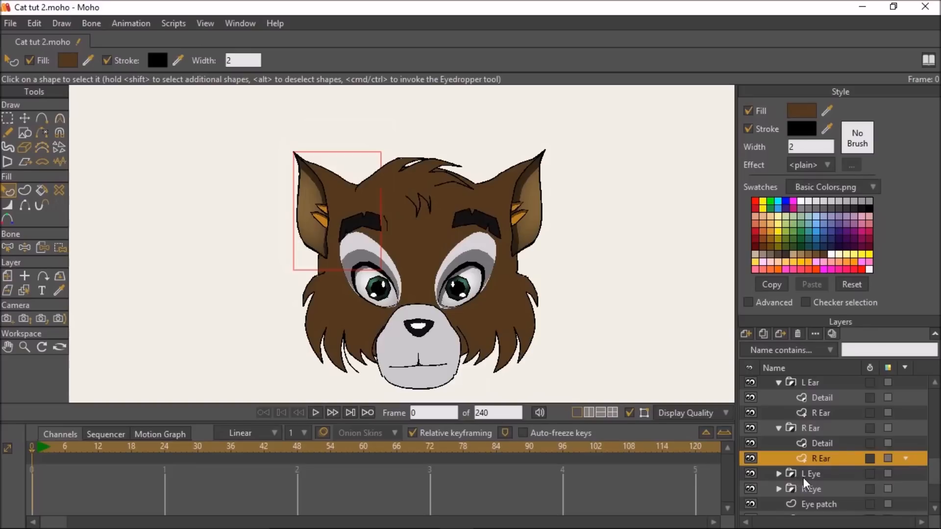
scroll(804, 478, down, 1)
click(807, 470)
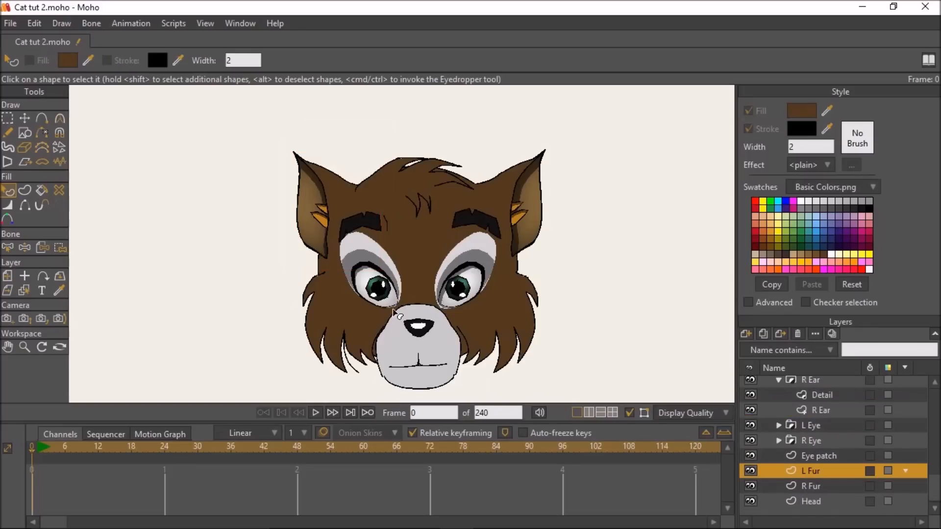
click(749, 303)
click(816, 303)
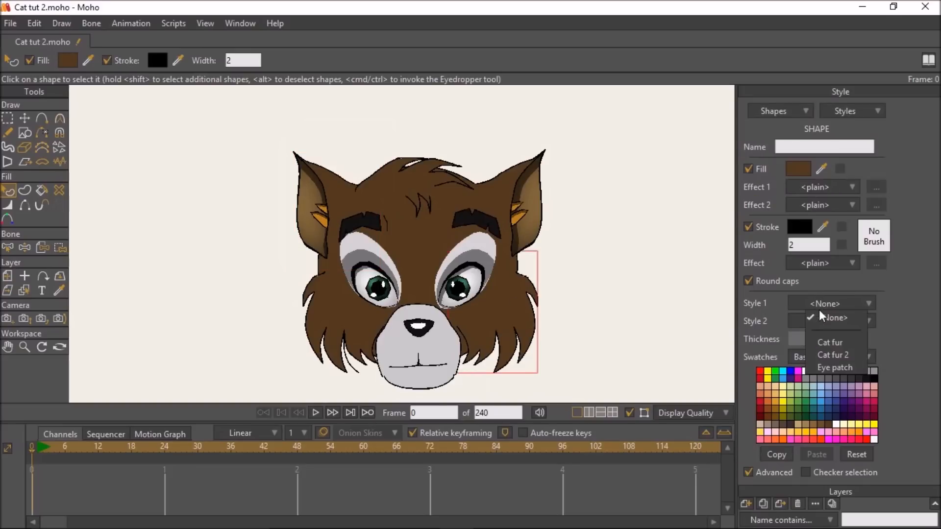
click(824, 339)
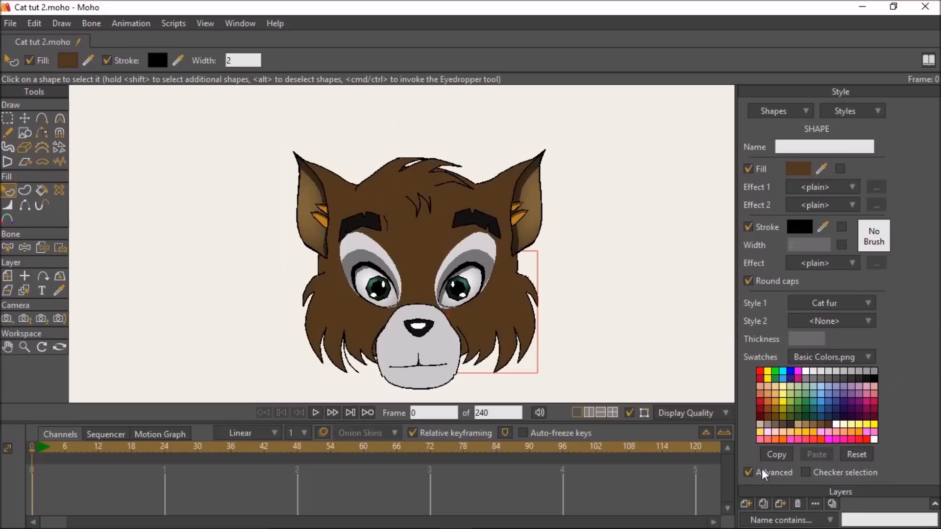
click(747, 472)
Step: Assign Cat fur as Style 1 to the cheek fur shape on the R Fur layer
scroll(801, 477, down, 3)
scroll(802, 478, down, 5)
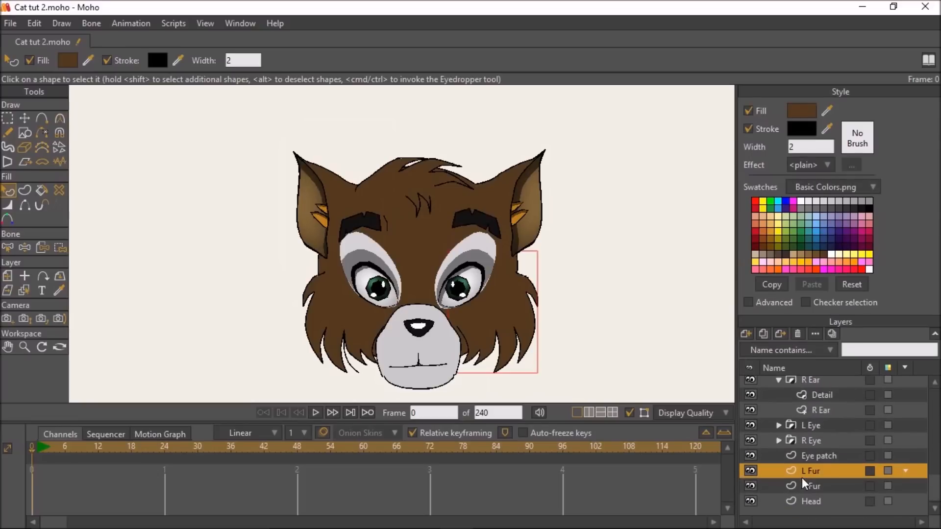
click(805, 481)
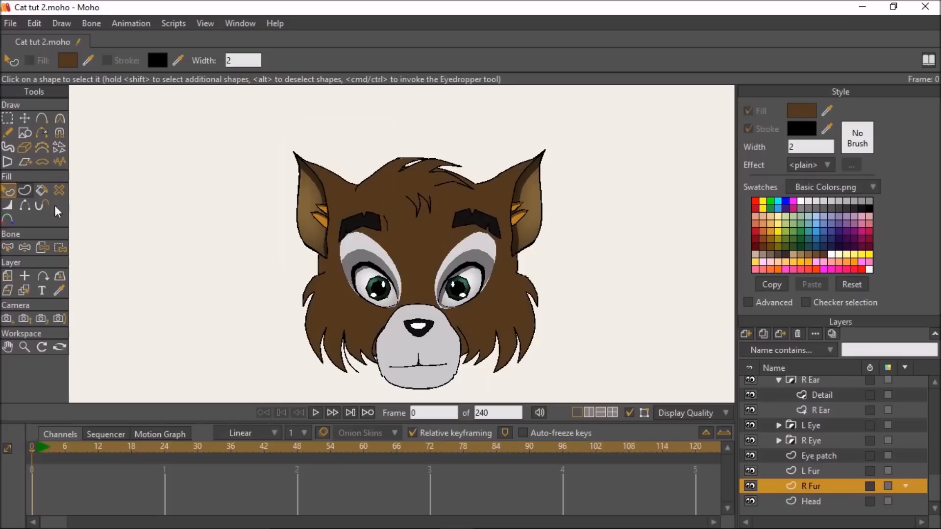
click(362, 316)
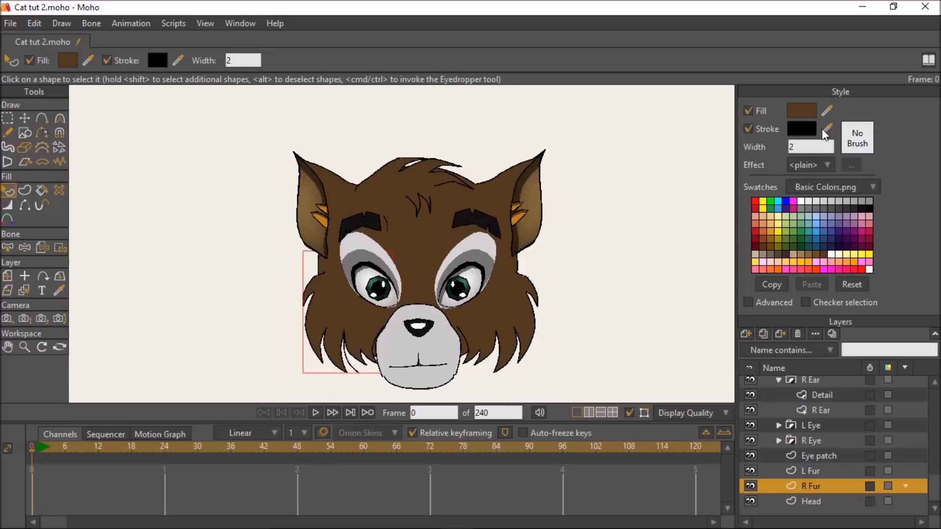
click(751, 303)
click(817, 304)
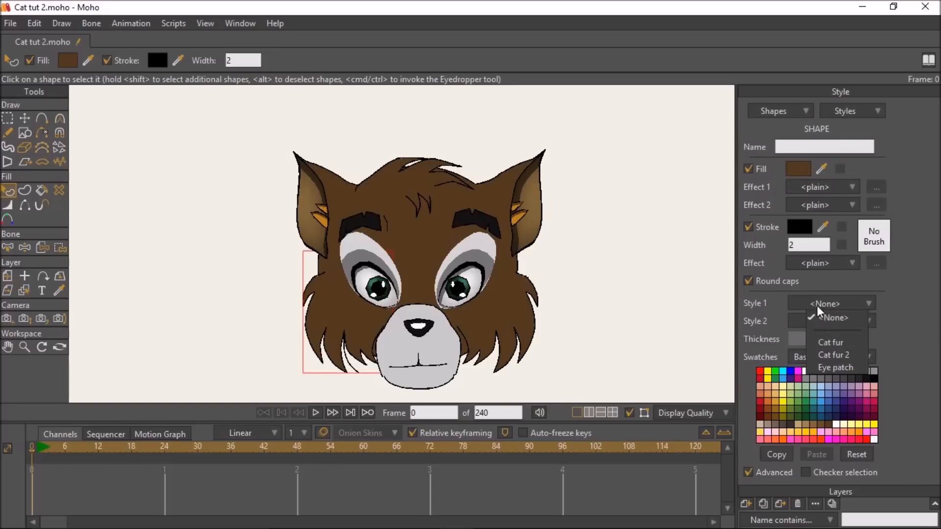
click(822, 339)
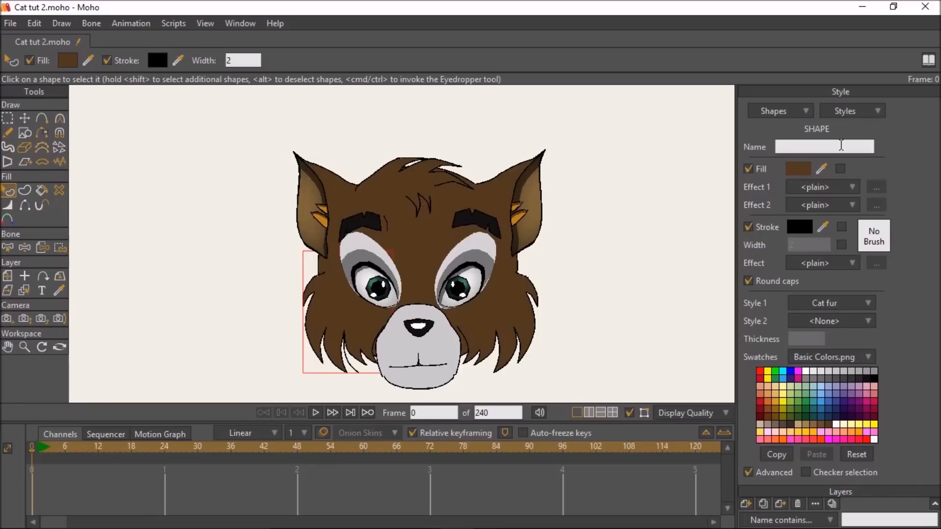
Step: Open the Cat fur style, try a light orange fill (E1A55E) on it, and cancel the colour change
click(853, 112)
click(859, 199)
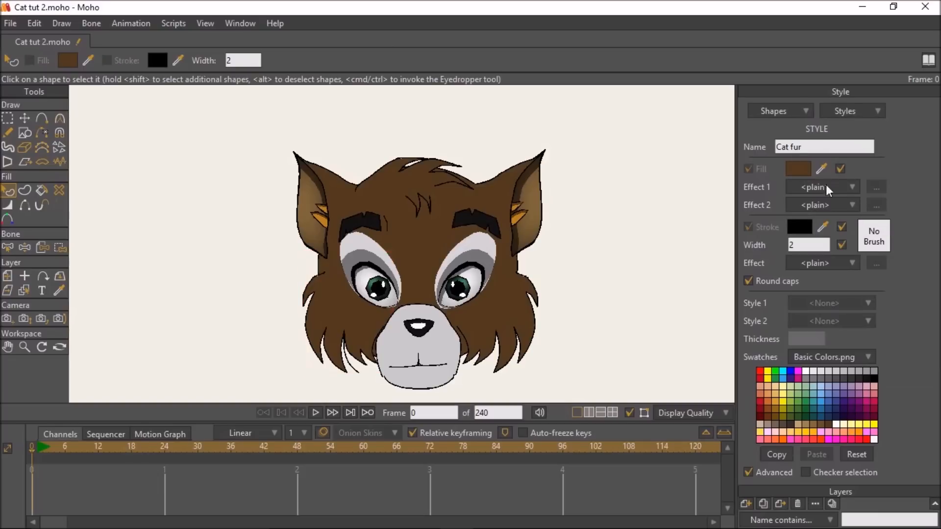
click(798, 169)
mouse_move(654, 277)
mouse_down()
mouse_move(618, 299)
mouse_move(615, 249)
mouse_move(649, 240)
mouse_move(593, 251)
mouse_move(613, 318)
mouse_move(665, 283)
mouse_move(678, 250)
mouse_move(706, 263)
mouse_move(694, 298)
mouse_move(709, 287)
mouse_move(699, 248)
mouse_move(635, 233)
mouse_up()
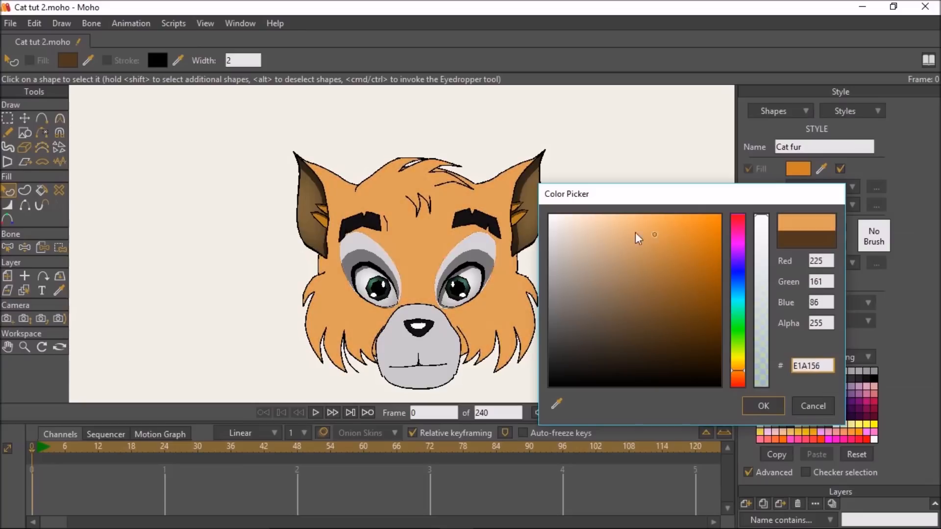
key(BackSpace)
key(BackSpace)
key(BackSpace)
text(55E)
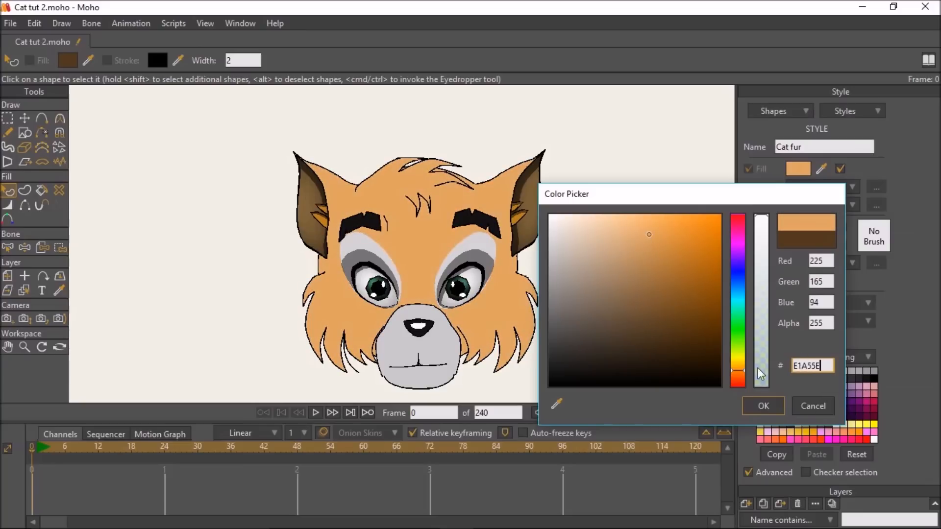
click(814, 406)
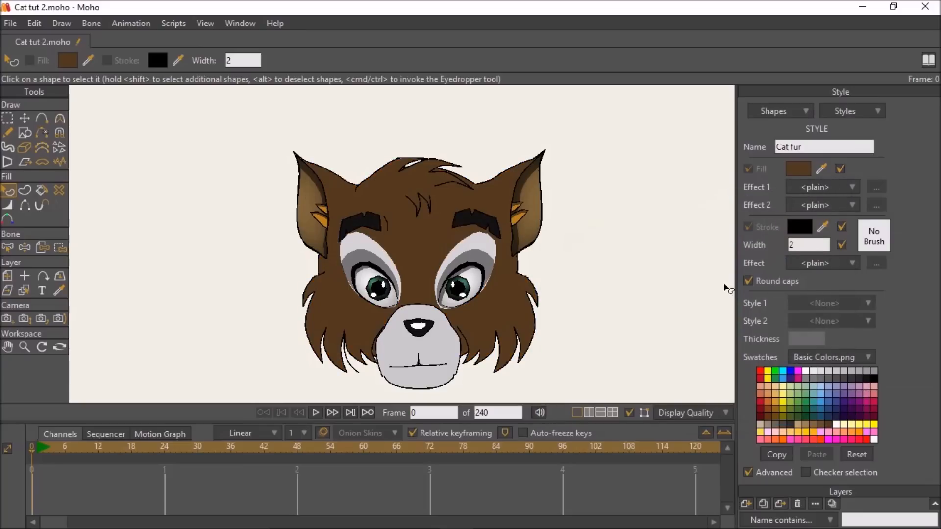
Step: Return to the basic style settings, collapse the Head bone group and make it the active layer
scroll(623, 253, down, 3)
drag(556, 298, 450, 268)
scroll(450, 269, up, 1)
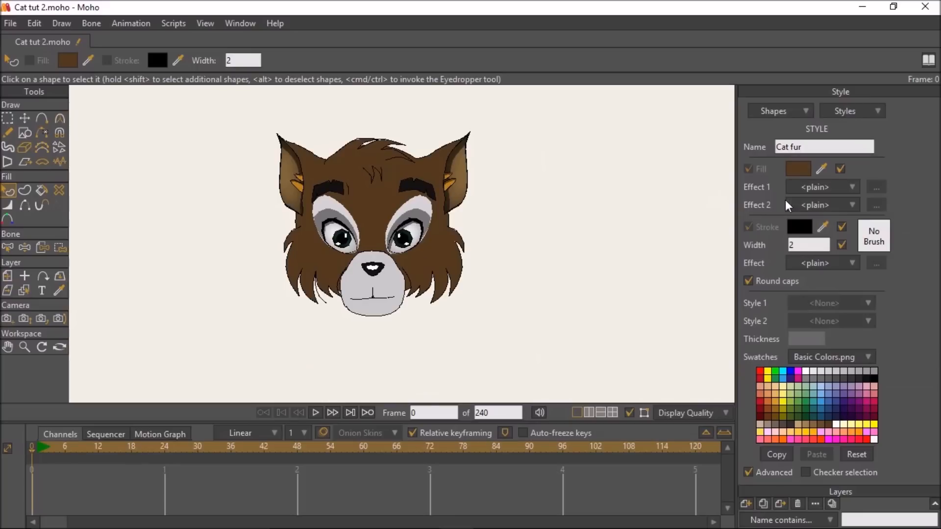
click(748, 472)
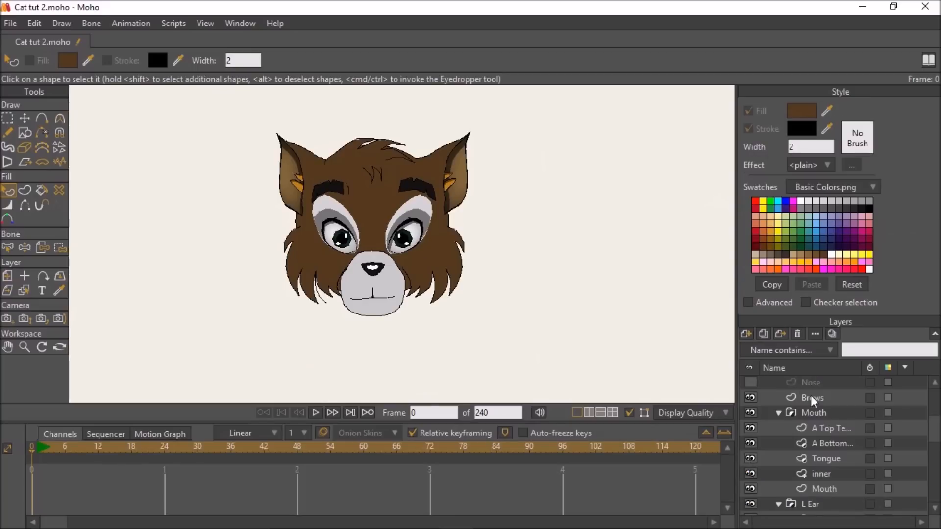
scroll(810, 397, up, 3)
click(768, 414)
click(792, 415)
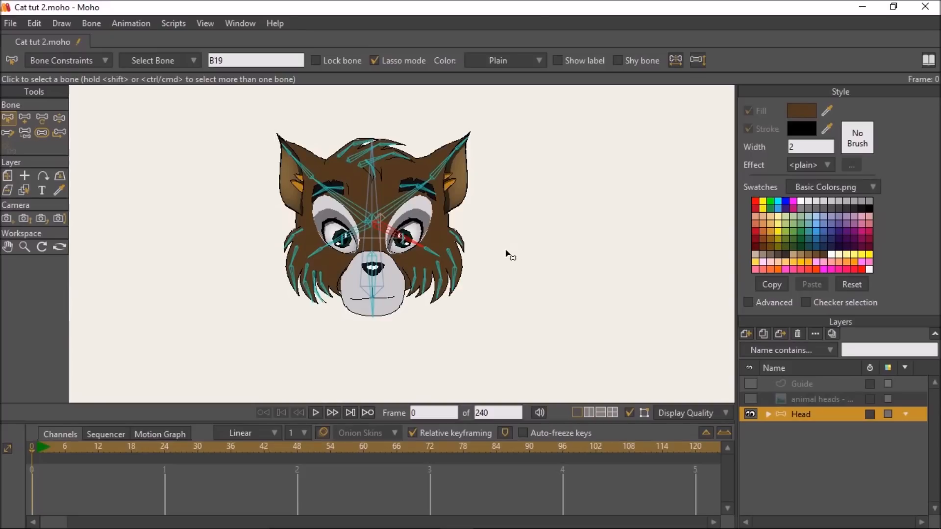
Step: Test the muzzle and jaw bones of the head rig with the Manipulate Bones tool
scroll(466, 266, up, 3)
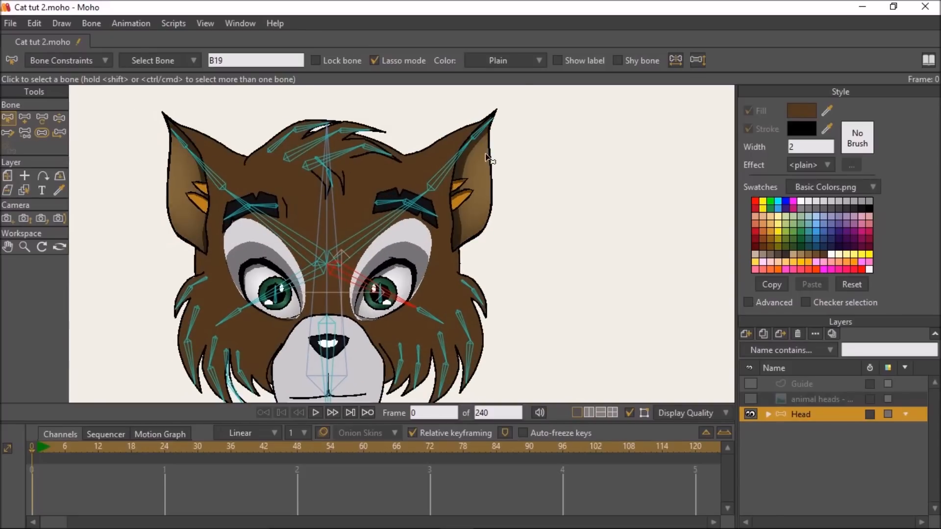
drag(466, 219, 550, 162)
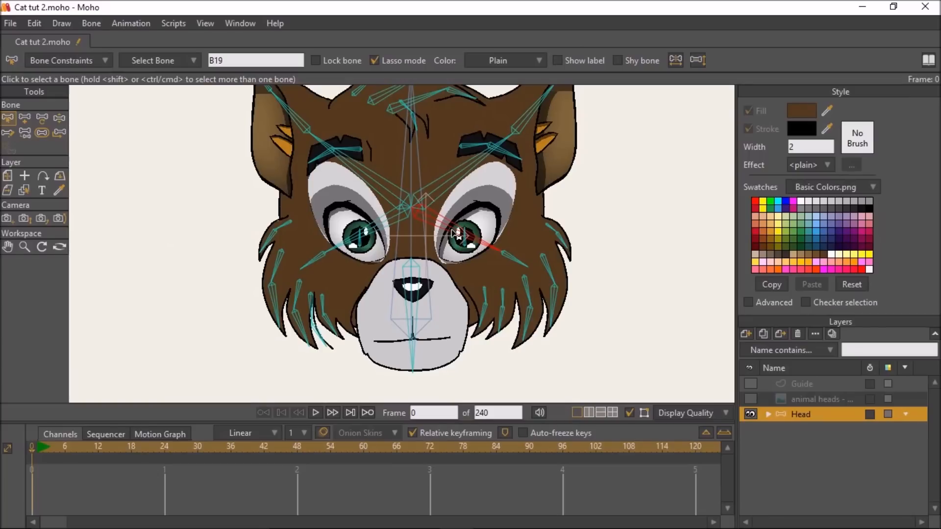
drag(456, 234, 430, 208)
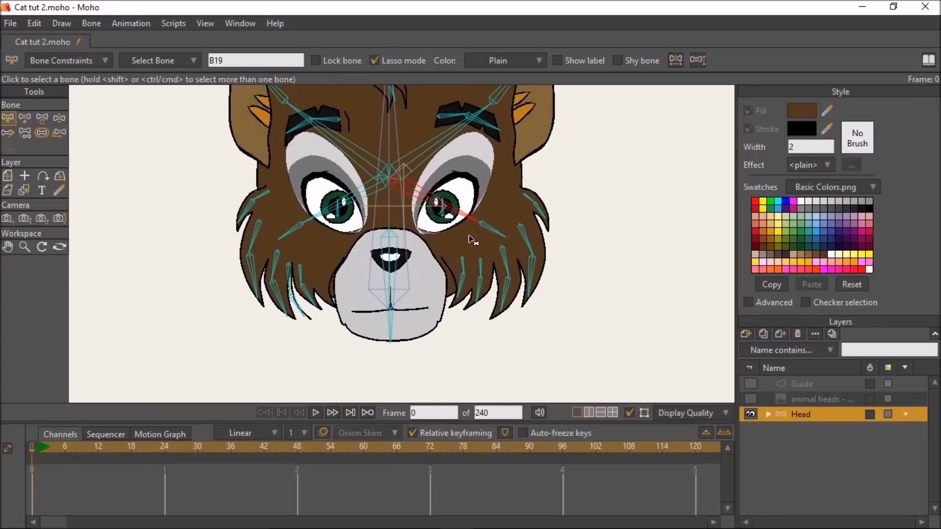
click(58, 118)
drag(391, 338, 322, 318)
drag(408, 354, 387, 360)
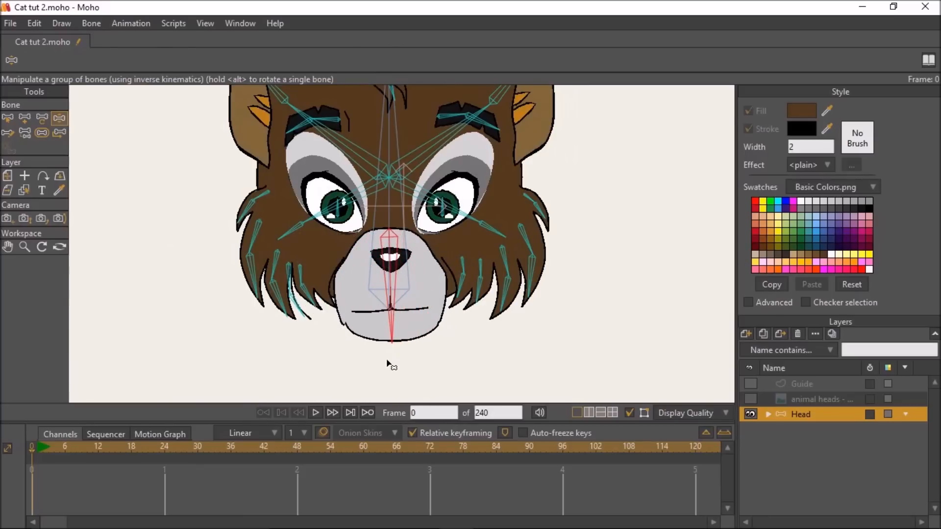
Step: Test the movement of both pupil bones and a cheek fur bone on the head rig
mouse_move(441, 213)
mouse_down()
mouse_move(427, 239)
mouse_move(439, 224)
mouse_up()
click(267, 373)
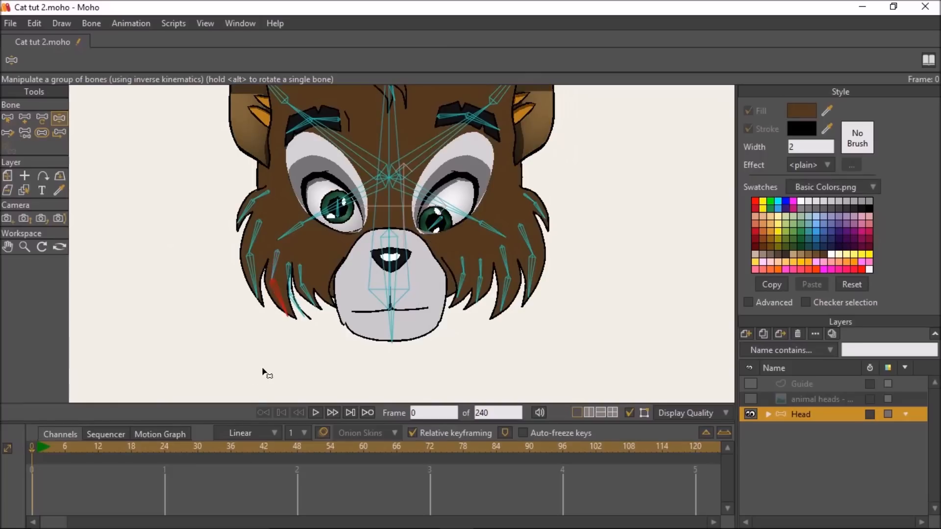
drag(52, 445, 14, 447)
drag(458, 207, 447, 226)
drag(313, 214, 323, 230)
scroll(434, 224, down, 3)
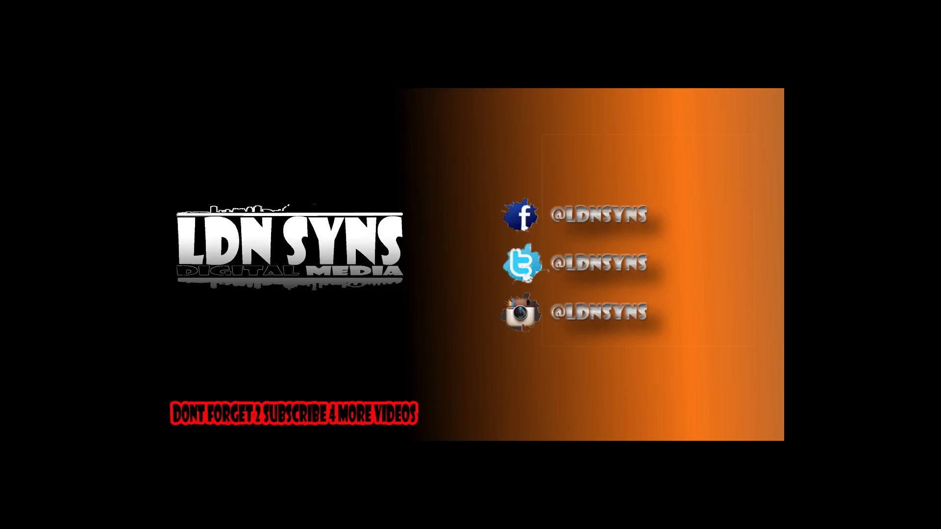